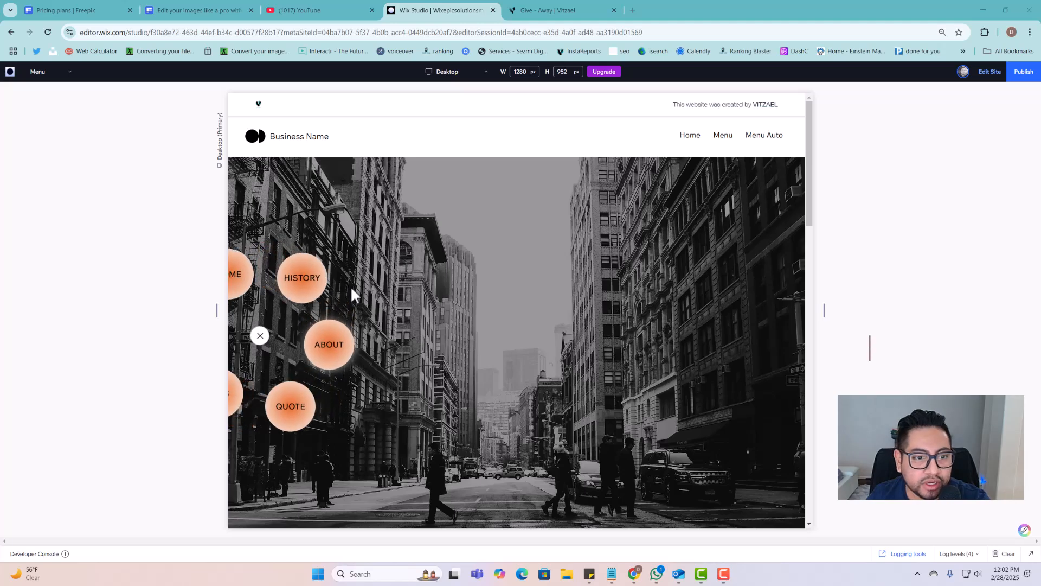
Examine the circular button menus on the Menu and Menu Auto preview pages, including how they close and reopen
left_click(763, 142)
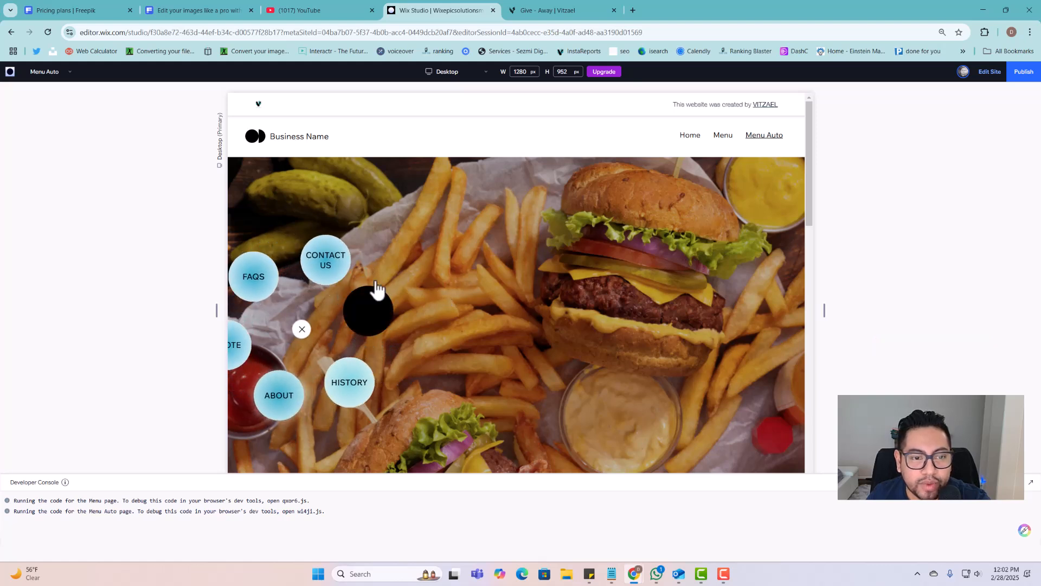
left_click(723, 135)
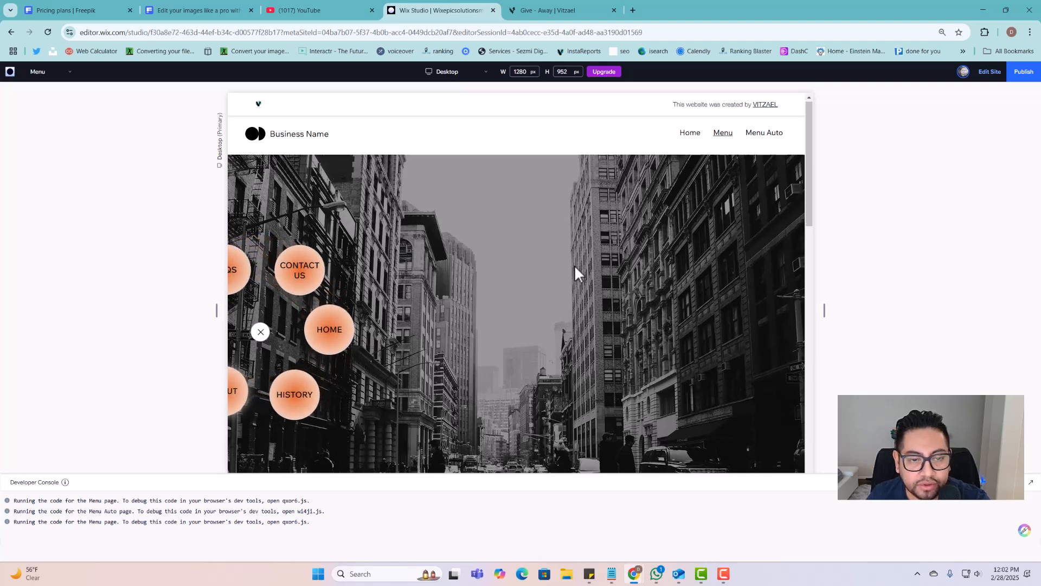
scroll(574, 265, "down", 2)
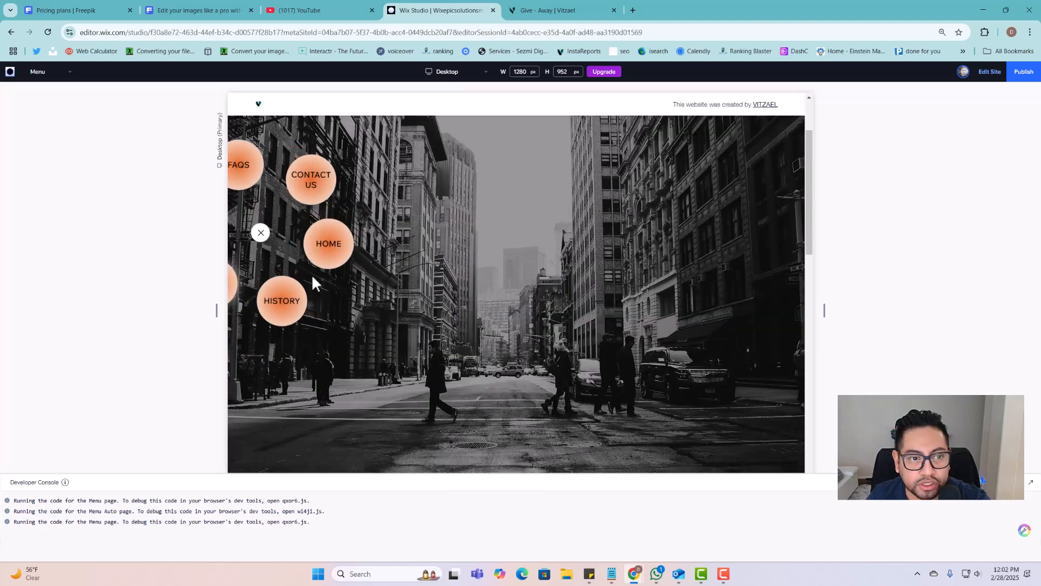
left_click(263, 236)
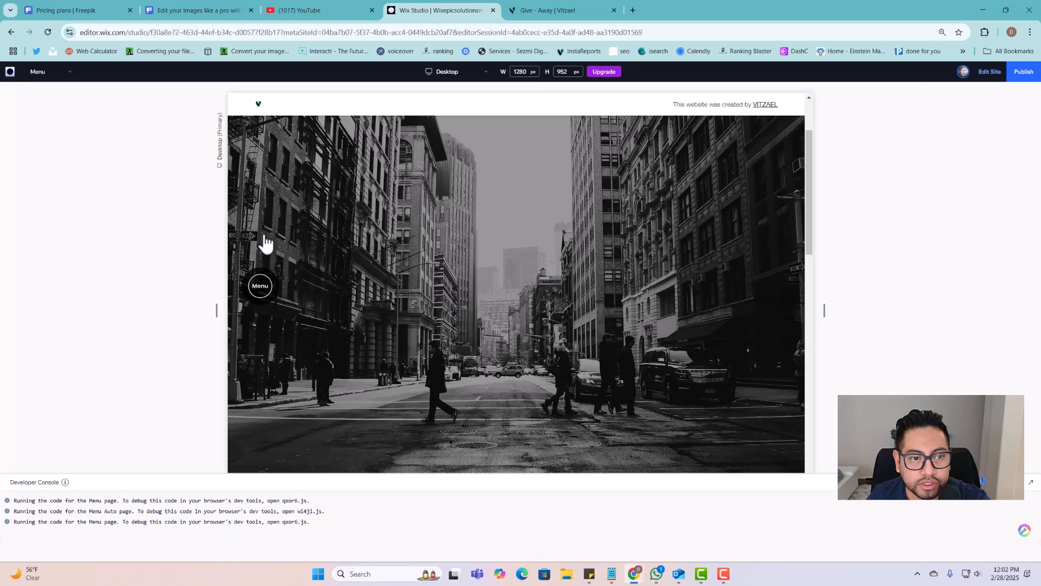
left_click(267, 293)
scroll(425, 386, "up", 2)
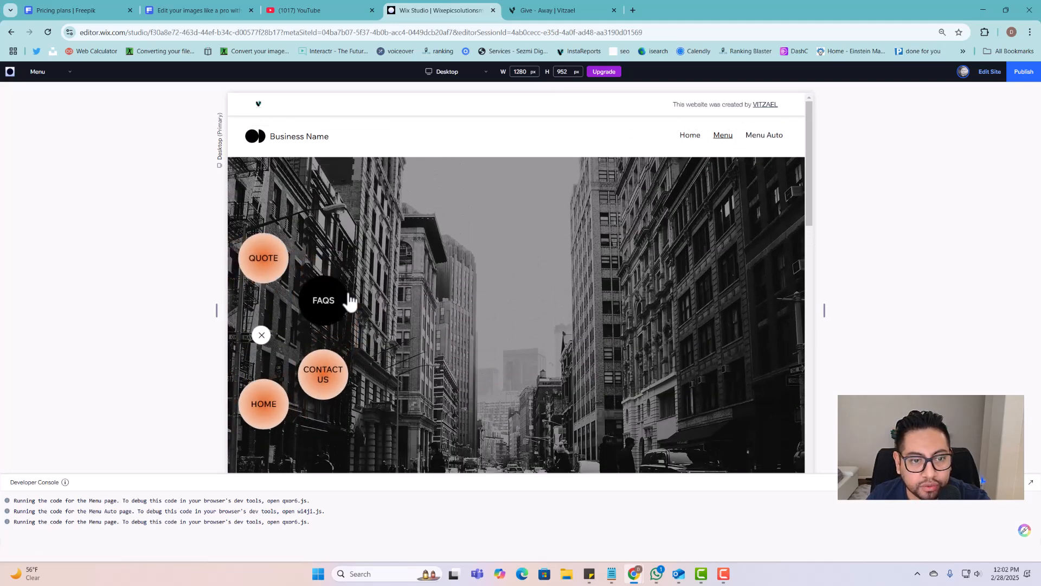
left_click(764, 136)
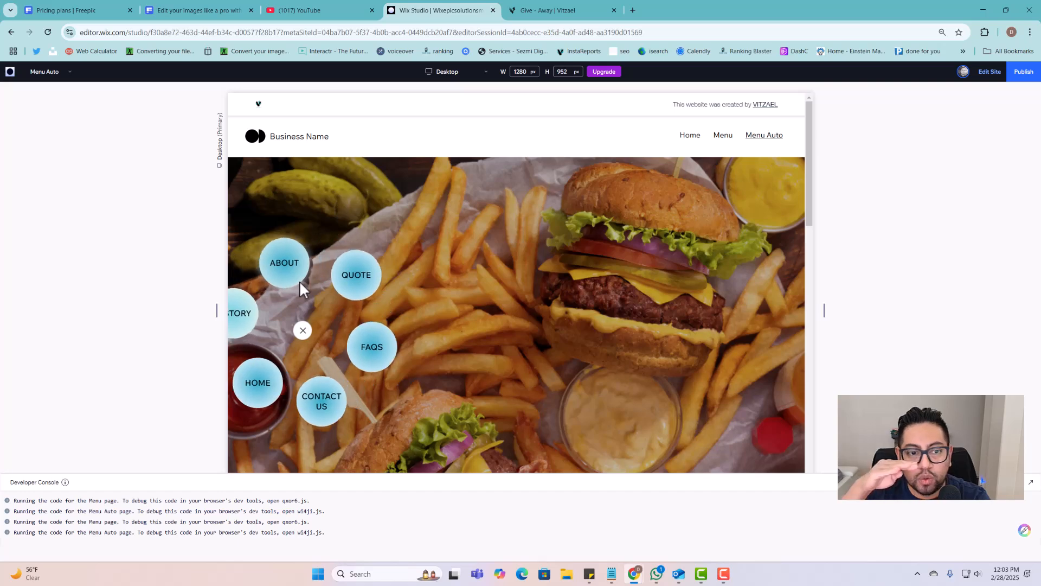
left_click(301, 333)
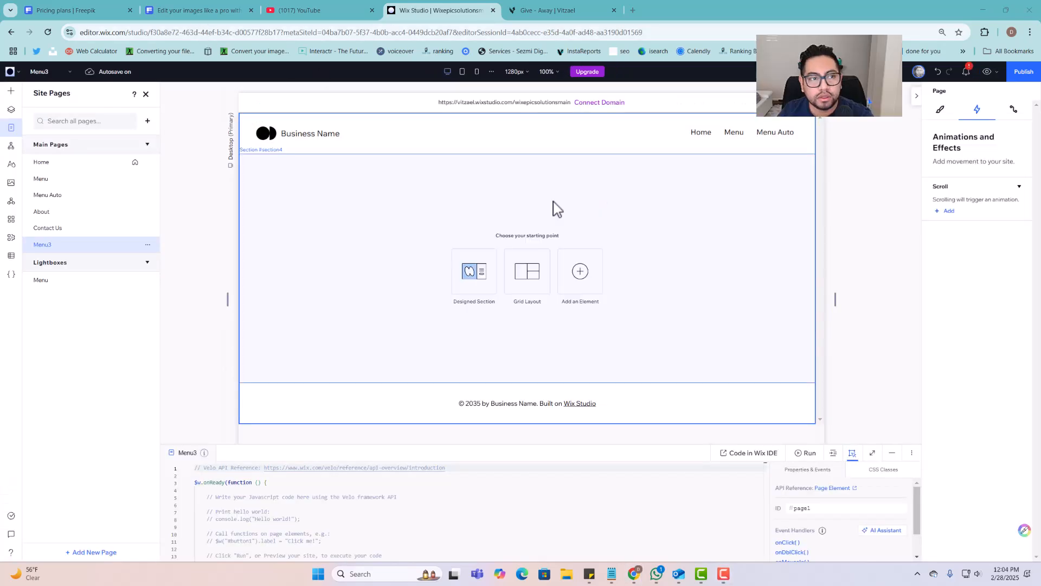
Clear away the code editor and site pages list, and stretch the blank section to about 795 px tall
left_click(892, 453)
left_click(146, 95)
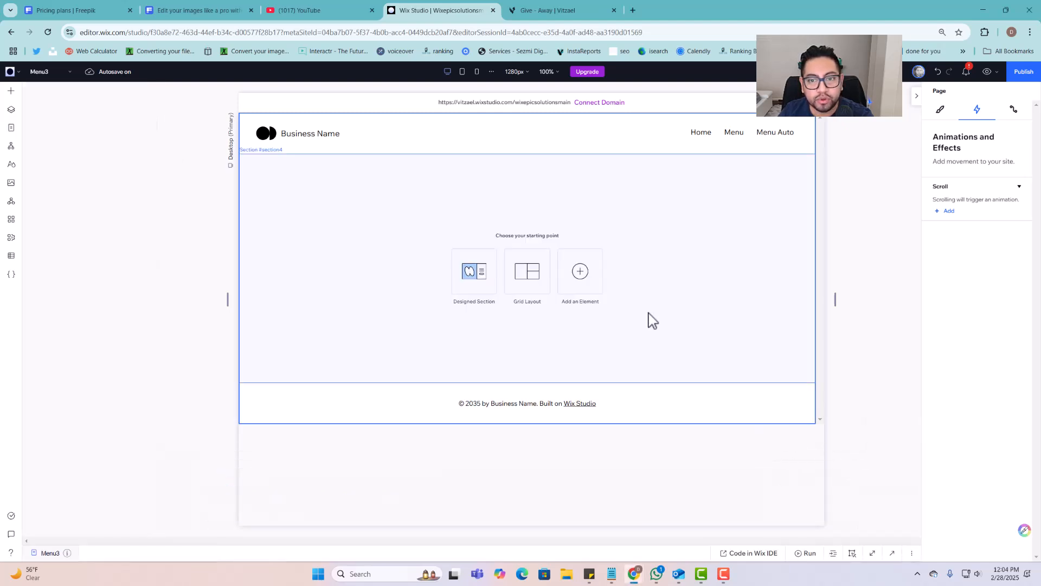
left_click_drag(692, 423, 686, 575)
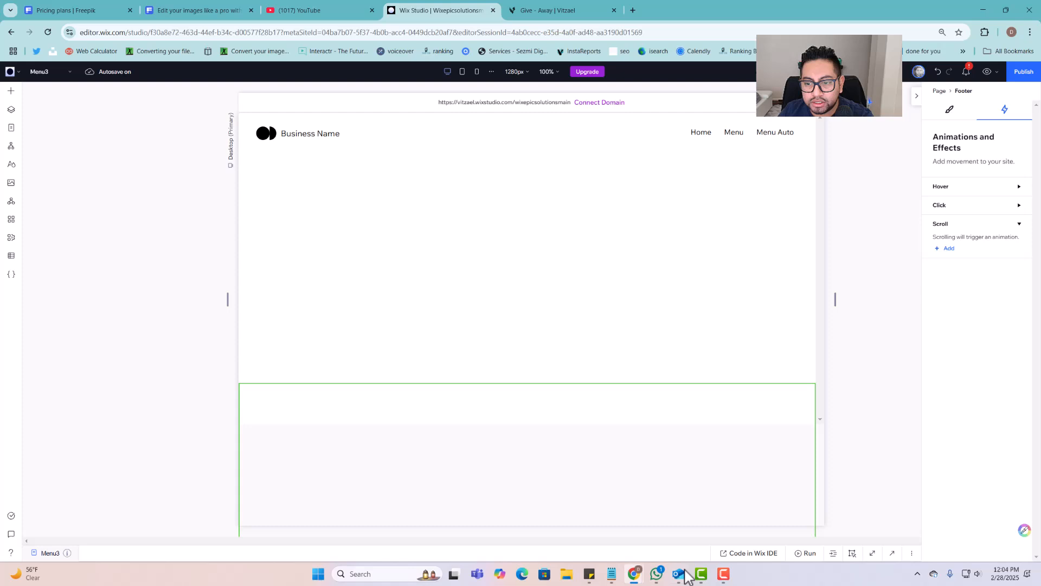
left_click(707, 373)
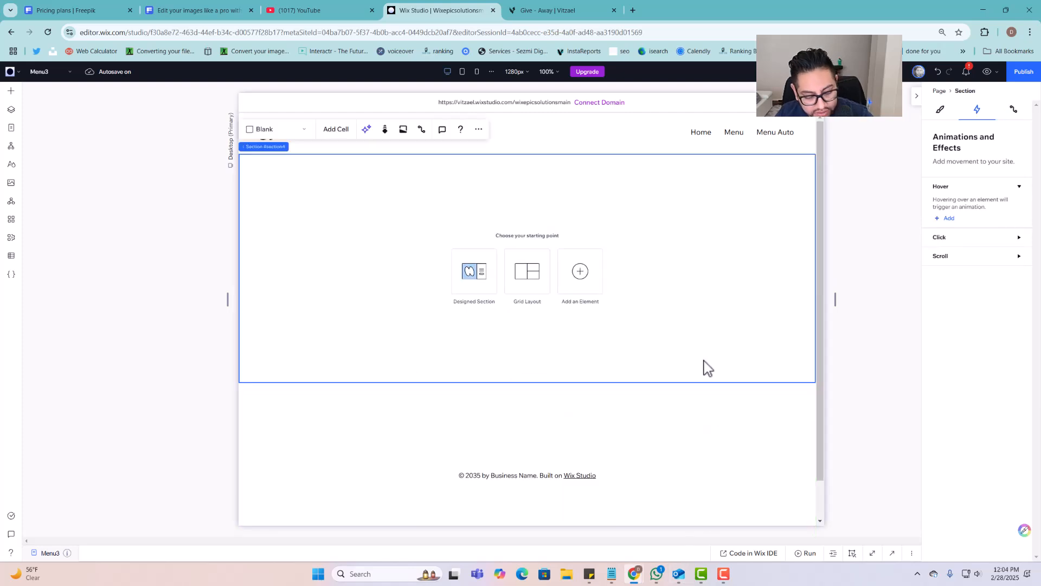
left_click_drag(725, 384, 717, 518)
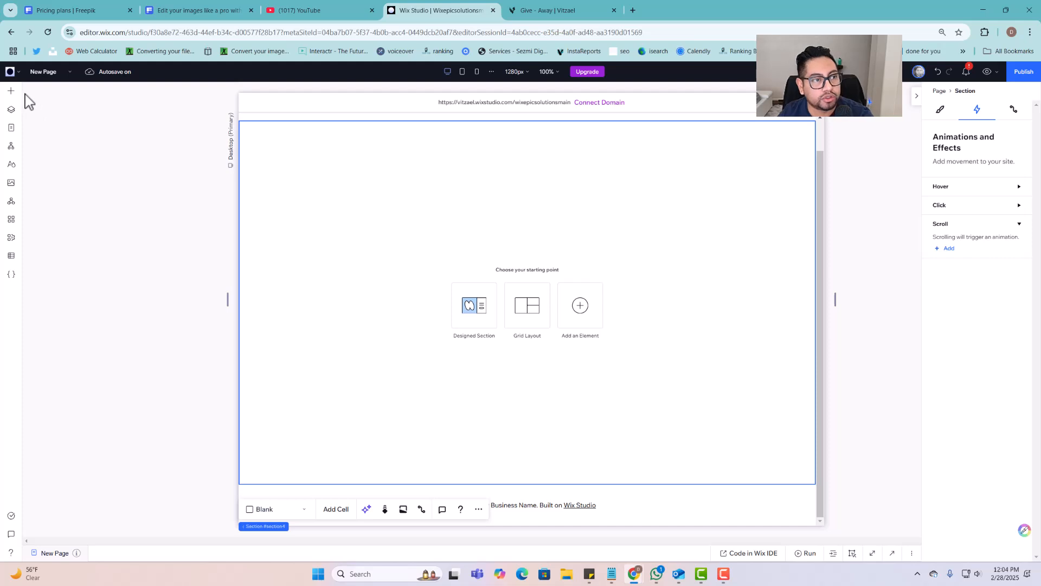
Add an empty circular container to the section and enlarge it to about 538 × 524 px
left_click(11, 91)
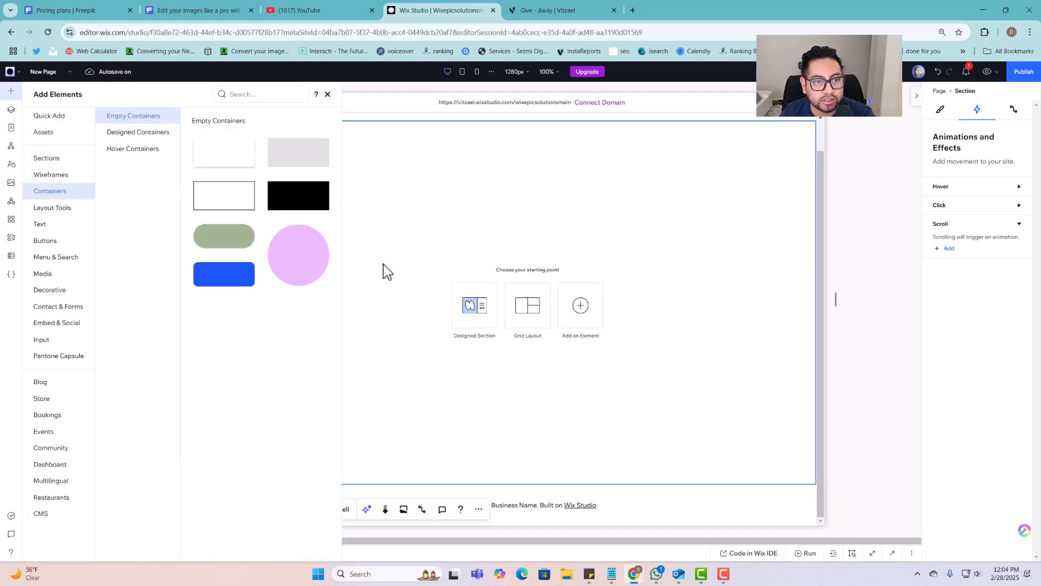
left_click_drag(304, 260, 428, 239)
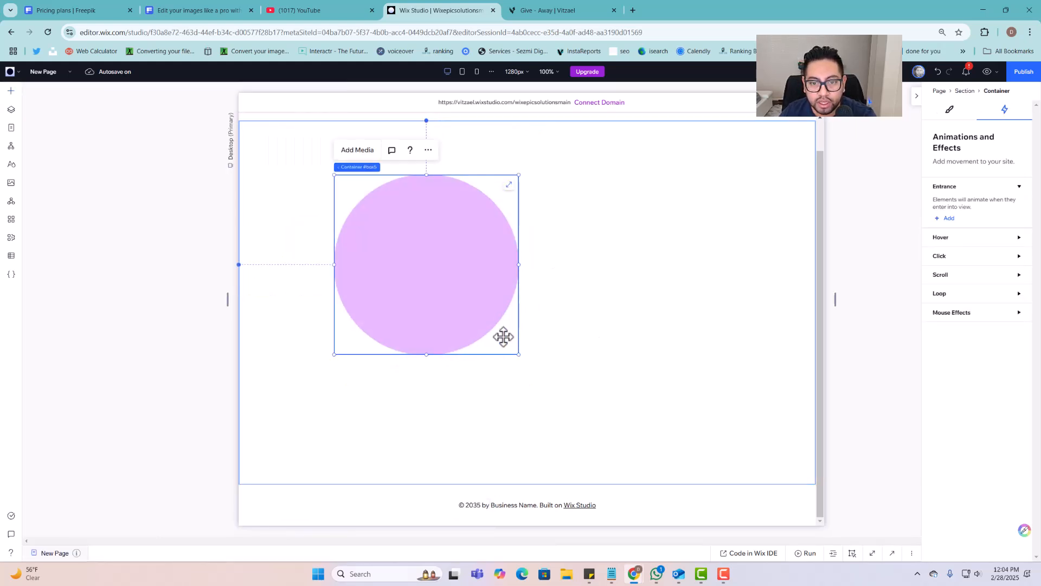
left_click_drag(518, 354, 586, 409)
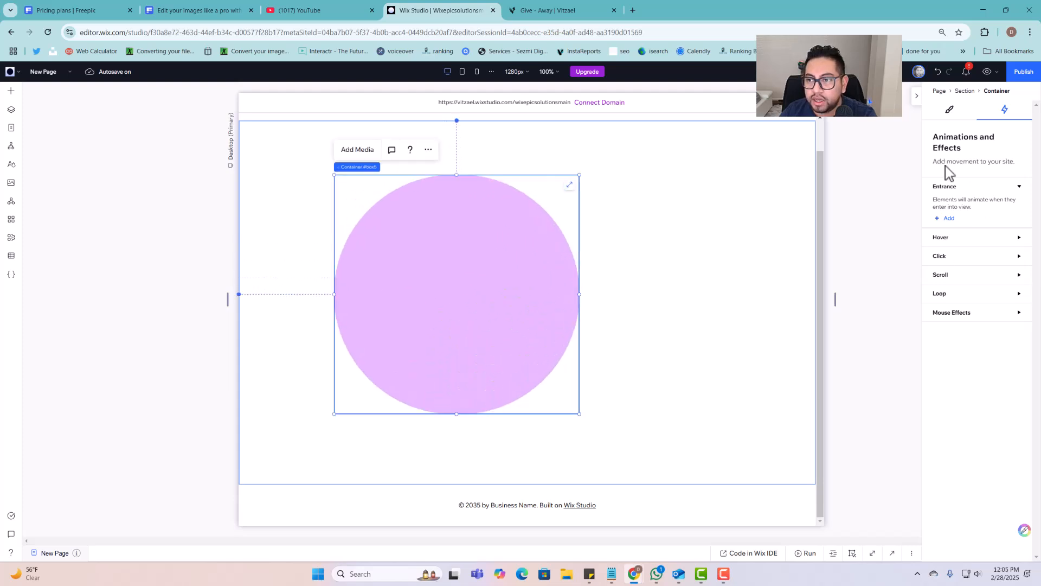
Lower the circle's background opacity to about 19% and move the circle closer to the section's centre
left_click(950, 110)
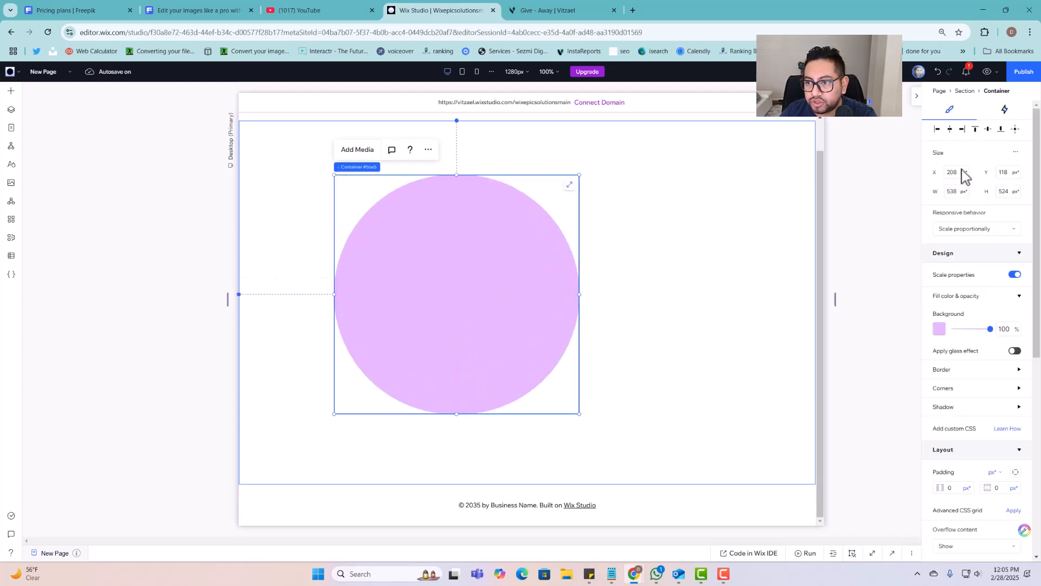
left_click(939, 325)
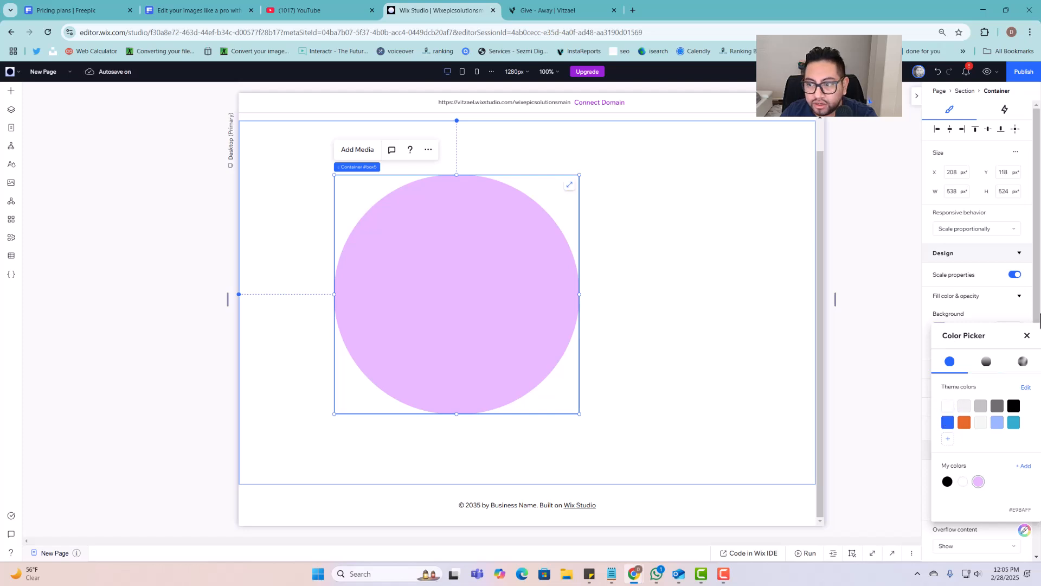
left_click(1027, 335)
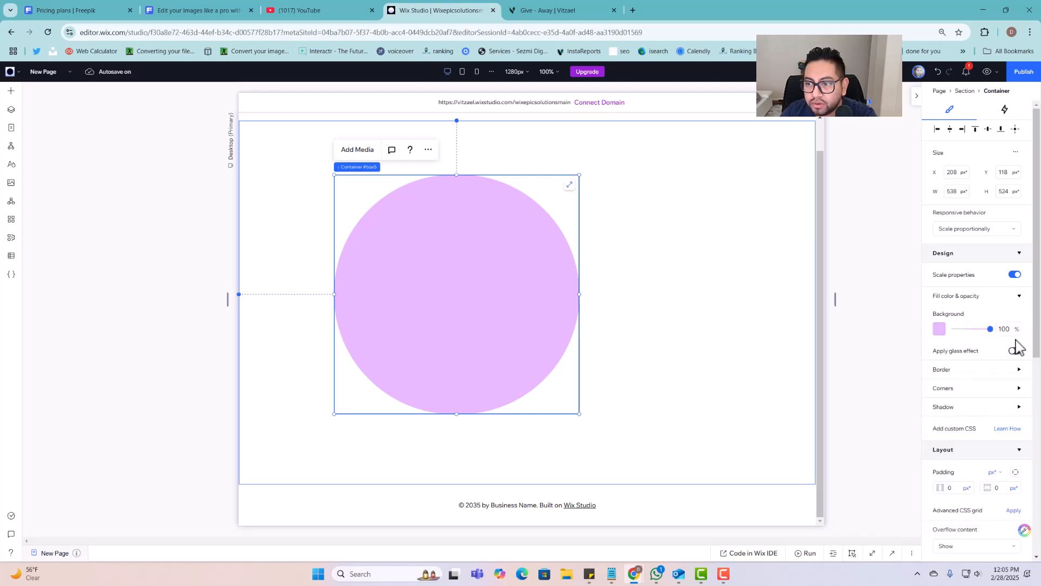
left_click_drag(991, 330, 952, 329)
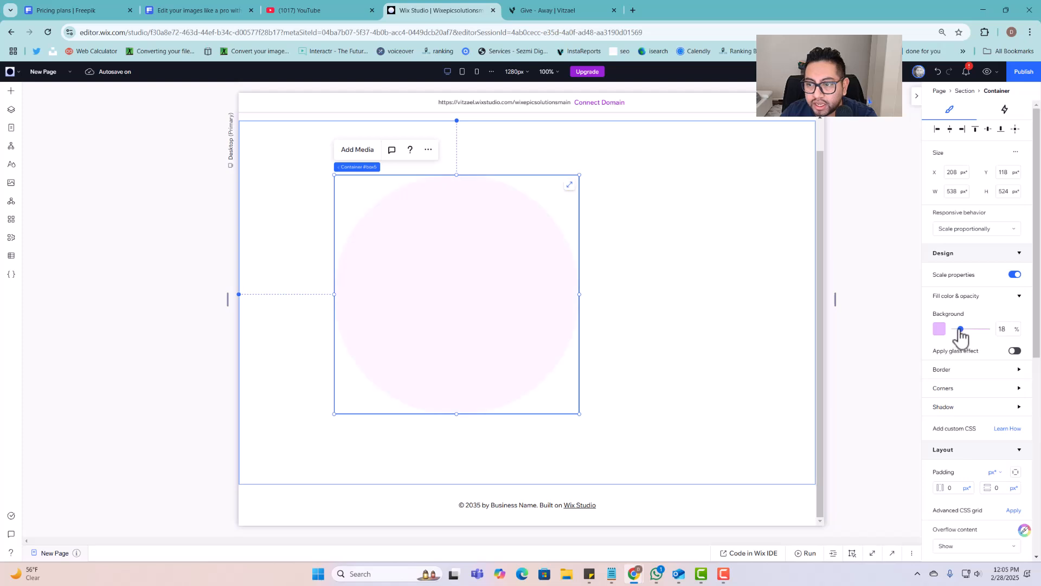
mouse_move(558, 274)
left_mouse_down()
mouse_move(569, 276)
mouse_move(561, 276)
left_mouse_up()
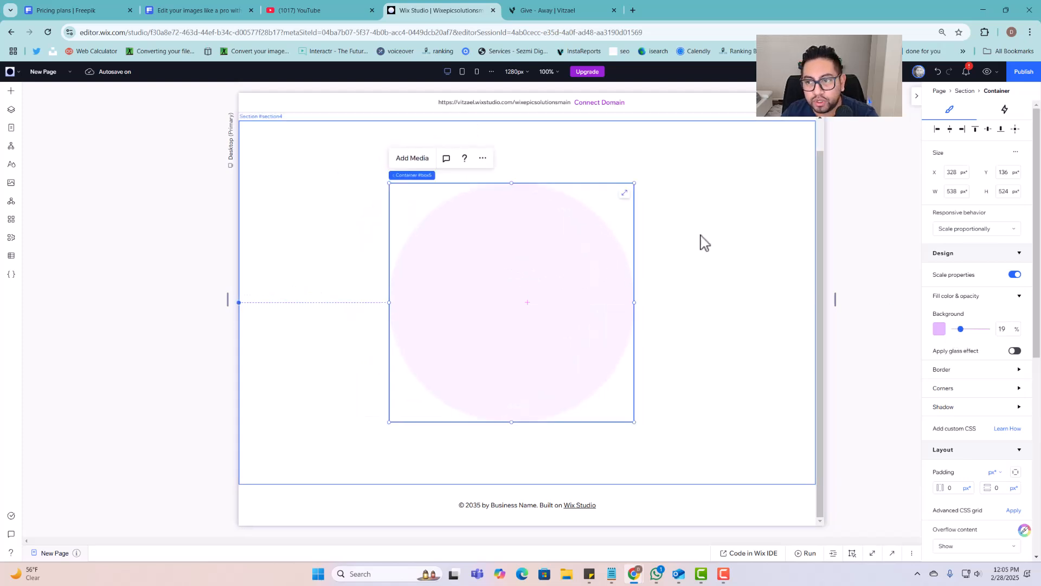
Set the section's background to the sunlit mountain and lake image from Media from Wix
left_click(729, 224)
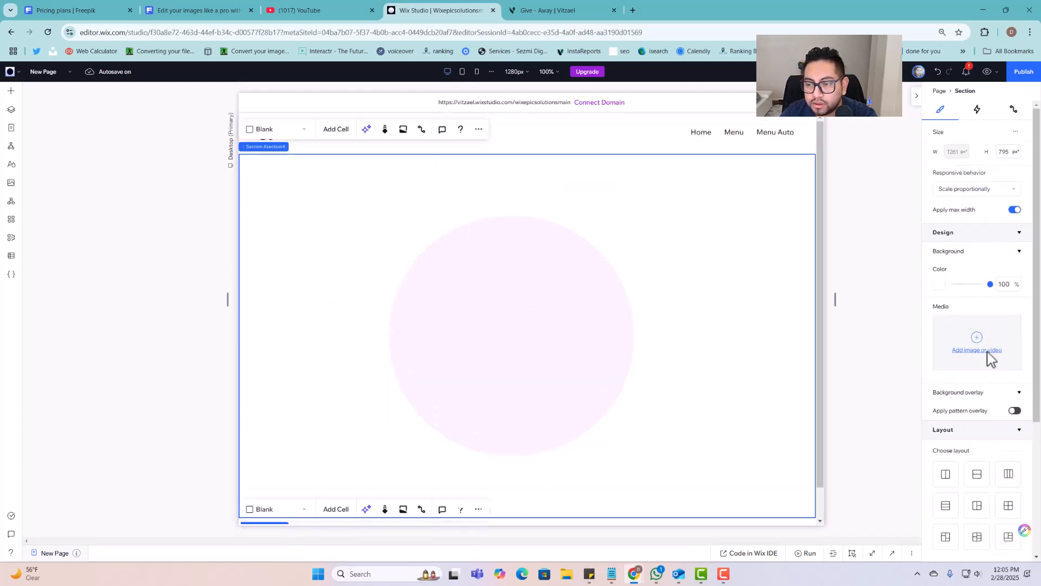
left_click(992, 351)
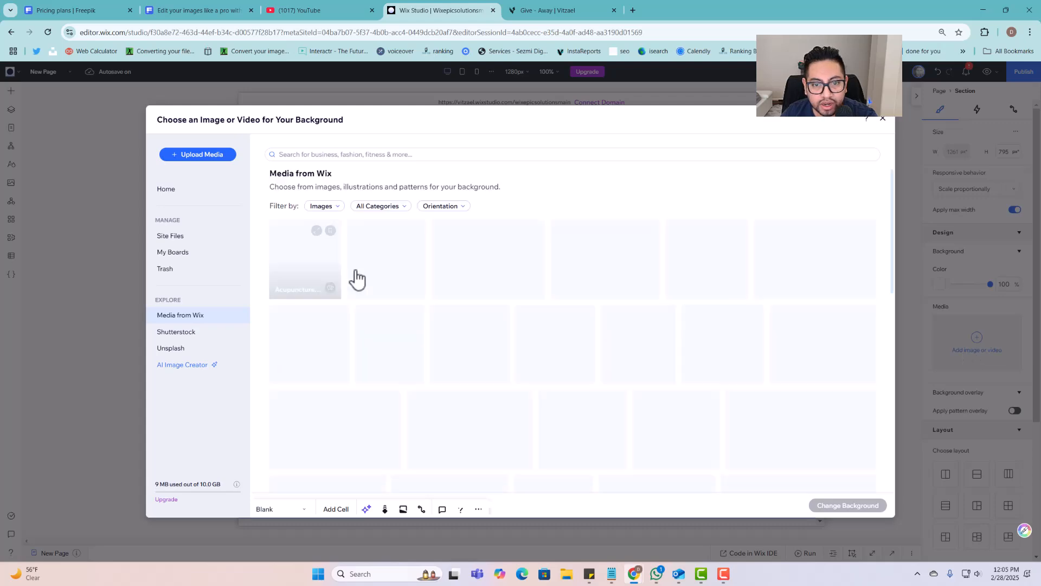
scroll(572, 432, "down", 10)
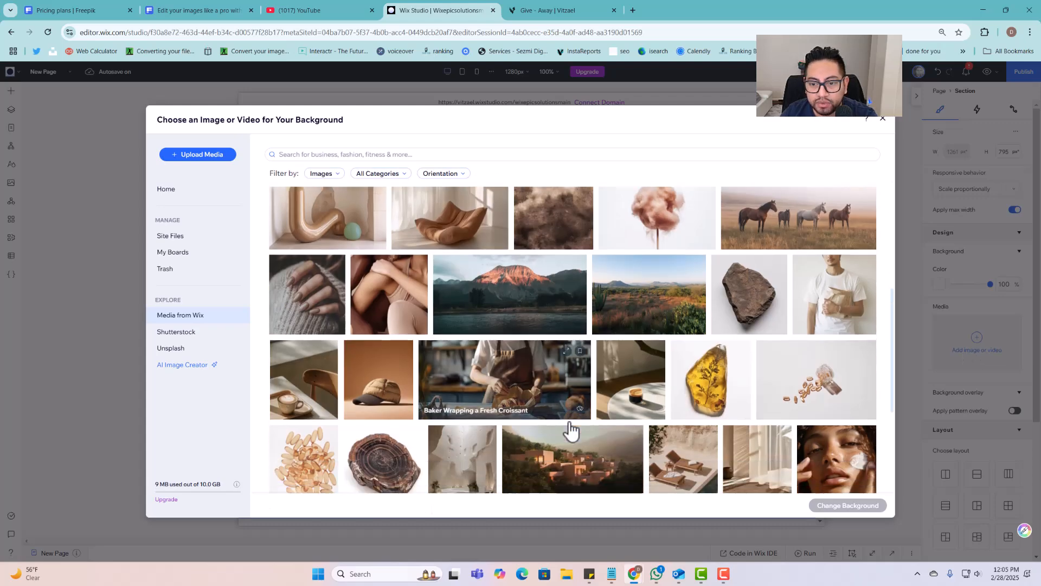
scroll(551, 342, "up", 4)
left_click(553, 315)
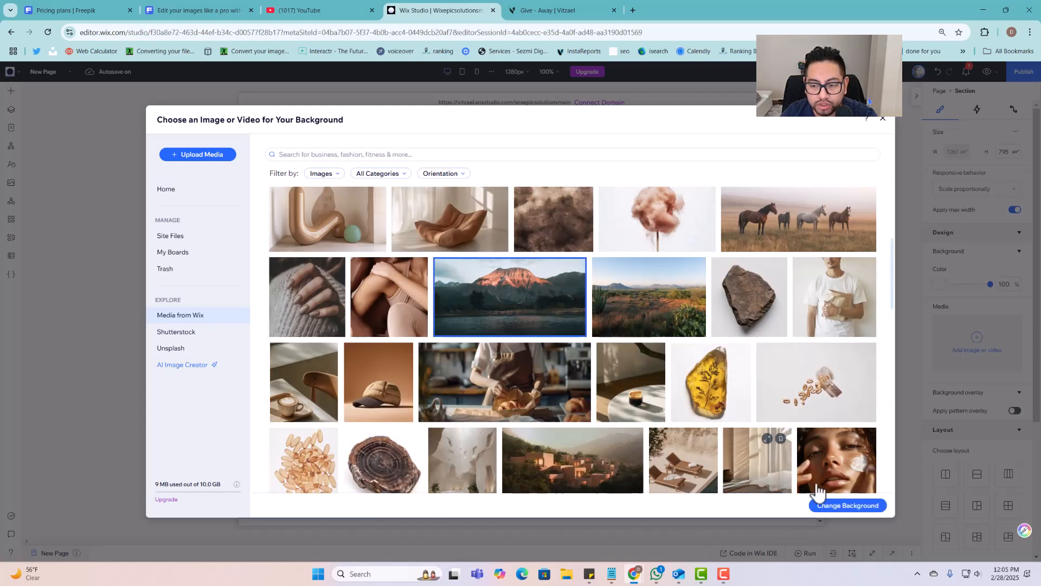
left_click(848, 506)
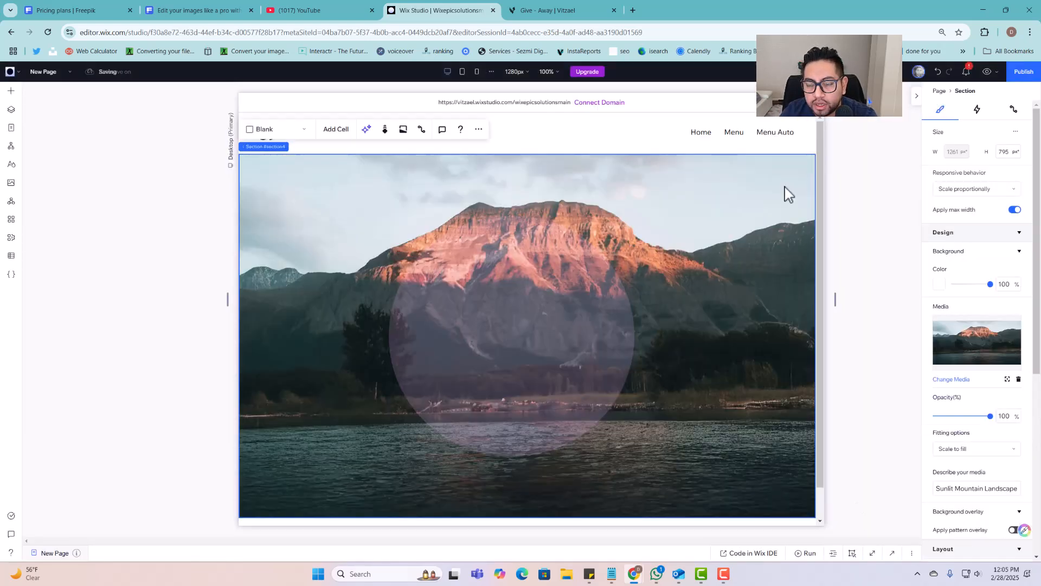
Centre the circle container in the section and set its height to 538 px to match its width
mouse_move(516, 284)
left_mouse_down()
mouse_move(535, 297)
mouse_move(536, 281)
mouse_move(502, 293)
left_mouse_up()
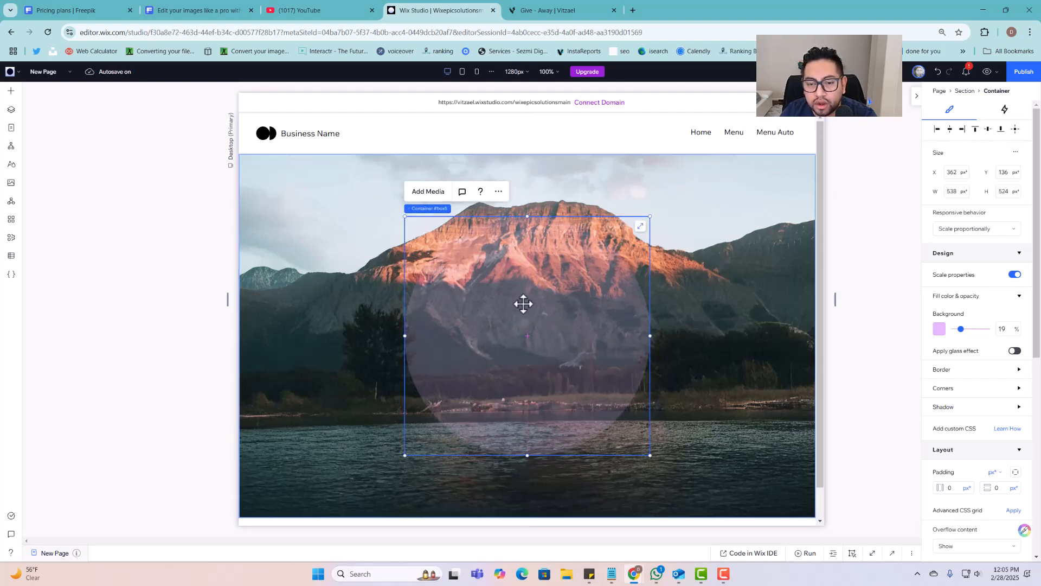
left_click(946, 194)
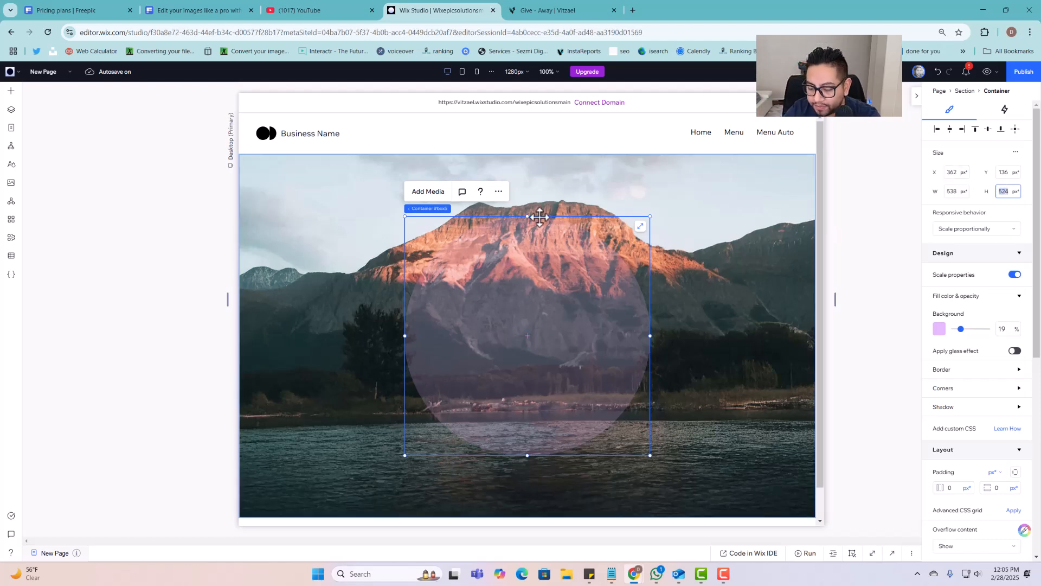
left_click_drag(540, 217, 540, 213)
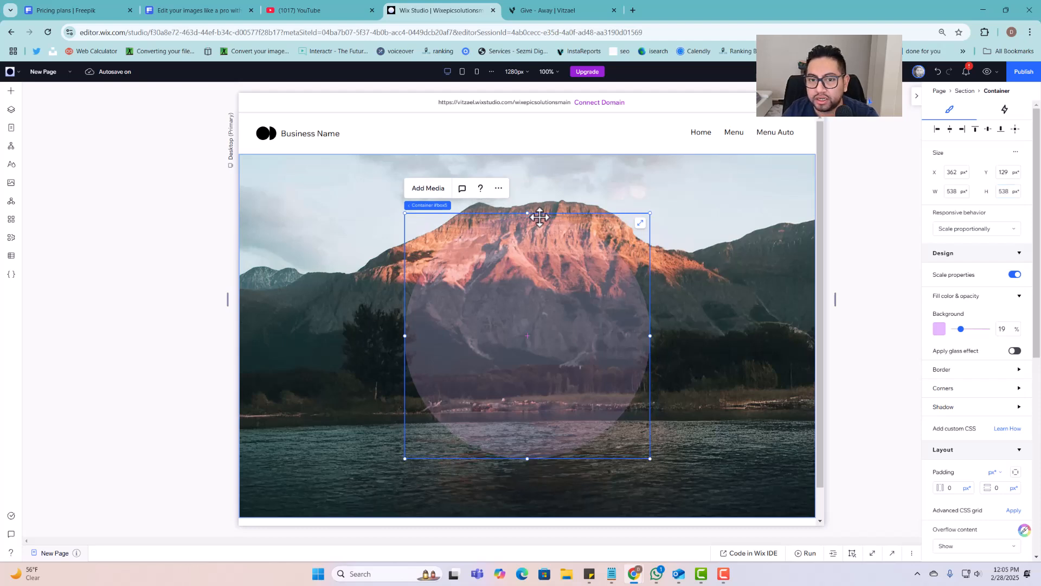
left_click(772, 354)
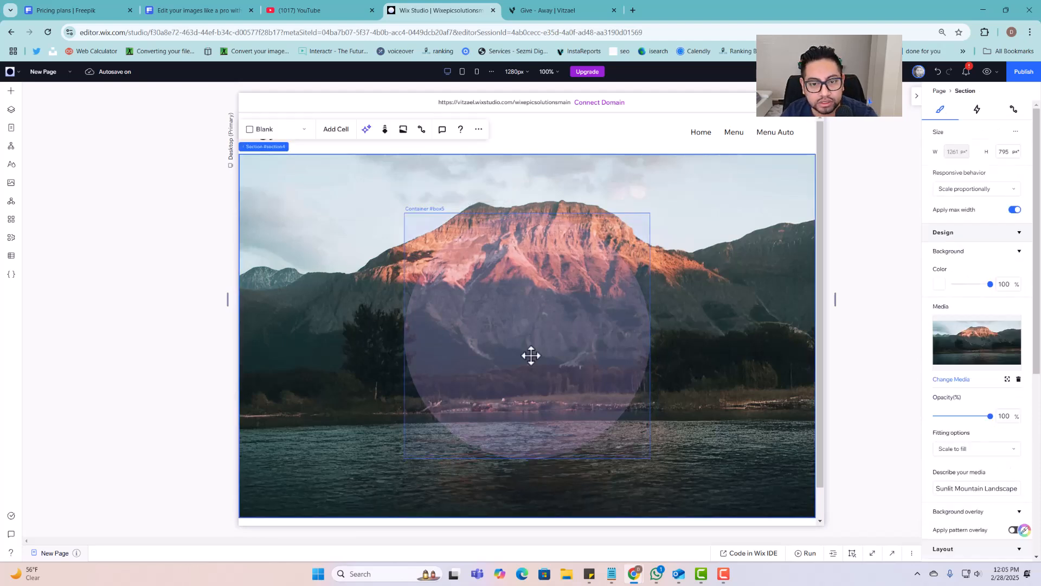
Add the round white button with the X icon inside the upper part of the circle container
left_click(11, 90)
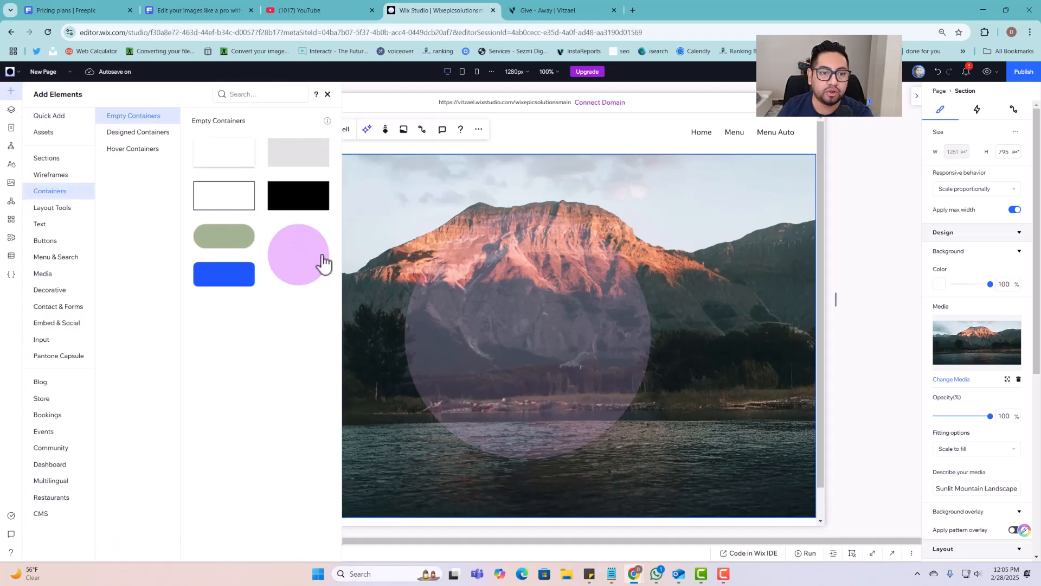
left_click(64, 245)
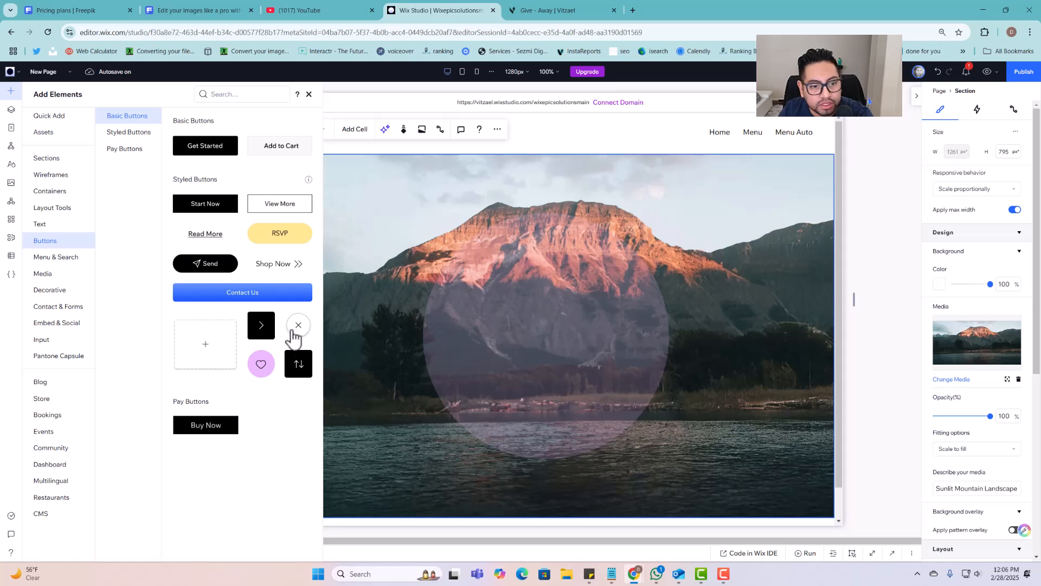
left_click_drag(293, 336, 519, 297)
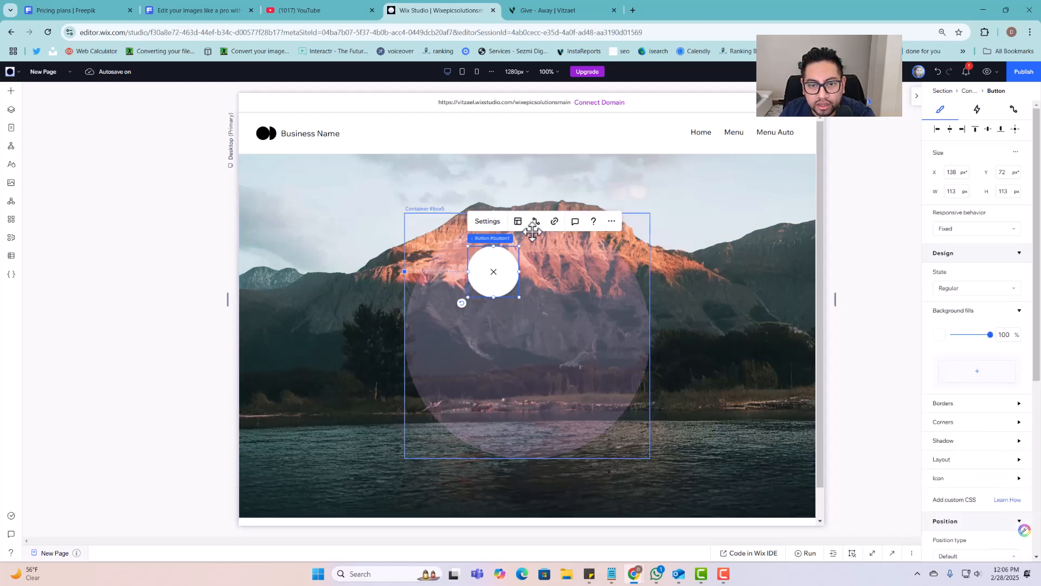
Change the round button's layout to display text only
left_click(518, 221)
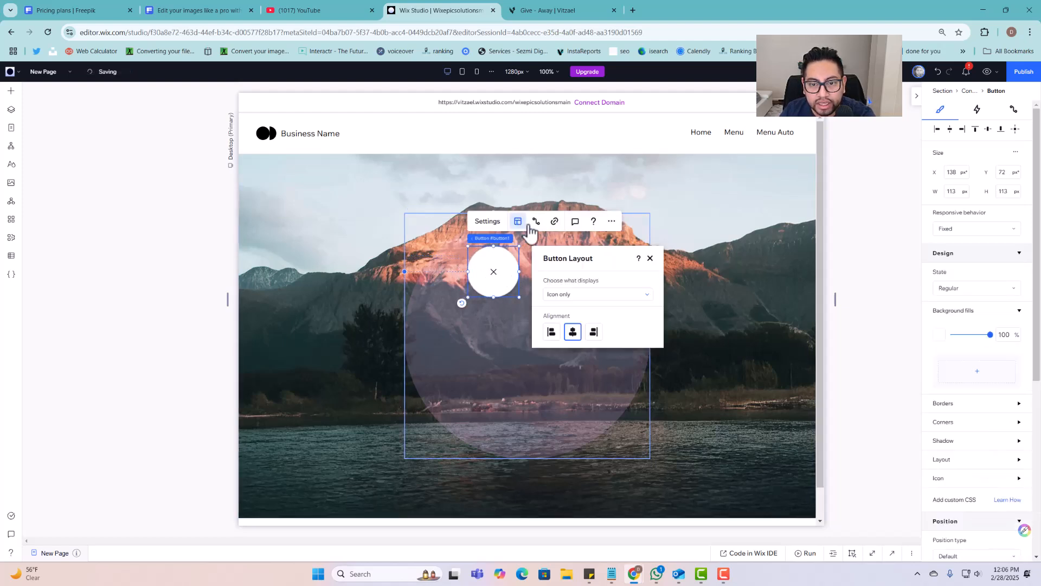
left_click(578, 299)
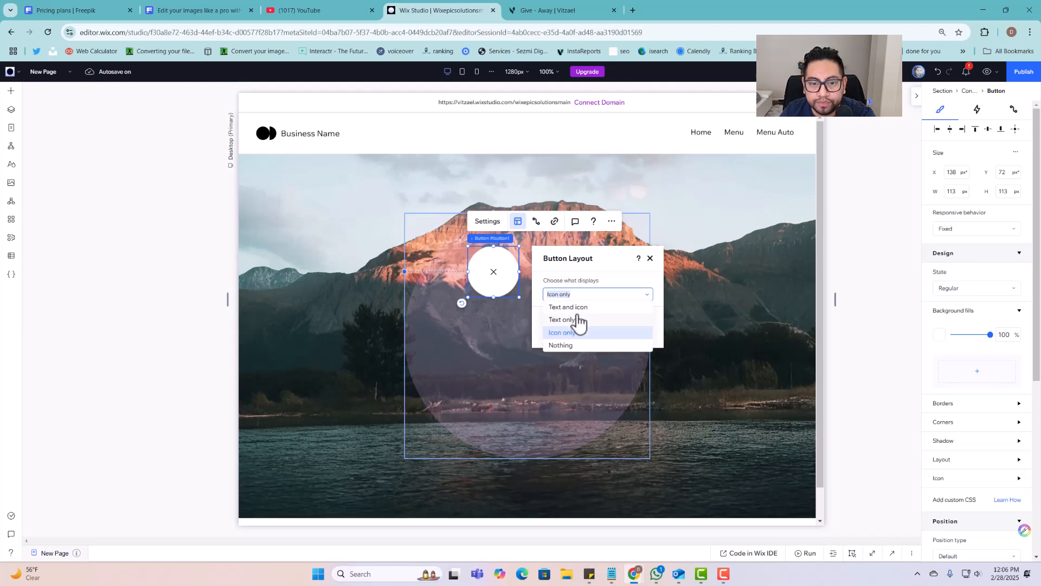
left_click(578, 320)
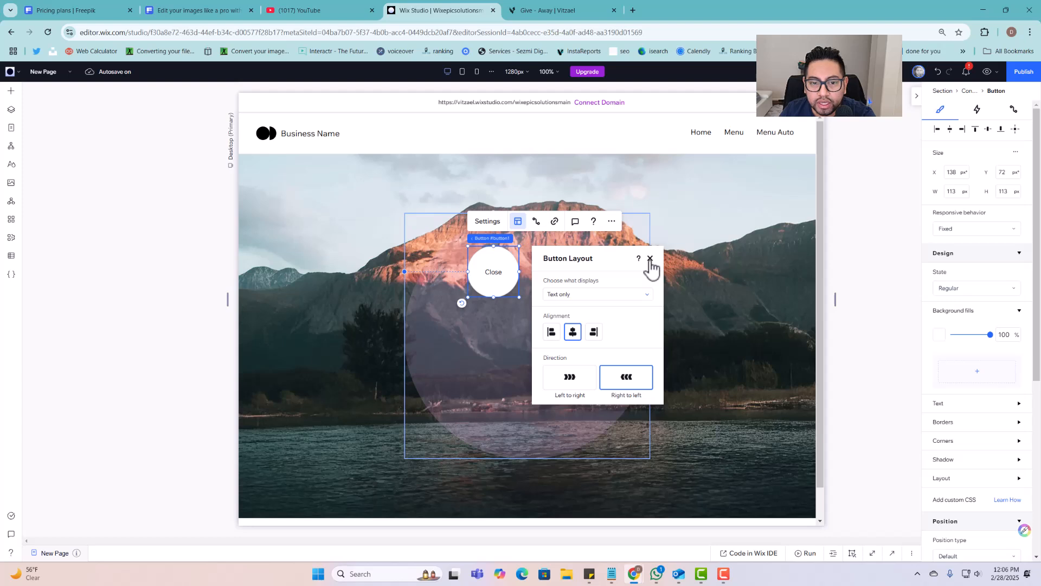
left_click(650, 258)
left_click(688, 249)
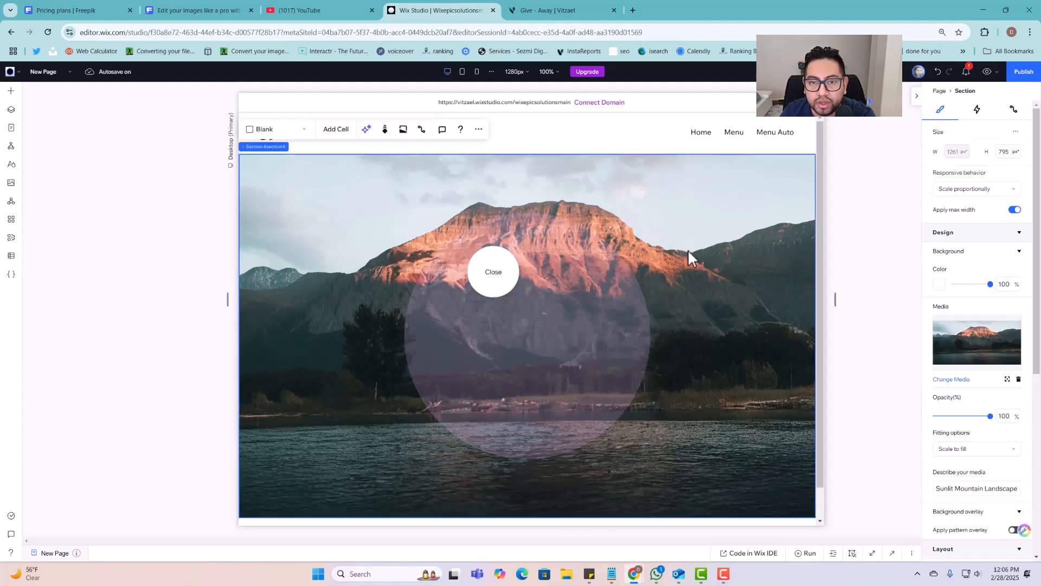
Preview the page to examine the round button's hover behaviour, and return to editing
left_click(988, 72)
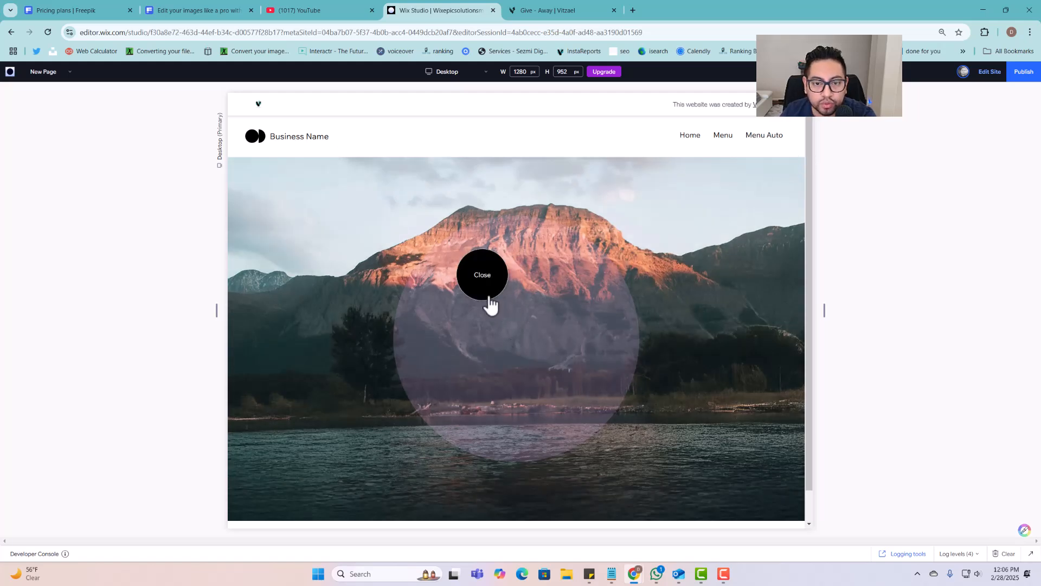
left_click(994, 74)
left_click(521, 293)
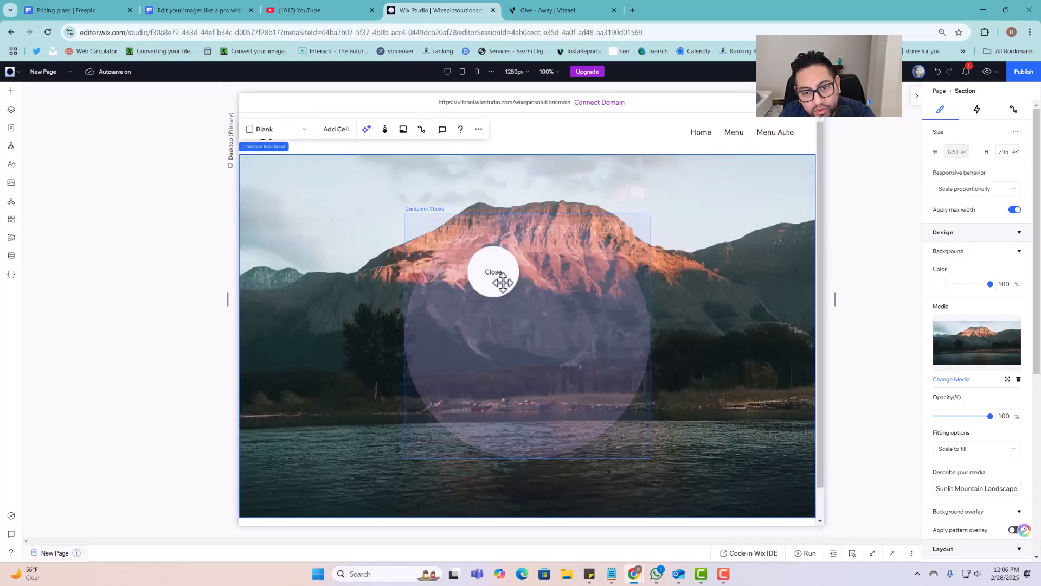
Change the round button's text to "Button 1"
left_click(502, 283)
left_click(496, 275)
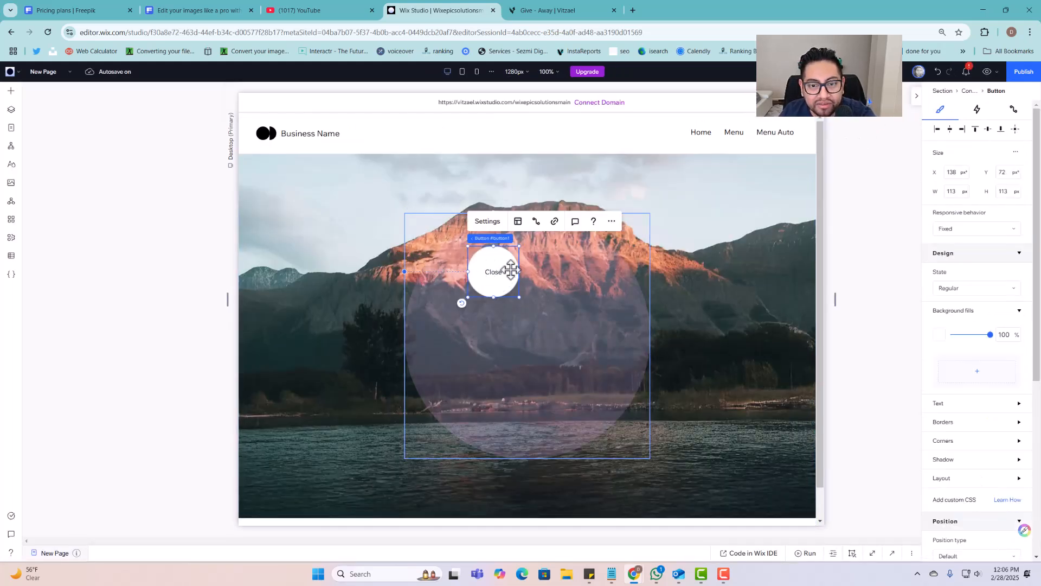
left_click(539, 297)
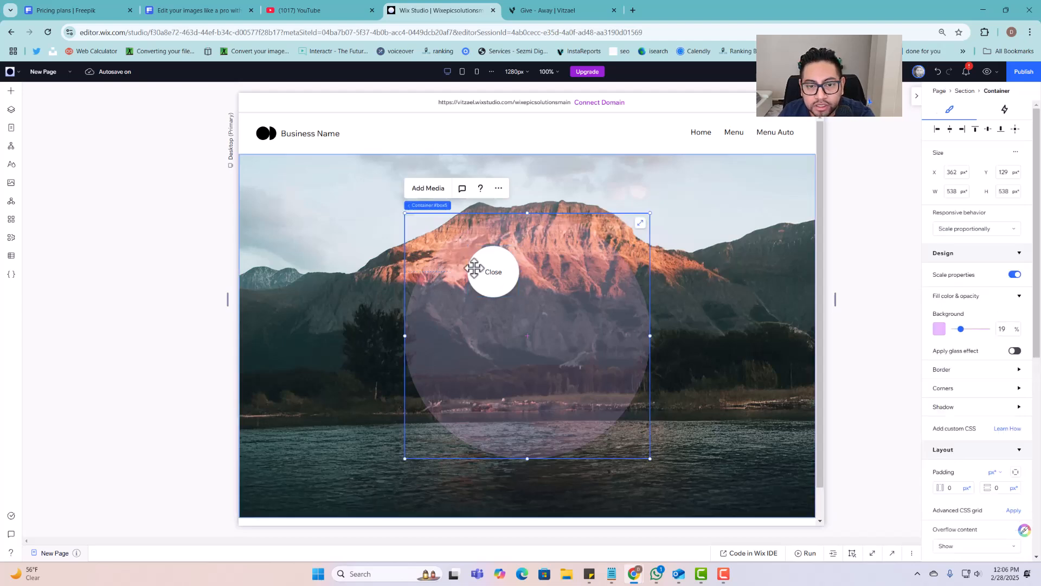
left_click(493, 276)
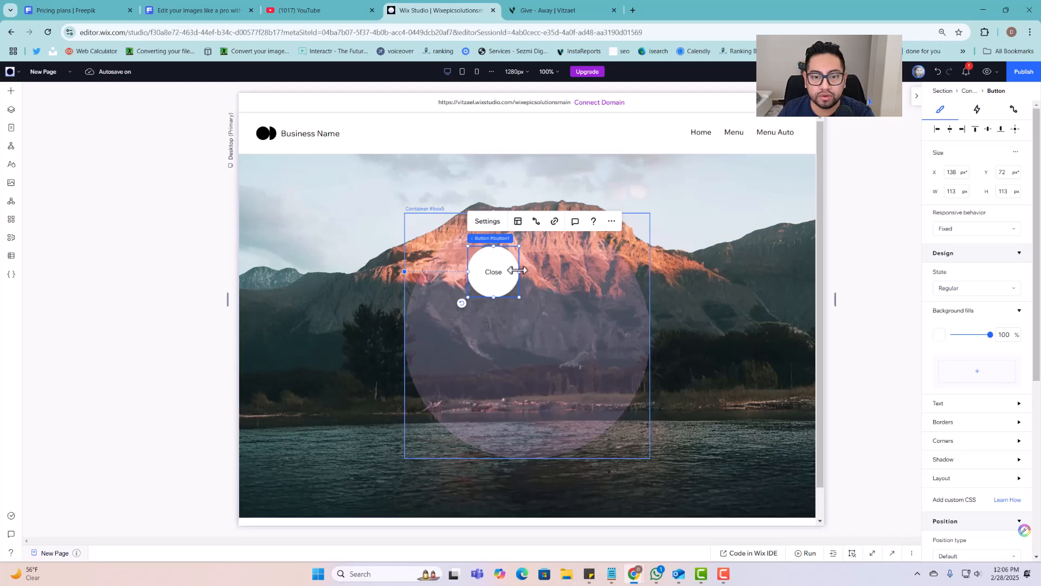
left_click(493, 223)
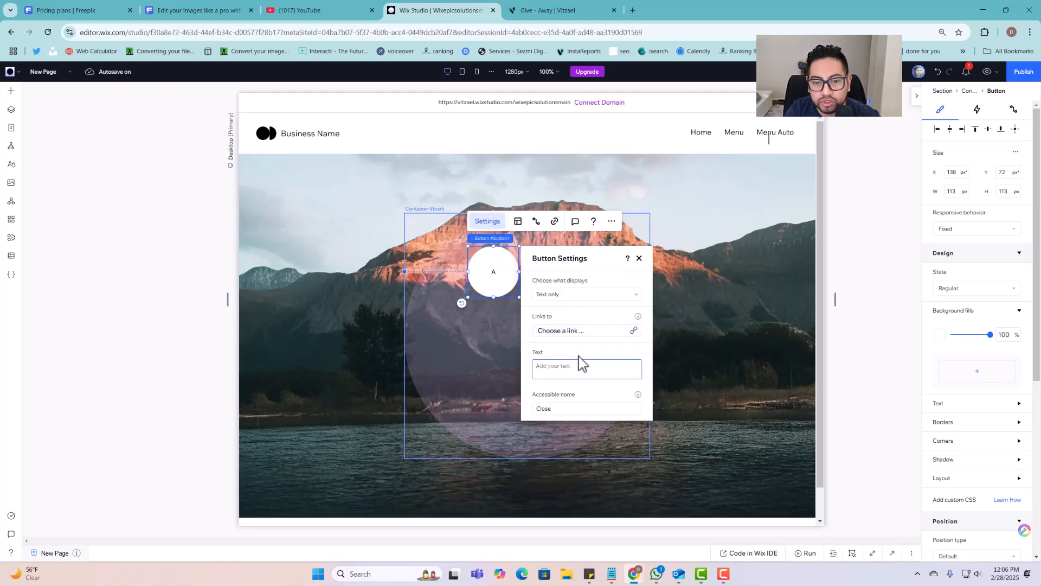
type("b")
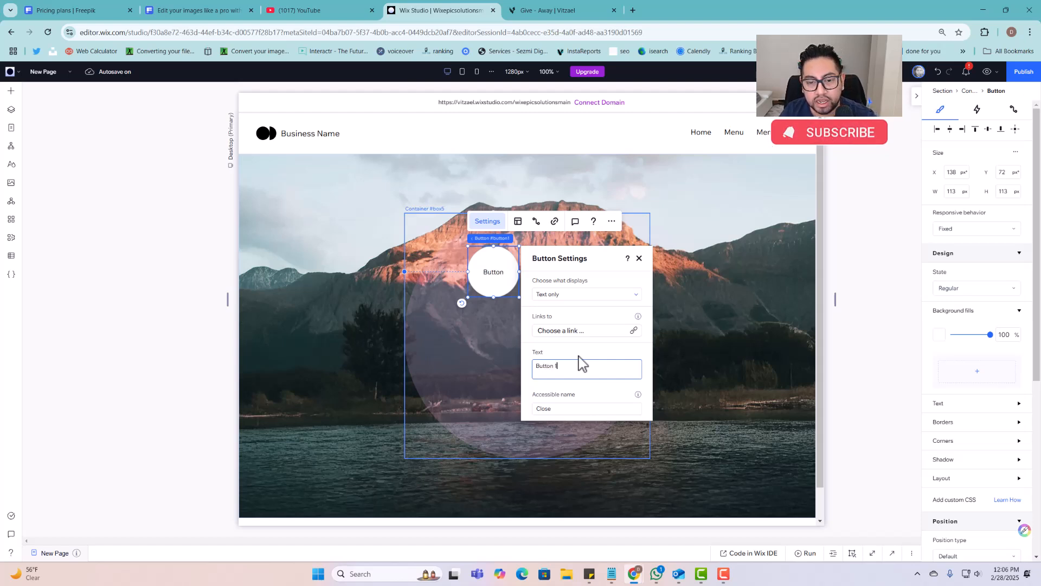
left_click(640, 259)
Move the round button to about X 163, Y 29 px and place a duplicate at about X 349, Y 119 px
left_click_drag(497, 288, 510, 270)
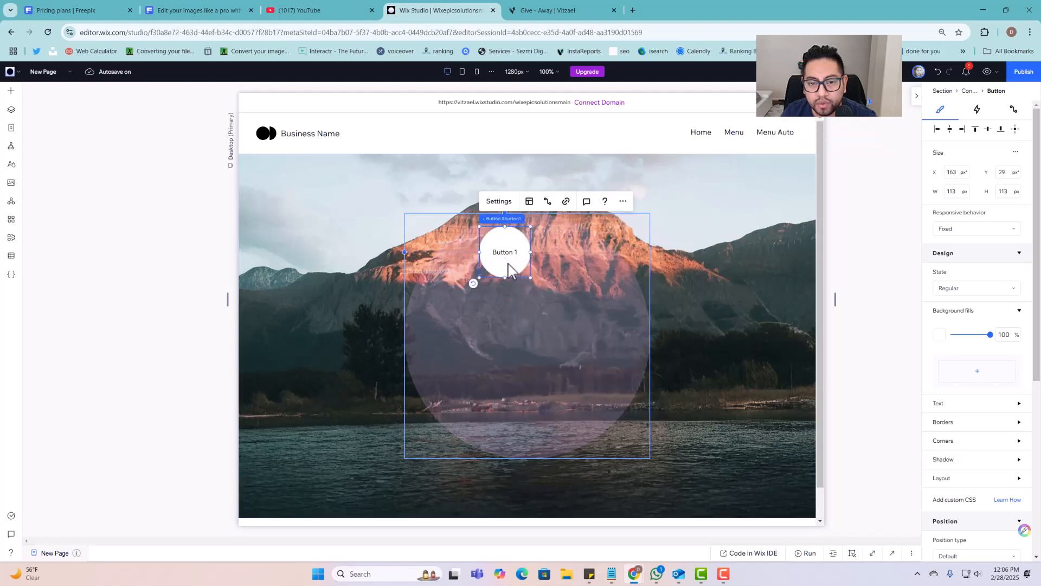
right_click(510, 267)
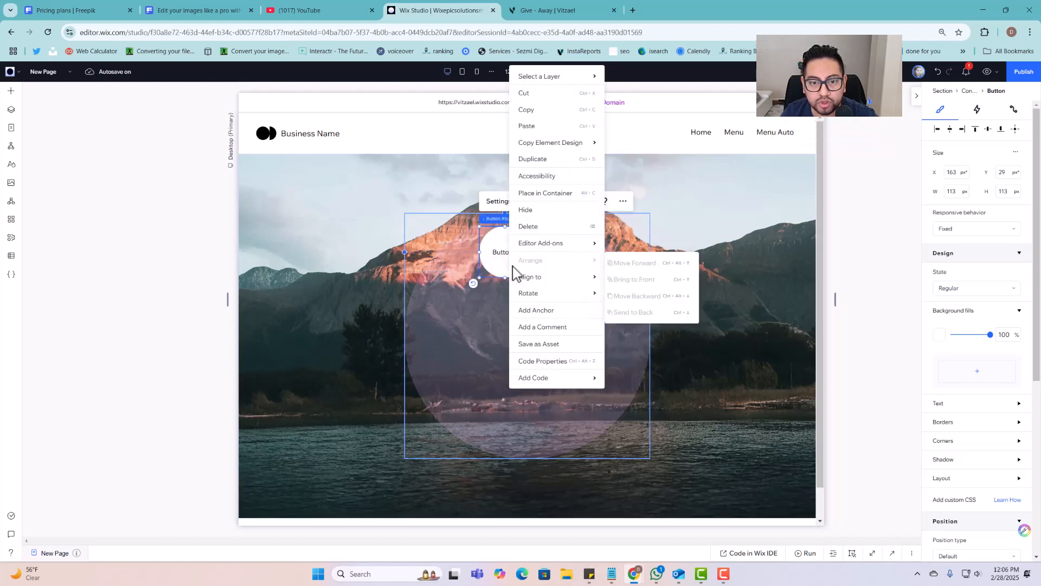
left_click(550, 165)
left_click_drag(528, 242, 604, 284)
Duplicate the button twice more and arrange the three copies down the right side of the circle
right_click(602, 284)
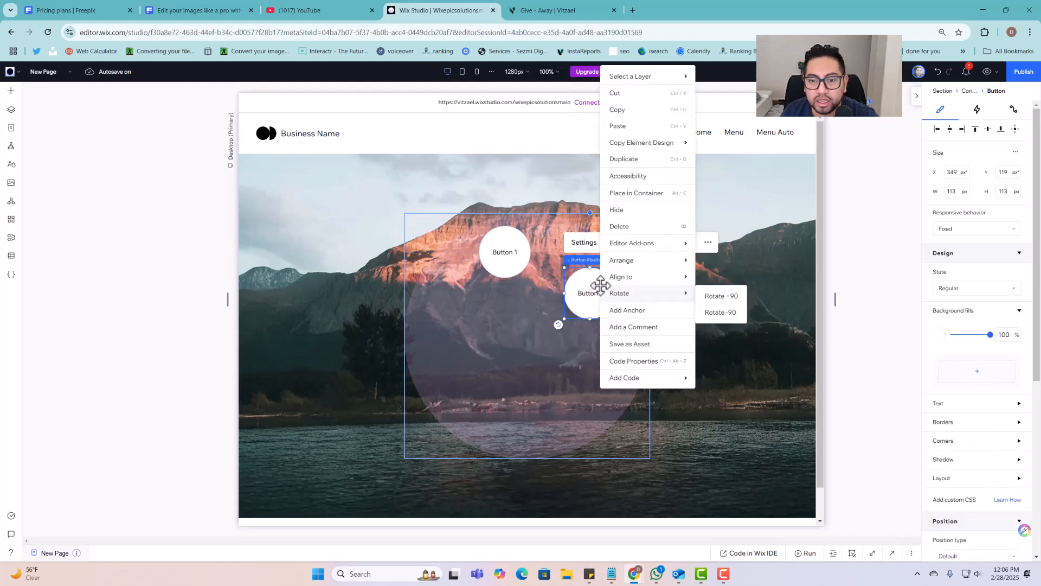
left_click(623, 159)
left_click_drag(589, 309, 577, 371)
left_click_drag(591, 279, 576, 247)
left_click_drag(585, 363, 596, 385)
right_click(608, 323)
left_click(636, 162)
Duplicate the lower-right button and place the copy at the bottom centre of the circle
right_click(596, 385)
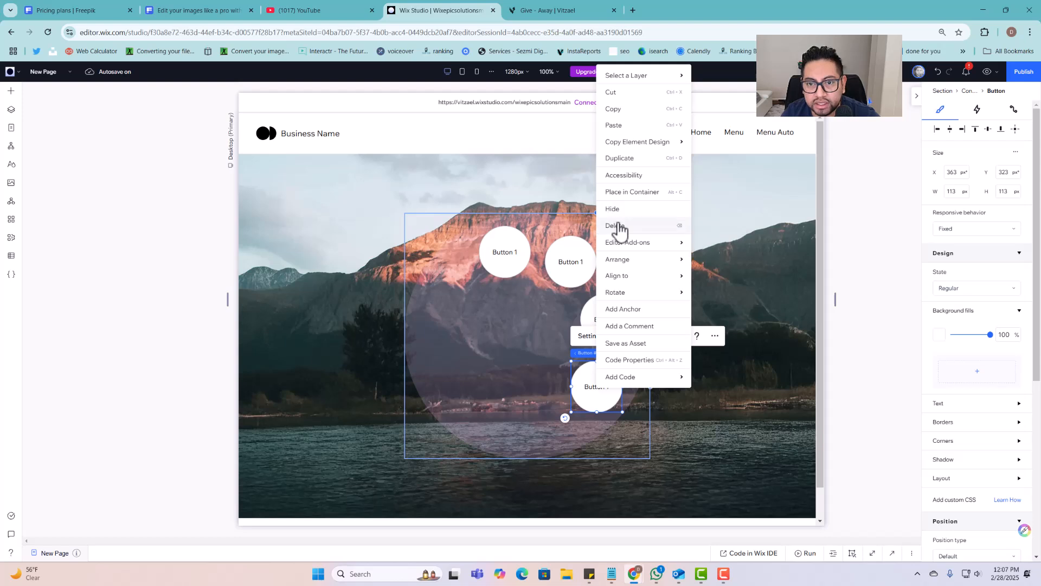
left_click(630, 162)
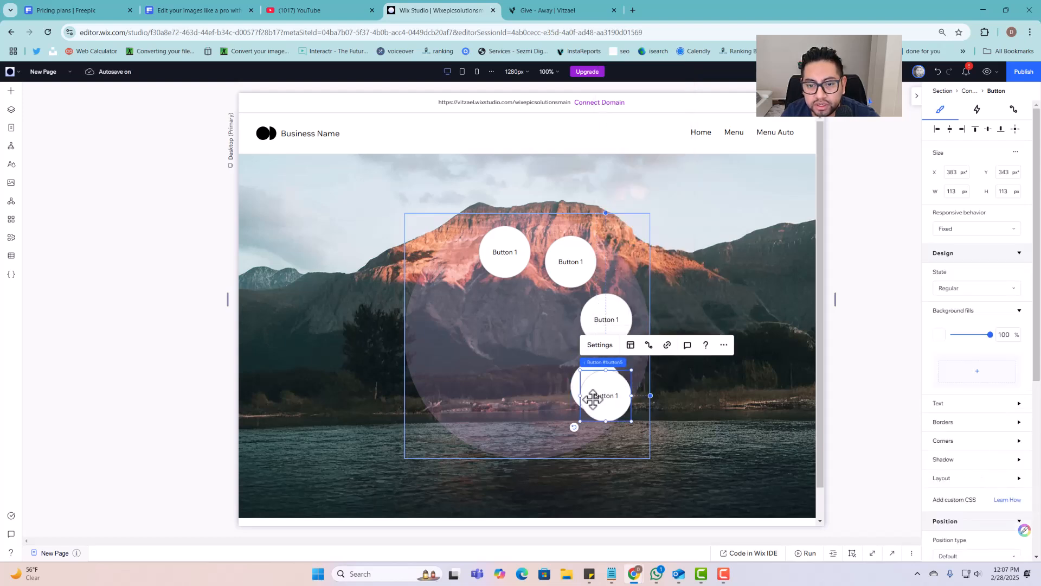
left_click_drag(594, 395, 515, 432)
Reposition three buttons at the circle's top centre (212, 8 px), right edge (414, 212 px) and left edge (8, 213 px)
left_click_drag(516, 246, 536, 235)
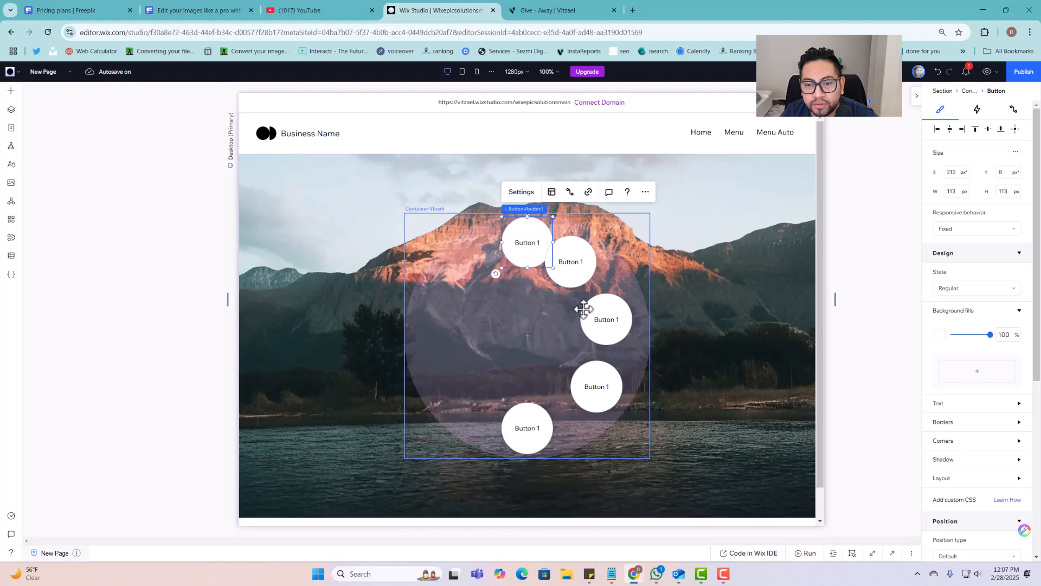
left_click(608, 320)
mouse_move(611, 320)
left_mouse_down()
mouse_move(623, 325)
mouse_move(618, 336)
left_mouse_up()
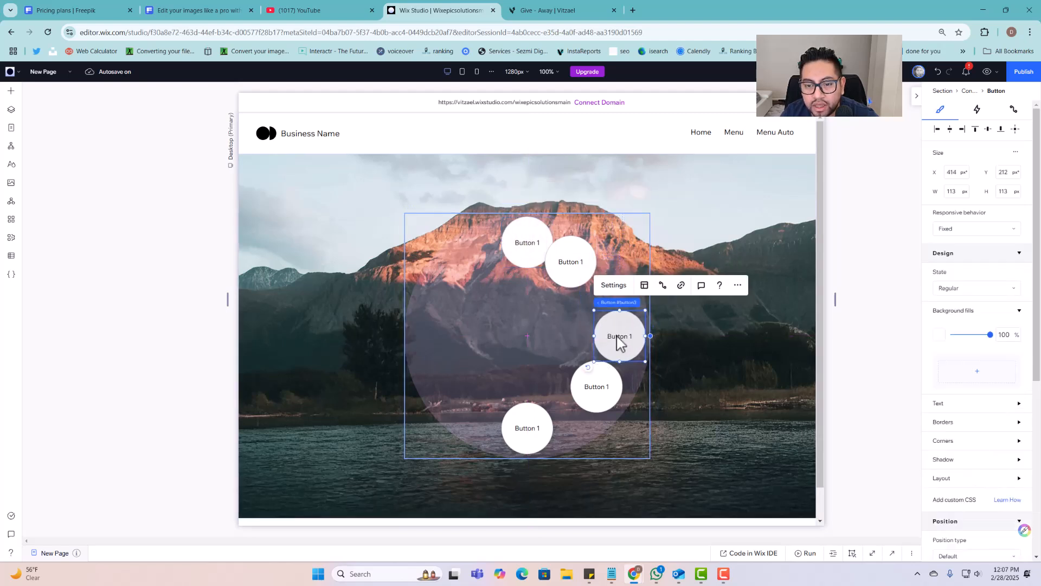
left_click_drag(585, 256, 448, 334)
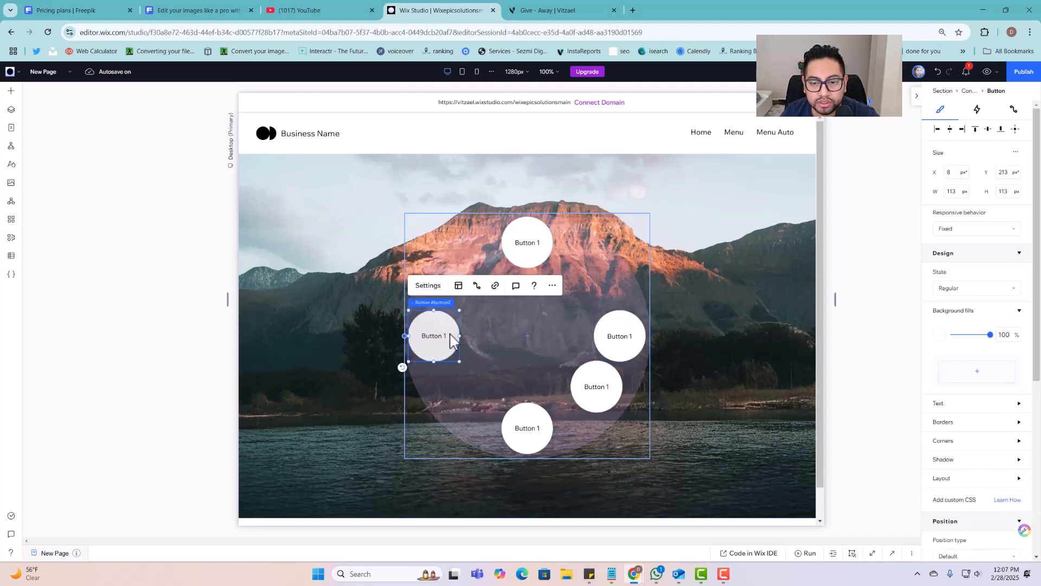
Duplicate the lower-right button and place the copy in the circle's upper right at about X 340, Y 89 px
left_click_drag(592, 384, 577, 279)
right_click(589, 398)
left_click(622, 166)
Place a duplicate of the upper-right button at X 70, Y 70 px, and shift the original to X 347, Y 75 px
right_click(589, 298)
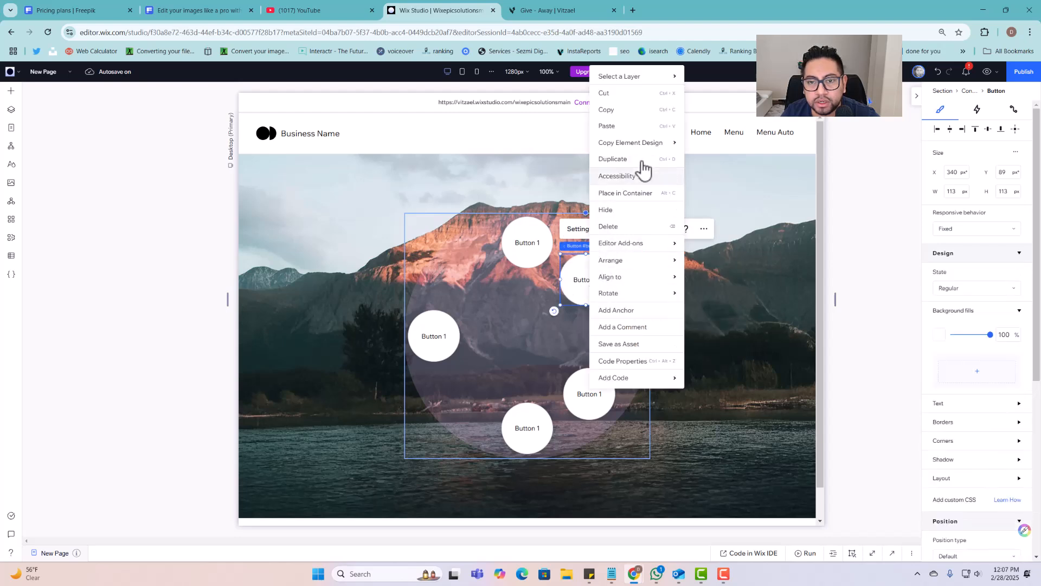
left_click(613, 159)
left_click_drag(593, 290, 462, 272)
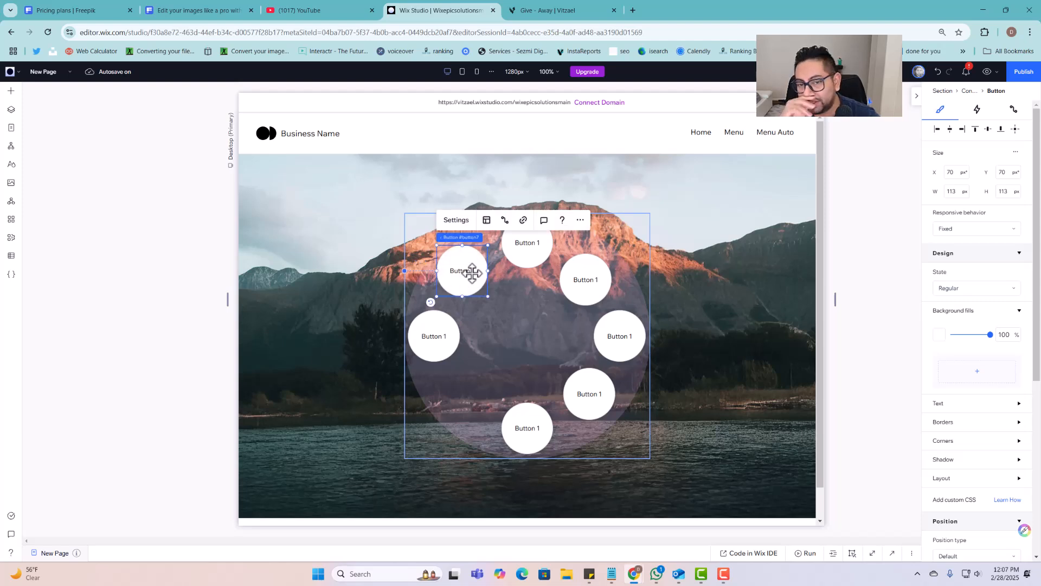
left_click_drag(589, 276, 592, 271)
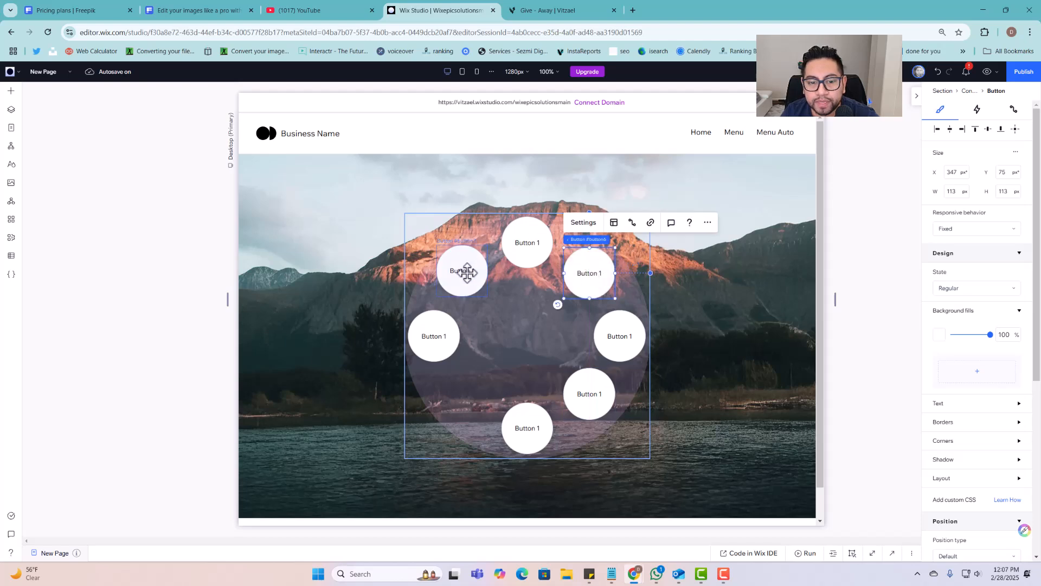
Duplicate the upper-left button and place the copy in the circle's lower left at X 70, Y 339 px
right_click(464, 271)
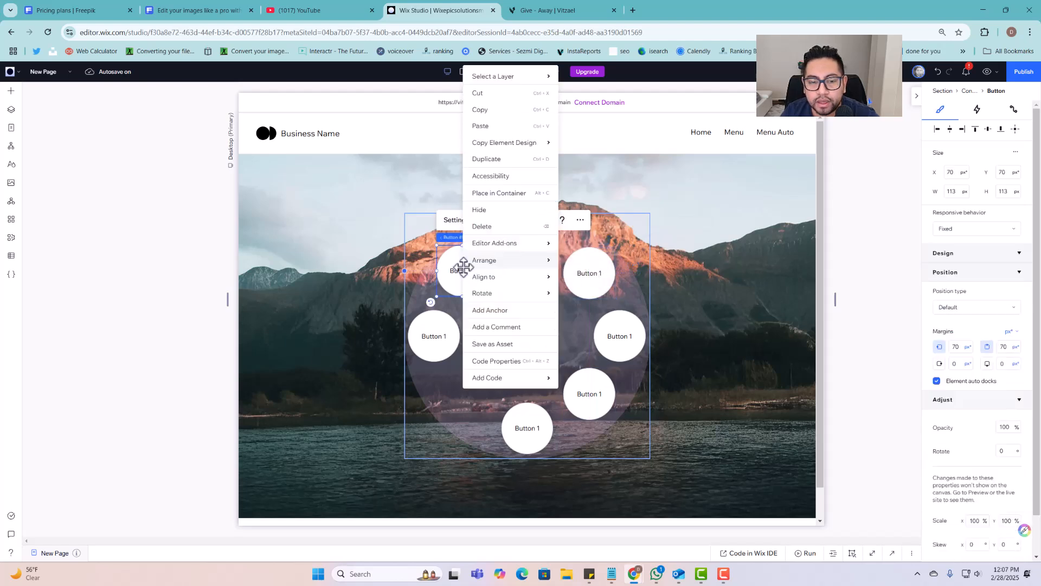
left_click(491, 160)
left_click_drag(467, 282, 458, 398)
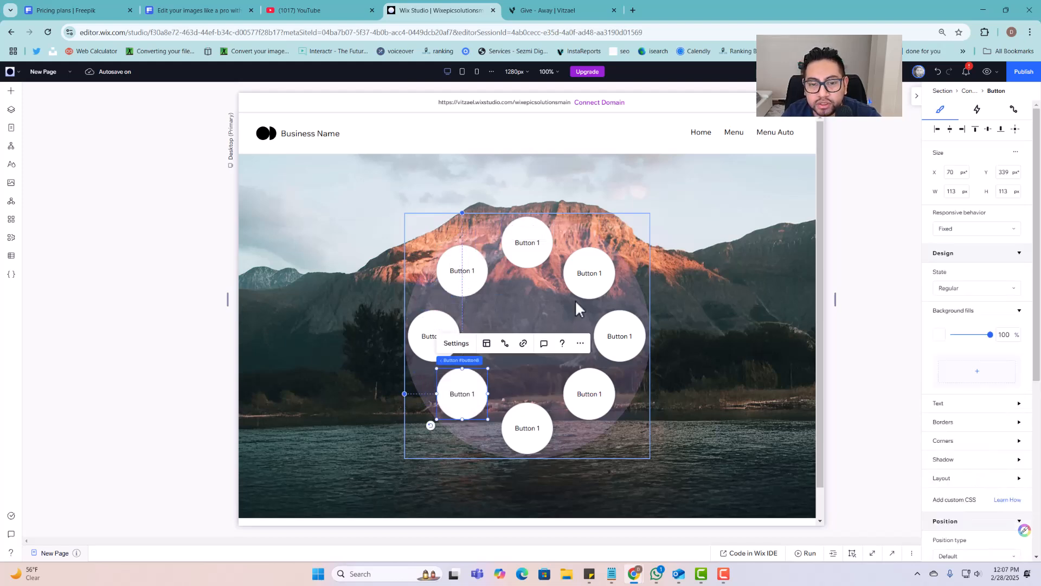
Change the circle container's background colour to the black theme colour
left_click(574, 302)
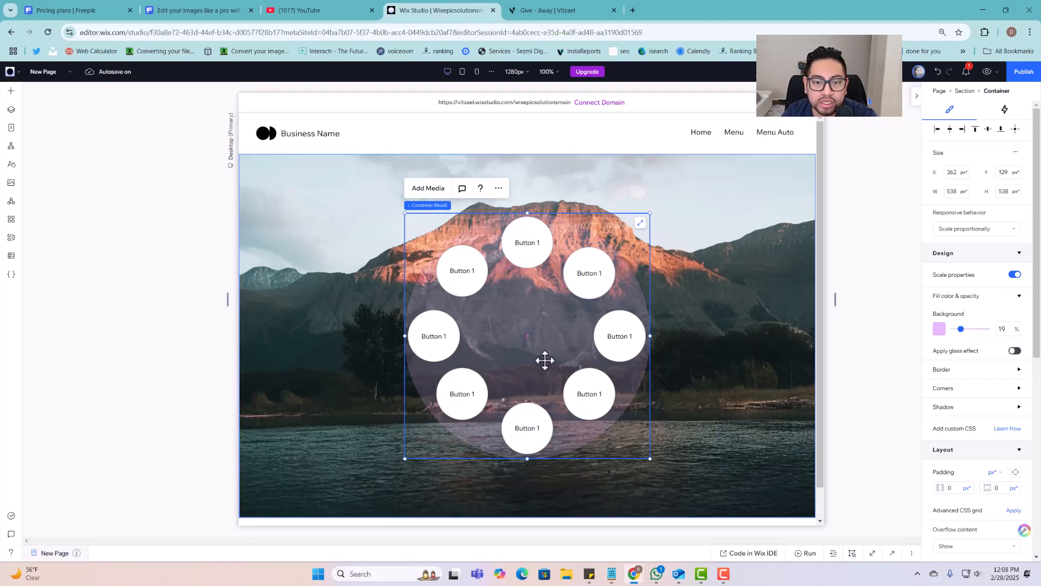
left_click(939, 328)
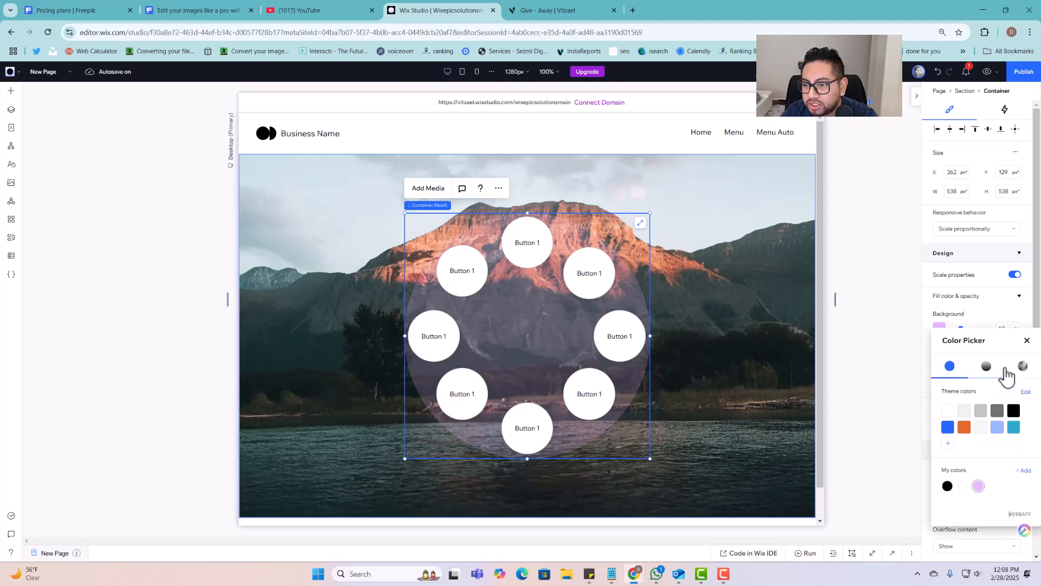
left_click(1014, 411)
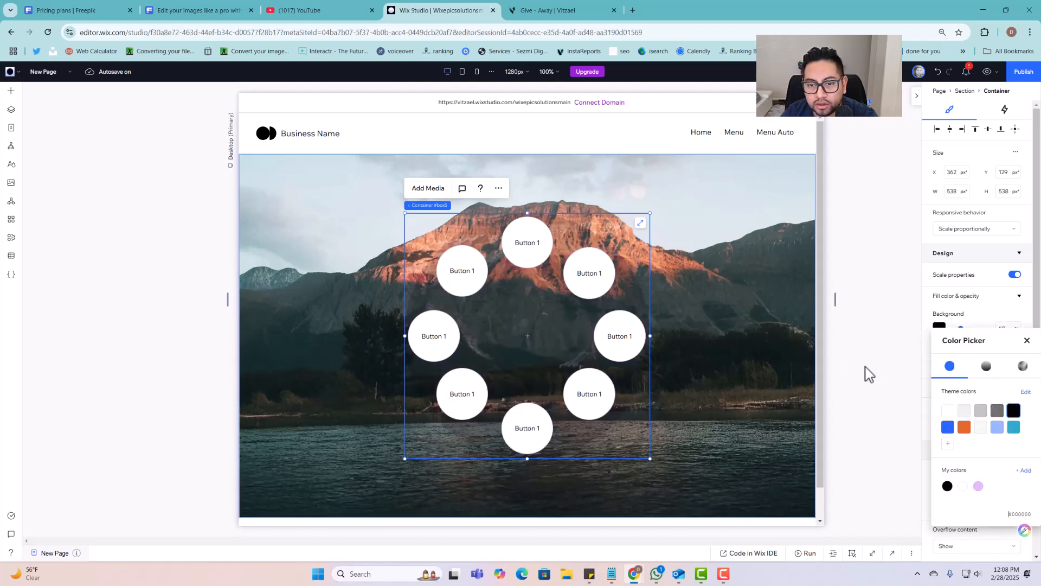
left_click(561, 288)
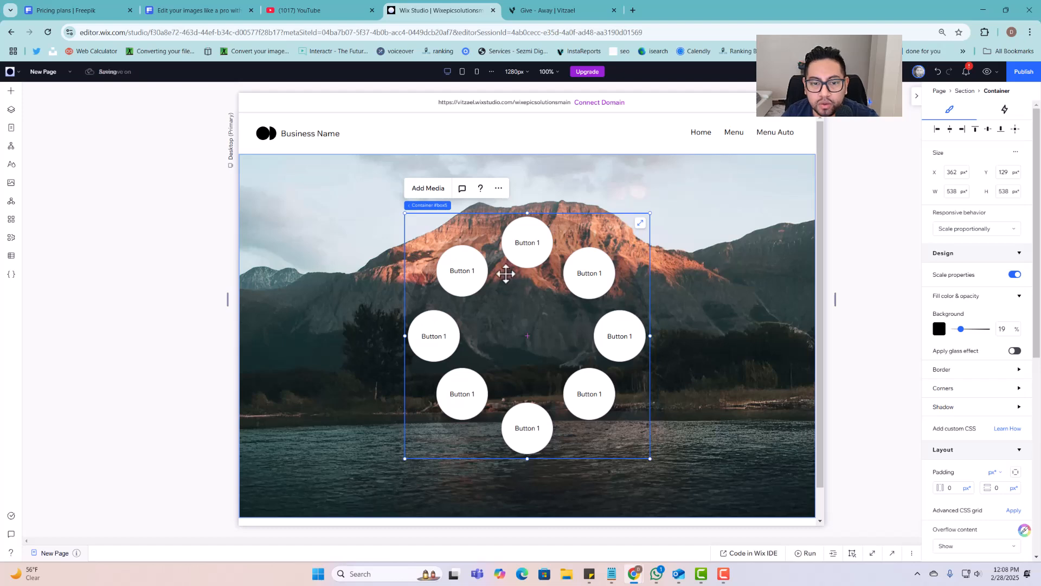
left_click(463, 265)
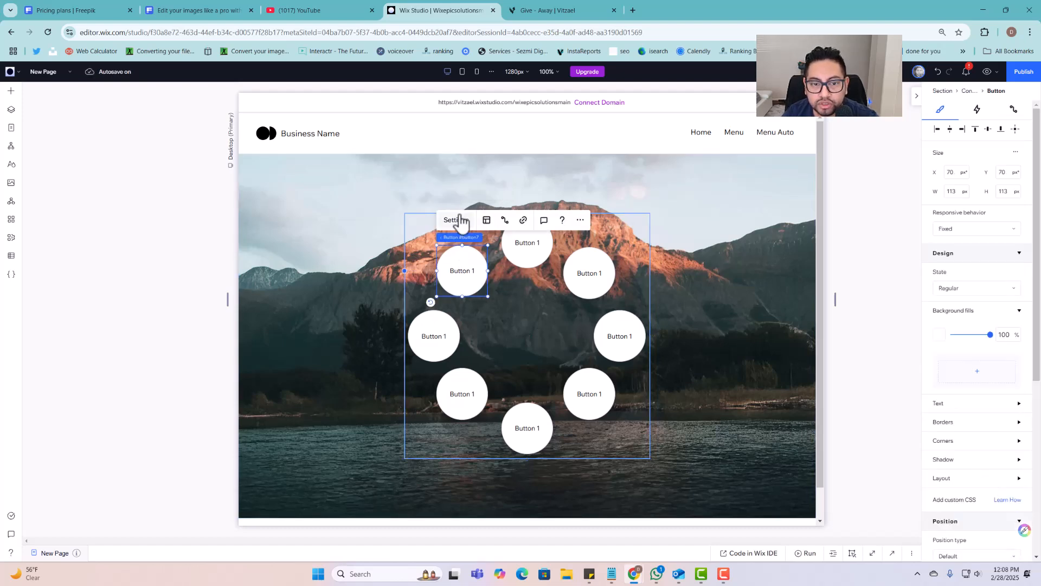
left_click(545, 243)
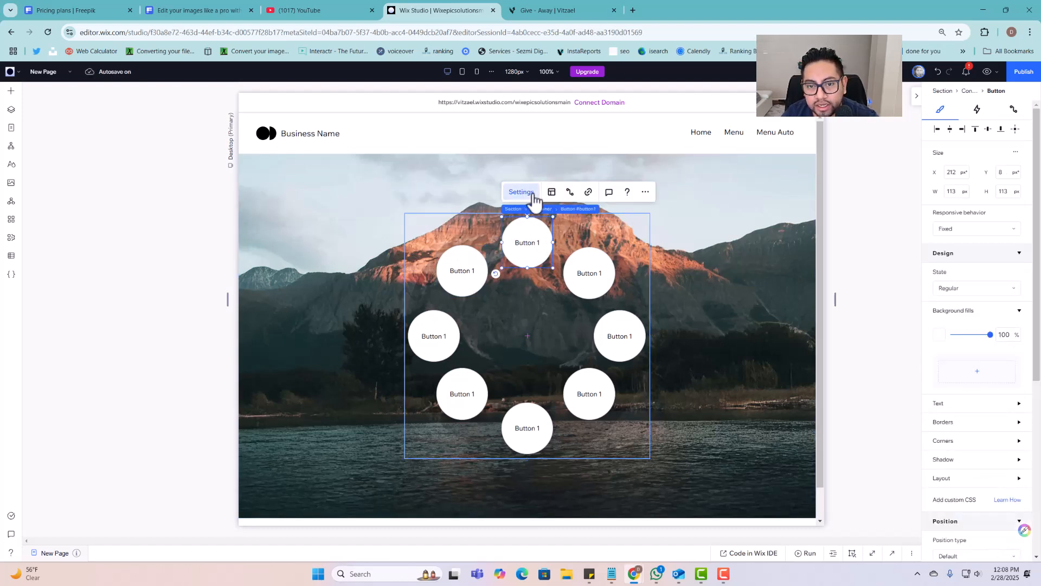
left_click(523, 193)
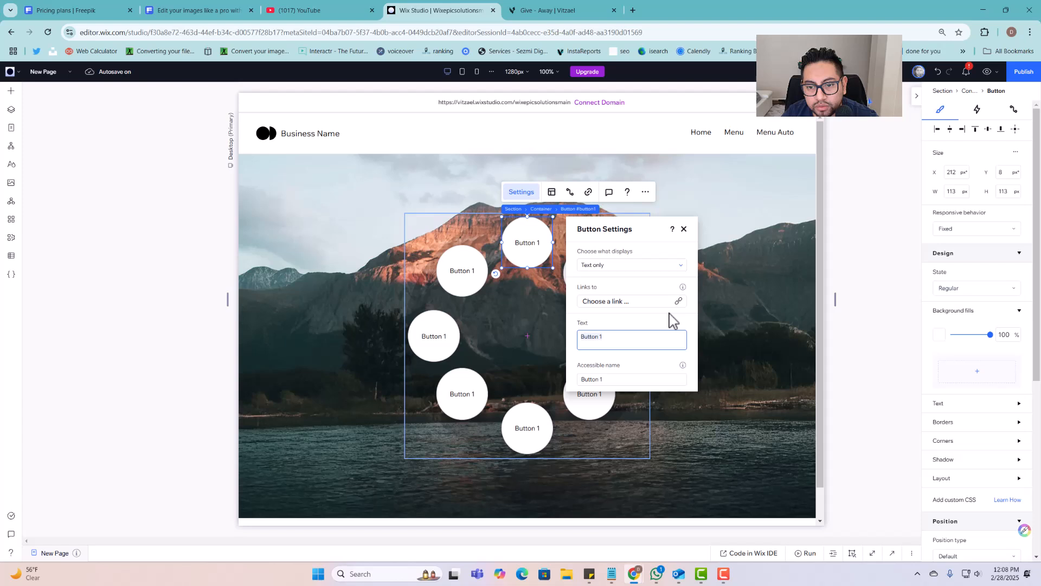
left_click(530, 312)
Change the upper-right button's text to "About"
left_click(602, 282)
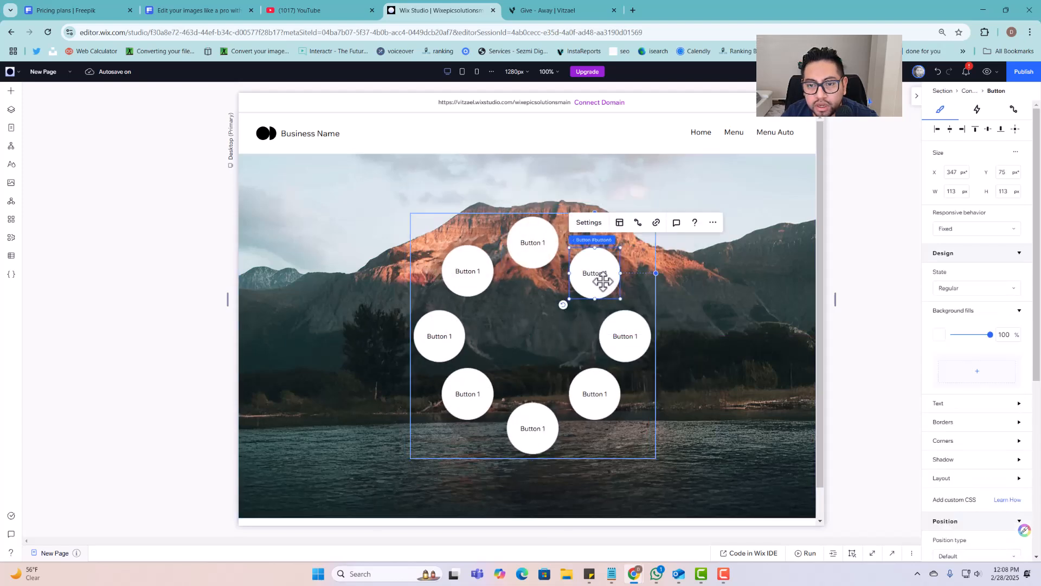
left_click(592, 223)
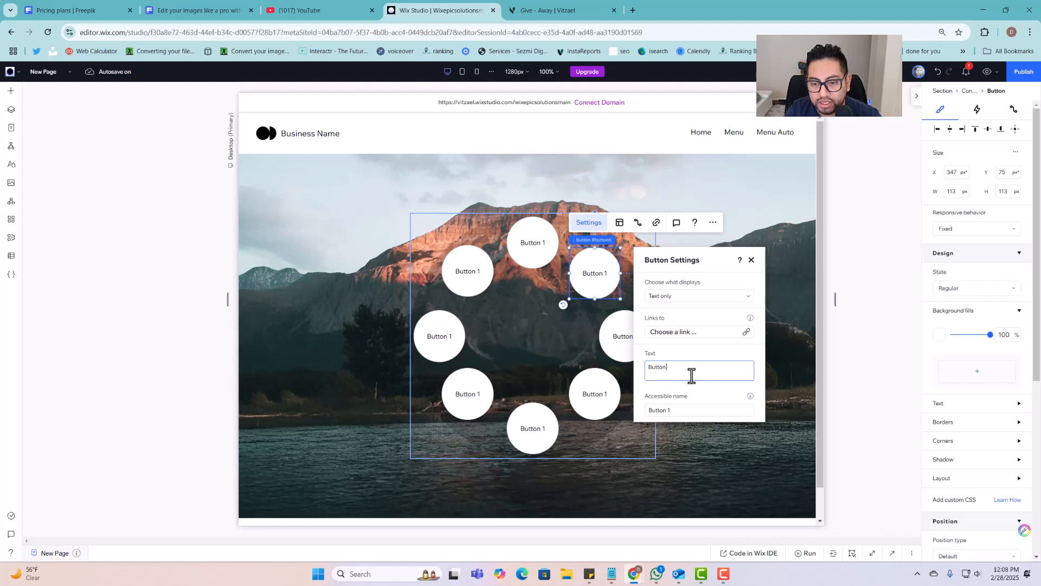
key("BackSpace")
key("BackSpace")
key("BackSpace")
key("BackSpace")
key("BackSpace")
key("BackSpace")
type("About")
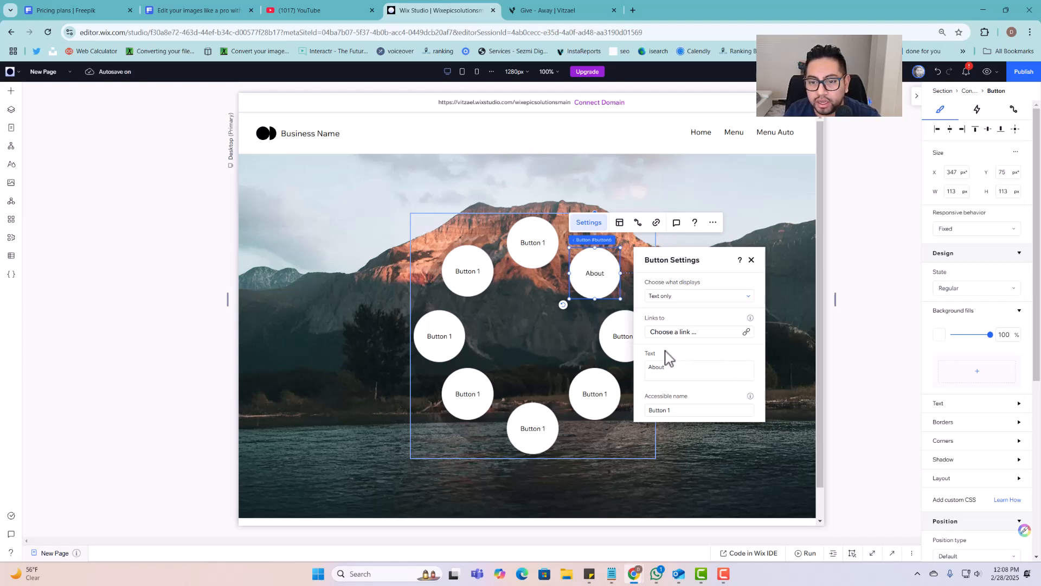
Change the text of the button at the circle's right edge to "Contact Us"
left_click(623, 341)
left_click(620, 291)
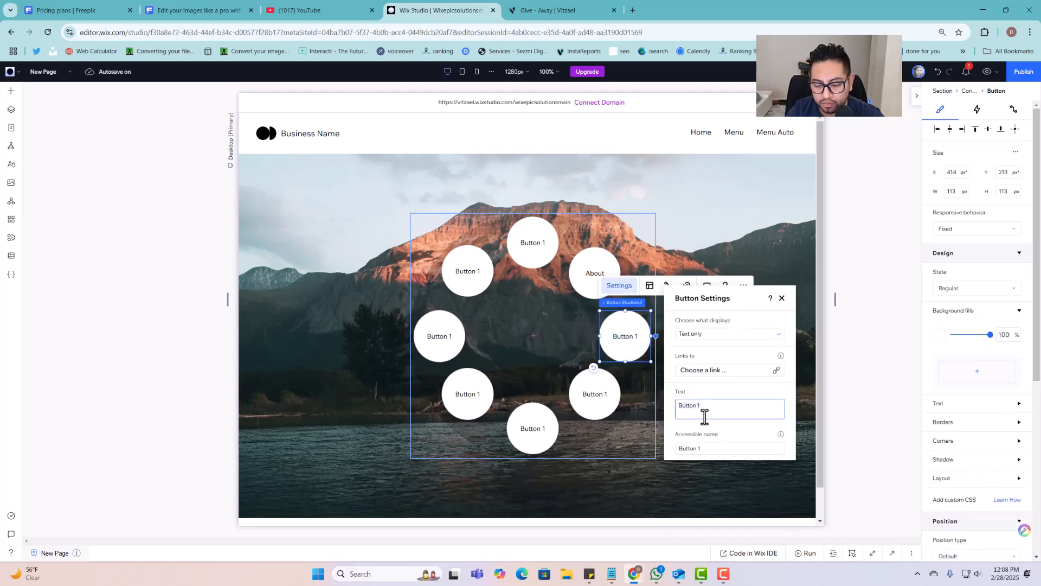
type("Contact Us")
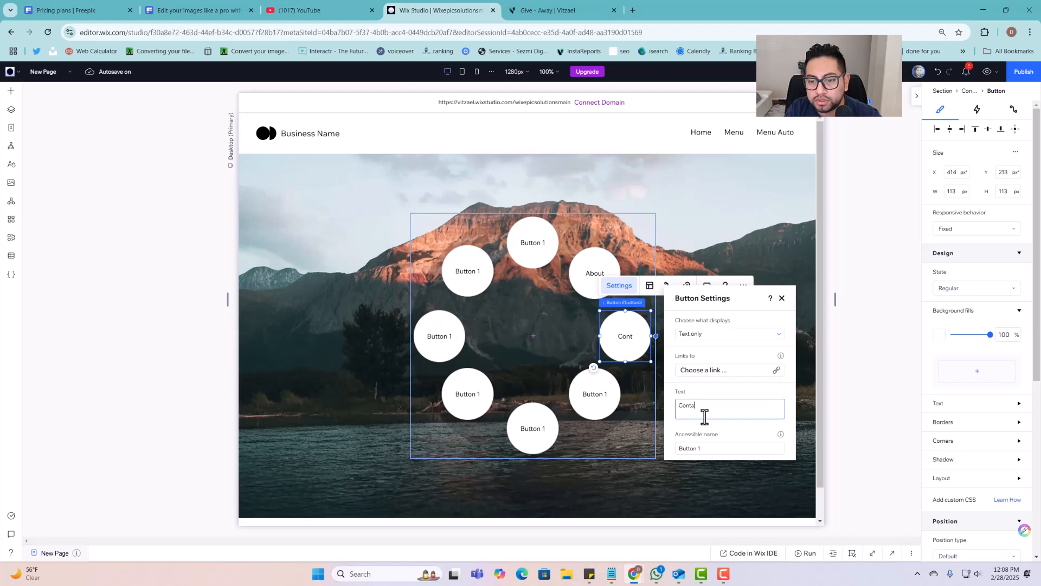
Change the lower-right button's text to "History"
left_click(607, 397)
left_click(586, 347)
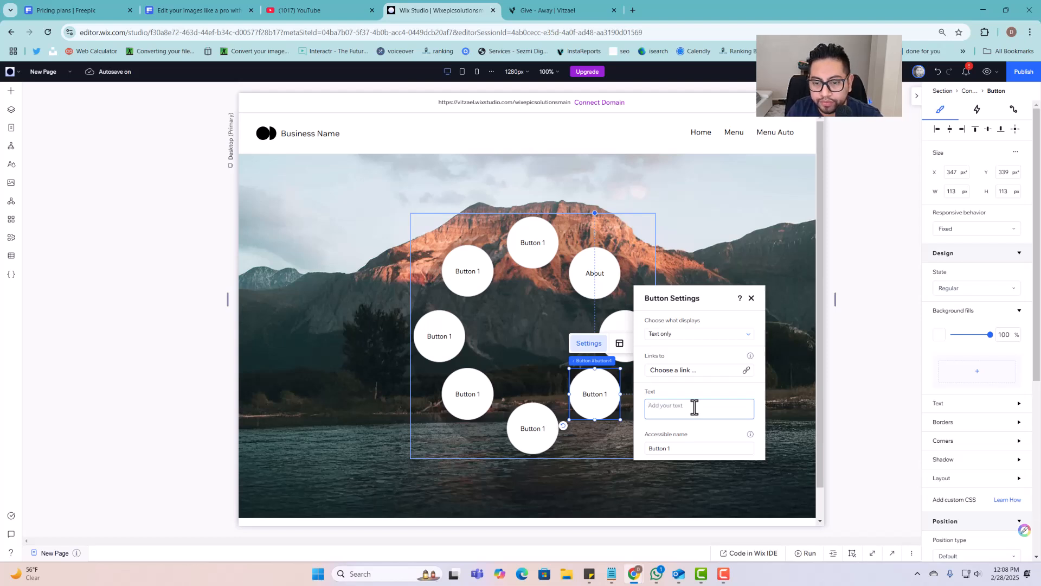
type("History")
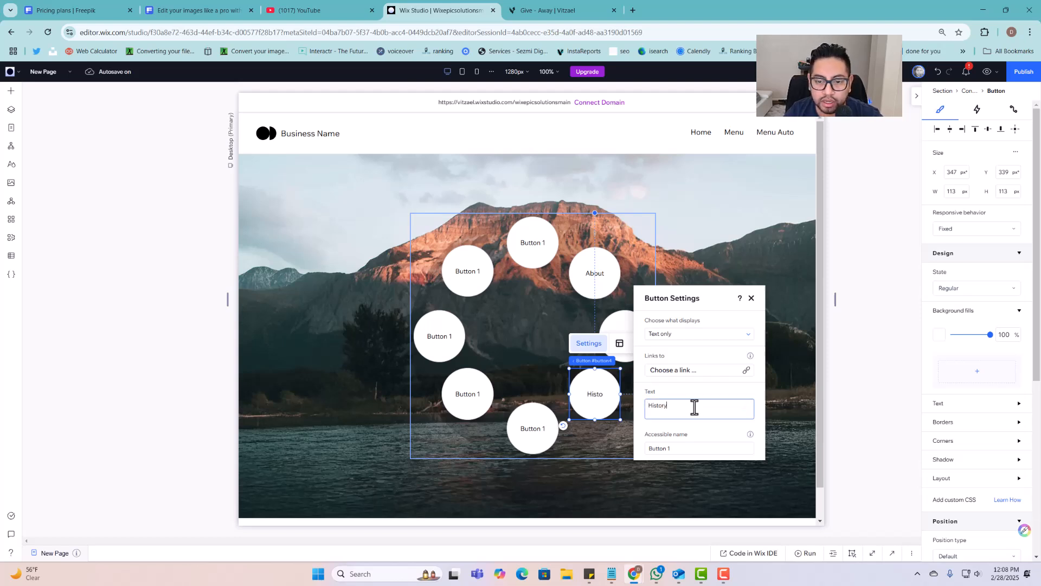
Change the text of the button at the circle's lowest point to "Services"
left_click(532, 428)
left_click(527, 378)
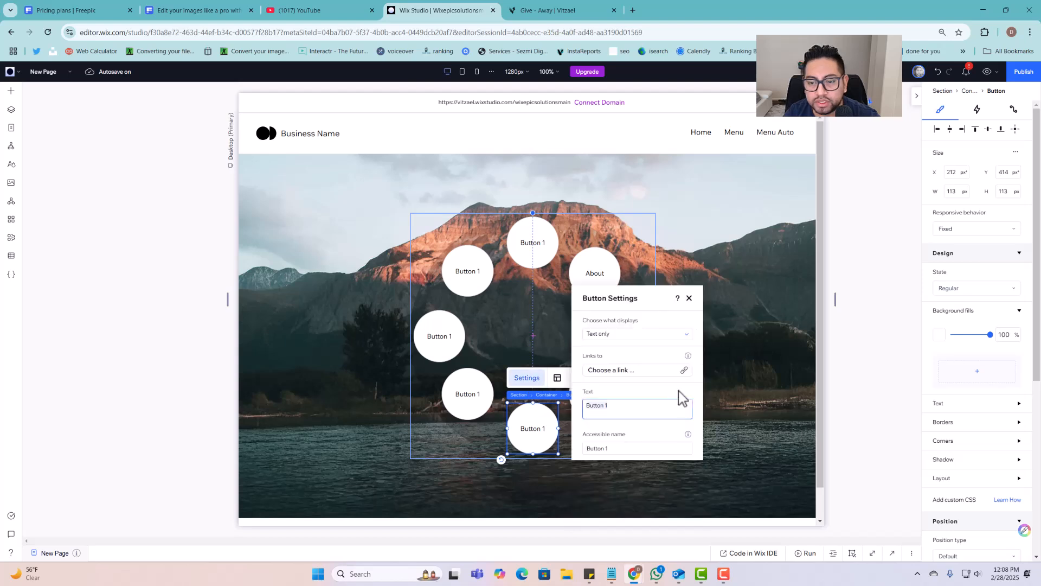
left_click(617, 408)
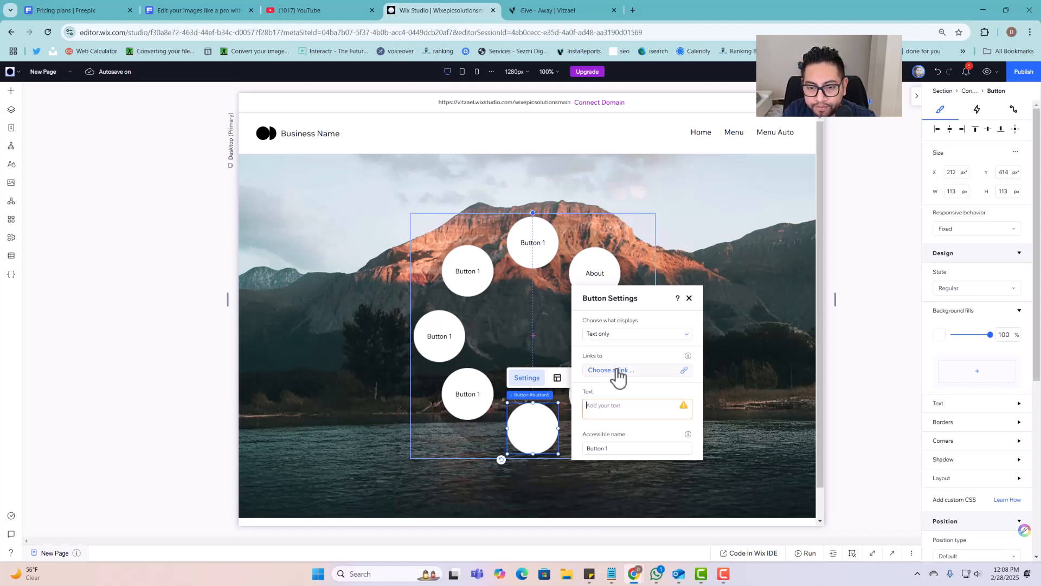
type("Services")
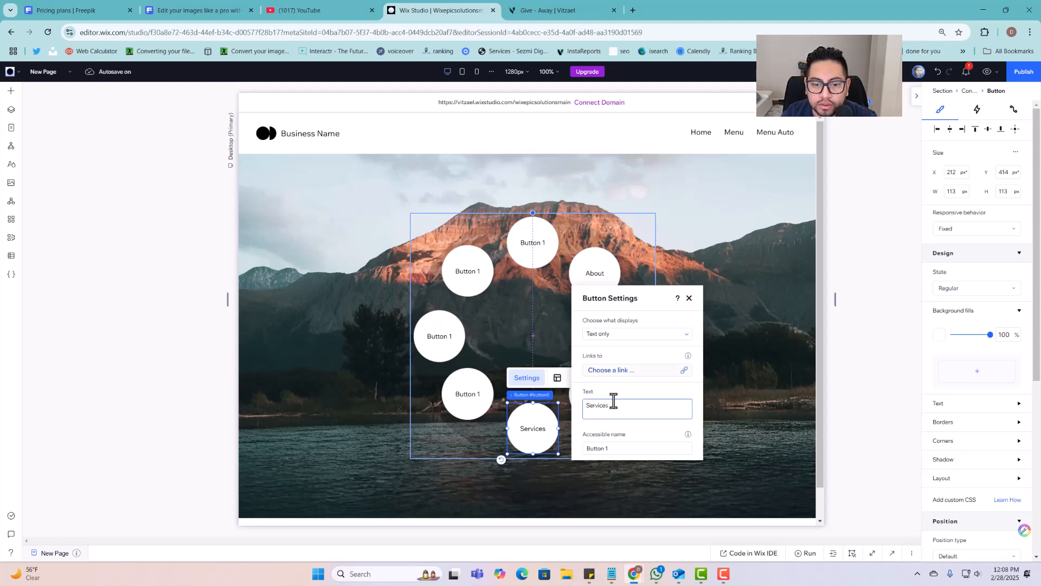
Change the lower-left button's text to "Store" and the text of the button at the circle's left edge to "Location"
left_click(465, 395)
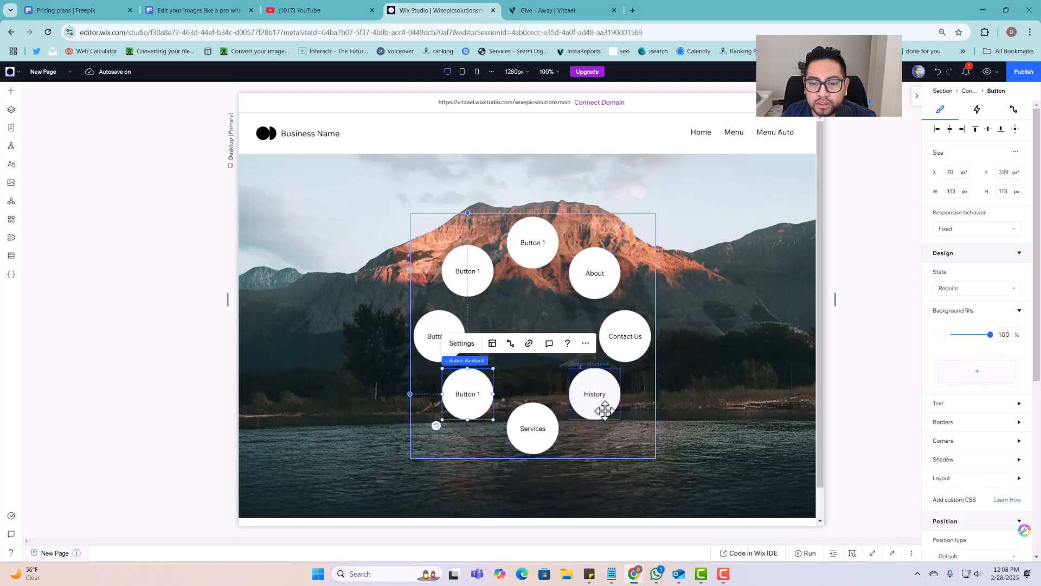
left_click(461, 343)
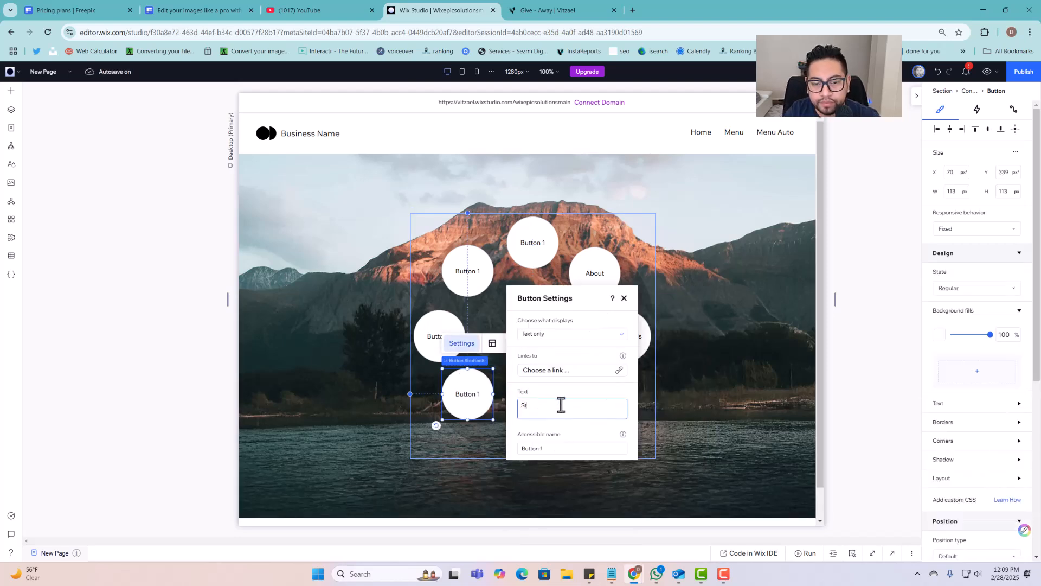
left_click(450, 334)
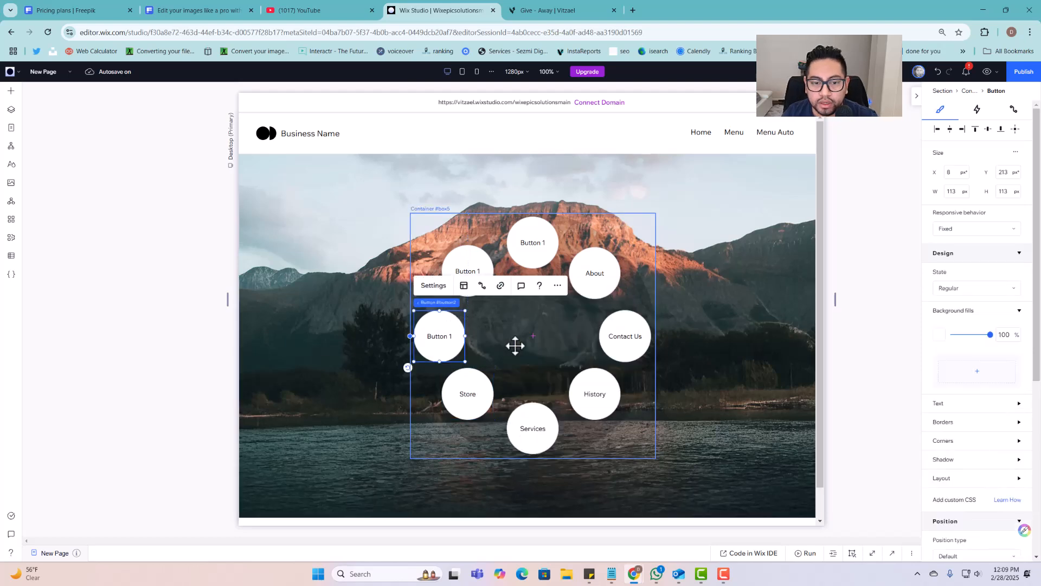
left_click(444, 291)
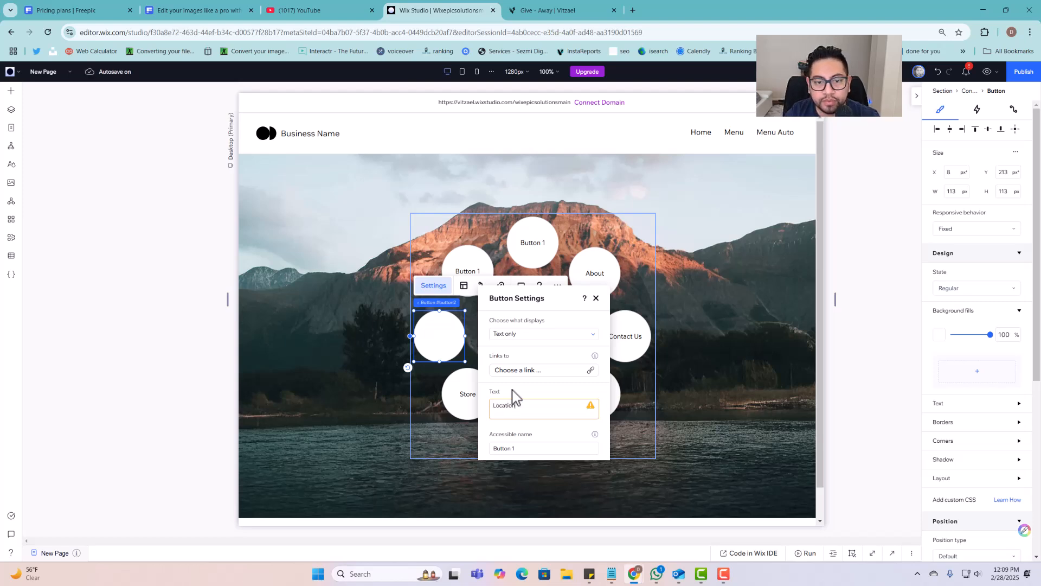
Change the upper-left button's text to "Team"
left_click(467, 264)
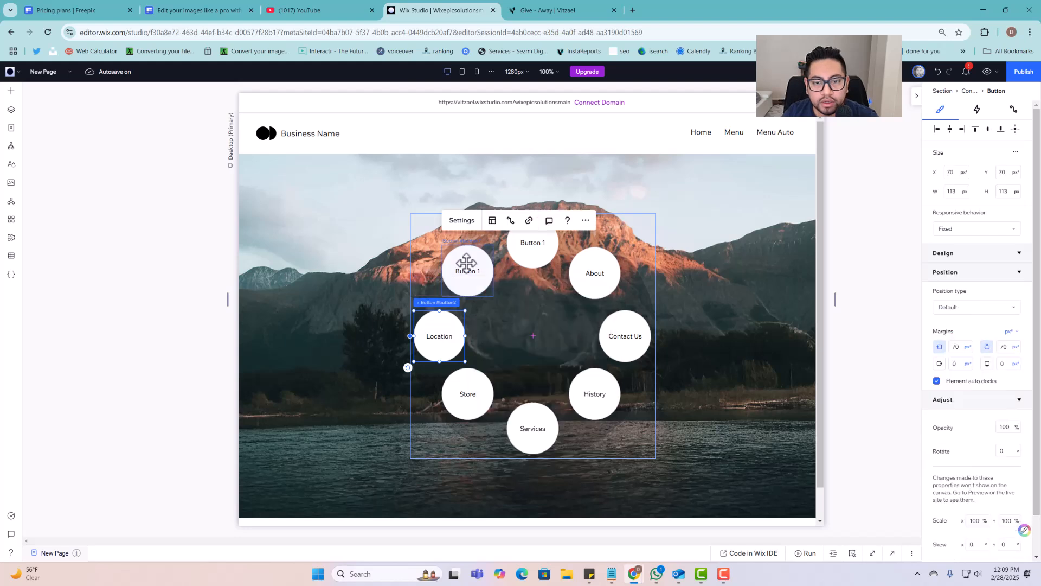
left_click(470, 222)
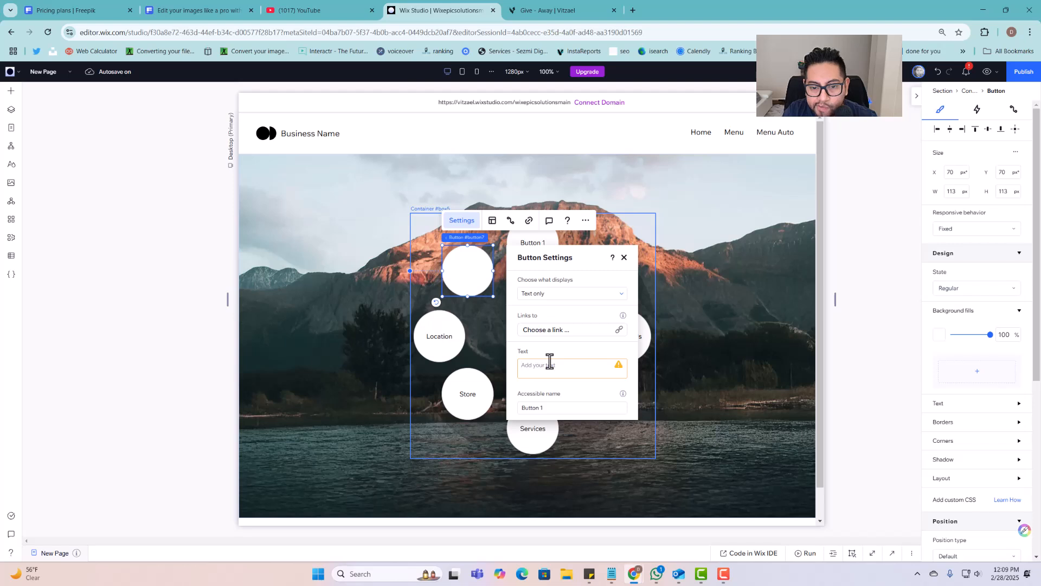
left_click(549, 362)
type("R")
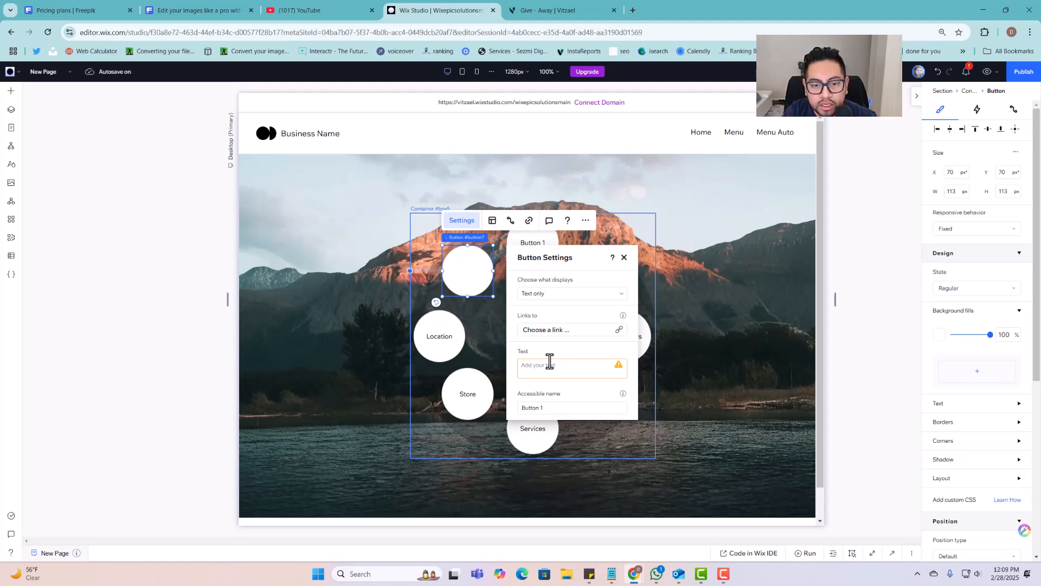
key("BackSpace")
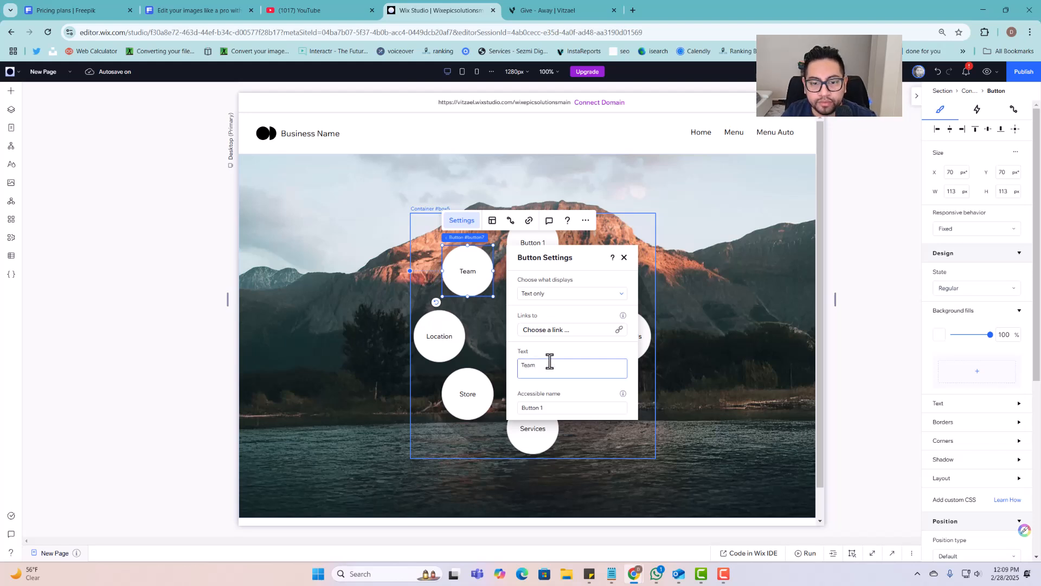
Change the text of the button at the circle's highest point to "Faq" and select the circle container
left_click(539, 239)
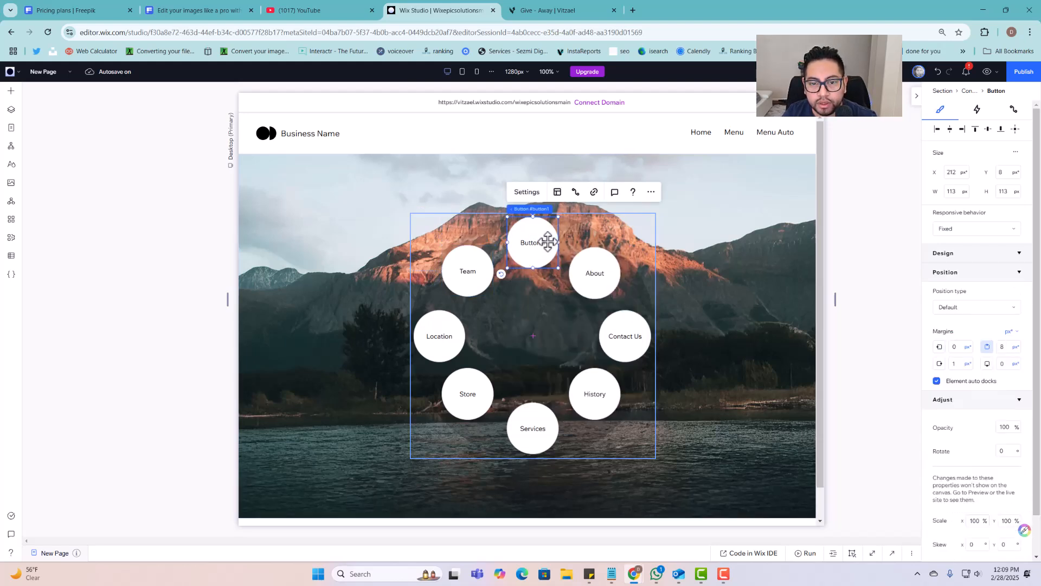
left_click(526, 192)
left_click(623, 340)
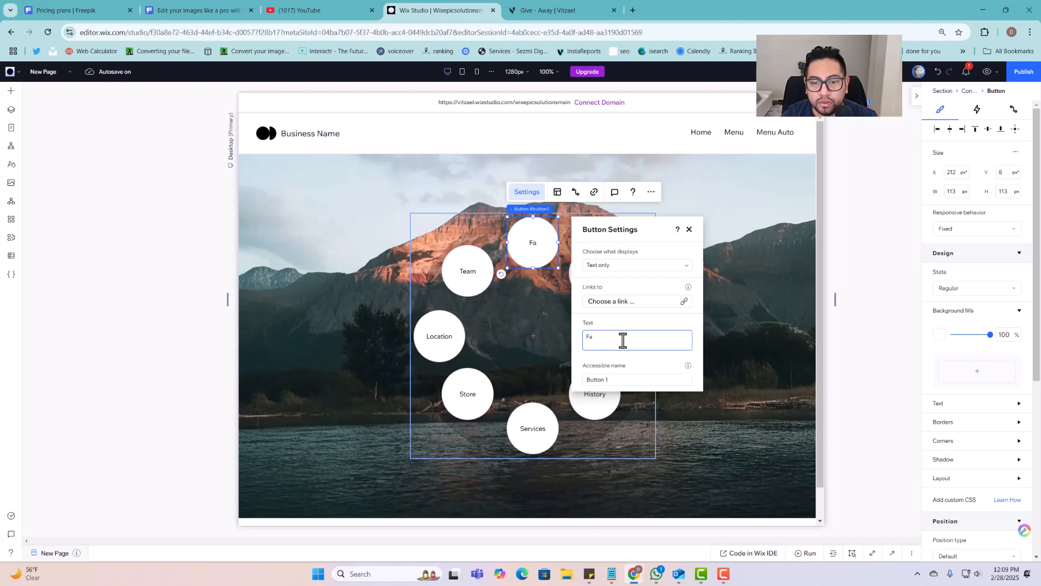
left_click(539, 336)
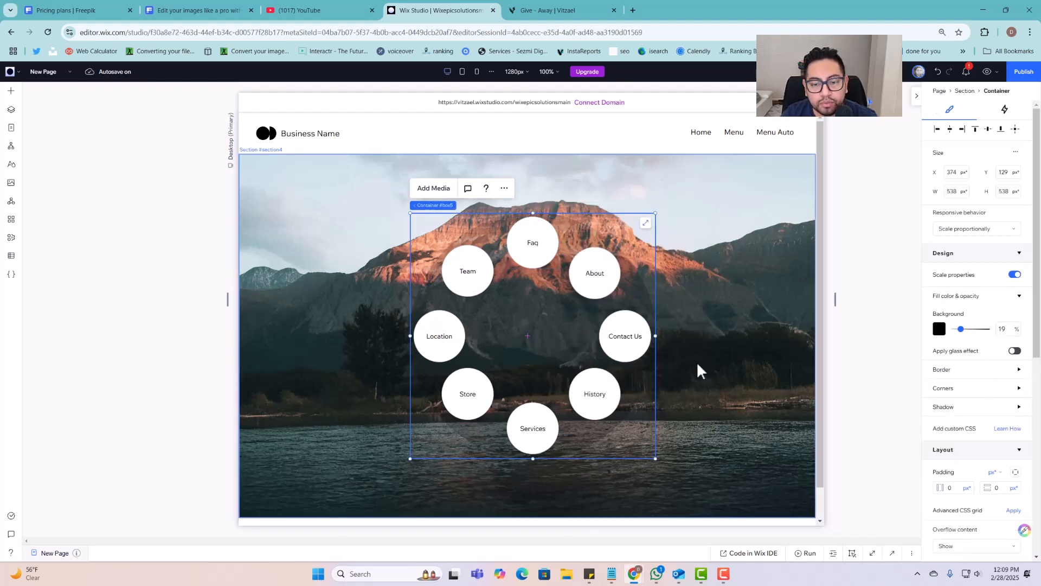
Open the page's code editor and move the circle container up to about X 343, Y 31 px
left_click(892, 553)
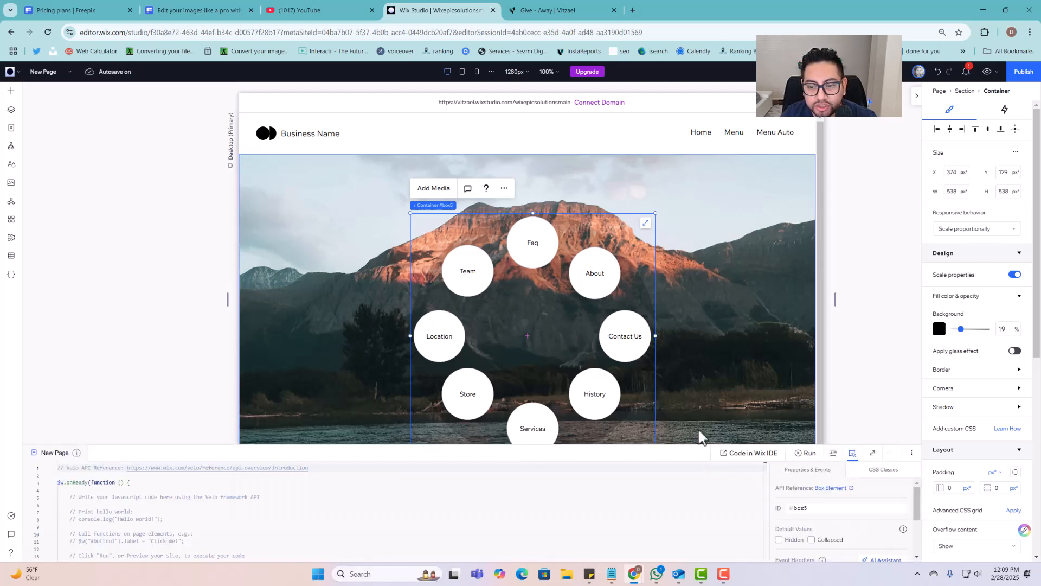
scroll(677, 349, "down", 1)
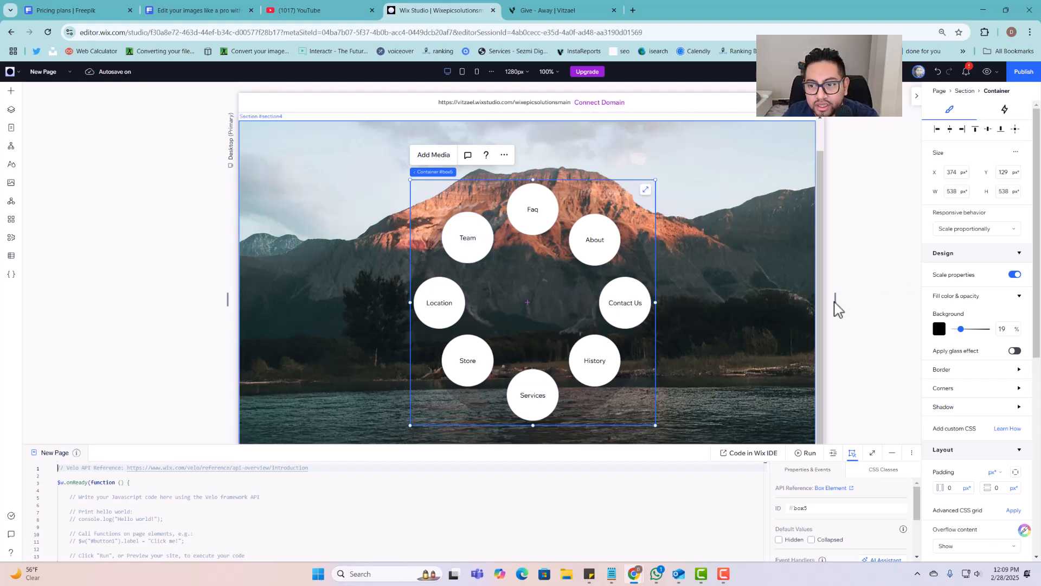
mouse_move(839, 308)
left_mouse_down()
mouse_move(976, 320)
mouse_move(868, 302)
mouse_move(766, 307)
mouse_move(825, 297)
left_mouse_up()
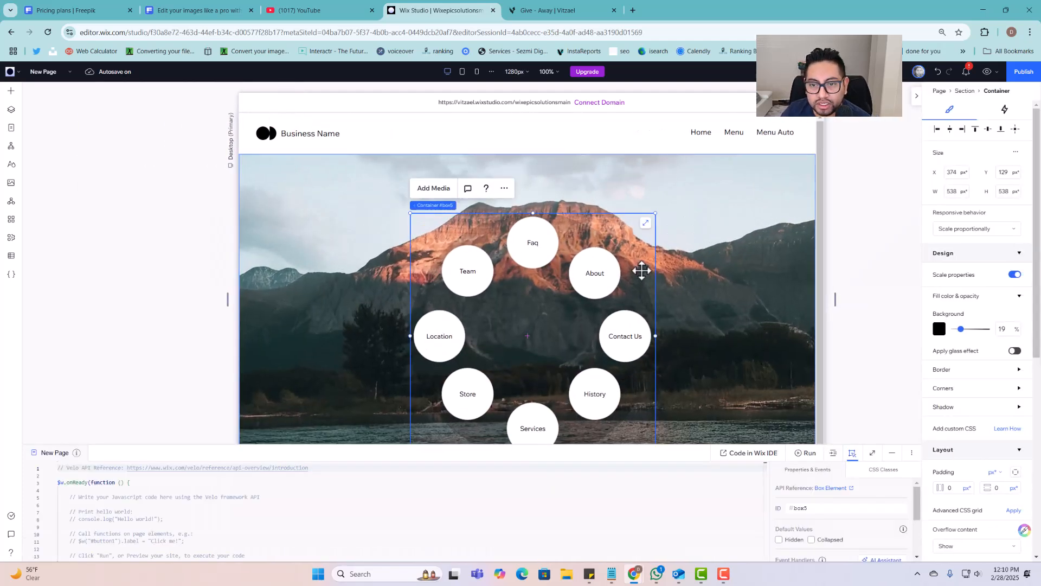
left_click_drag(638, 218, 629, 186)
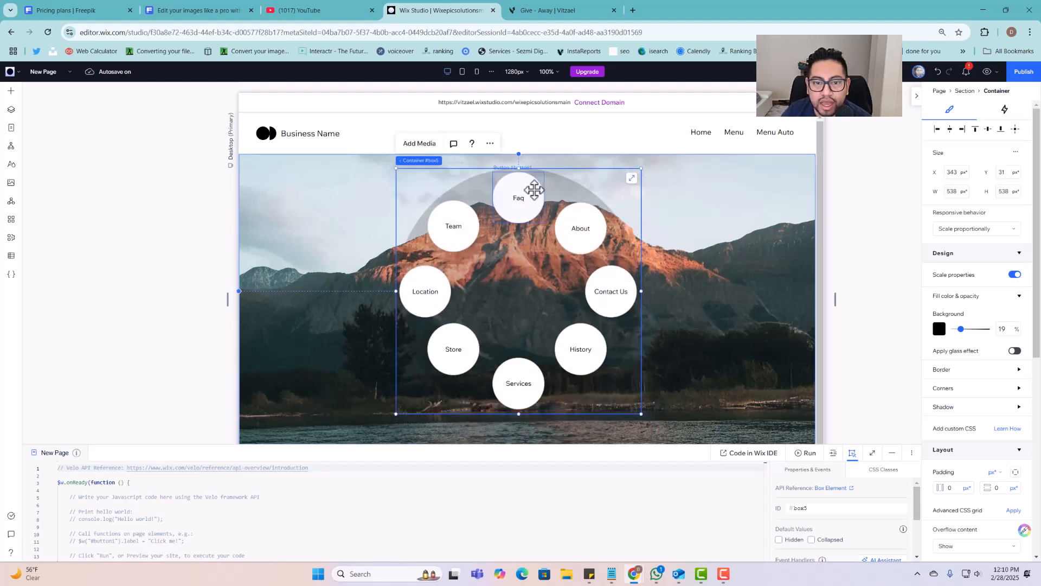
Check the vertical alignment of opposite buttons by selecting Team together with Store, and Faq together with Services
left_click(532, 191)
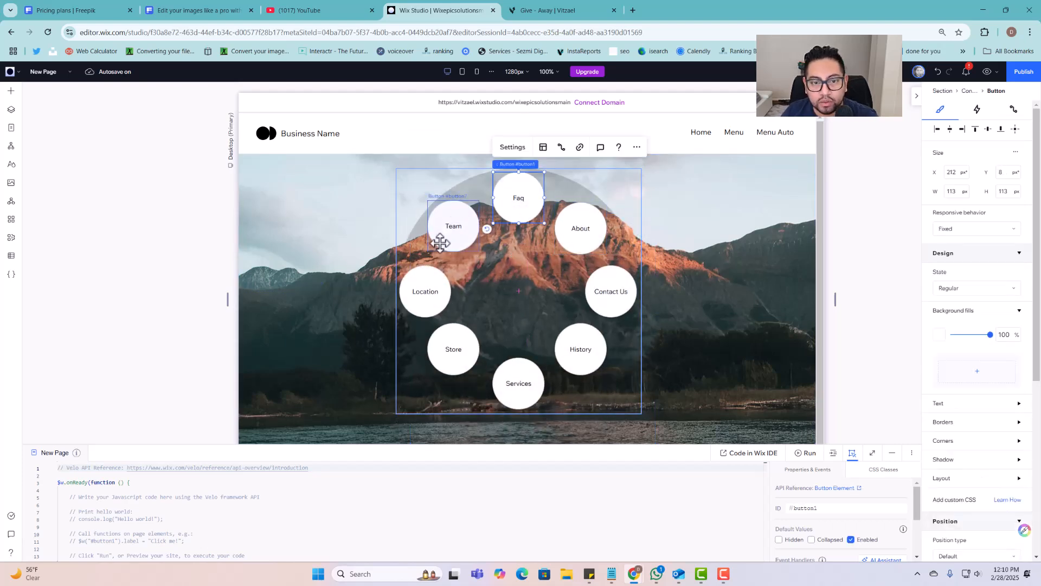
left_click(451, 224)
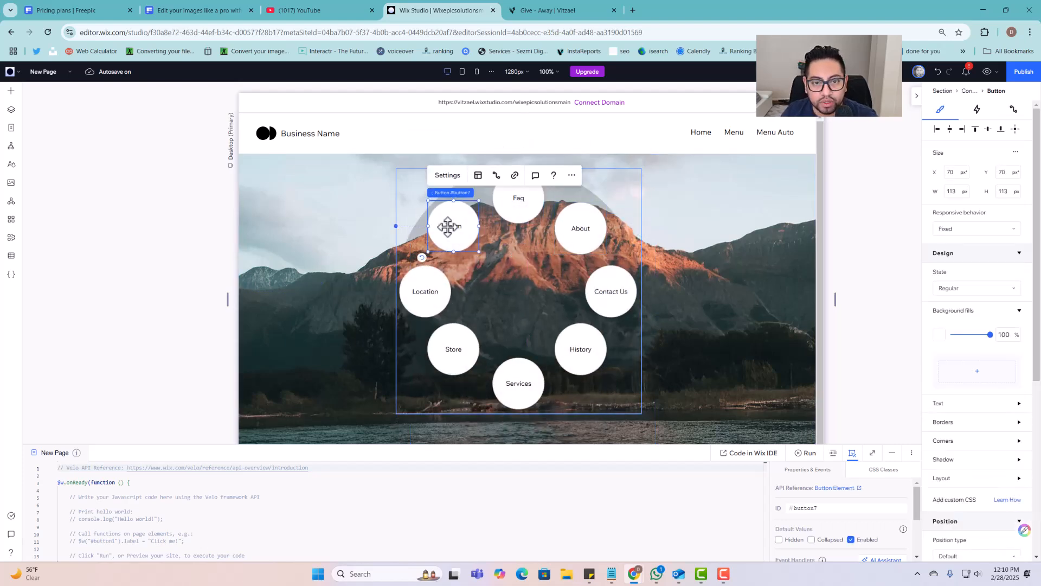
left_click(446, 348, "shift")
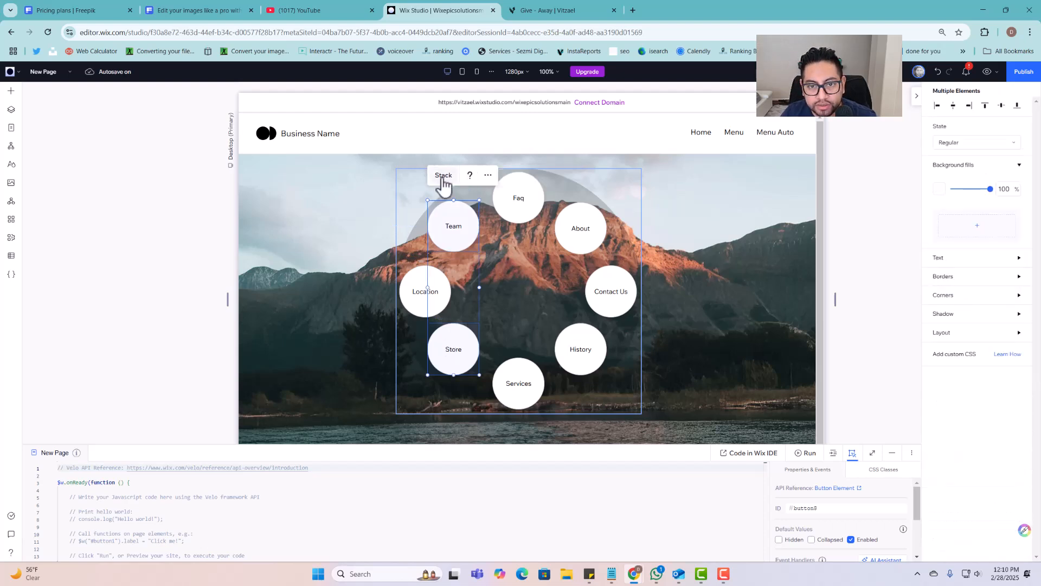
left_click(522, 183)
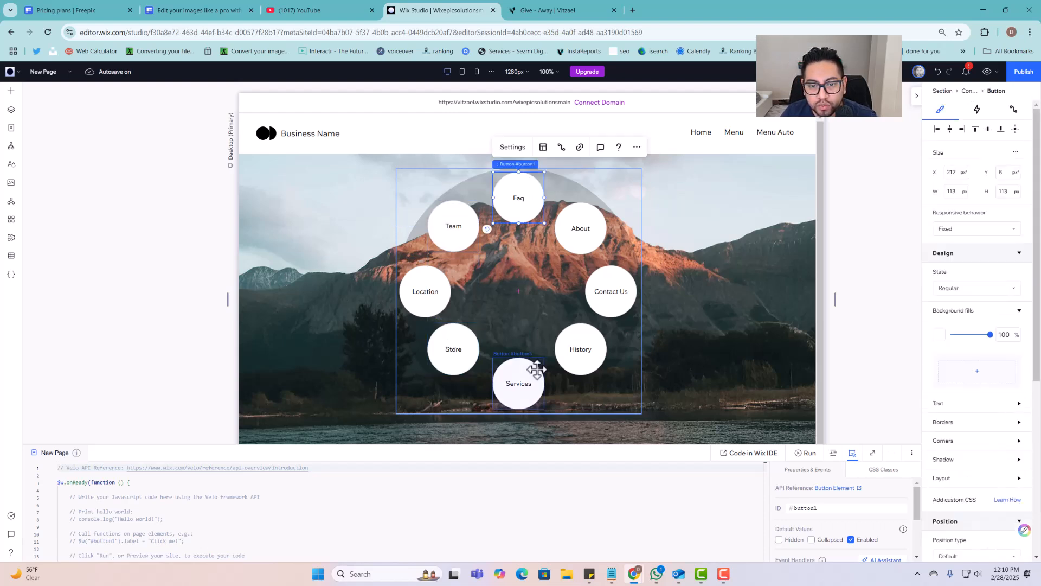
left_click(529, 389)
left_click(519, 199)
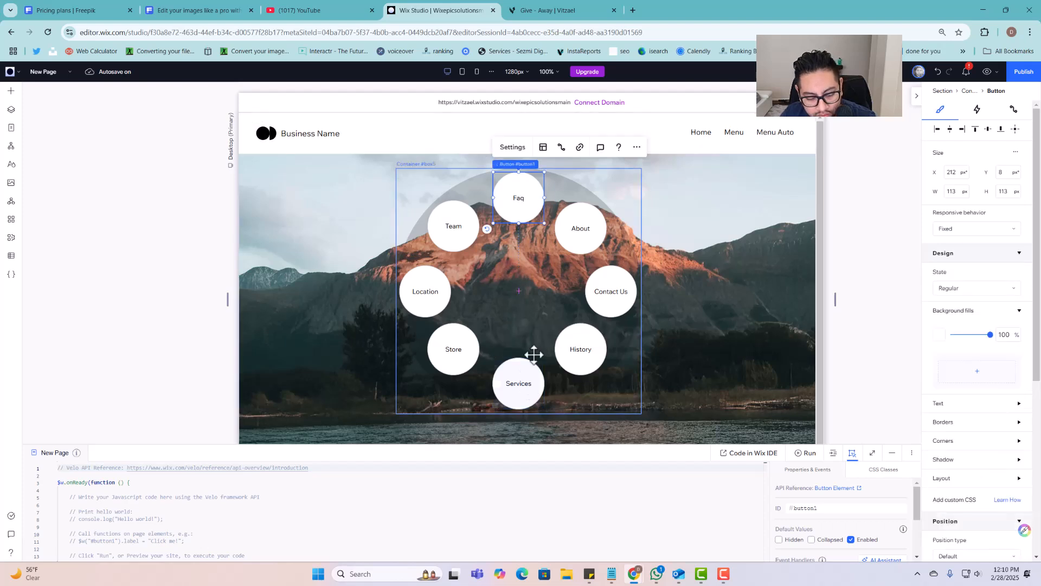
left_click(534, 390, "shift")
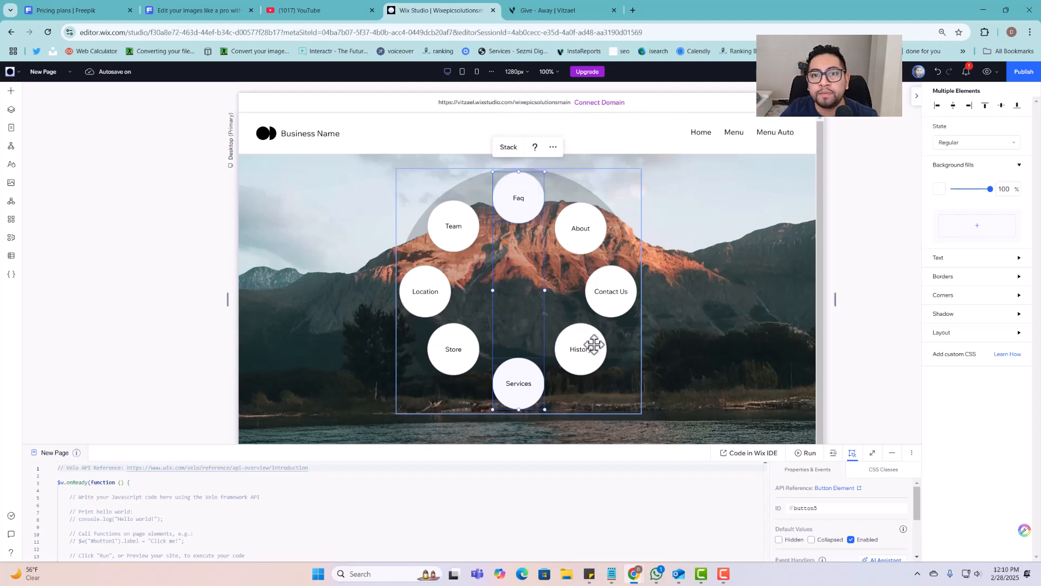
left_click(680, 315)
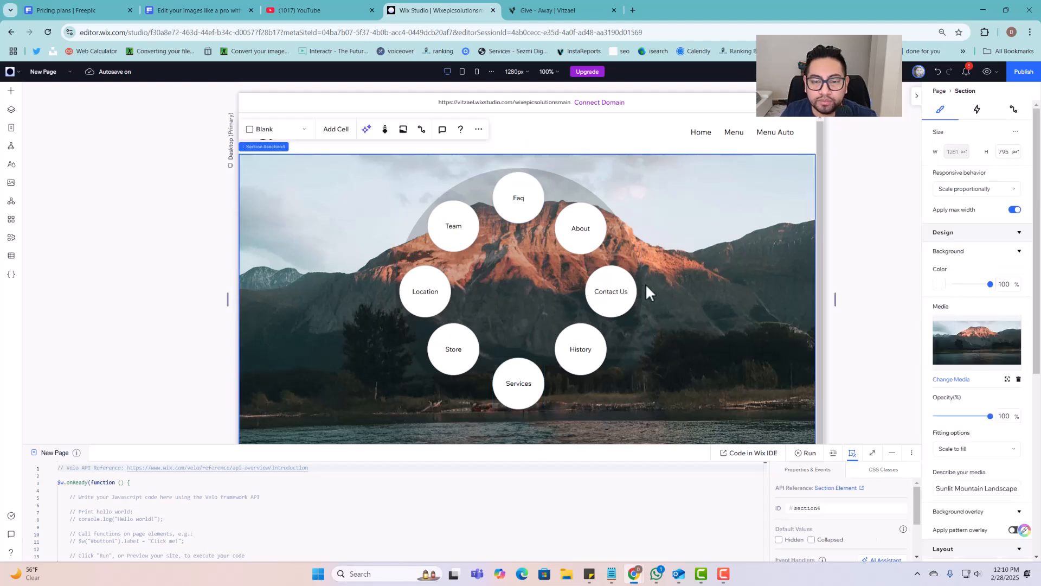
Nudge the circle container slightly left to about X 335, Y 31 px
left_click_drag(553, 276, 550, 277)
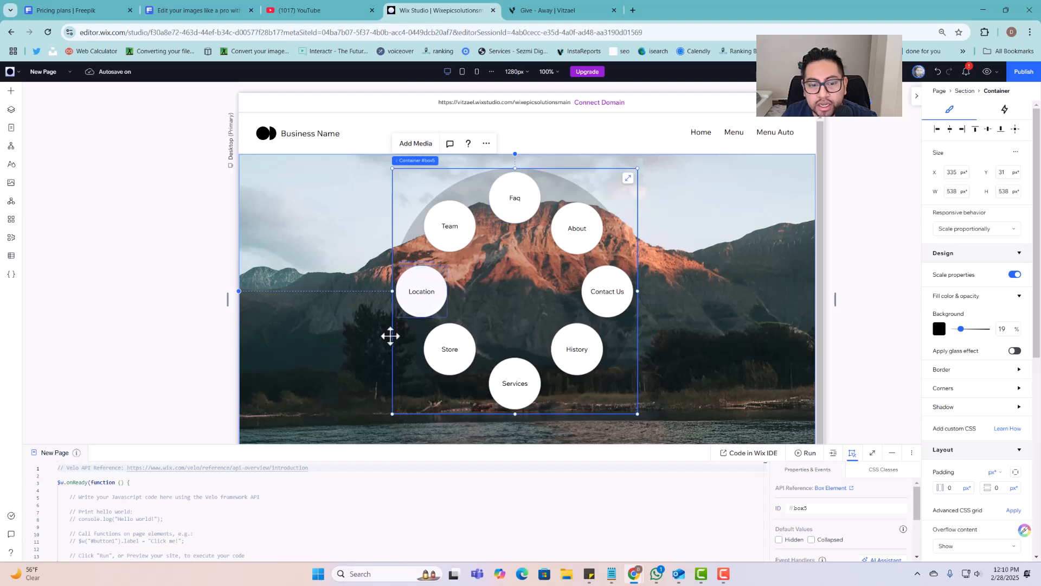
Delete all the default code from the New Page code file
left_click_drag(206, 443, 204, 286)
left_click_drag(139, 408, 57, 309)
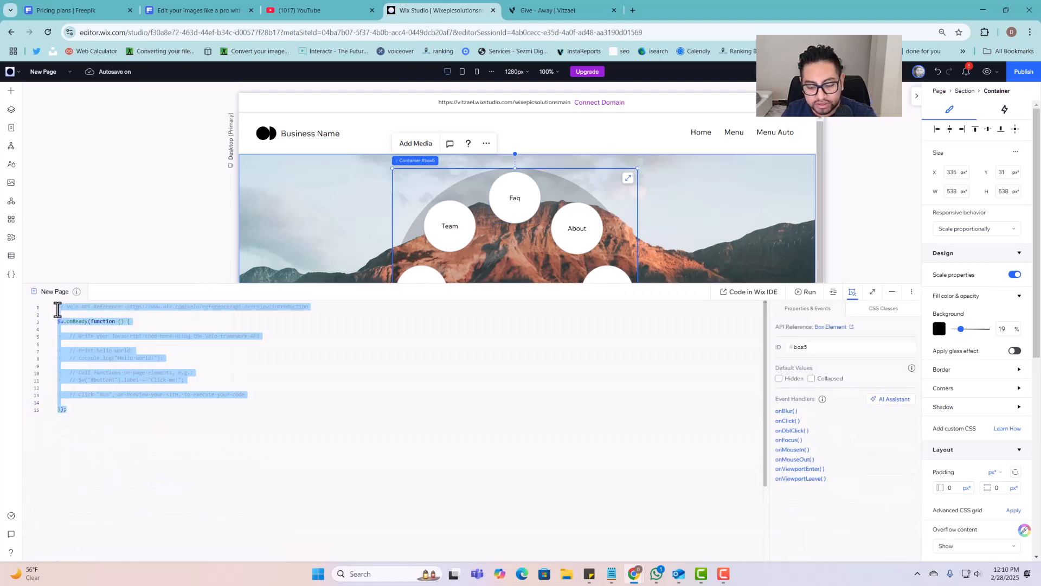
key("BackSpace")
left_click_drag(121, 281, 127, 350)
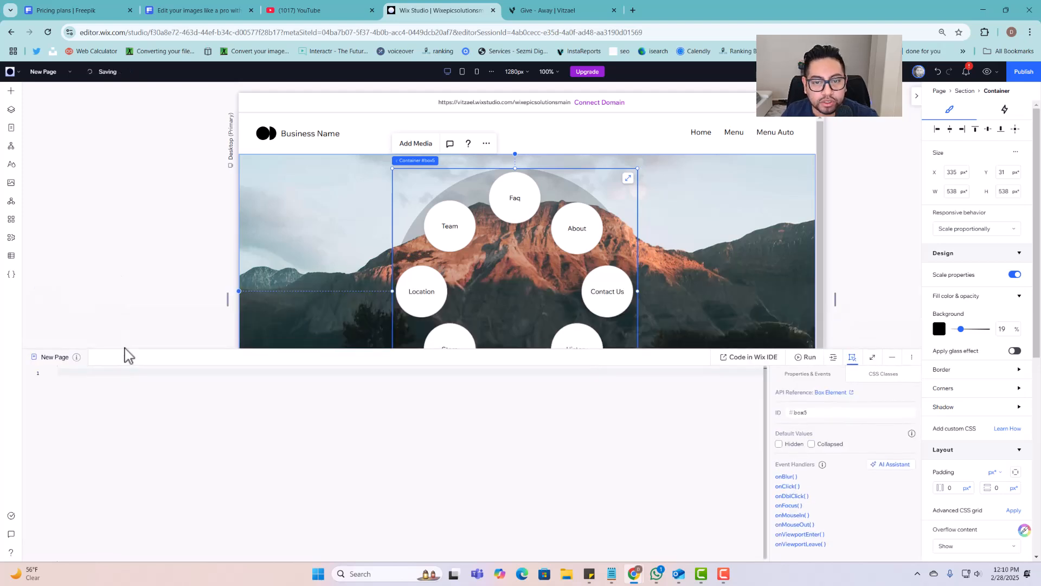
Examine the element IDs of the Faq and About buttons
left_click(504, 202)
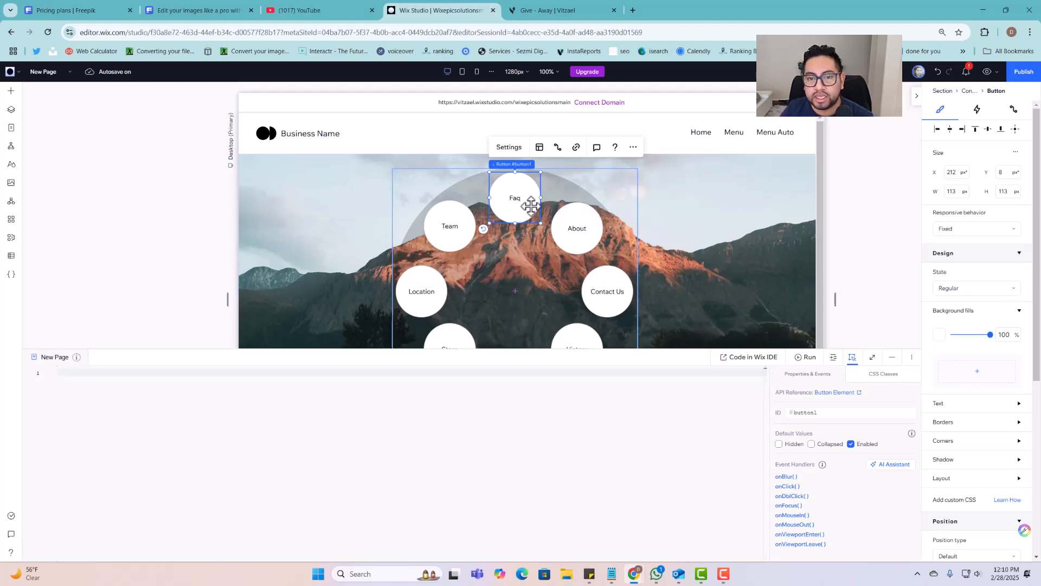
left_click(844, 412)
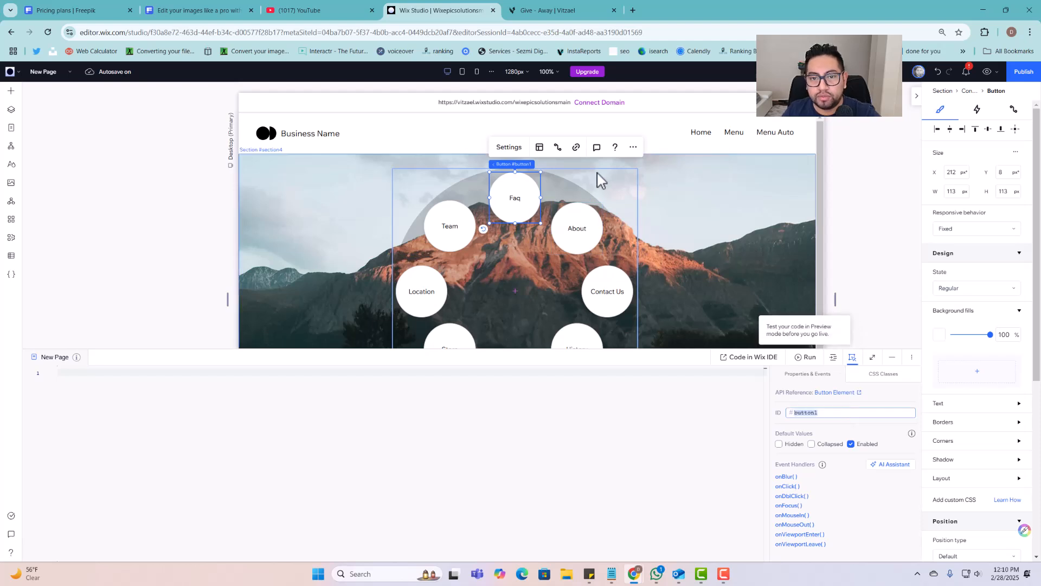
left_click(586, 228)
left_click(831, 413)
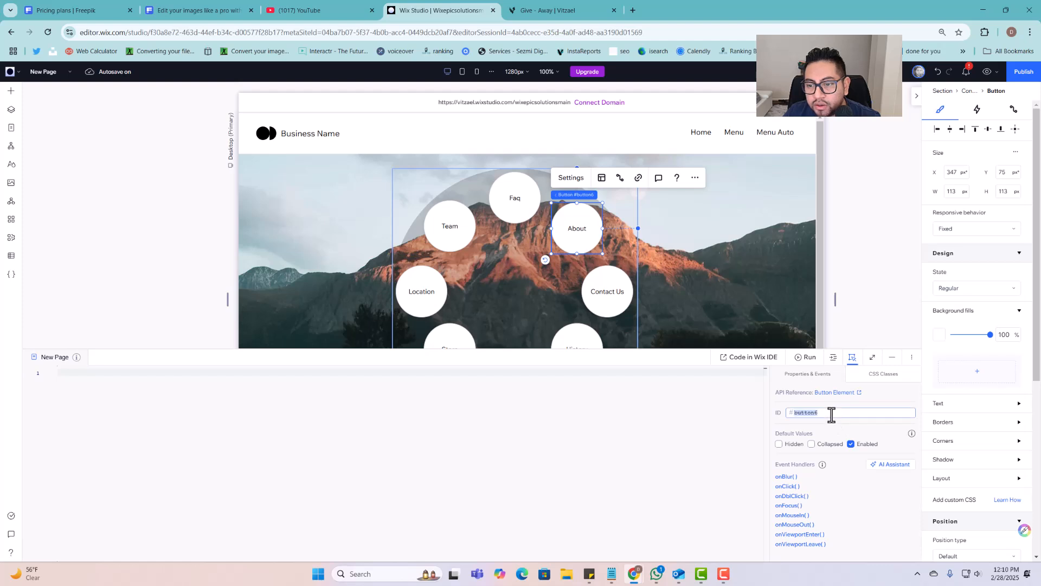
Check the Location button's element ID and shrink the code editor so the whole circular menu fits on the canvas
left_click(423, 288)
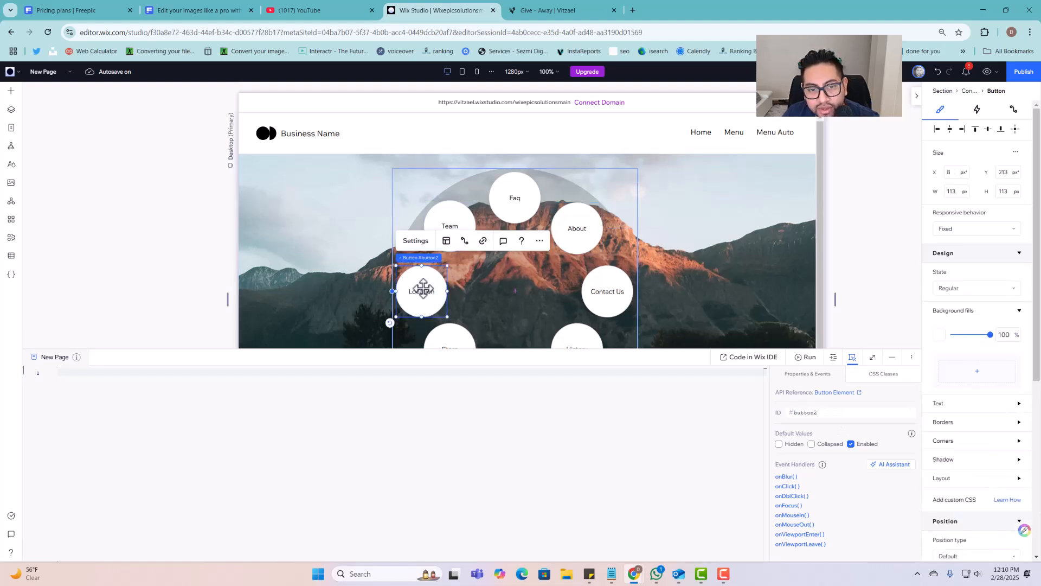
scroll(516, 265, "down", 1)
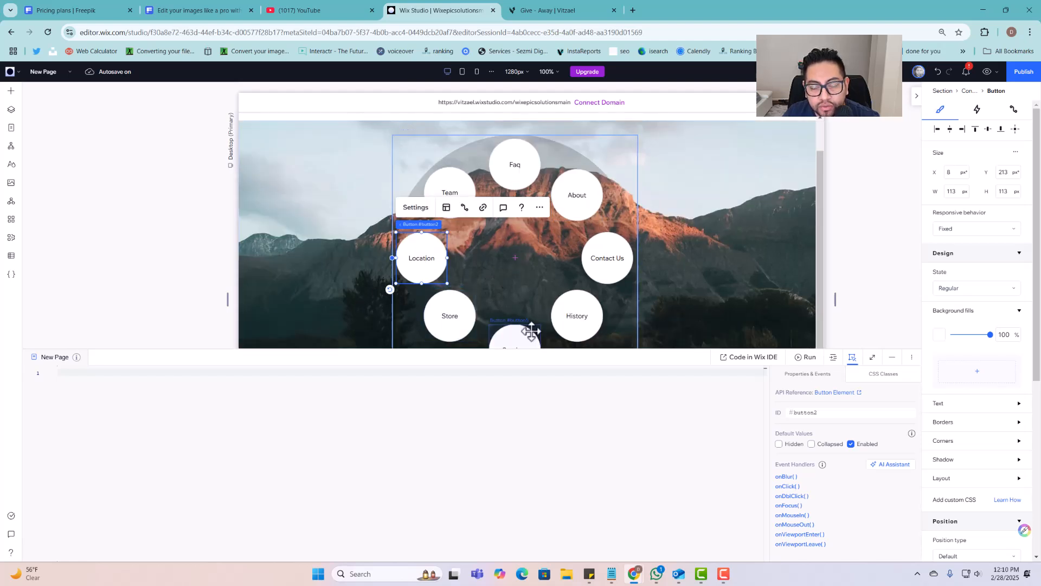
left_click_drag(324, 348, 329, 410)
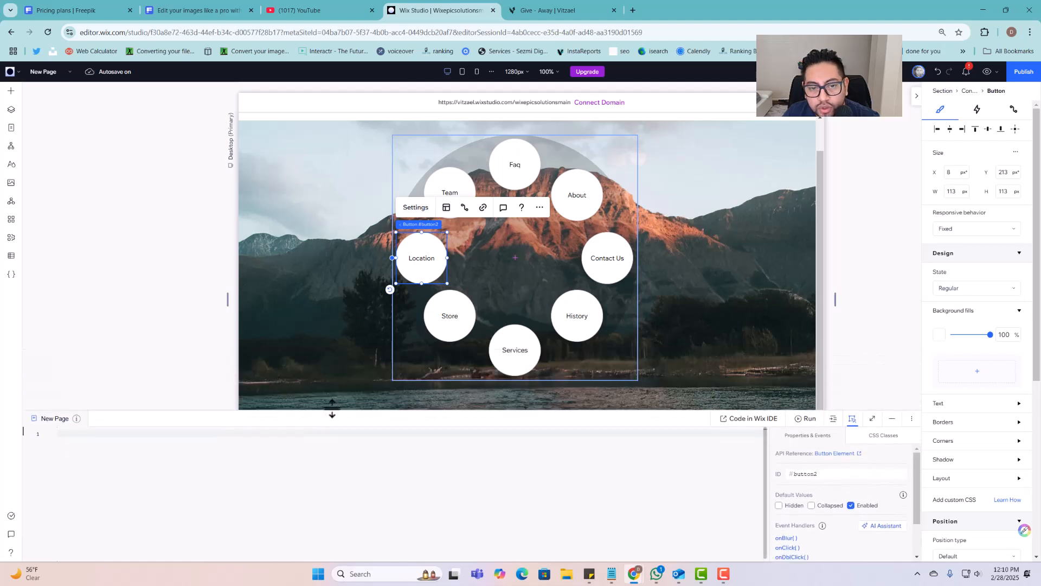
double_click(815, 474)
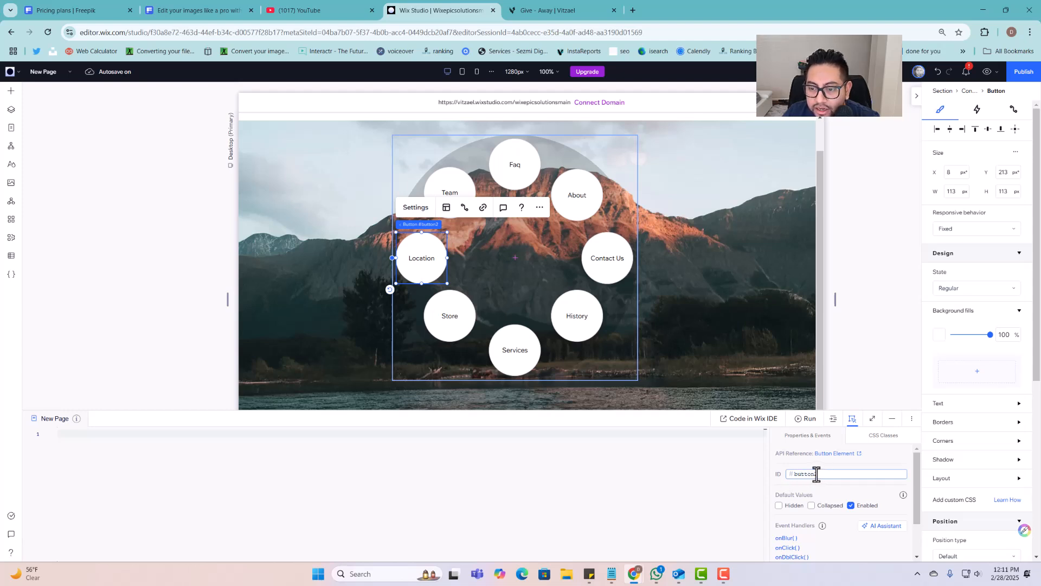
Examine the element IDs of the Faq, Location, Contact Us, History, Services and Store buttons
left_click(530, 162)
left_click(440, 259)
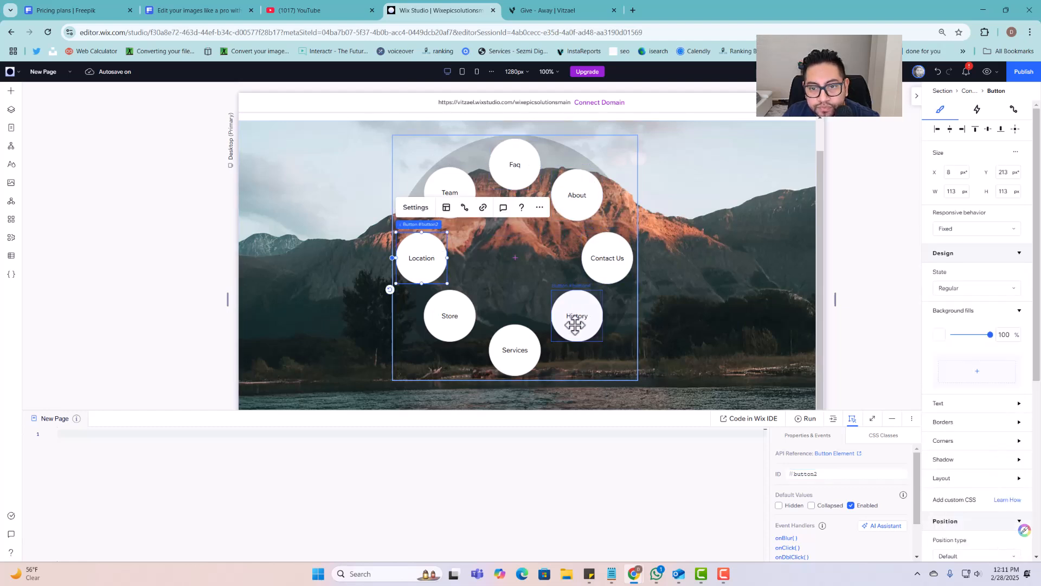
left_click(613, 253)
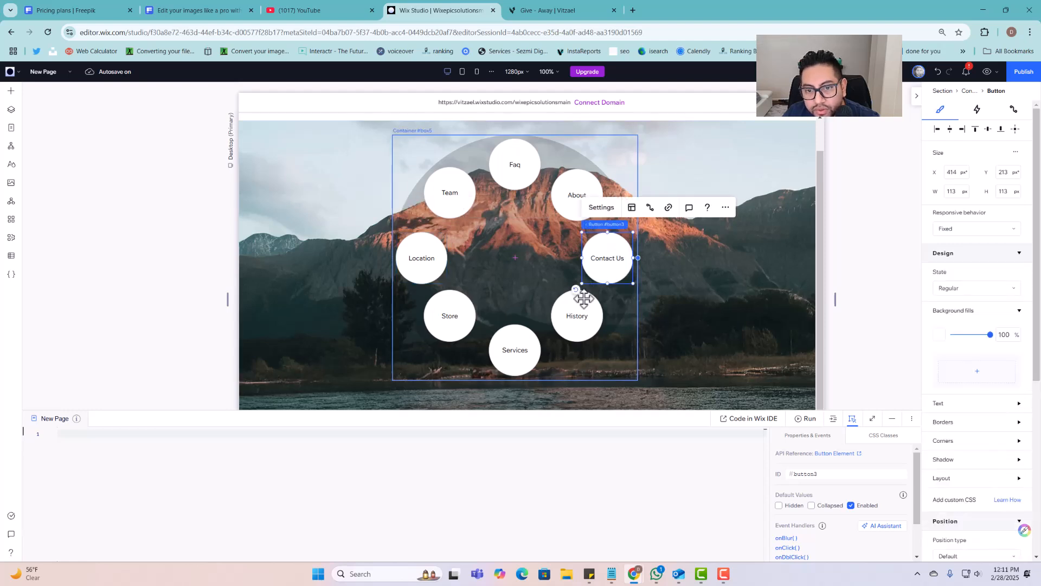
left_click(575, 320)
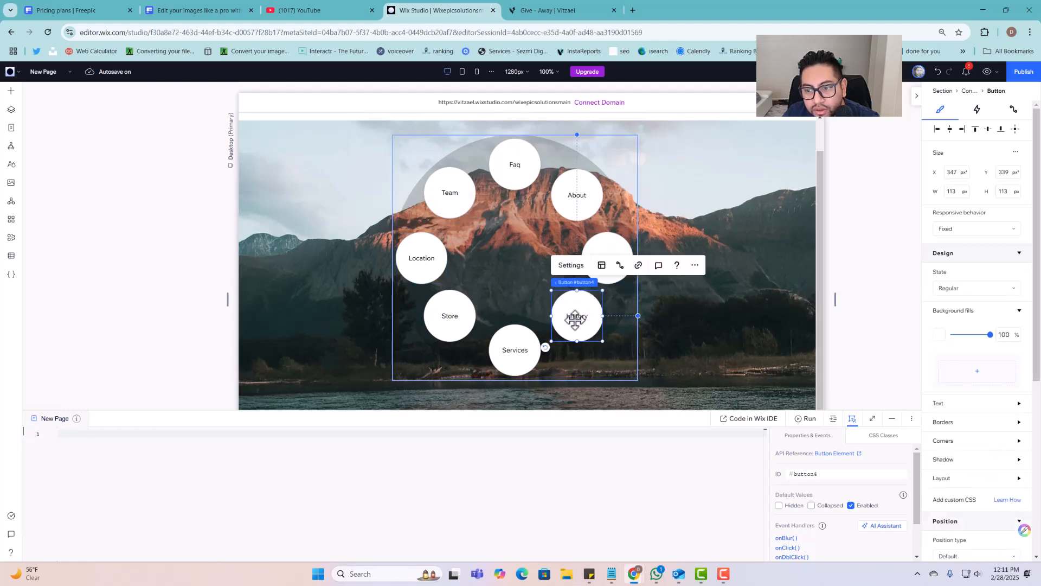
left_click(524, 332)
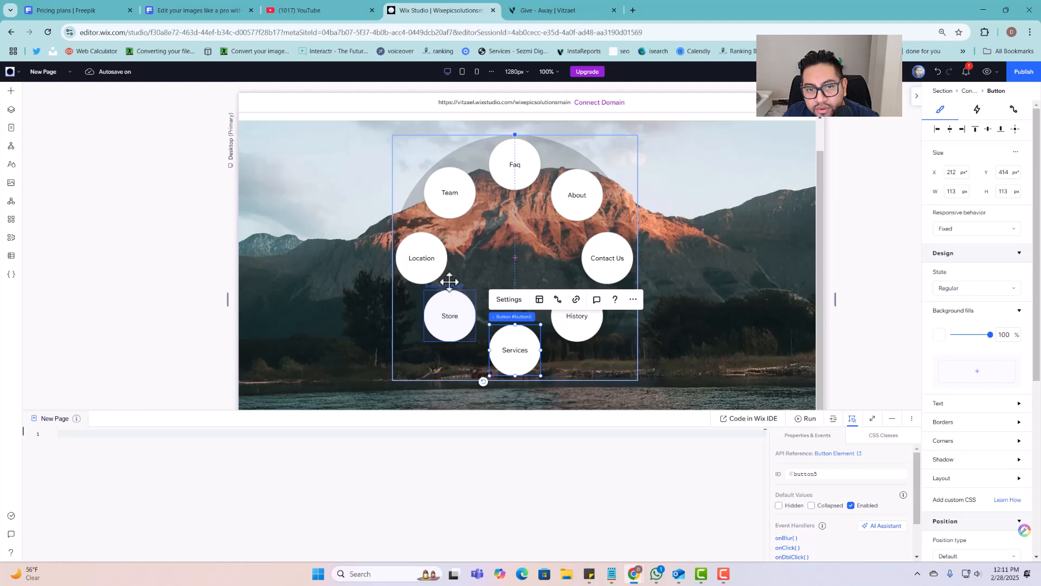
left_click(448, 315)
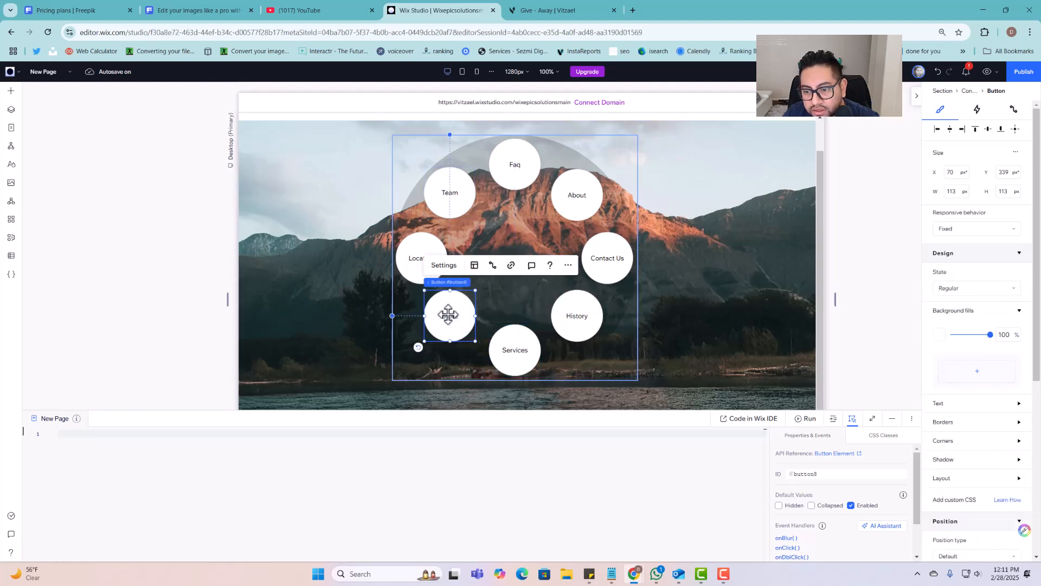
left_click(415, 251)
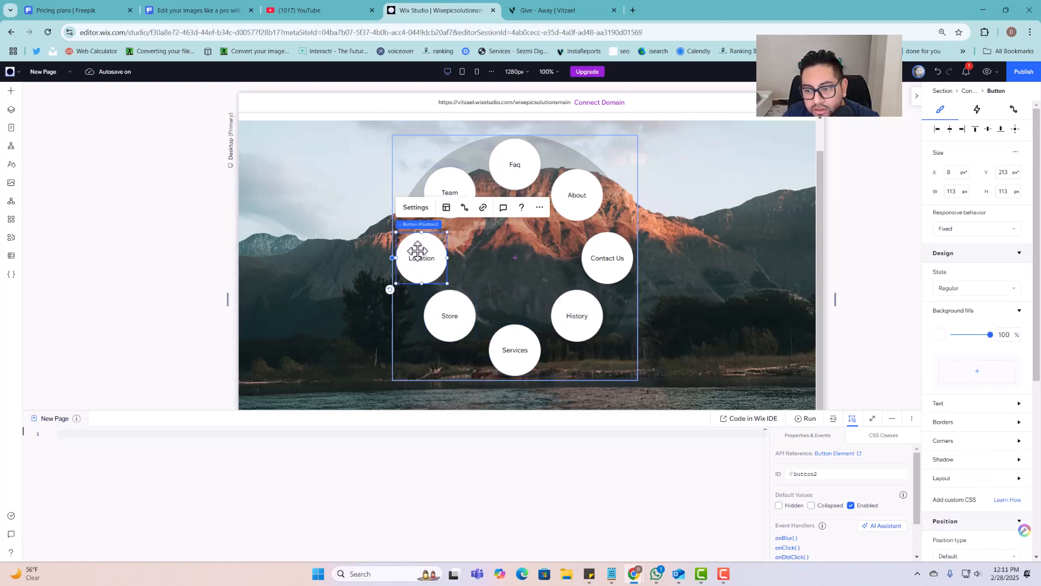
Shrink the code editor further and recheck the element IDs of all eight buttons around the circle
scroll(652, 301, "up", 1)
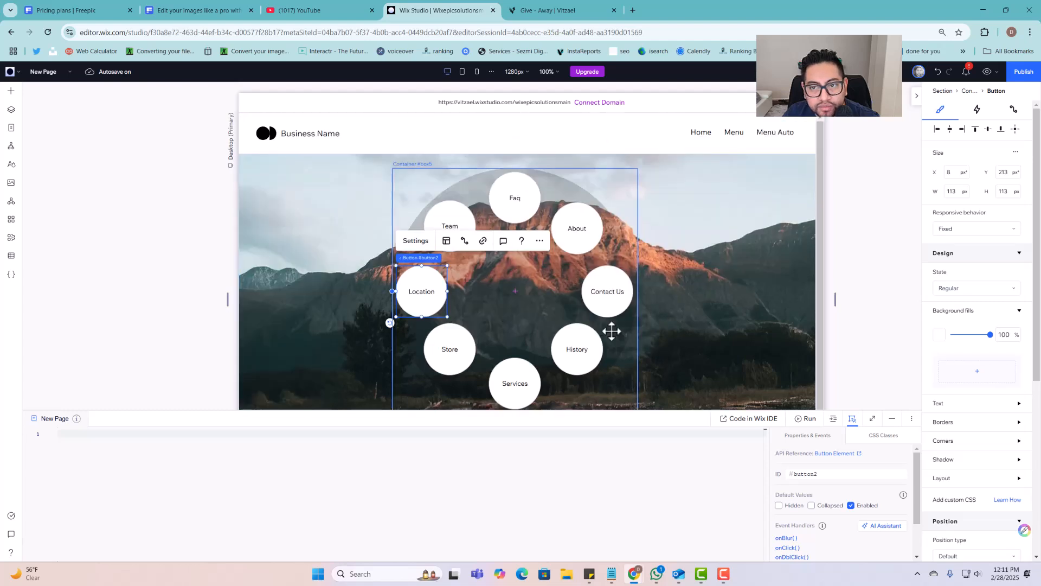
scroll(612, 331, "down", 1)
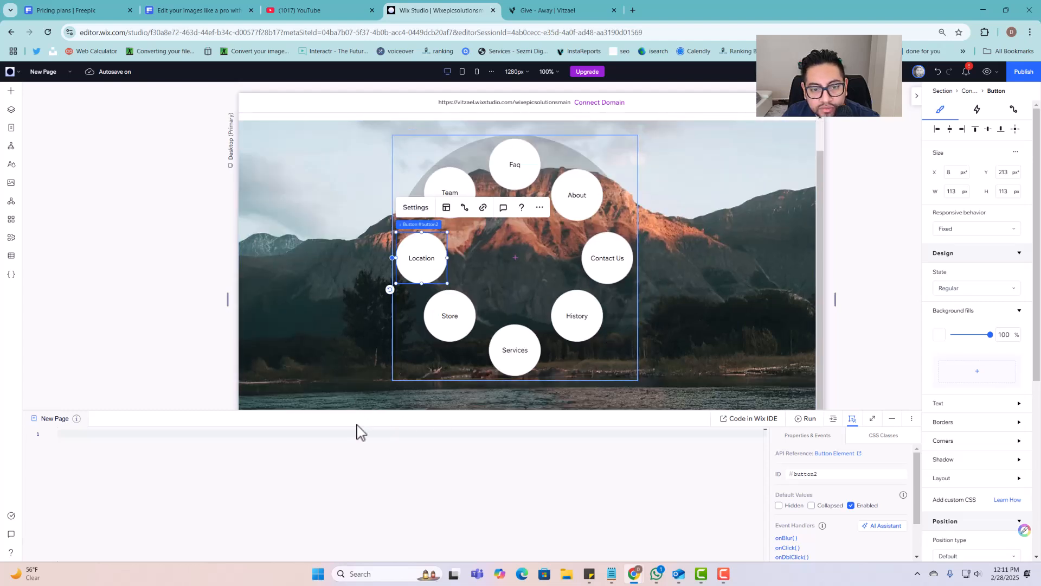
left_click_drag(356, 425, 355, 479)
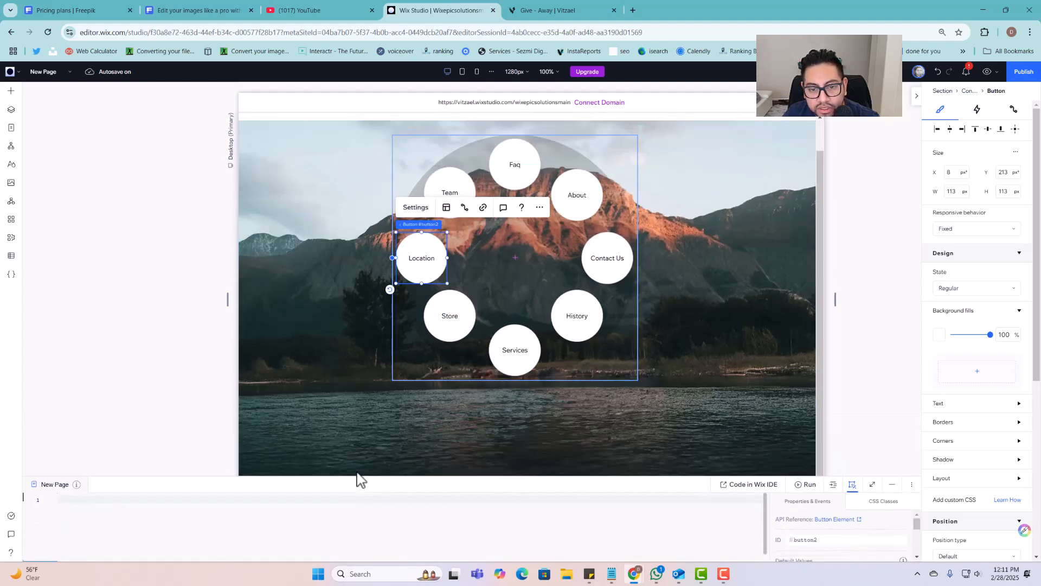
left_click(525, 165)
left_click(448, 177)
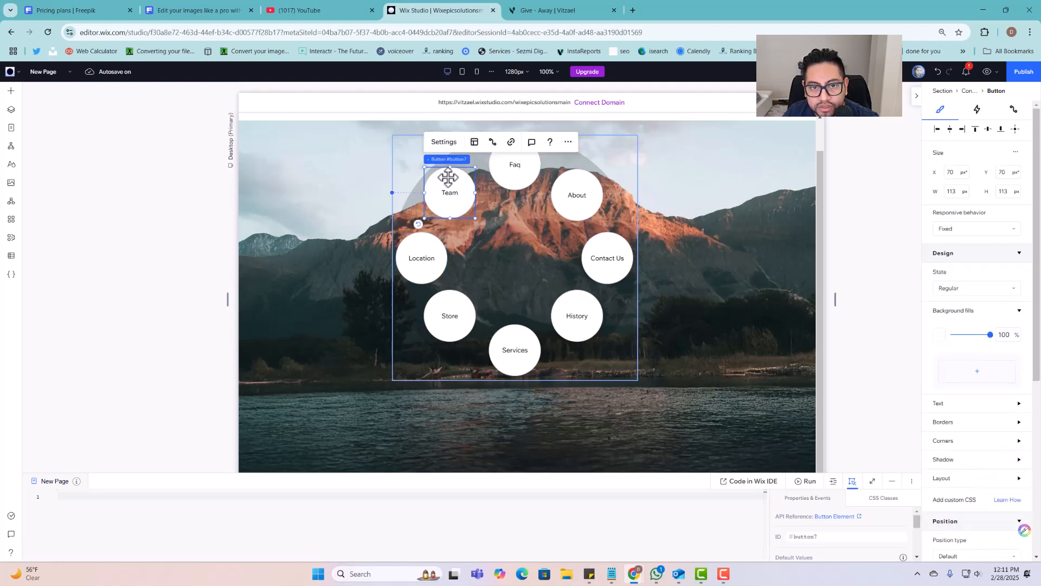
left_click(468, 332)
left_click(507, 342)
left_click(569, 329)
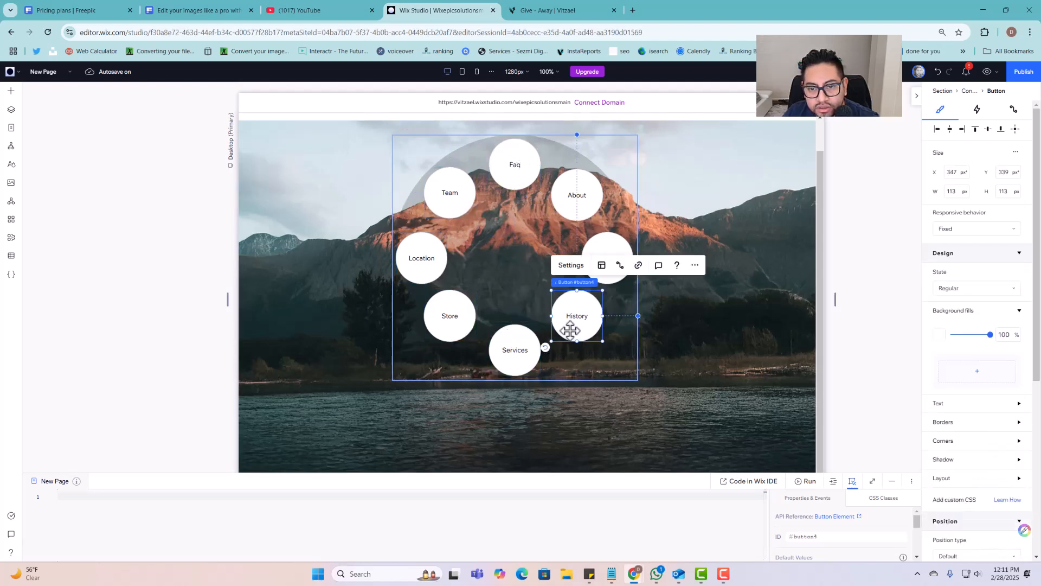
left_click(608, 245)
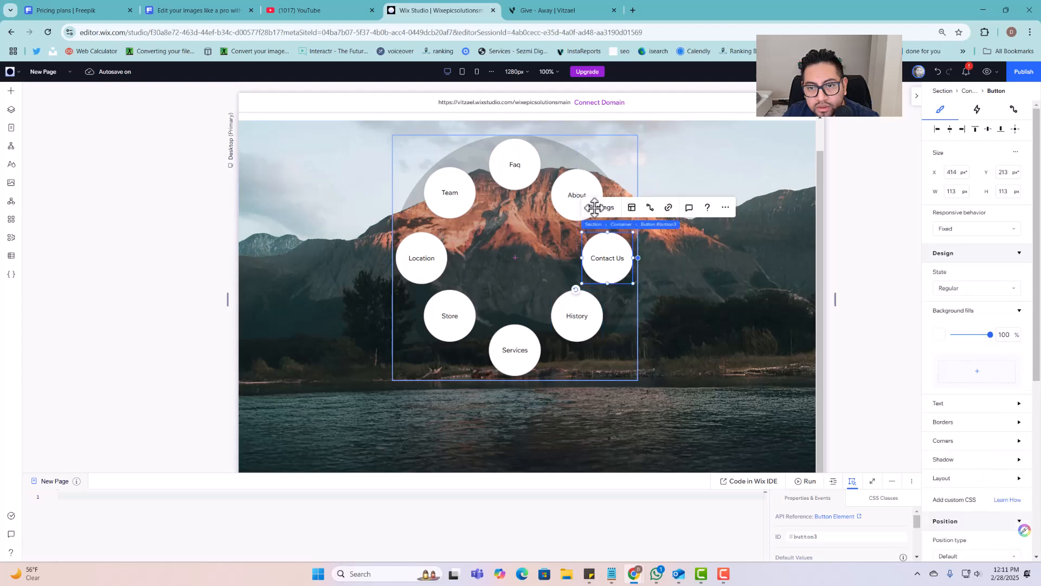
left_click(569, 184)
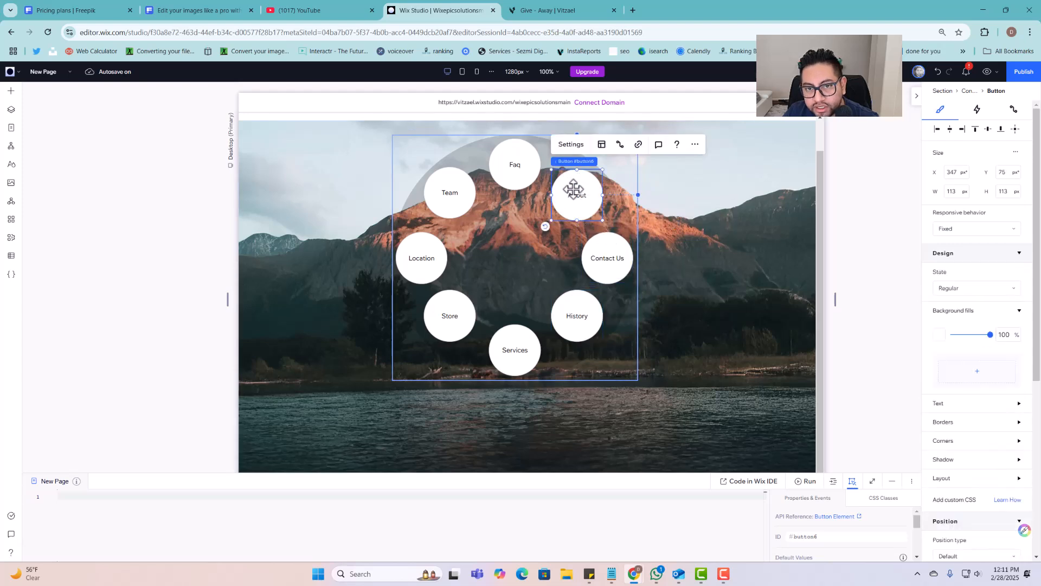
left_click(425, 259)
left_click(463, 174)
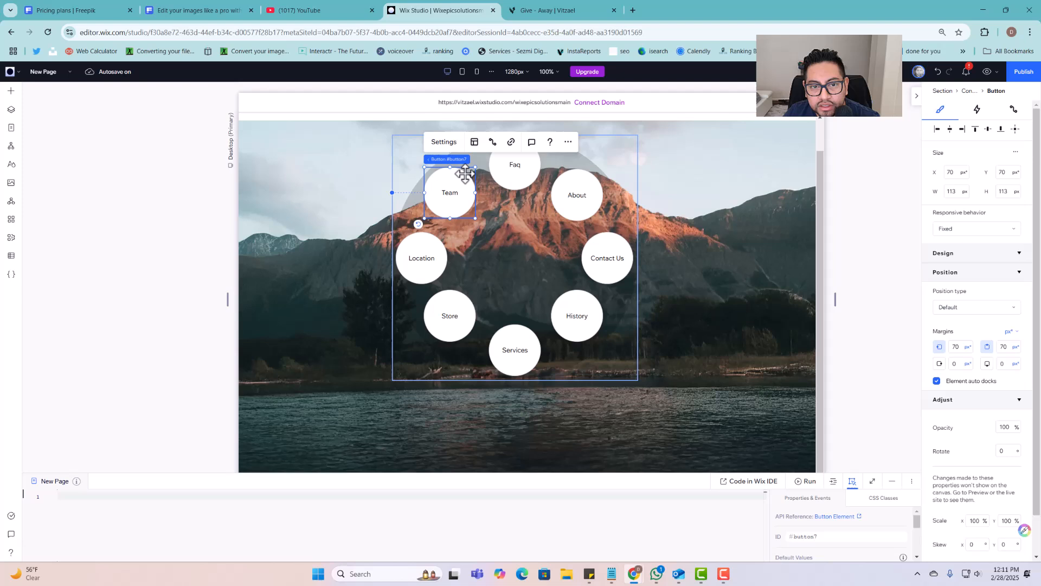
left_click(425, 259)
left_click(449, 306)
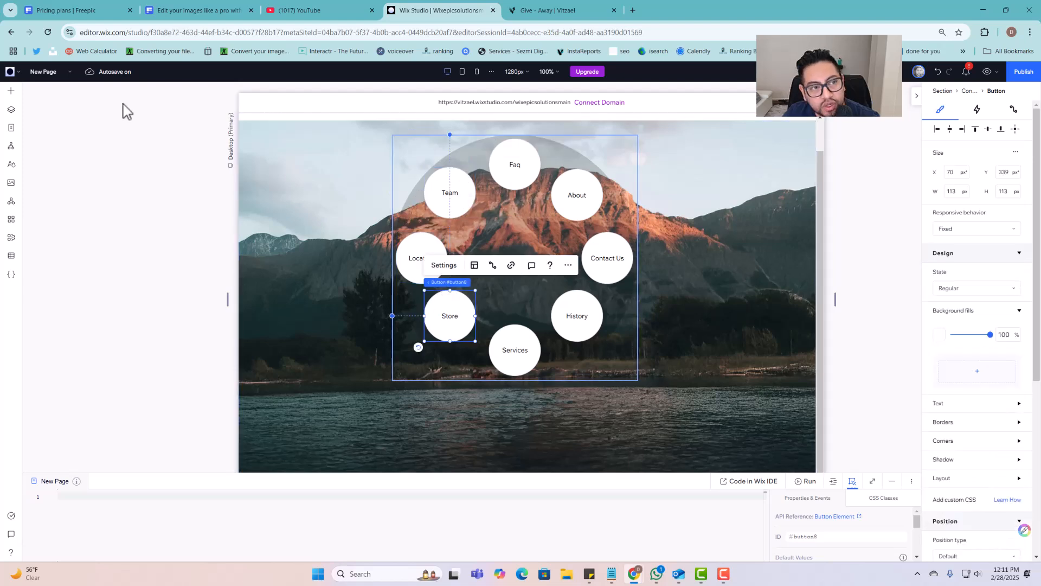
Inspect the Faq, Team, About and Location layers inside the container, and enlarge the page code editor
left_click(11, 110)
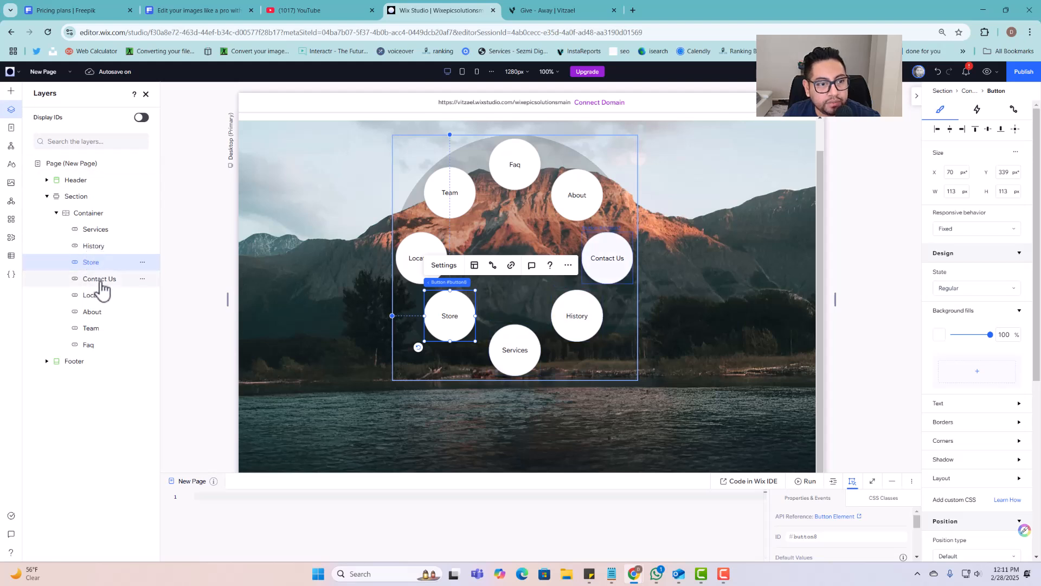
left_click(92, 345)
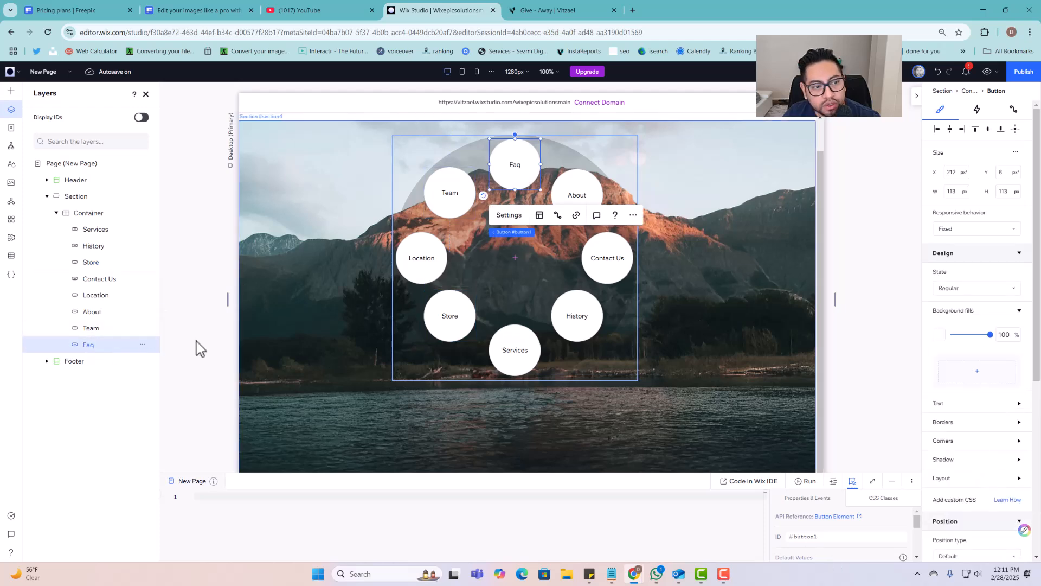
left_click(113, 329)
left_click(108, 313)
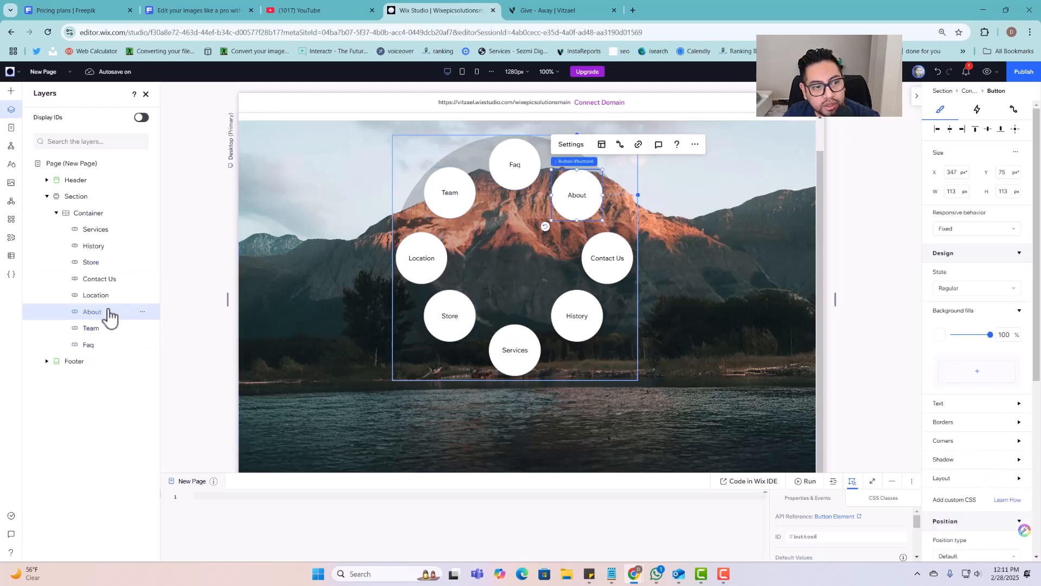
left_click(102, 296)
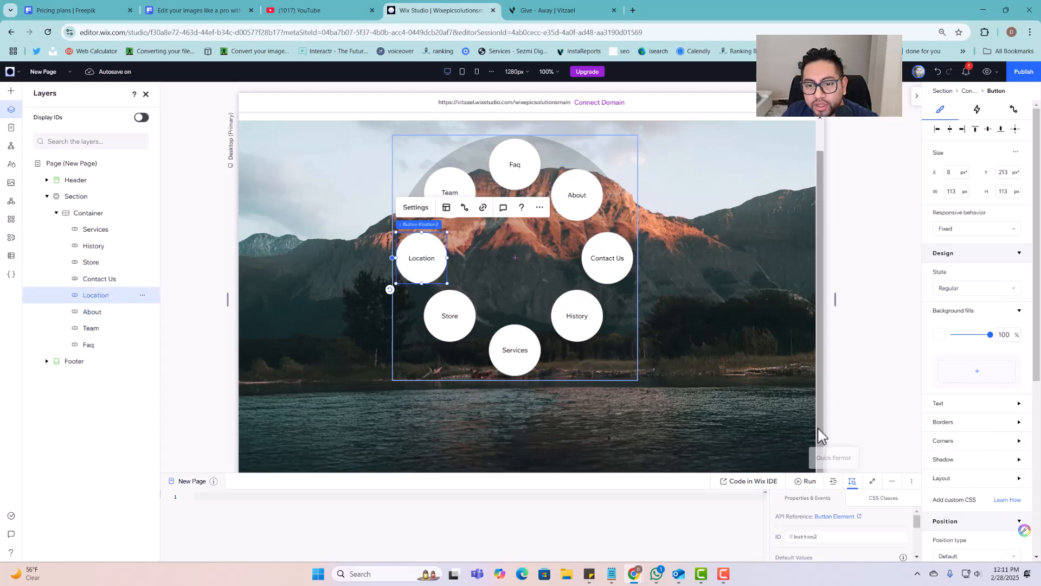
left_click(784, 407)
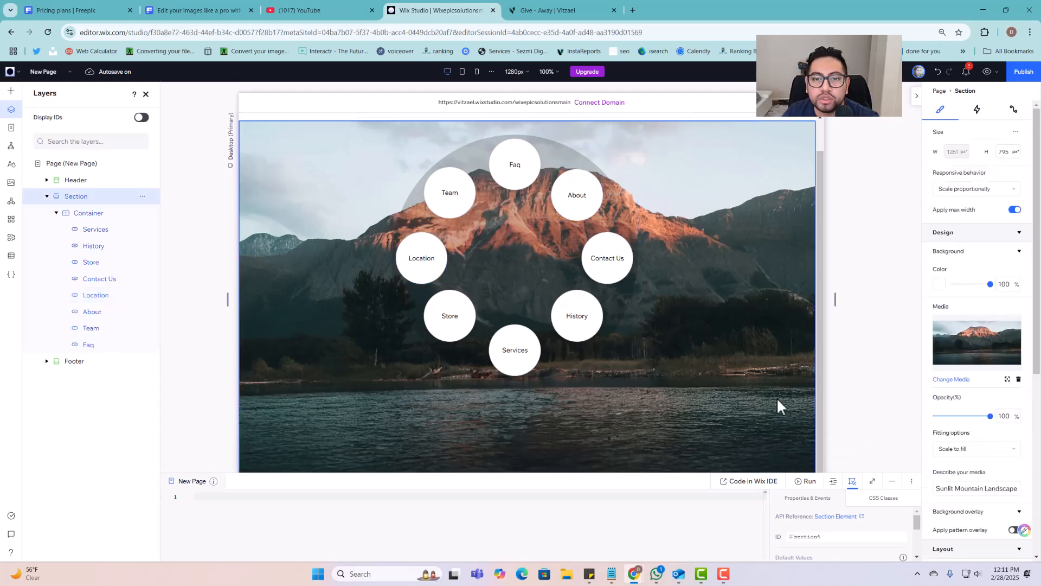
left_click(145, 94)
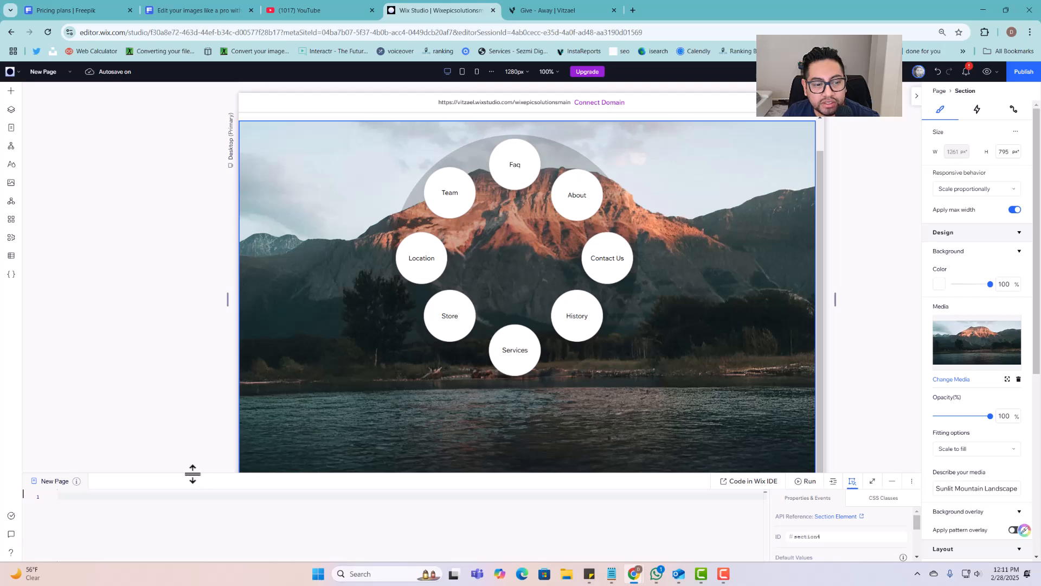
left_click_drag(190, 471, 220, 259)
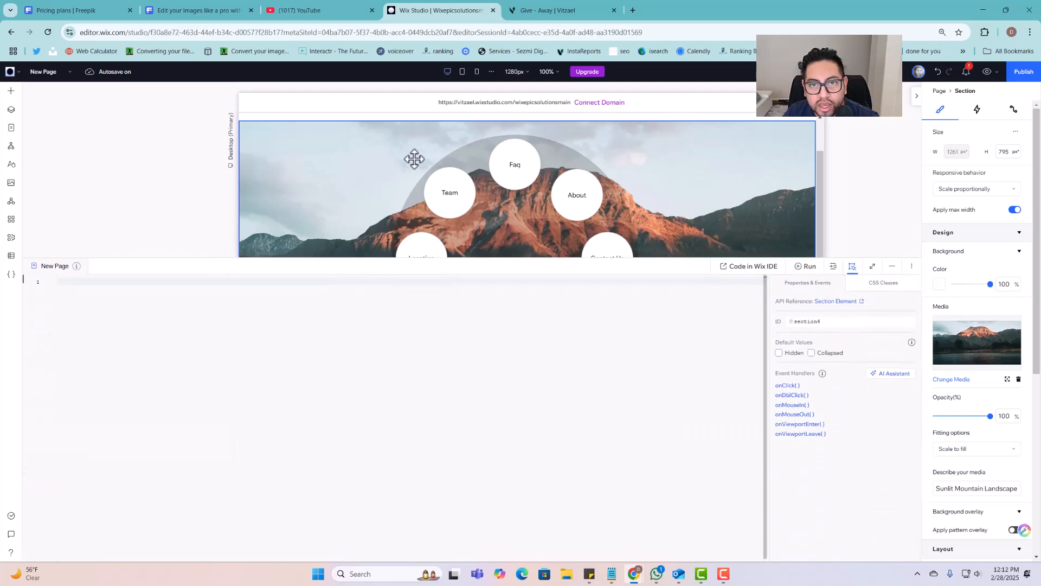
Look through the downloadable code list on the vitzael.com give-away page and return to Wix Studio
left_click(544, 14)
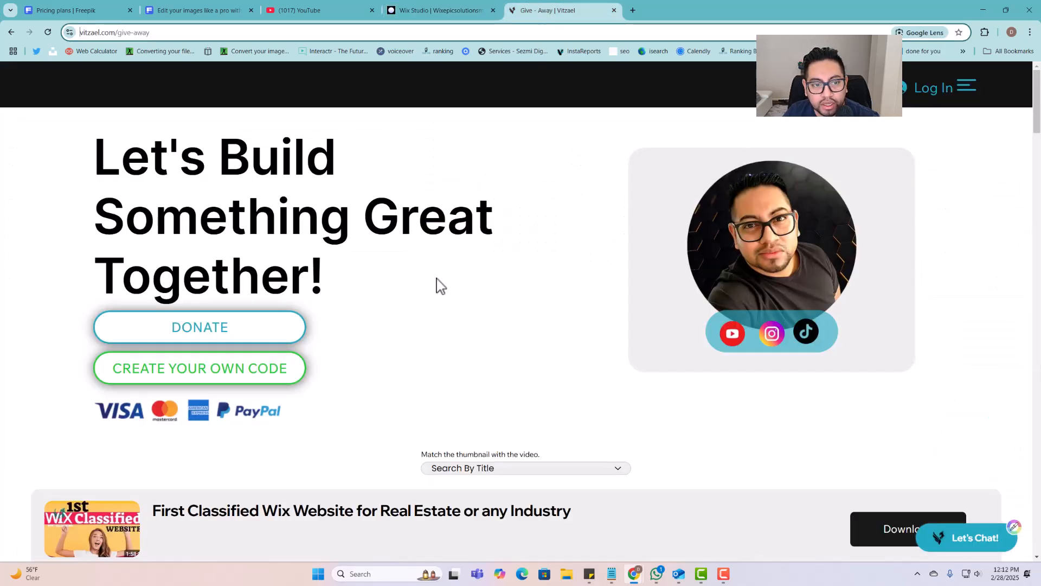
scroll(432, 325, "down", 4)
scroll(440, 135, "up", 2)
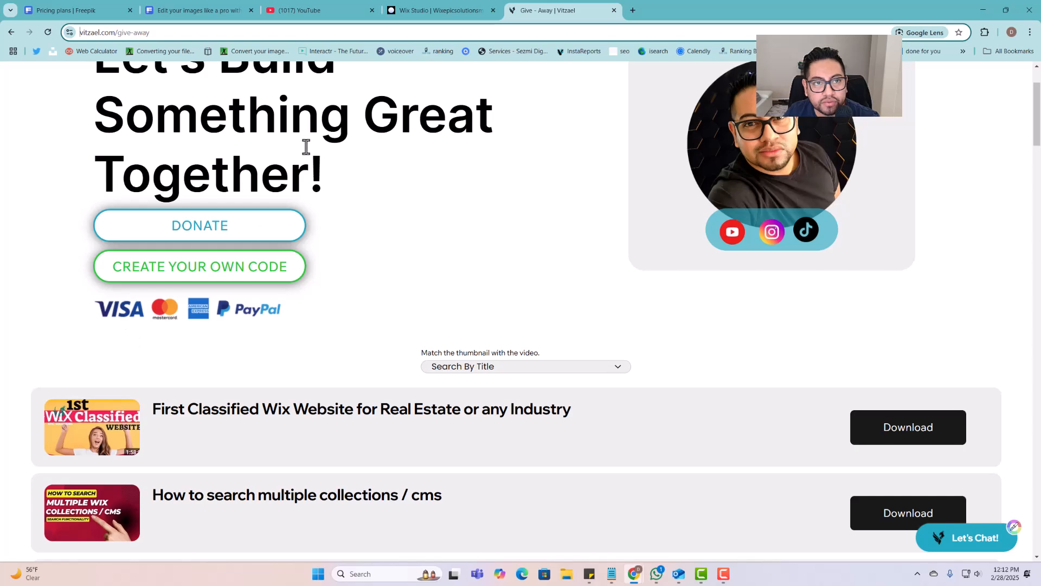
scroll(326, 434, "down", 2)
scroll(261, 412, "up", 1)
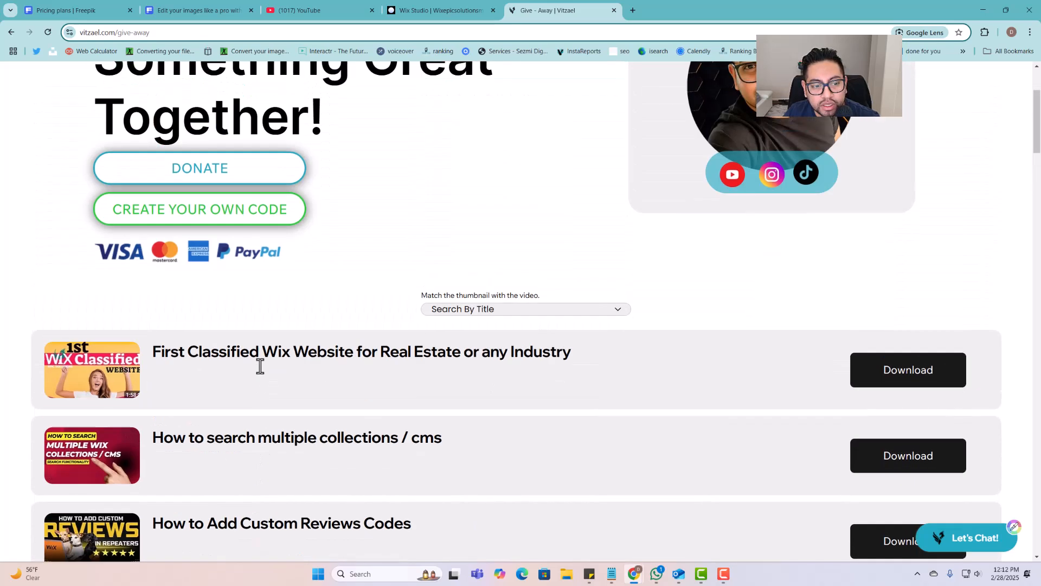
scroll(217, 431, "up", 3)
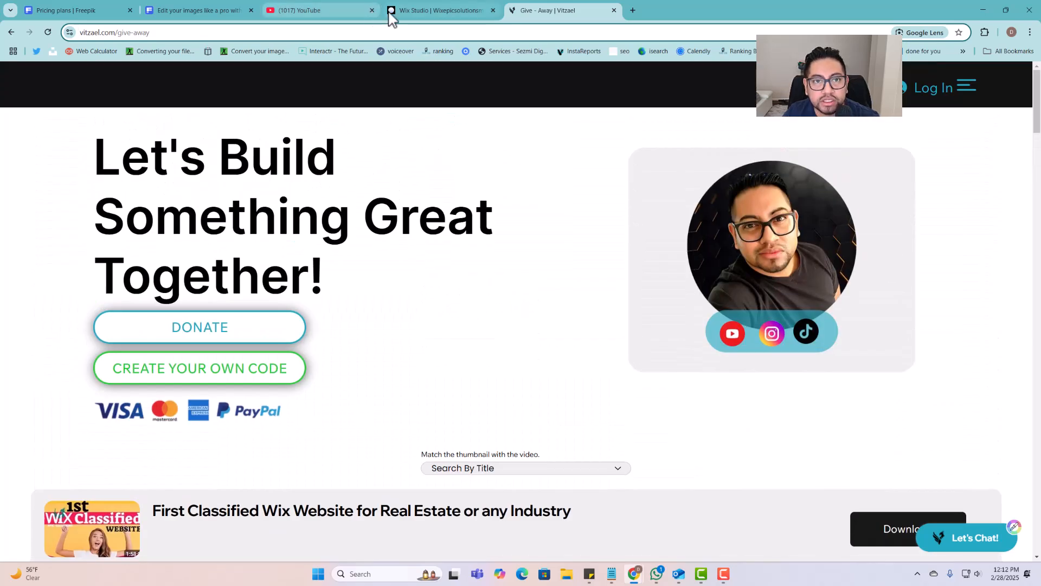
left_click(443, 15)
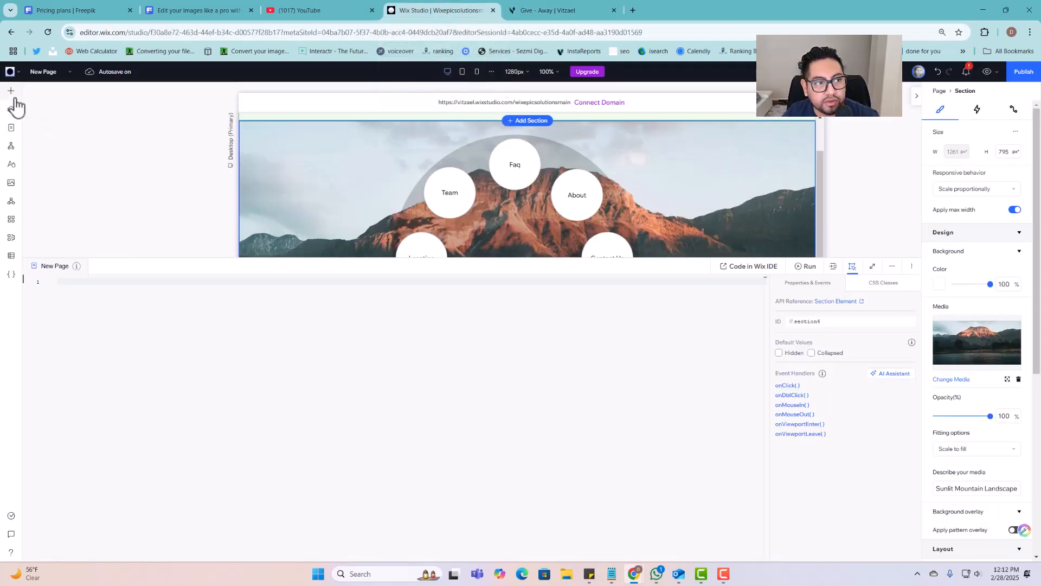
Copy all the rotation code from the Menu page's code file and return to New Page
left_click(11, 129)
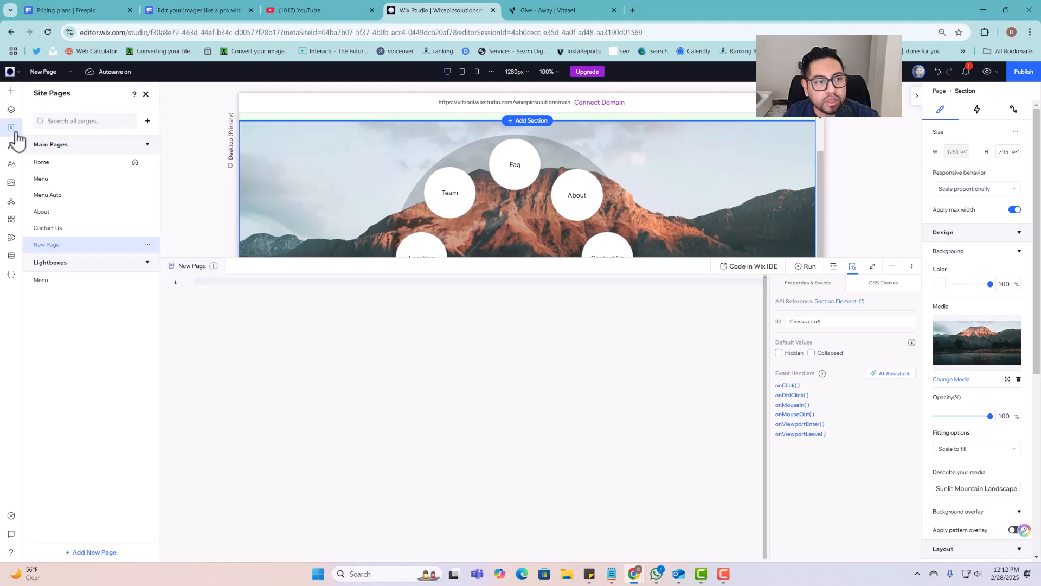
left_click(93, 182)
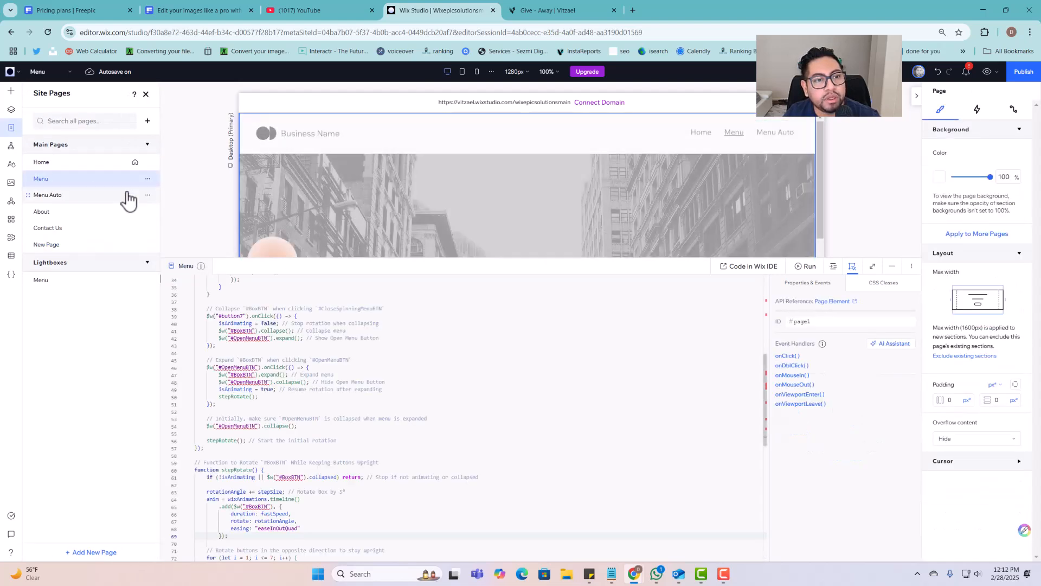
scroll(293, 310, "down", 2)
scroll(260, 531, "down", 1)
left_click_drag(261, 531, 245, 233)
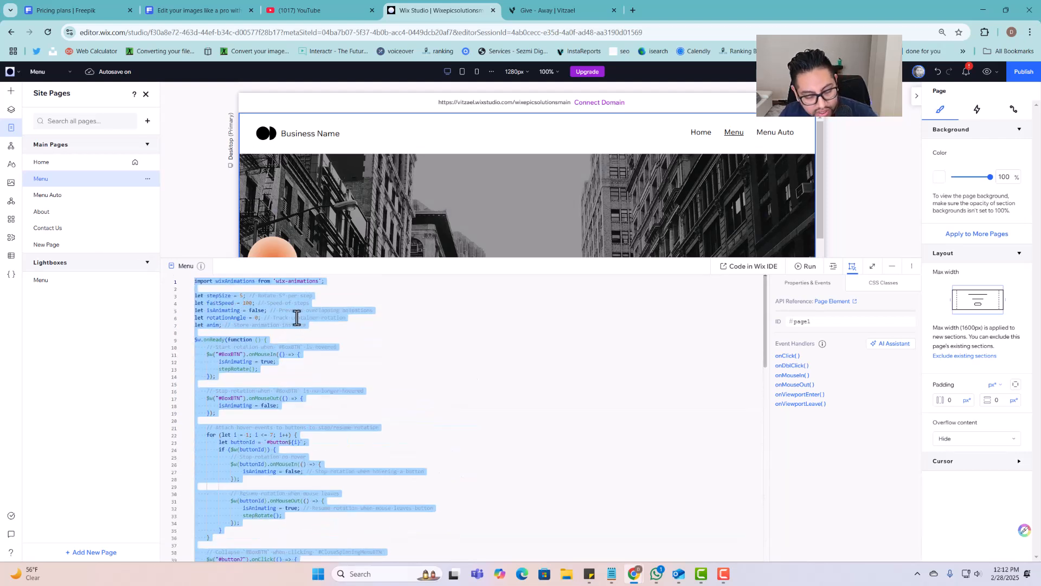
left_click(88, 248)
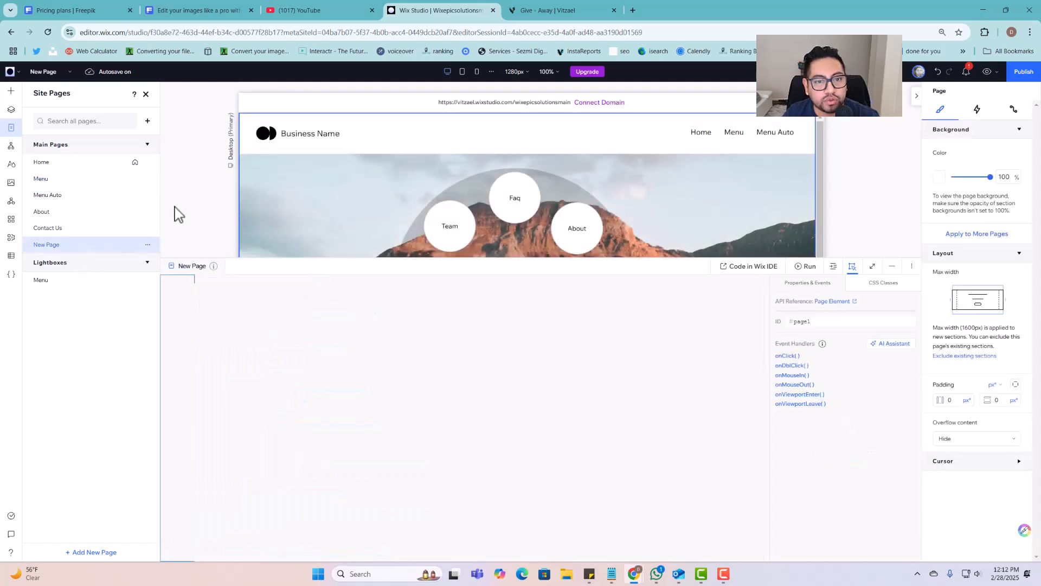
Paste the copied rotation code into New Page's code file, close the site pages list and review the pasted code
key("ctrl+v")
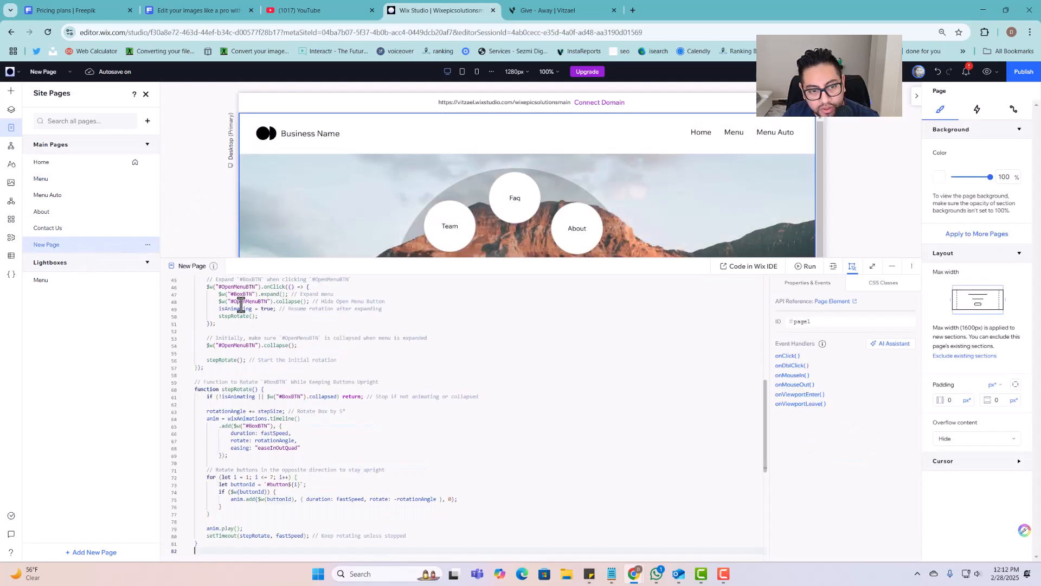
scroll(308, 369, "up", 1)
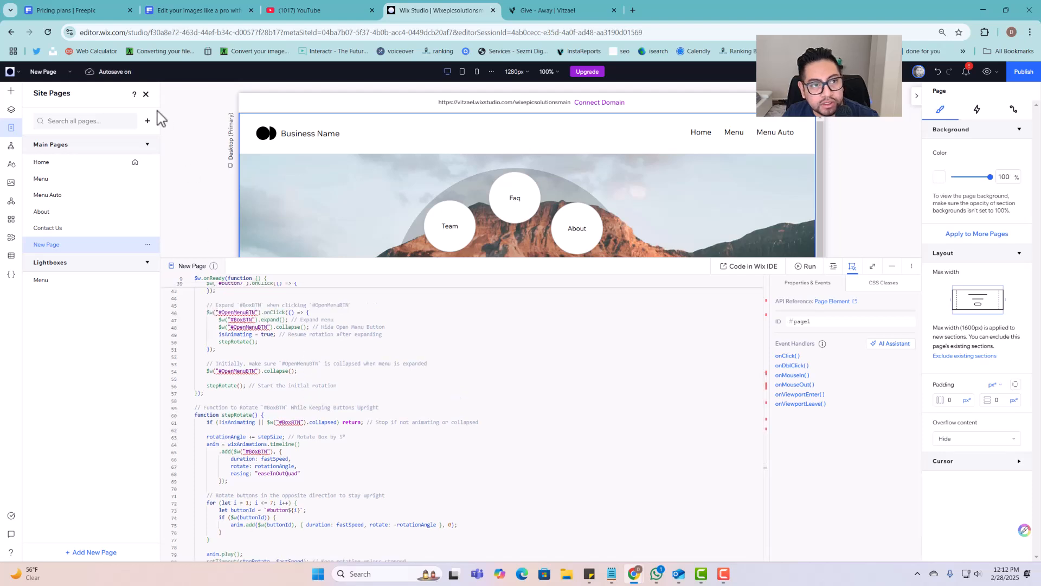
left_click(146, 98)
scroll(327, 323, "up", 10)
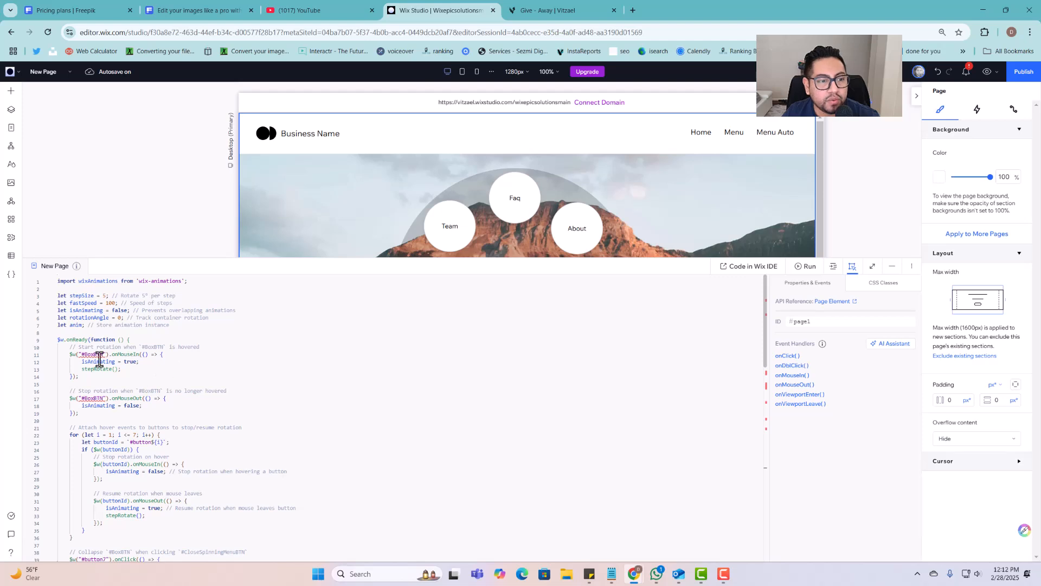
scroll(119, 404, "down", 7)
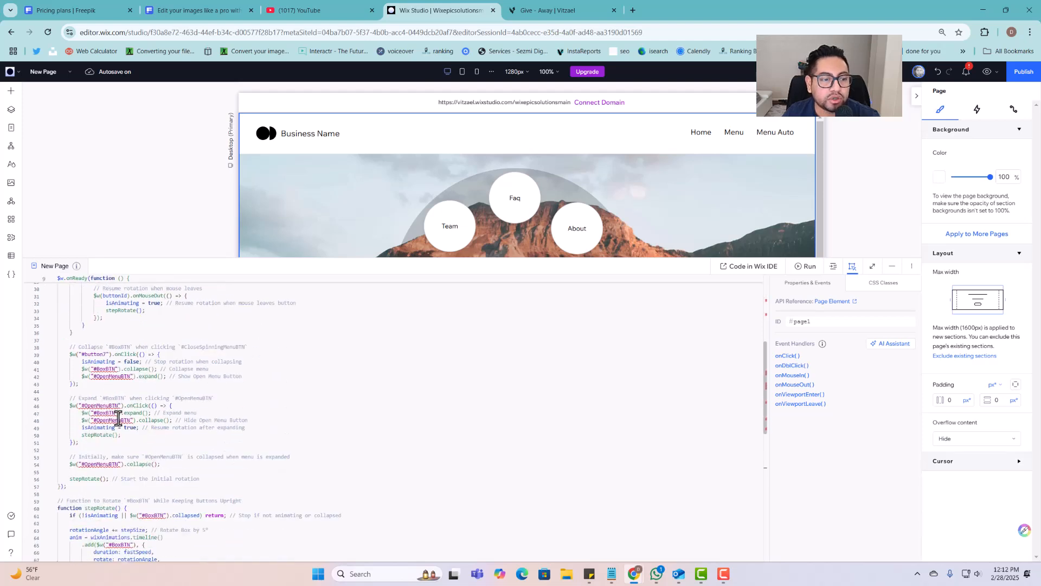
scroll(118, 419, "up", 7)
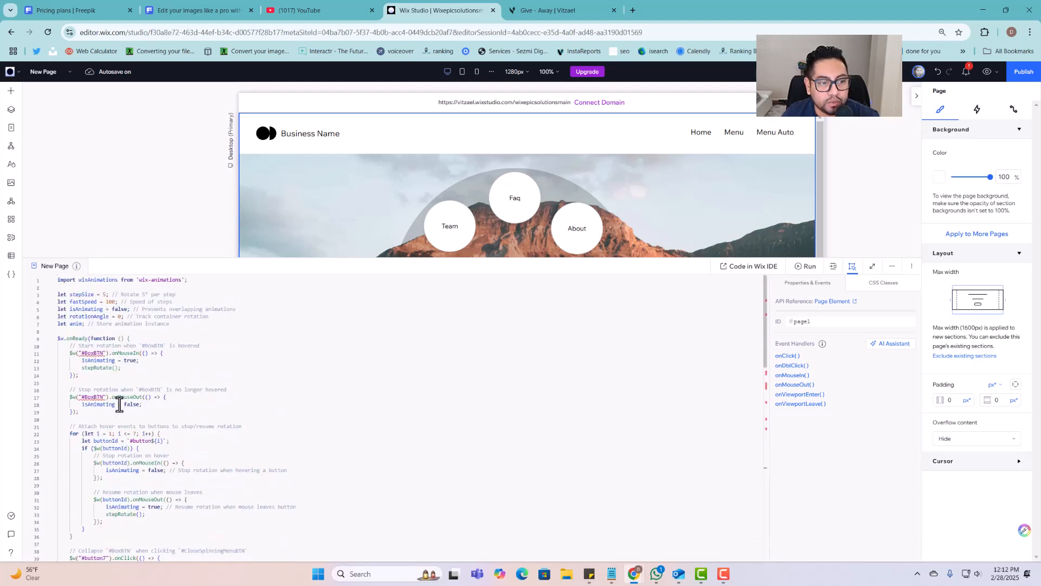
Shrink the code editor and set the element ID of the circular container around the round buttons to BoxBTN
left_click(581, 190)
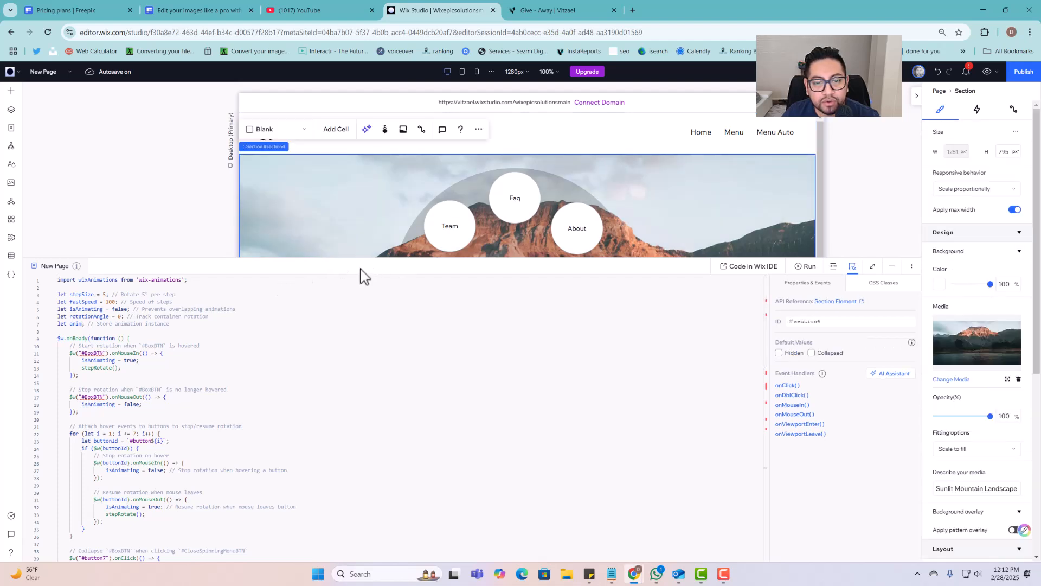
left_click_drag(363, 276, 365, 342)
left_click(631, 252)
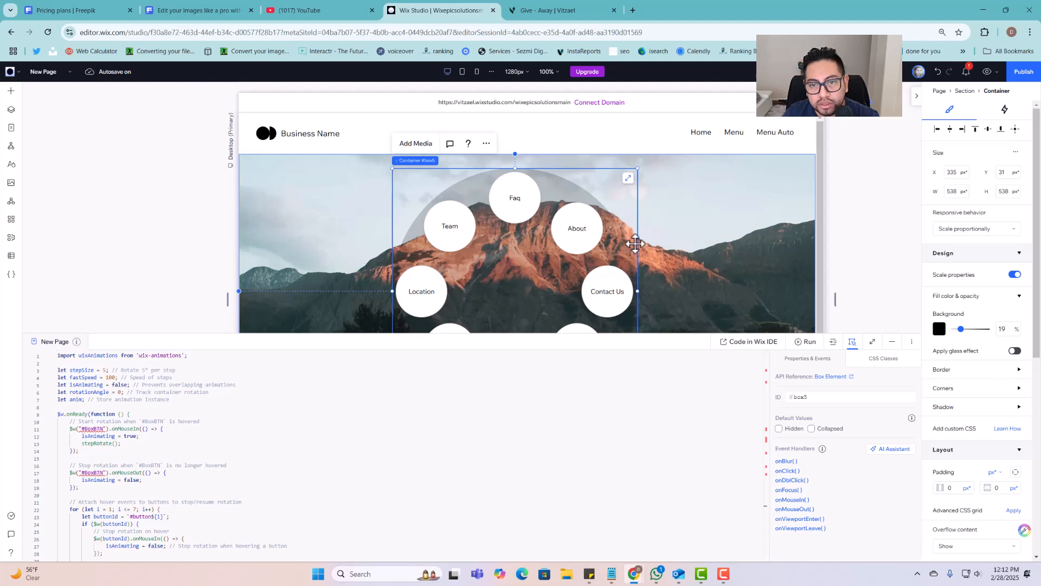
left_click(823, 400)
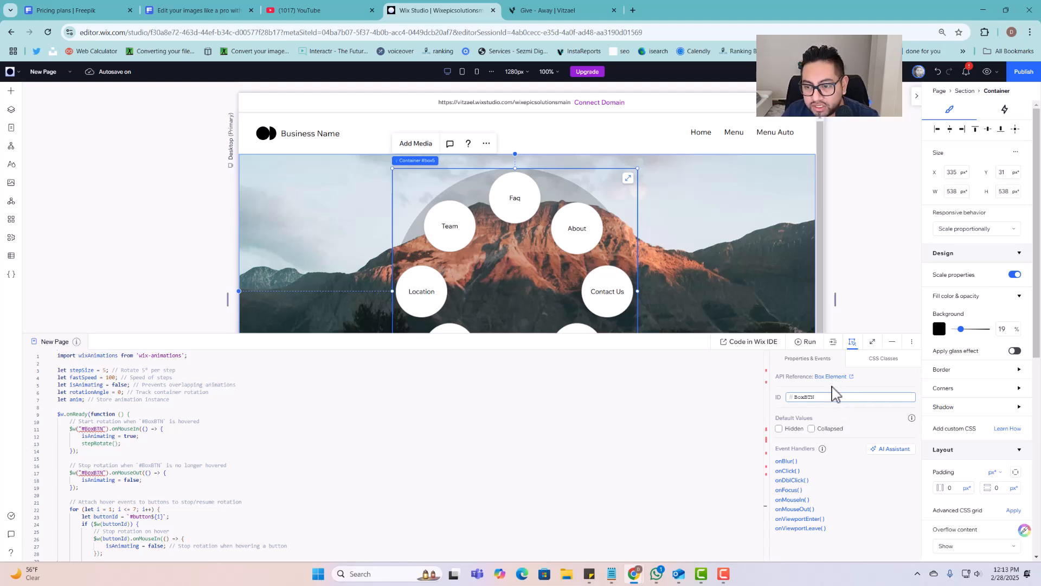
key("Return")
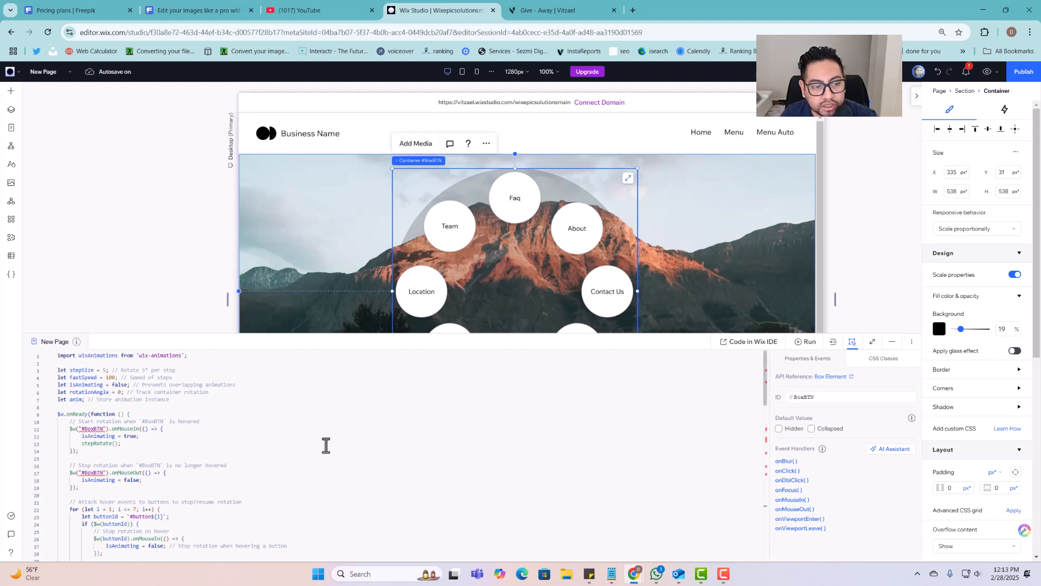
Check the code for unmatched element IDs and add two round X icon buttons to the section beside the circle
left_click(102, 453)
scroll(88, 422, "down", 5)
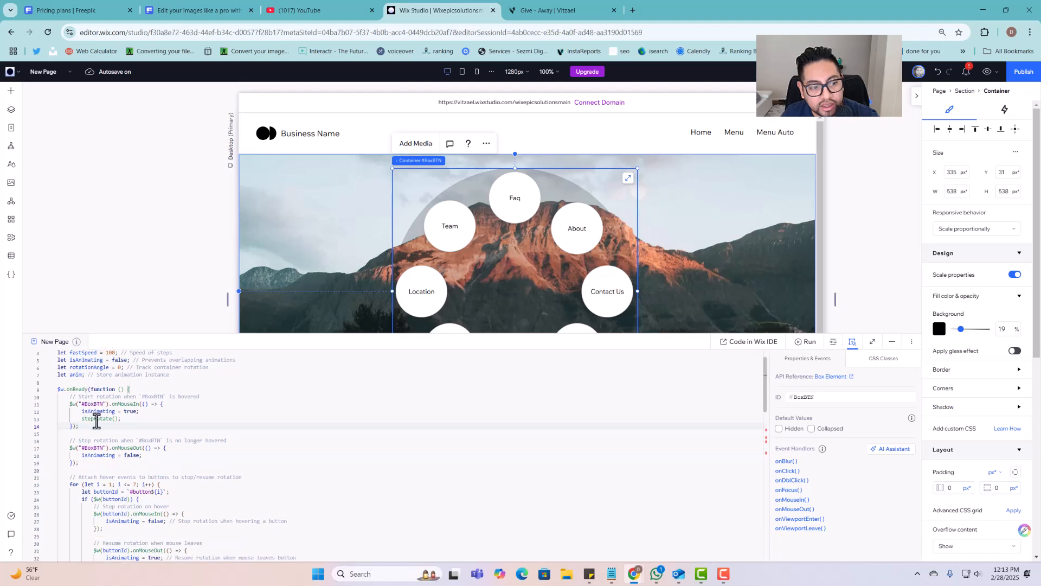
scroll(113, 427, "down", 1)
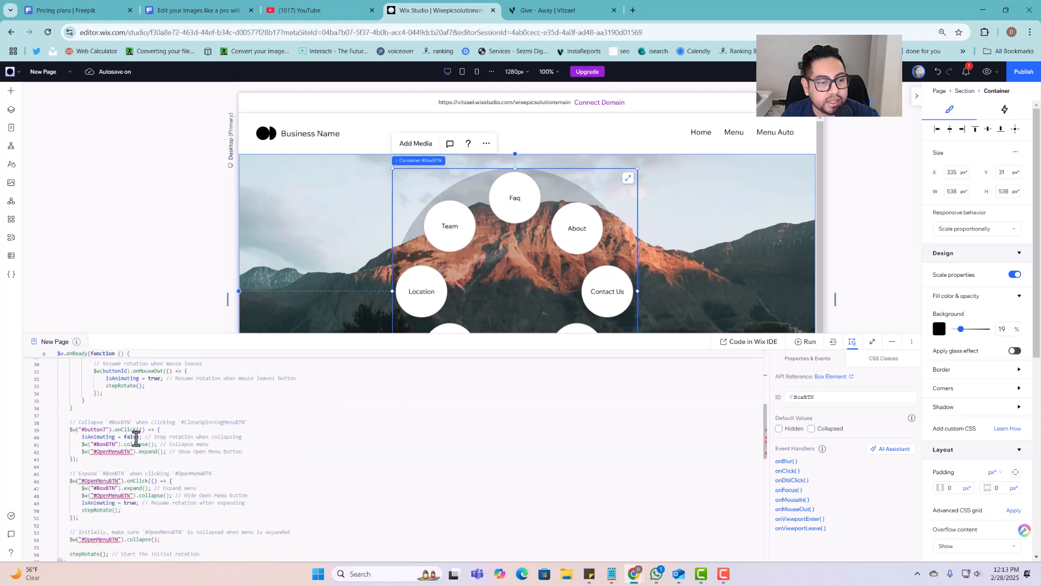
scroll(126, 469, "down", 1)
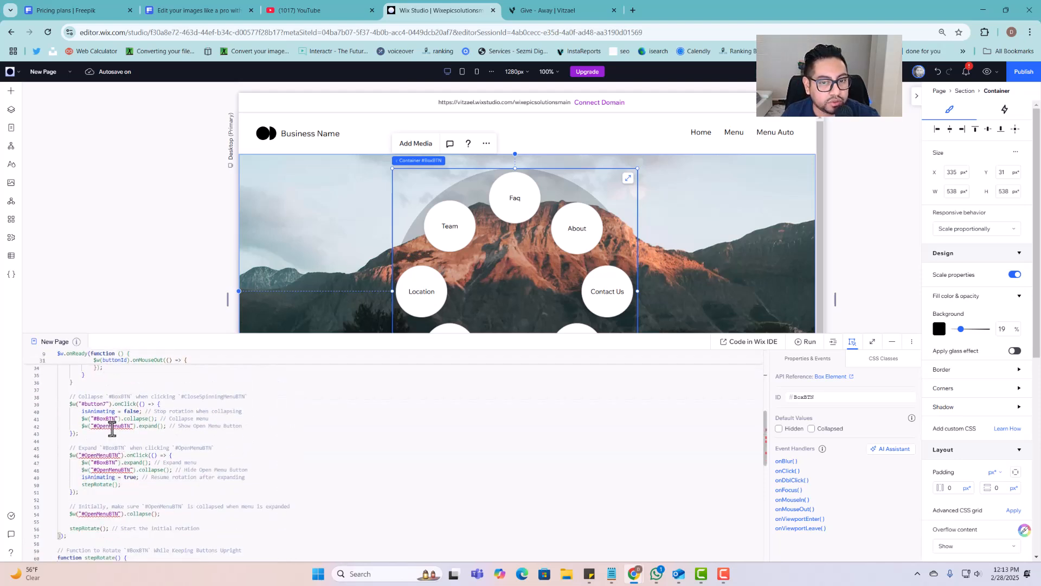
scroll(132, 454, "down", 1)
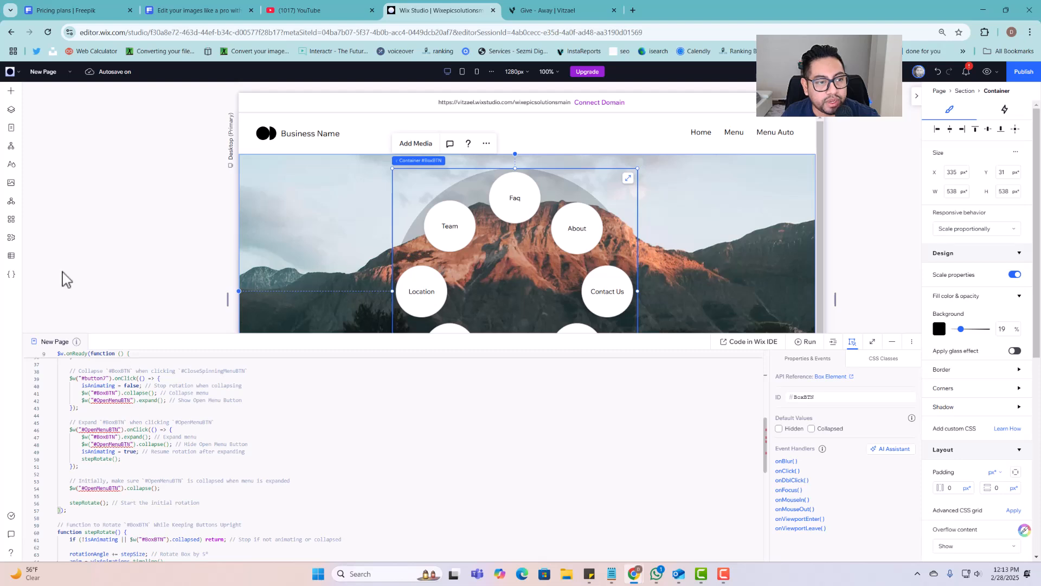
left_click(11, 91)
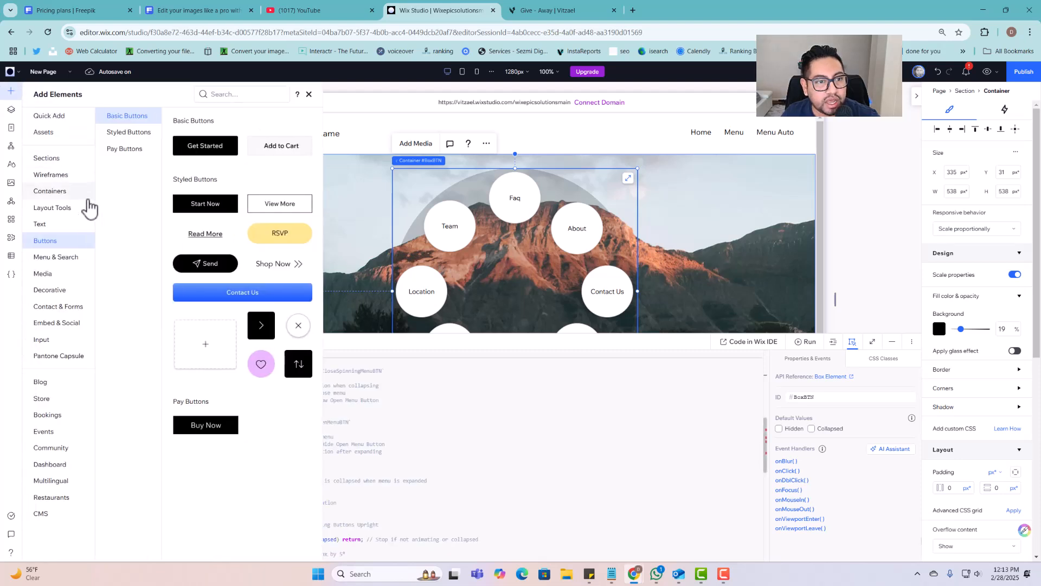
left_click_drag(298, 328, 276, 275)
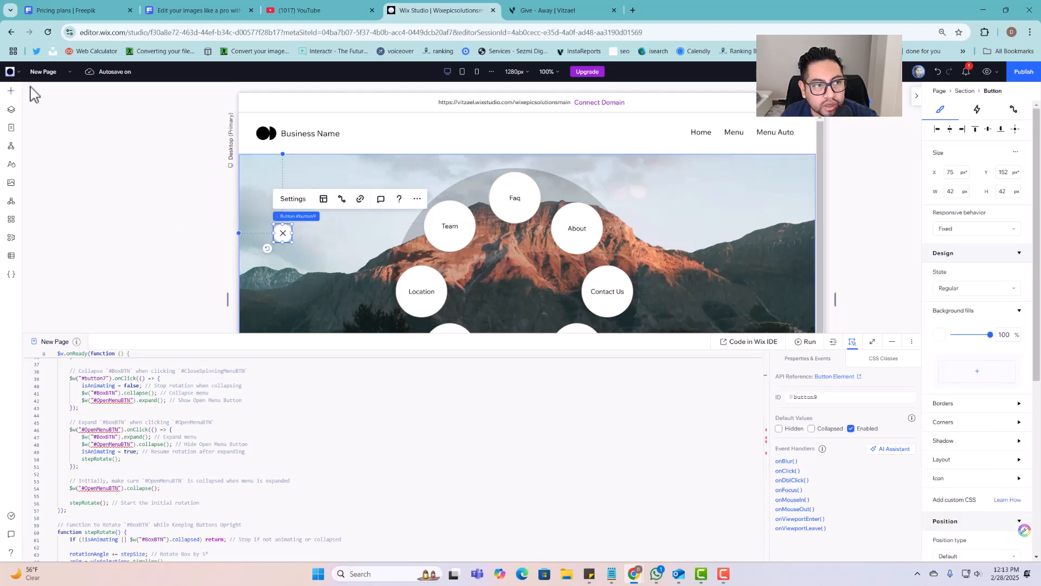
left_click(11, 91)
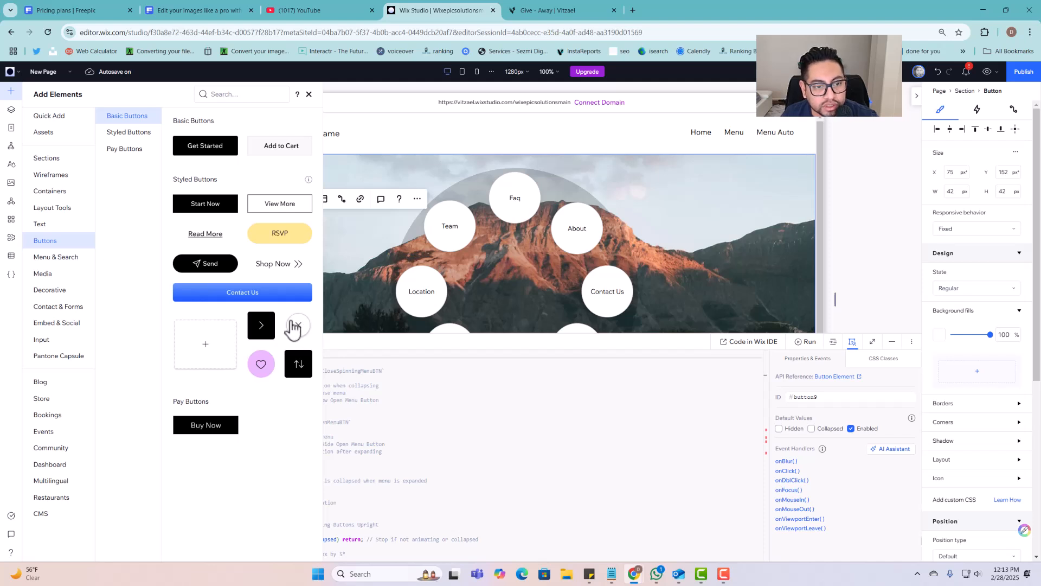
left_click(296, 327)
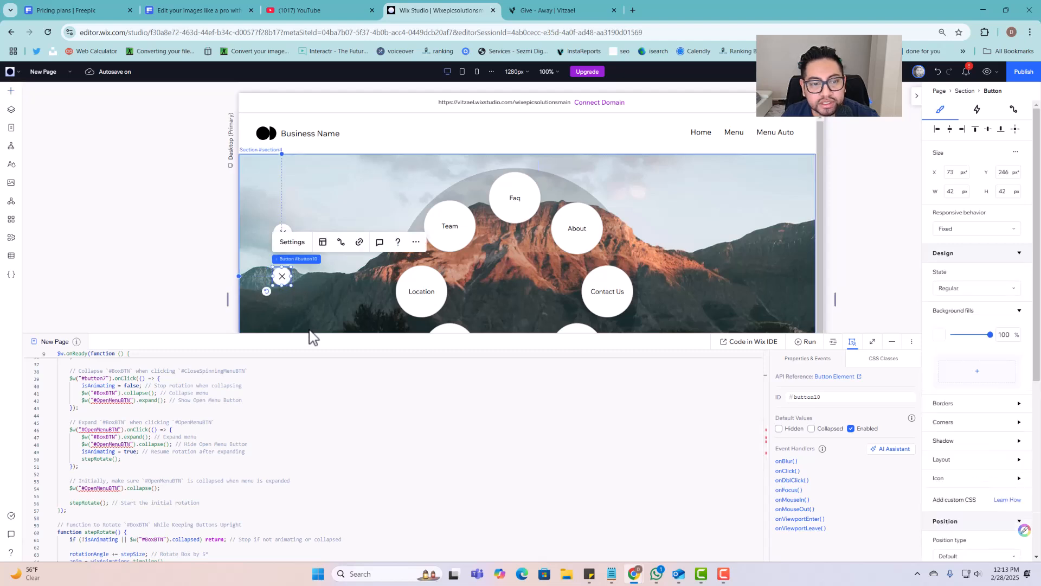
Enlarge the lower X button to about 91 × 91 px and replace its icon with the circled Menu shape
left_click_drag(309, 339, 305, 421)
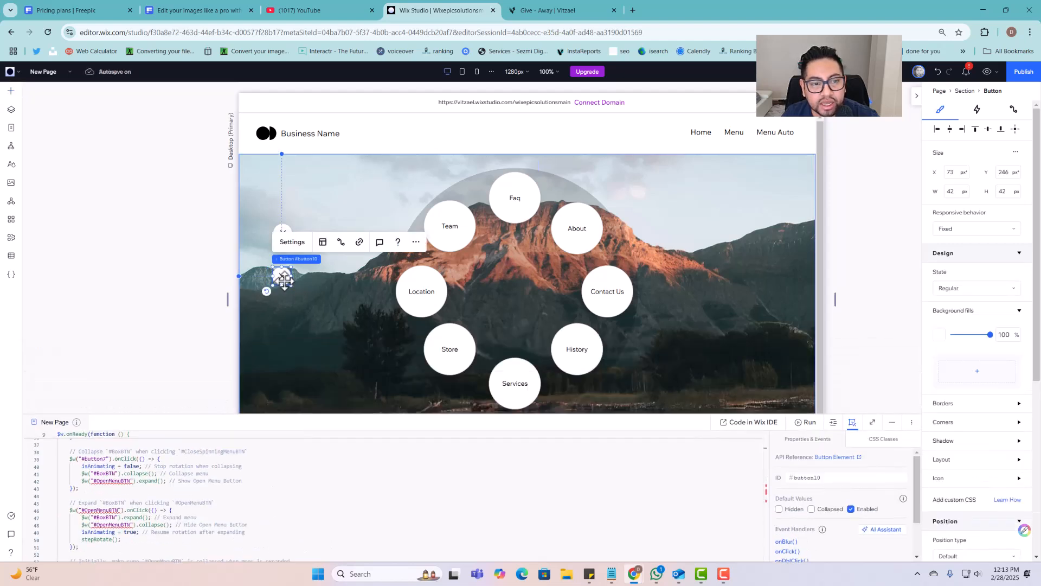
left_click_drag(286, 277, 315, 317)
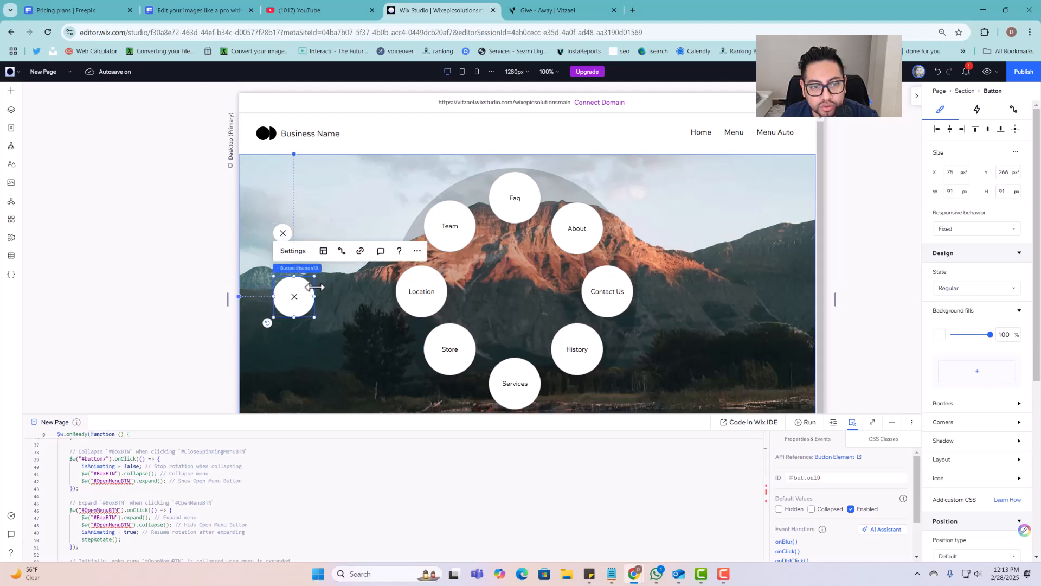
left_click(293, 250)
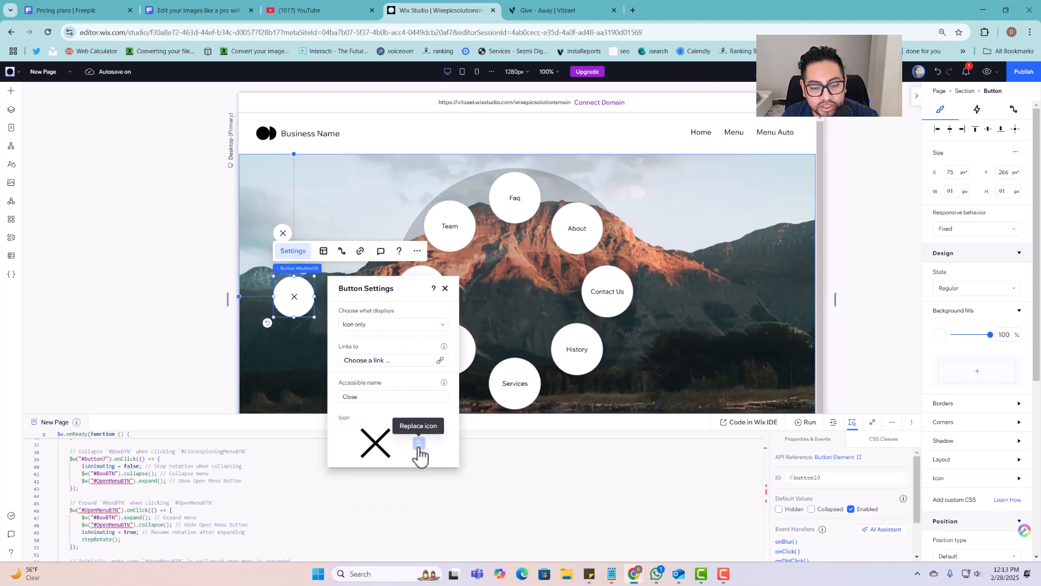
left_click(418, 445)
left_click(338, 159)
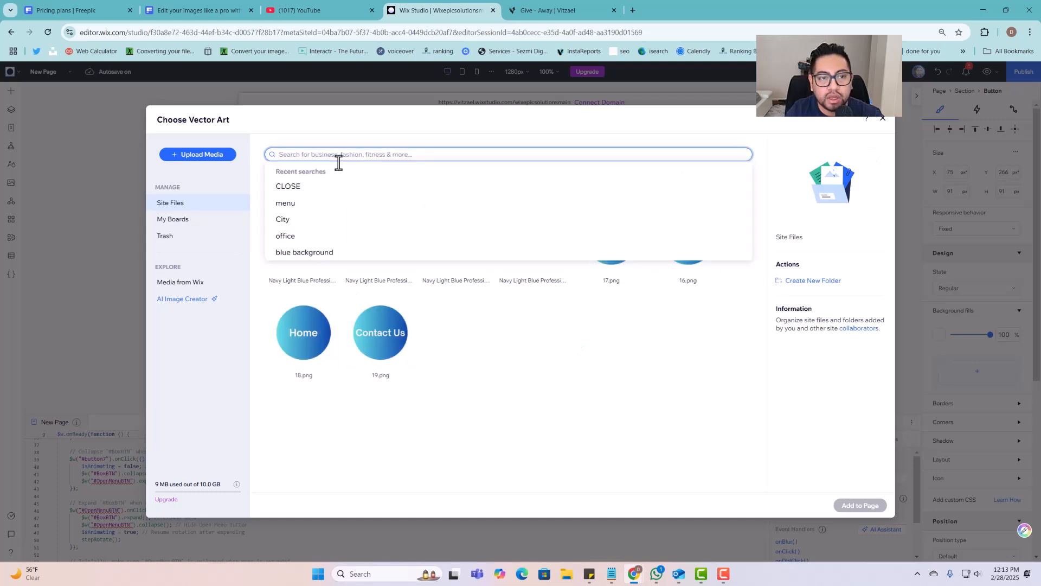
type("MENU")
key("Return")
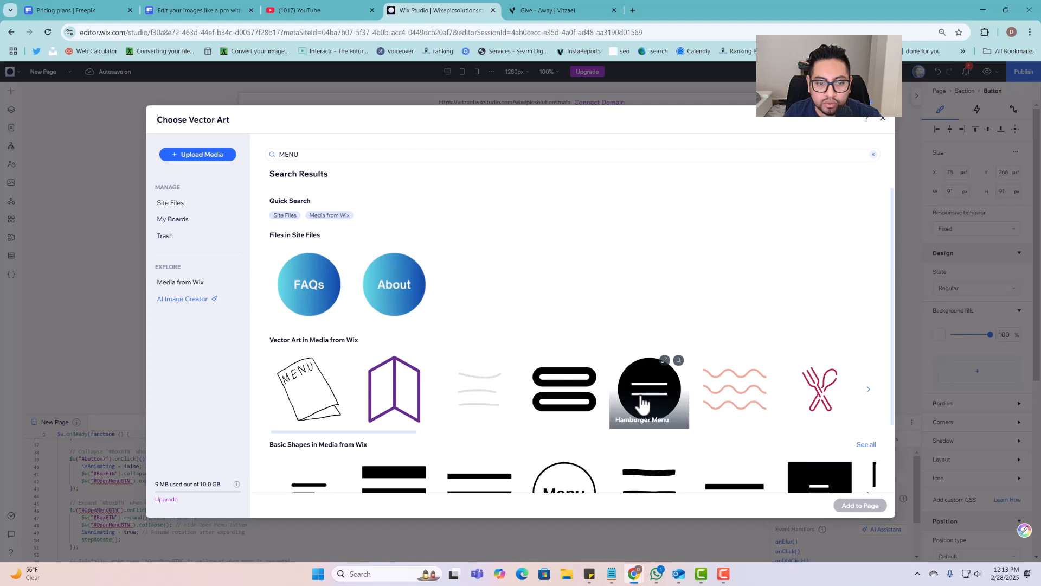
scroll(643, 401, "down", 2)
left_click(597, 428)
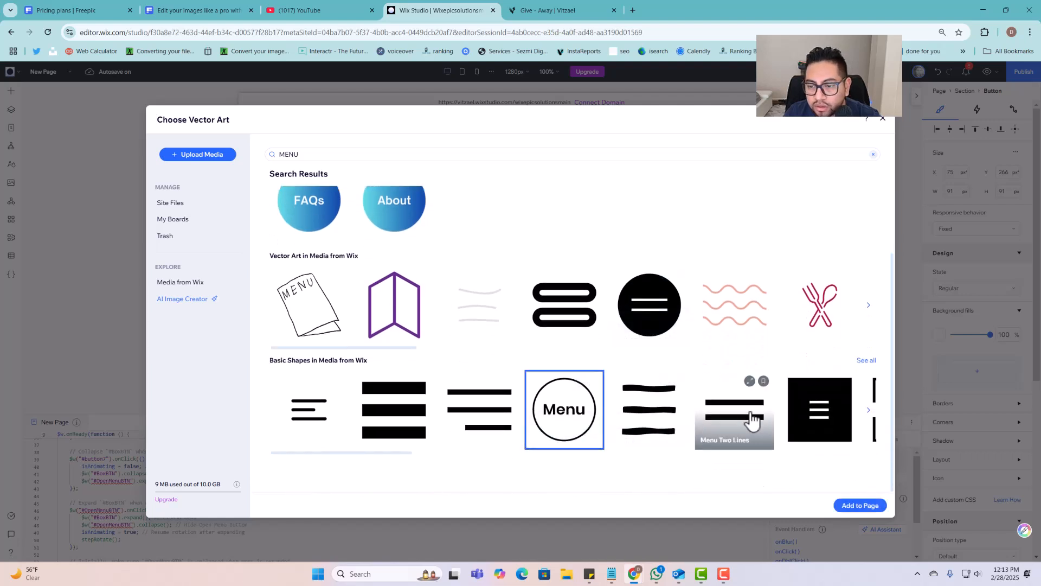
left_click(843, 505)
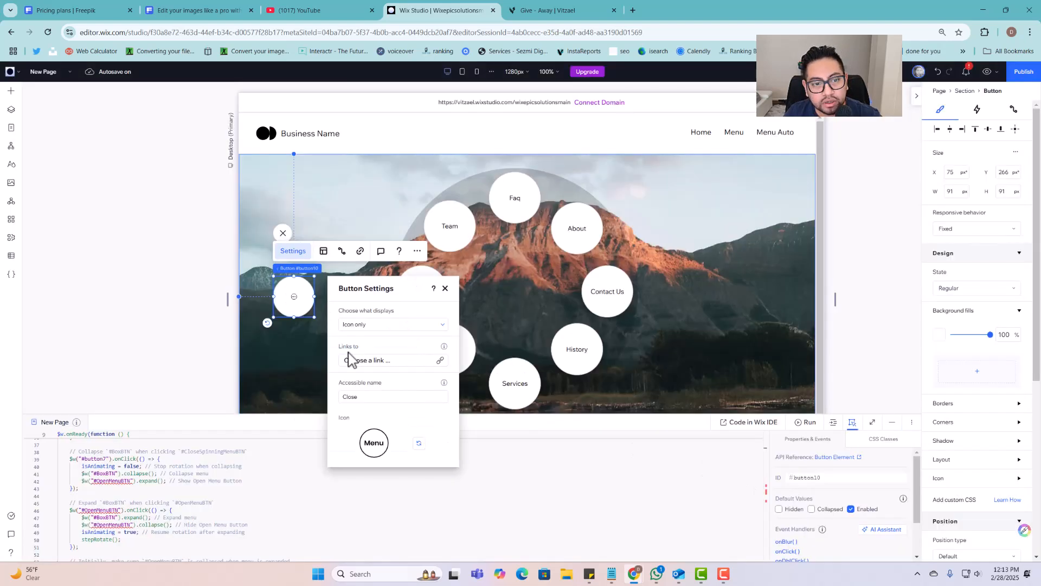
Set the Menu button's icon size to 69 px and move the button slightly down, away from the X button
left_click(954, 478)
scroll(955, 480, "down", 2)
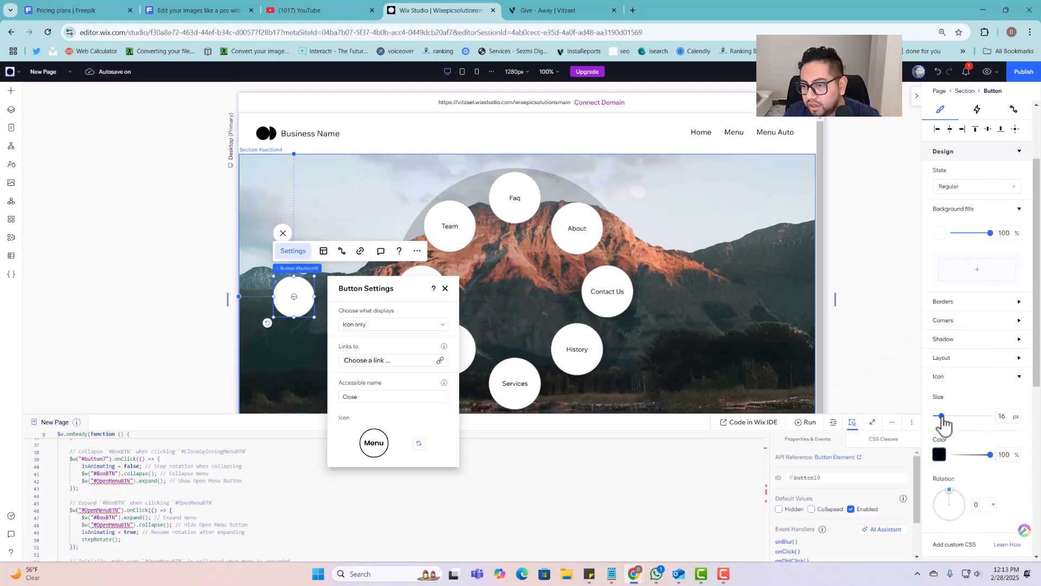
left_click_drag(944, 416, 971, 419)
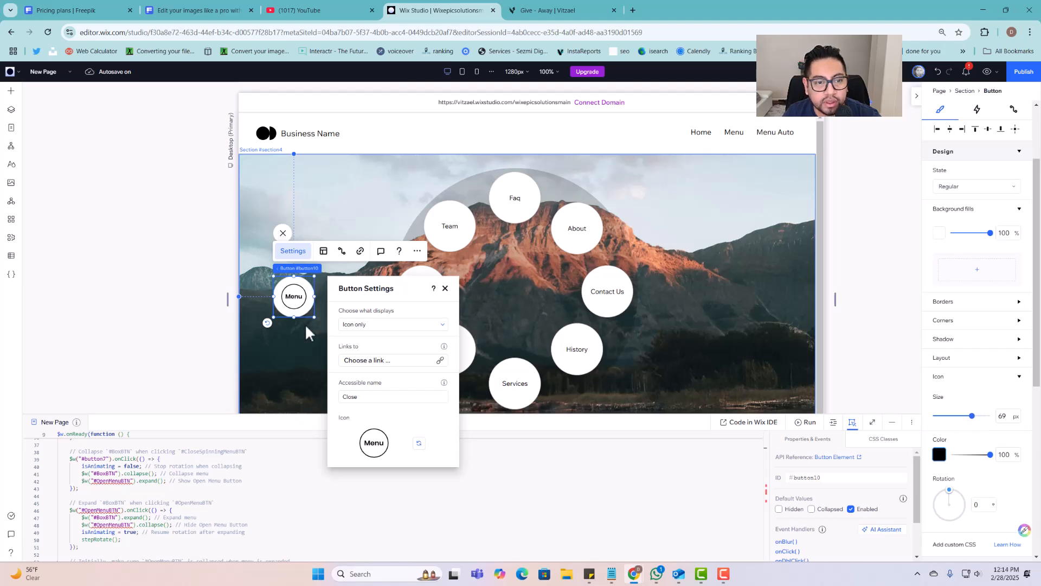
left_click(302, 346)
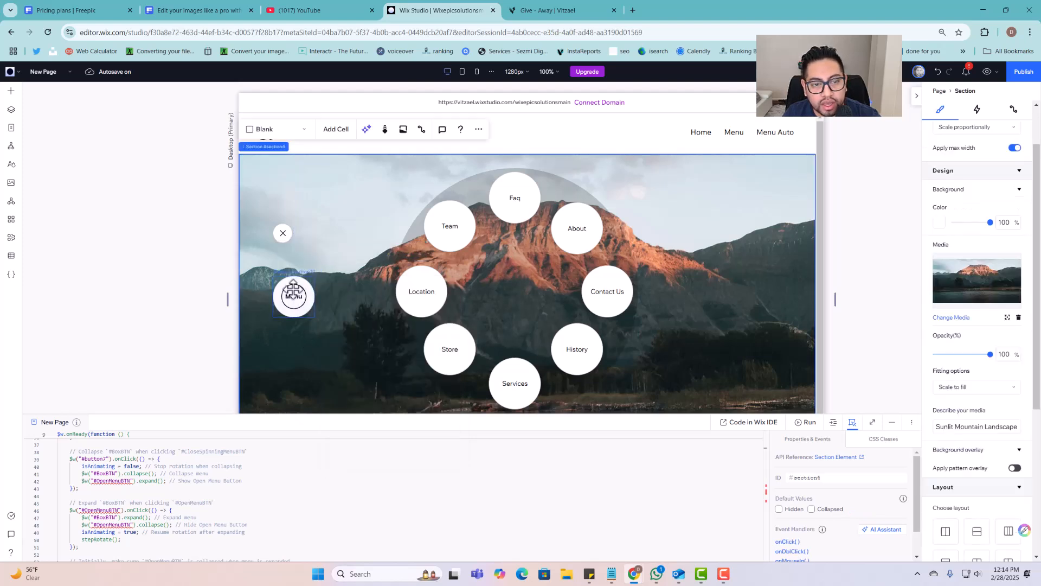
left_click_drag(293, 297, 284, 318)
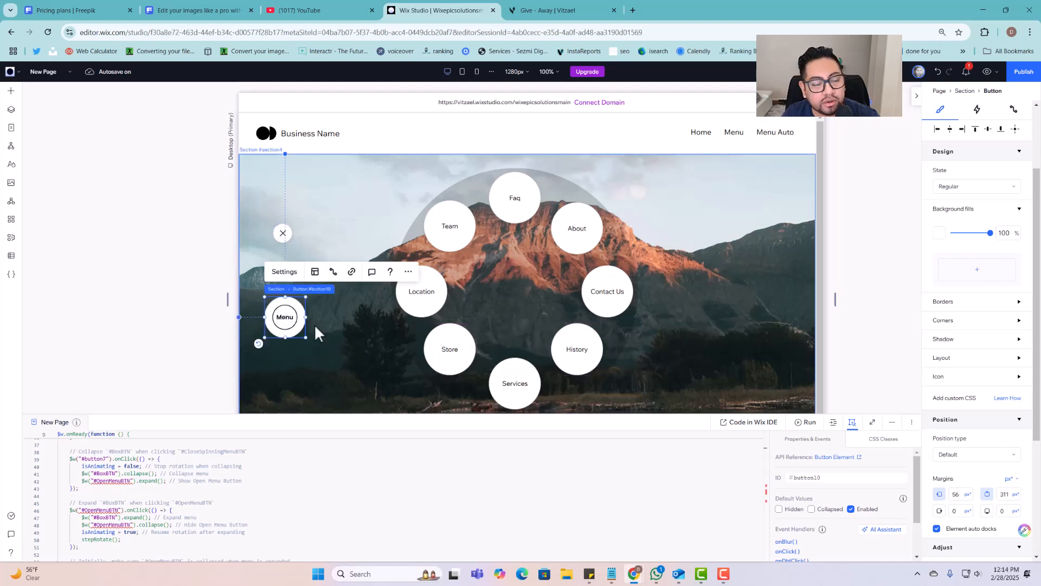
Move the small X button into the BoxBTN container, at the centre of the circle of buttons
left_click(283, 232)
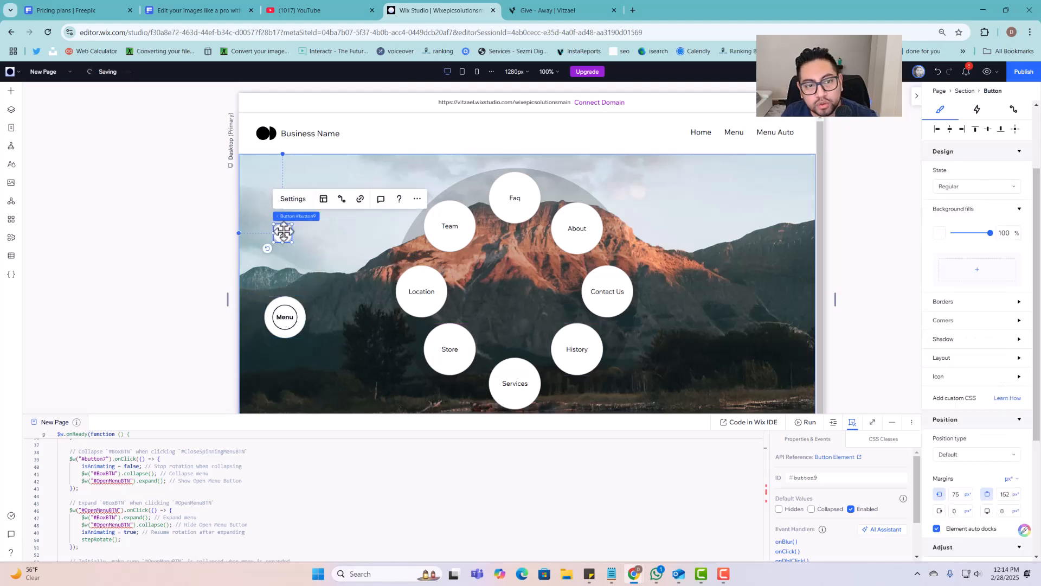
left_click_drag(283, 232, 515, 292)
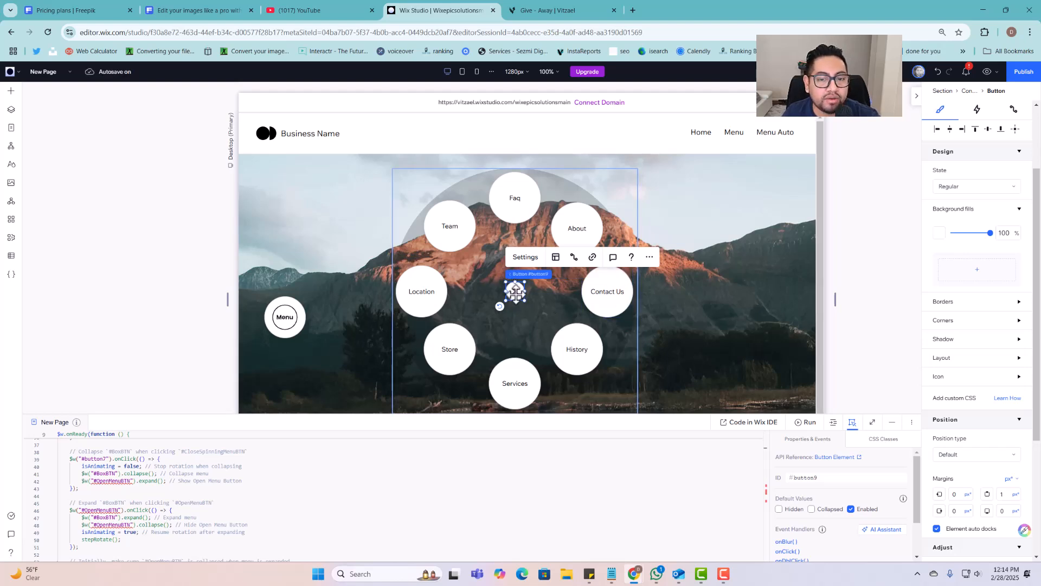
left_click_drag(516, 292, 515, 292)
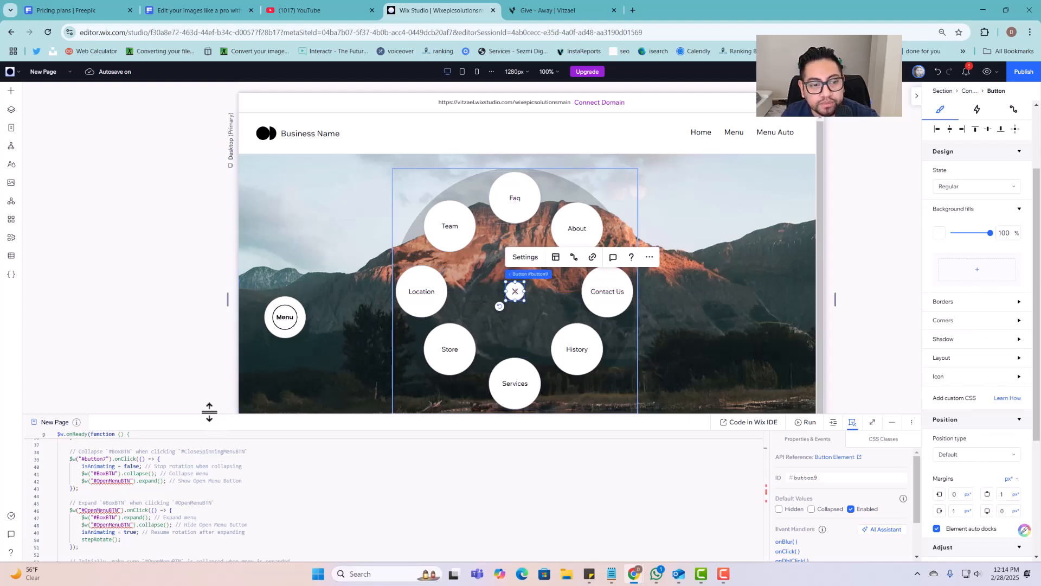
Review the collapse and expand code, move the Menu button up to margins of about 59 and 117 px, and select the central X button
left_click_drag(209, 411, 225, 301)
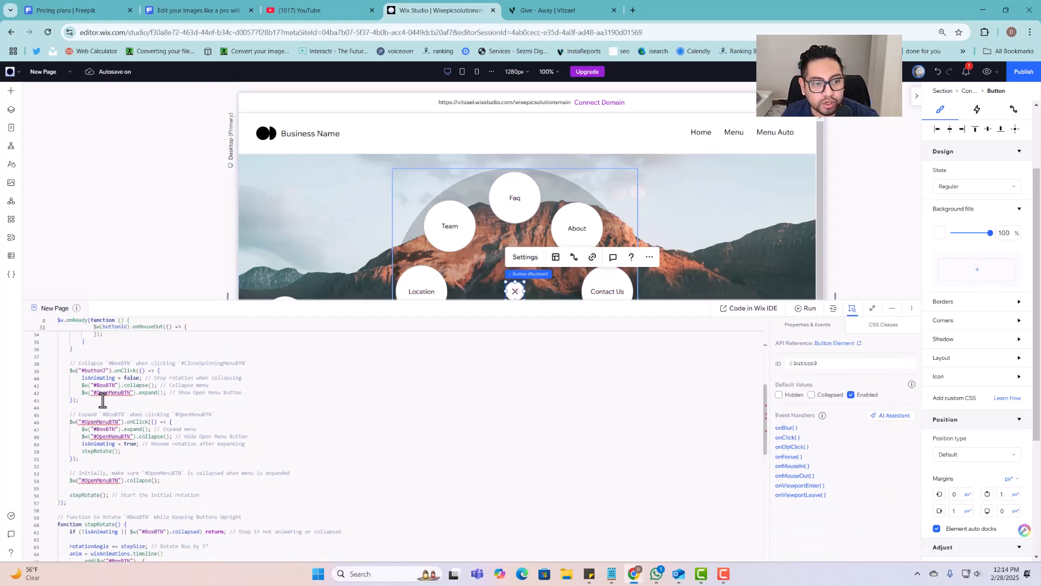
scroll(132, 475, "up", 1)
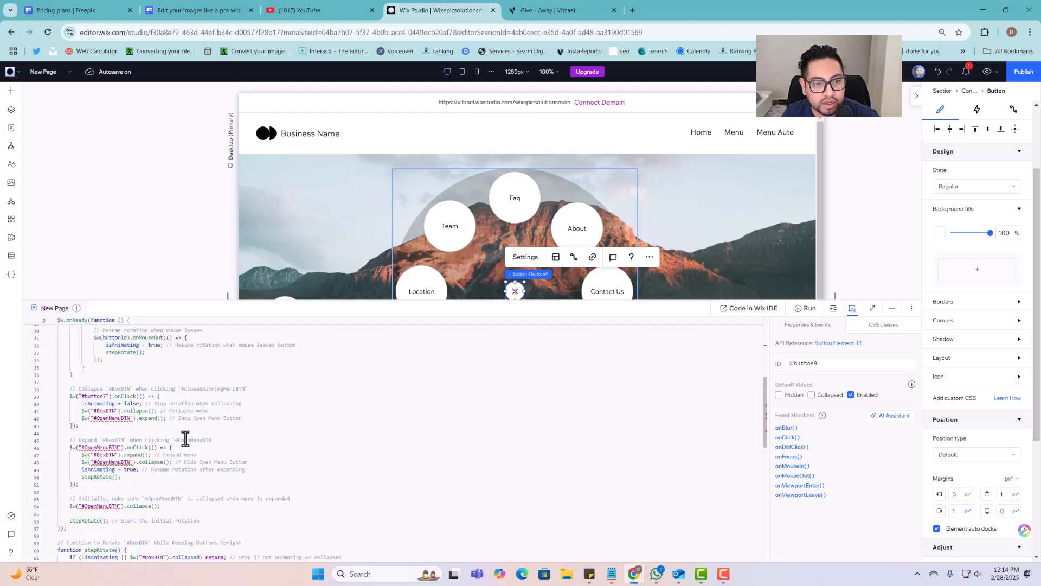
left_click_drag(312, 302, 301, 239)
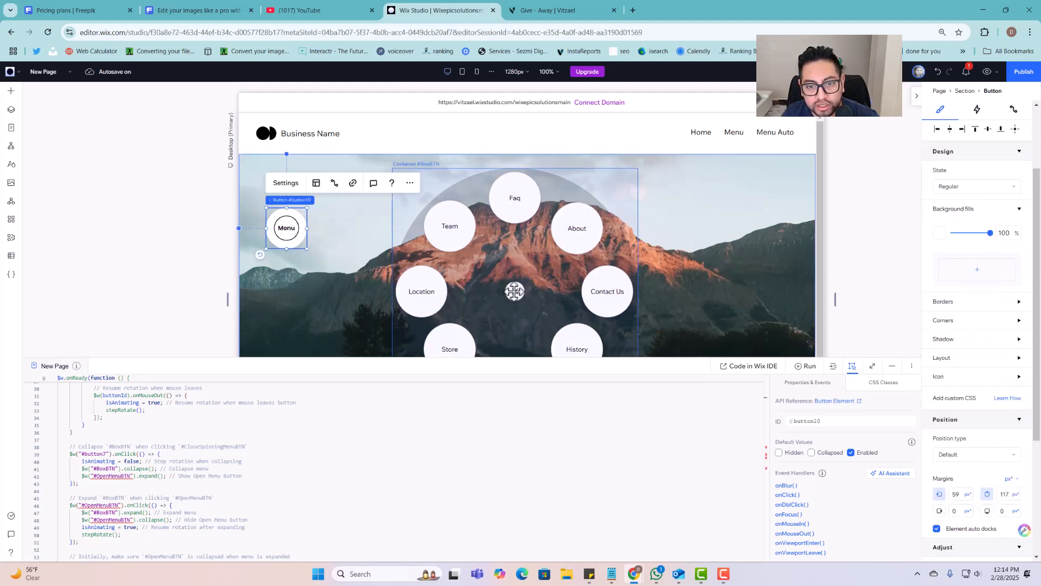
left_click(516, 291)
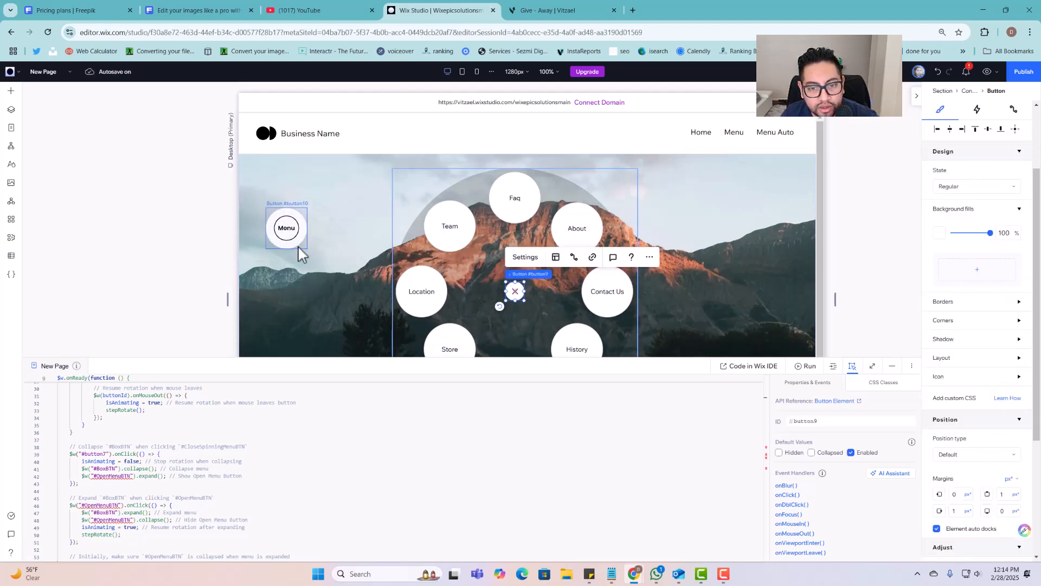
Examine the hover and collapse handlers in the page code and select the Team button to check its element ID
left_click_drag(213, 357, 223, 303)
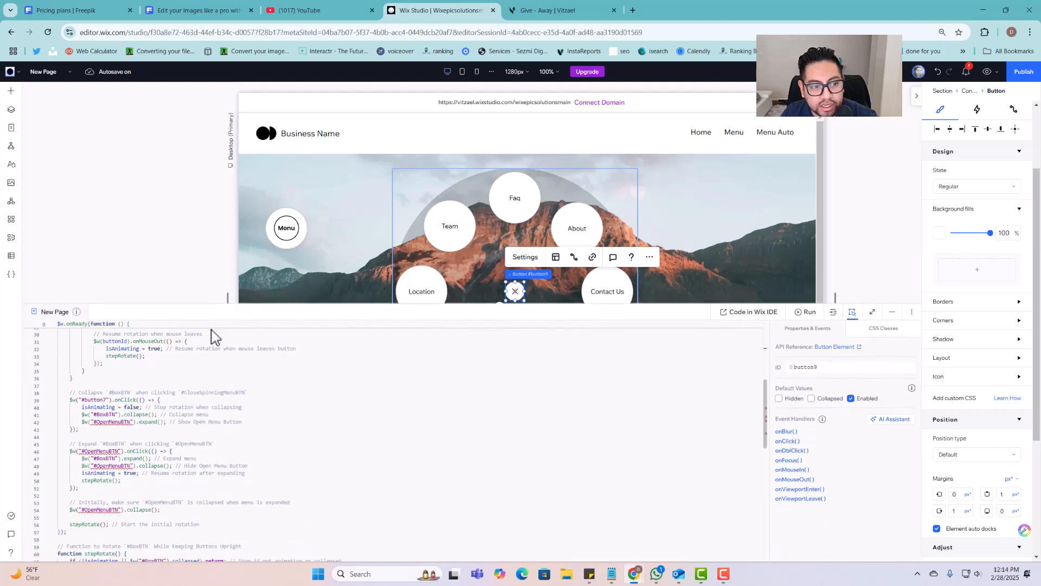
scroll(173, 466, "up", 3)
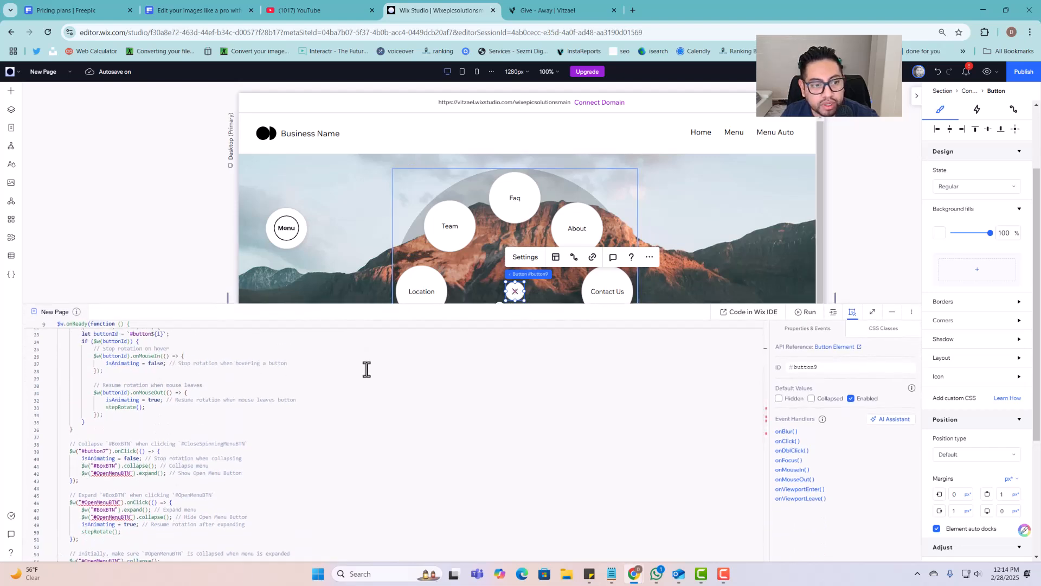
scroll(99, 452, "up", 1)
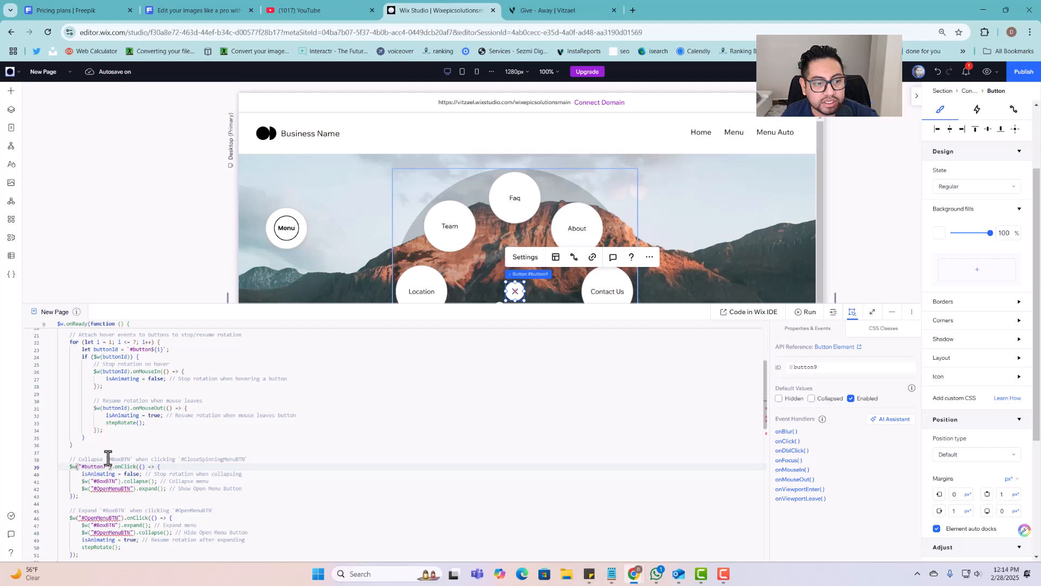
scroll(157, 441, "down", 2)
double_click(154, 433)
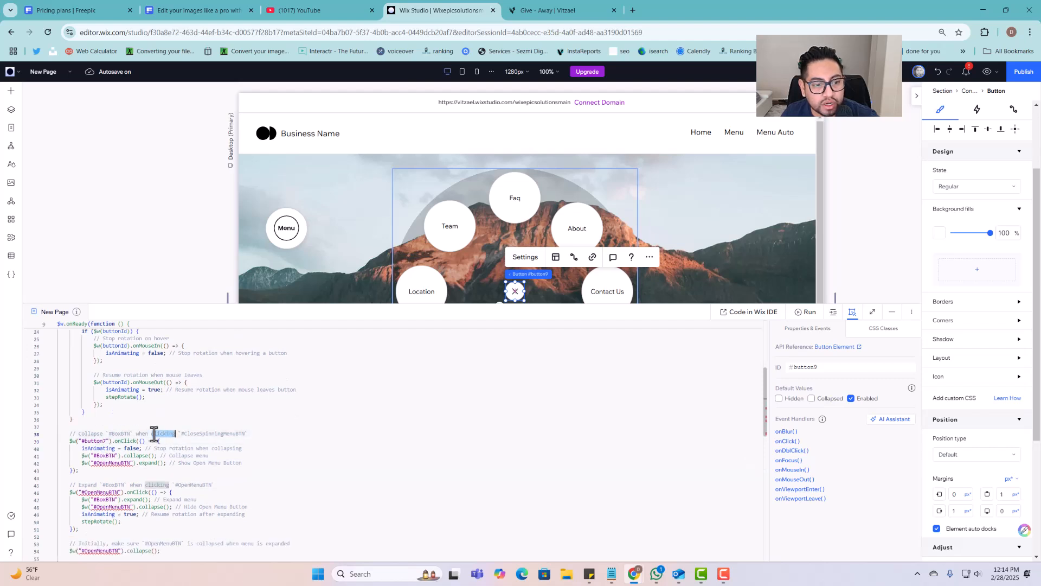
left_click(154, 434)
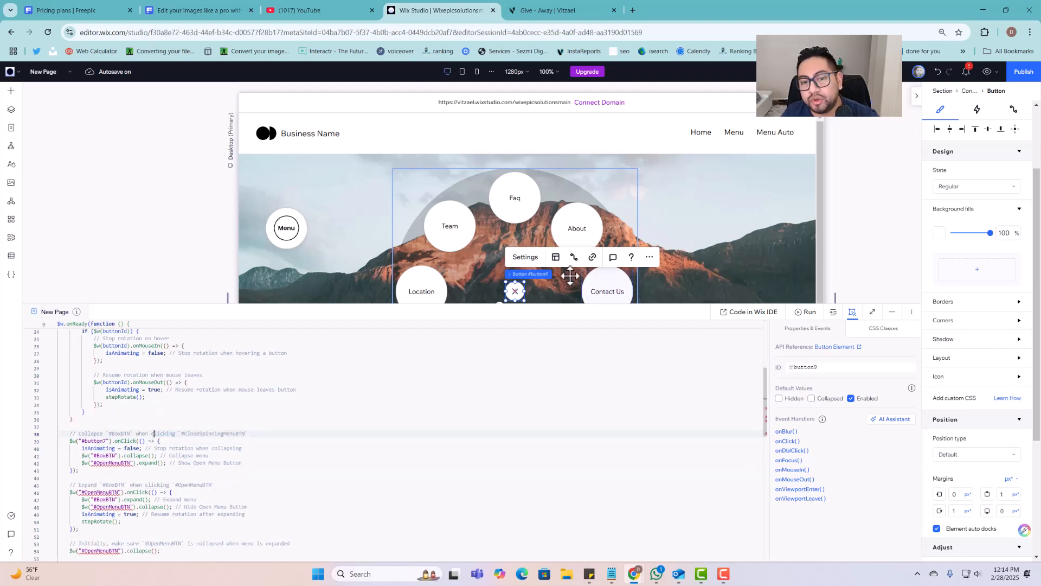
left_click(448, 221)
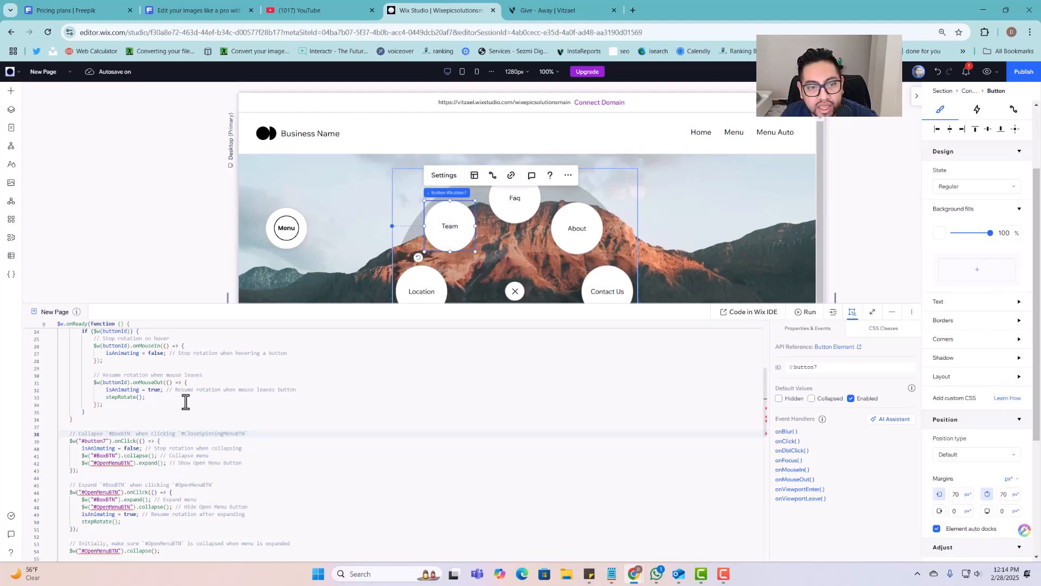
Change the element ID in the code's BoxBTN collapse click handler to #button9, matching the central X button
left_click(103, 441)
scroll(103, 442, "up", 1)
scroll(157, 461, "down", 2)
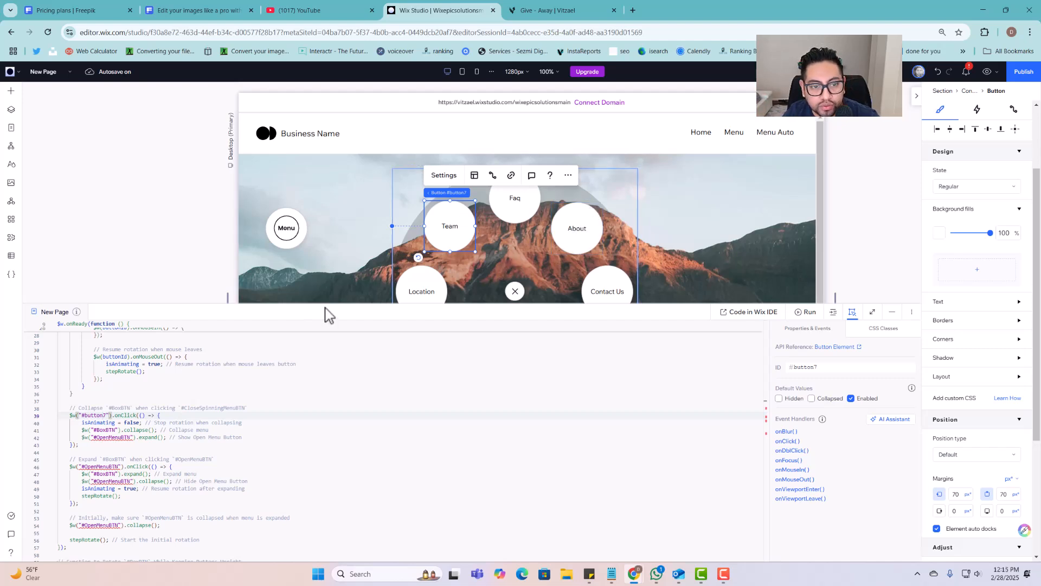
left_click_drag(321, 304, 328, 355)
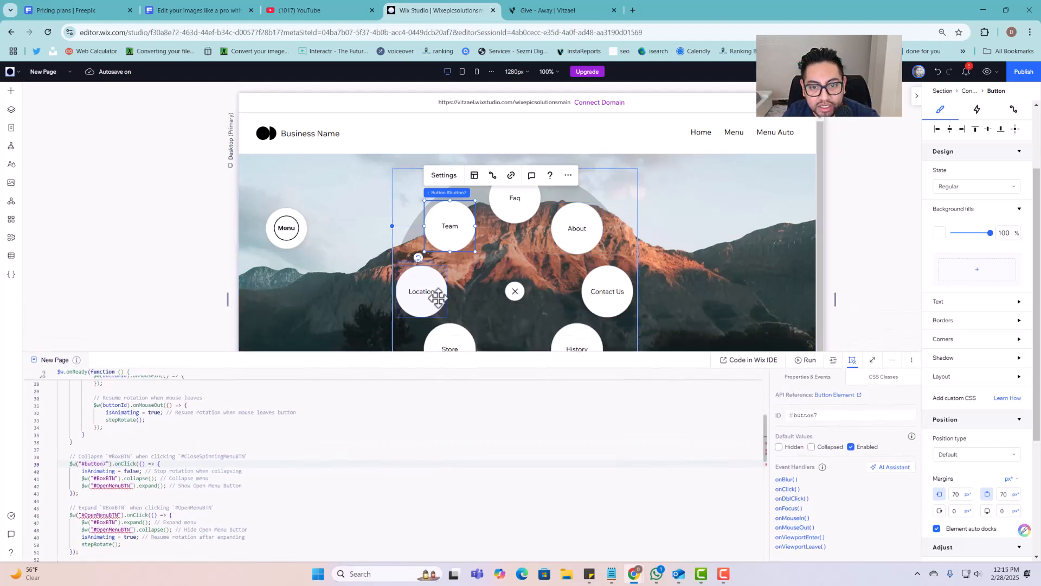
left_click(515, 291)
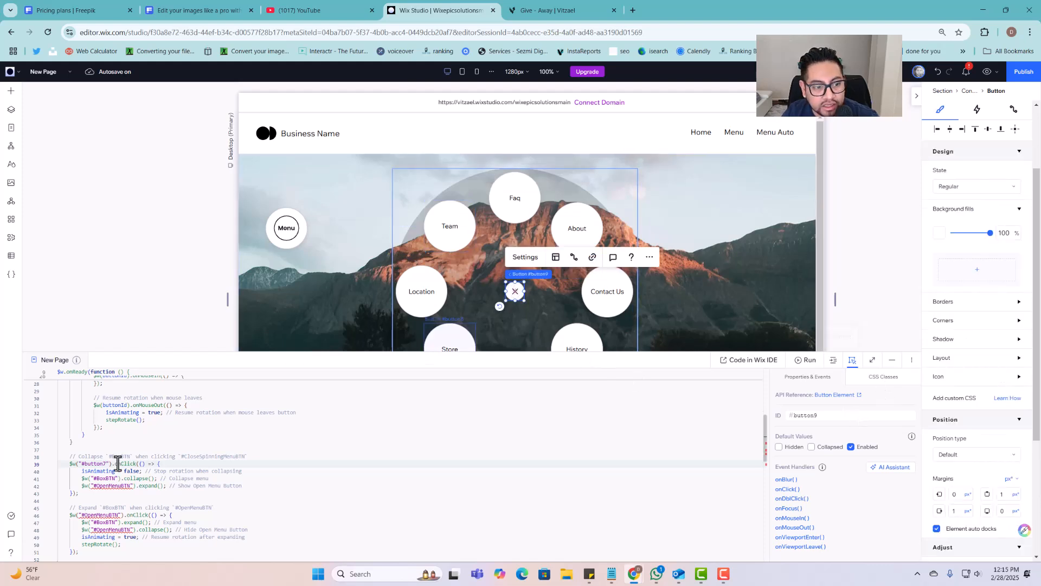
scroll(107, 463, "up", 1)
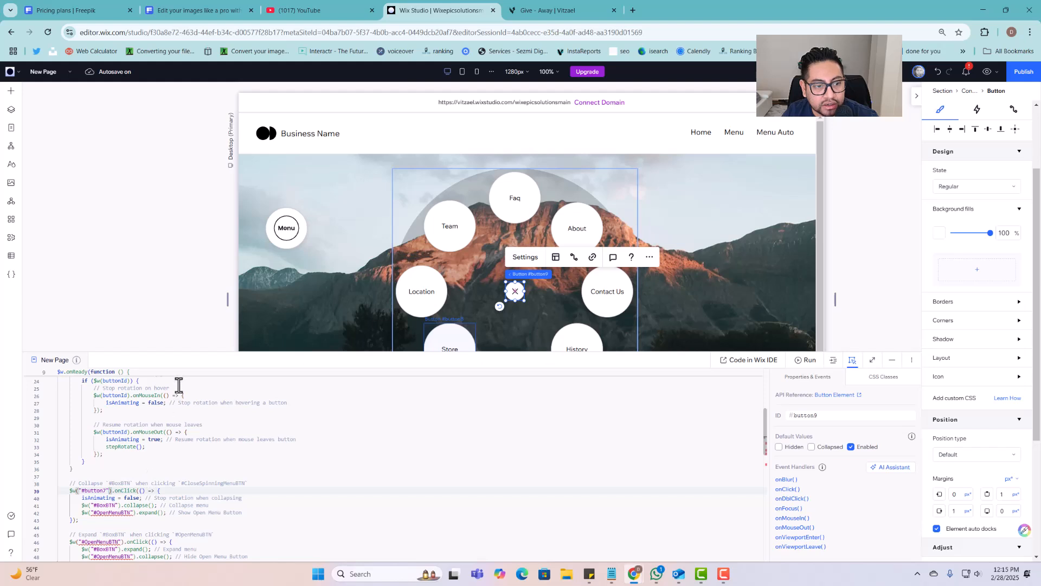
left_click_drag(163, 346, 162, 225)
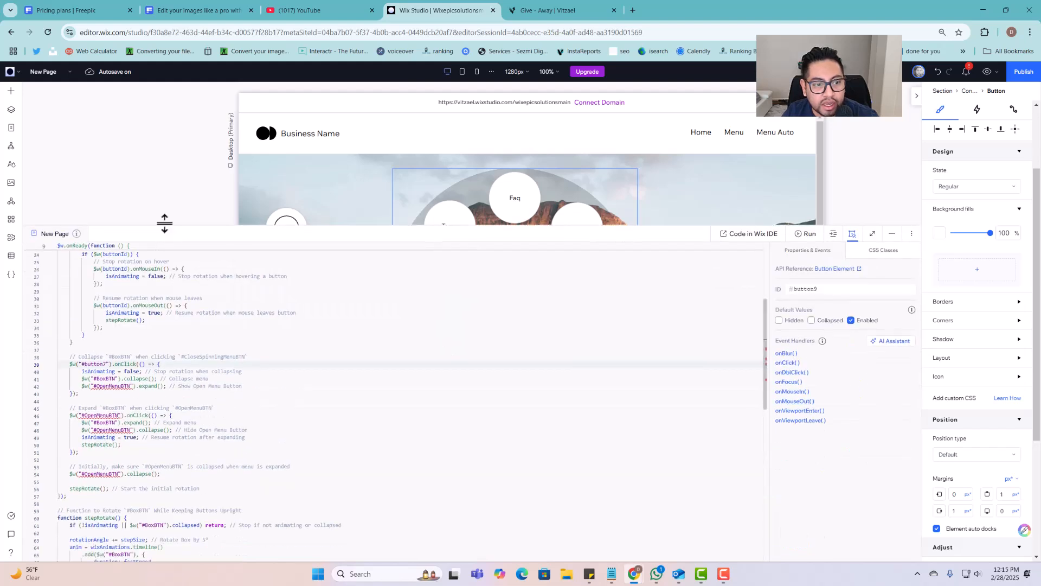
scroll(103, 364, "up", 2)
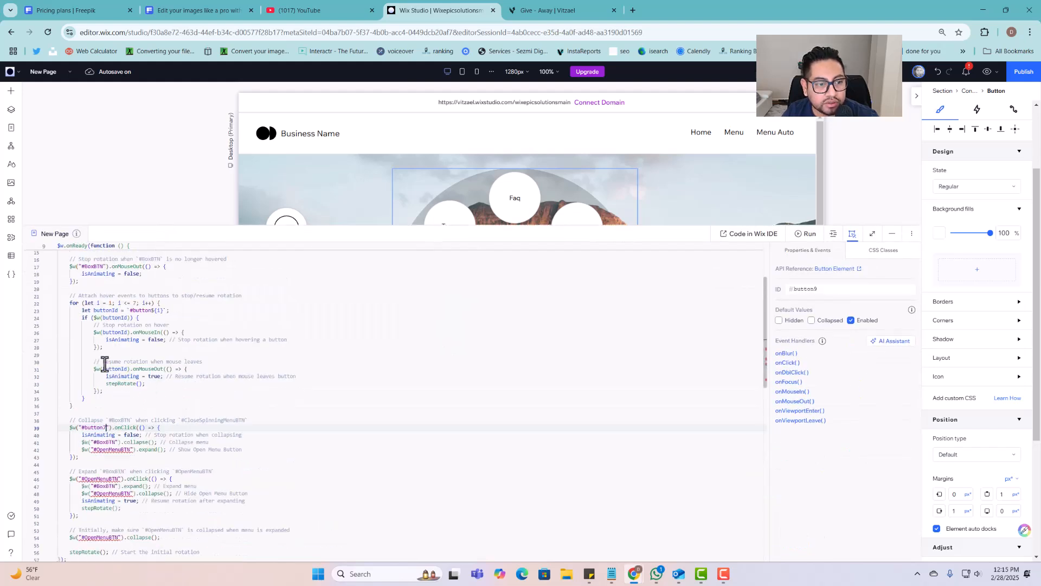
type("9")
left_click(168, 400)
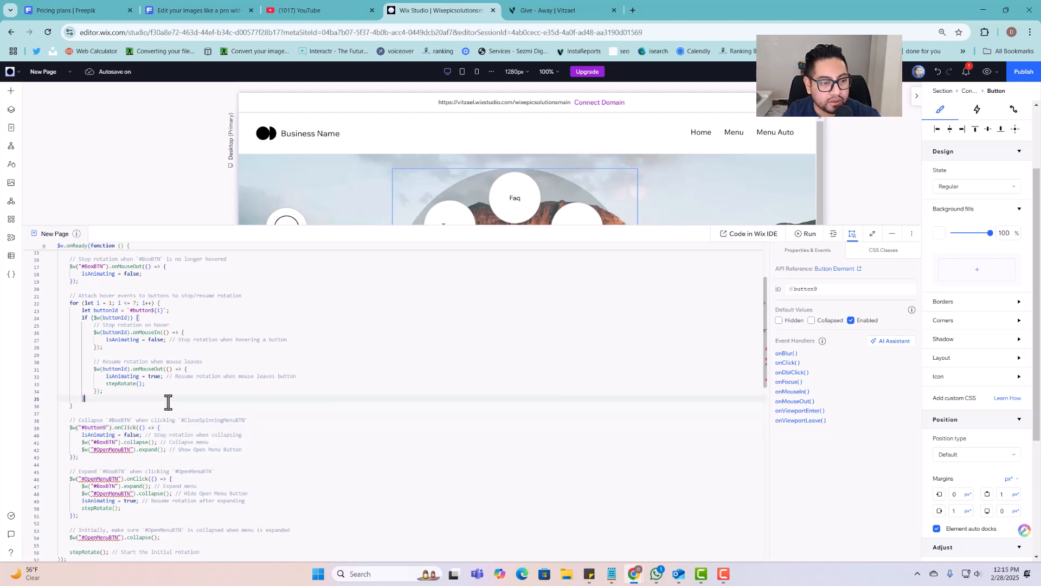
Set the upper limit to 9 in both the hover-event loop and the counter-rotation loop of the code
scroll(175, 426, "down", 3)
scroll(181, 442, "down", 3)
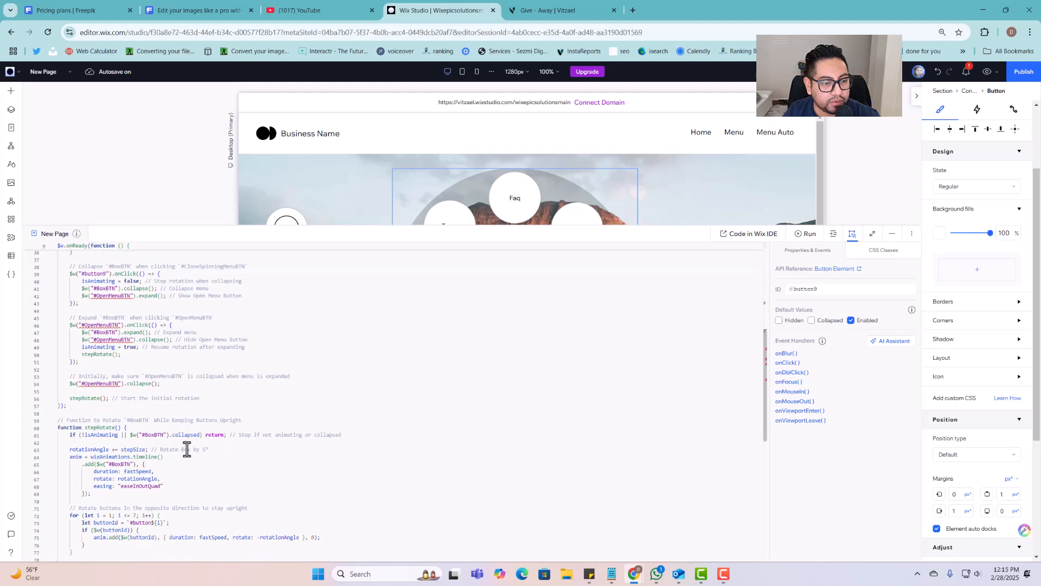
scroll(143, 398, "up", 1)
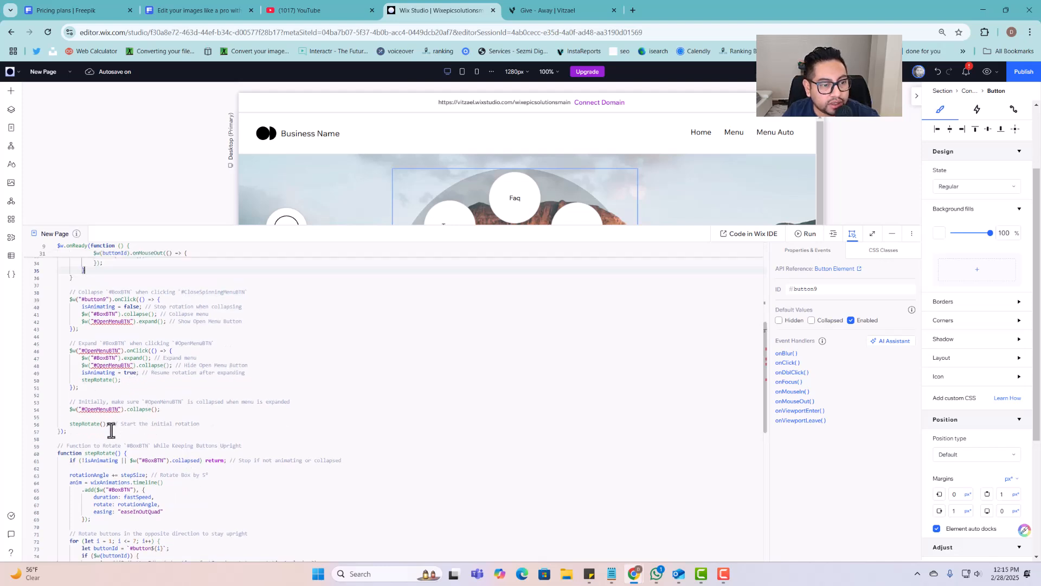
scroll(140, 519, "down", 2)
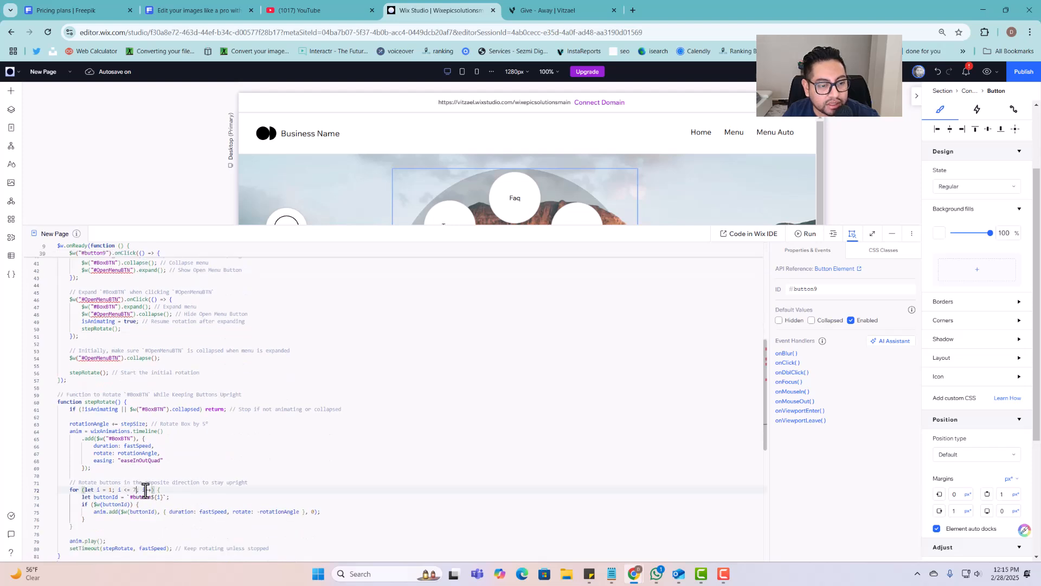
scroll(120, 435, "up", 8)
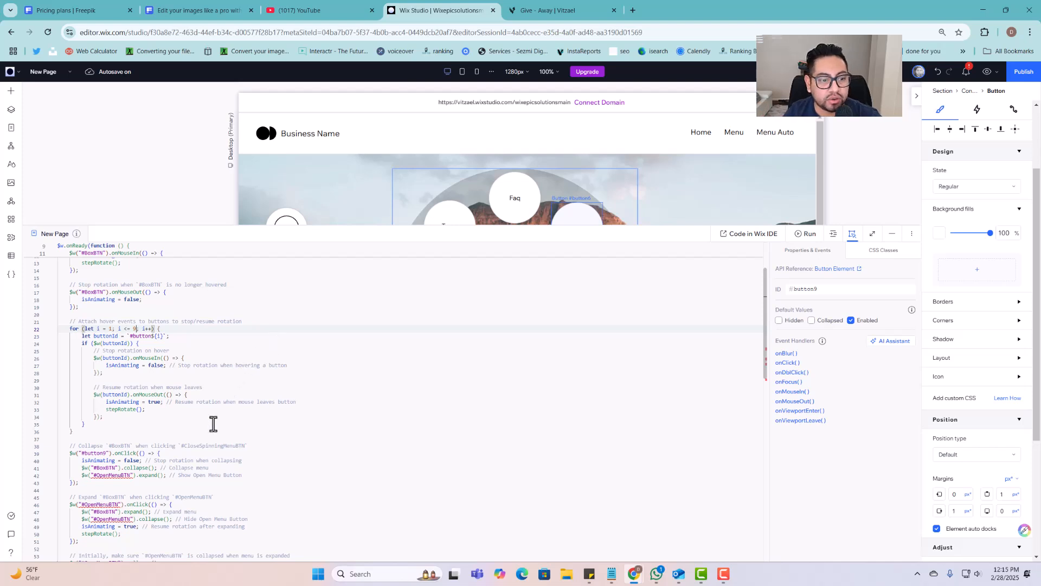
scroll(213, 424, "down", 5)
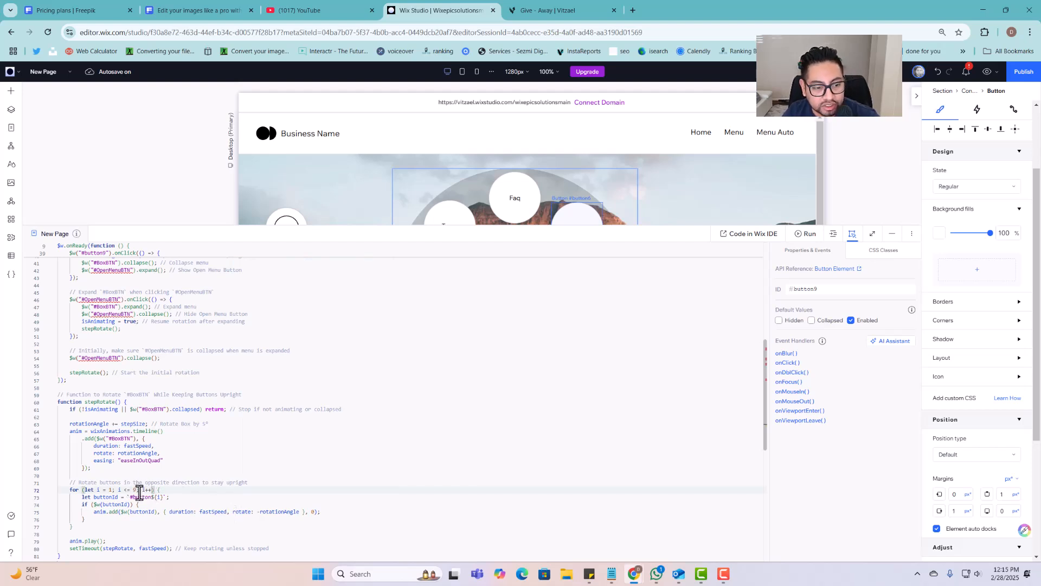
scroll(260, 417, "down", 1)
scroll(293, 435, "up", 3)
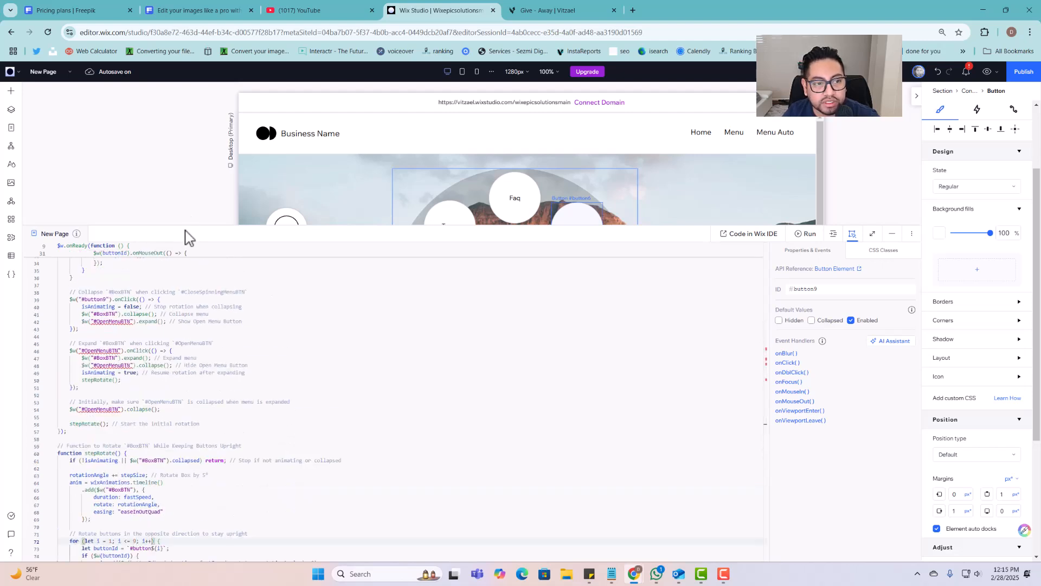
Select the BoxBTN container and review its hover handlers and the button loop in the page code
left_click_drag(185, 226, 190, 413)
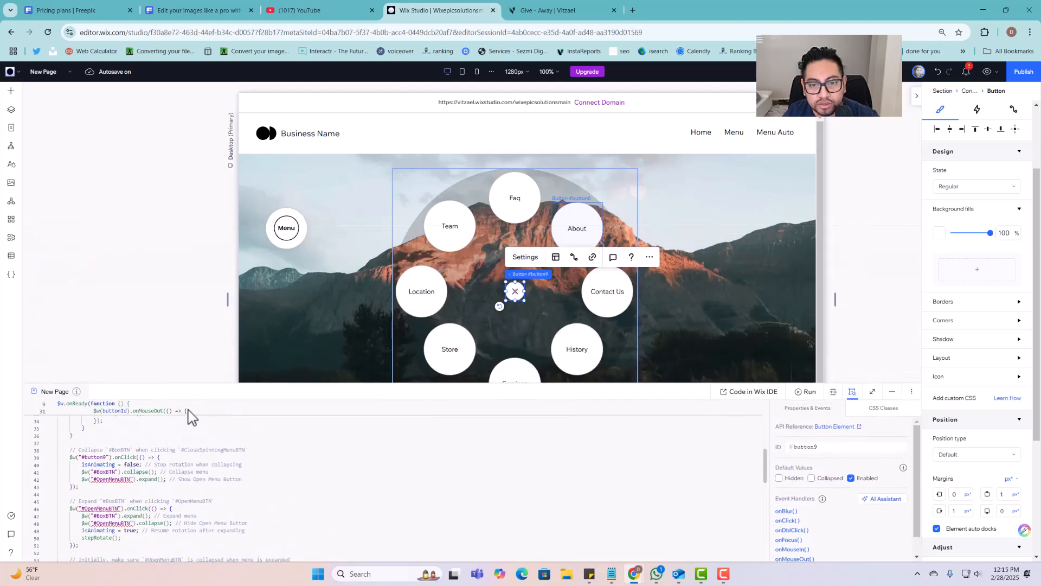
left_click(545, 262)
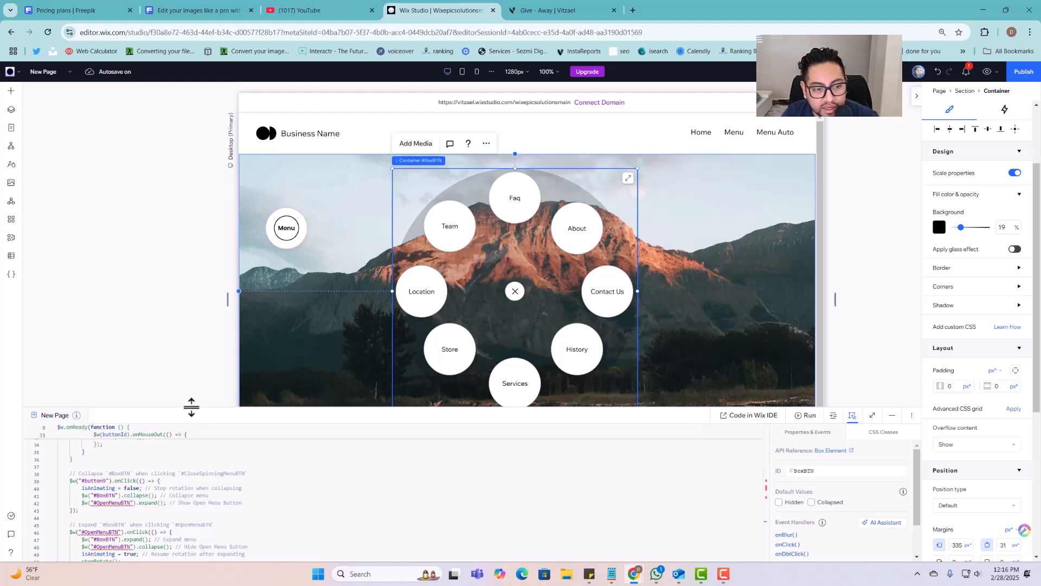
left_click_drag(191, 407, 217, 293)
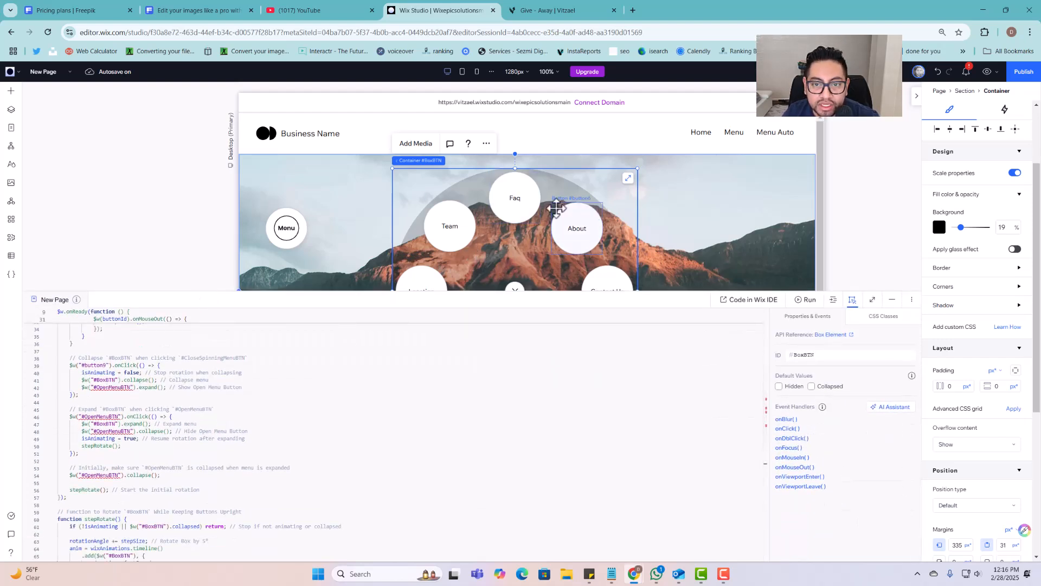
scroll(513, 252, "down", 1)
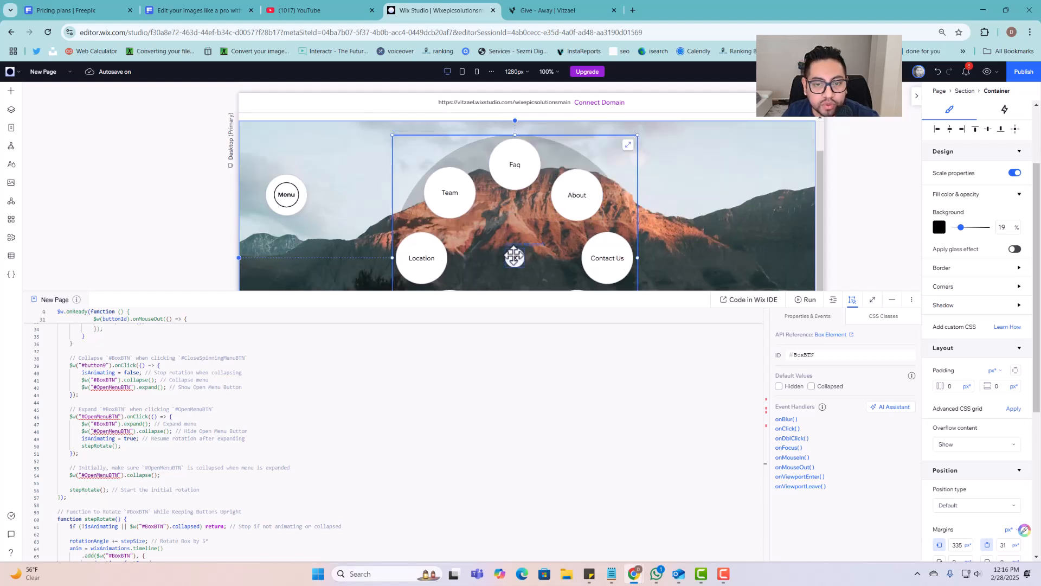
scroll(135, 423, "up", 8)
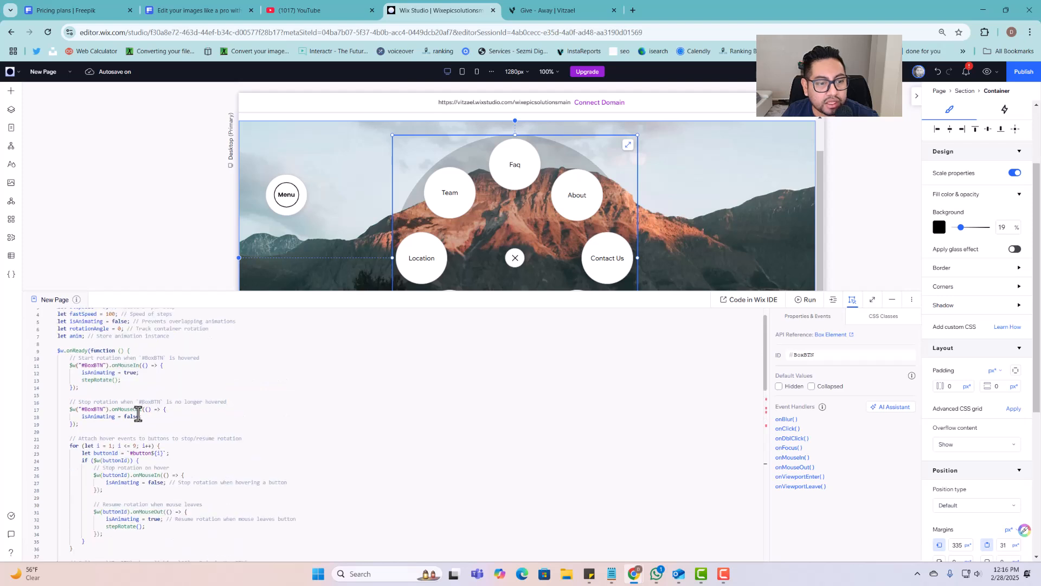
left_click(135, 445)
scroll(136, 445, "up", 1)
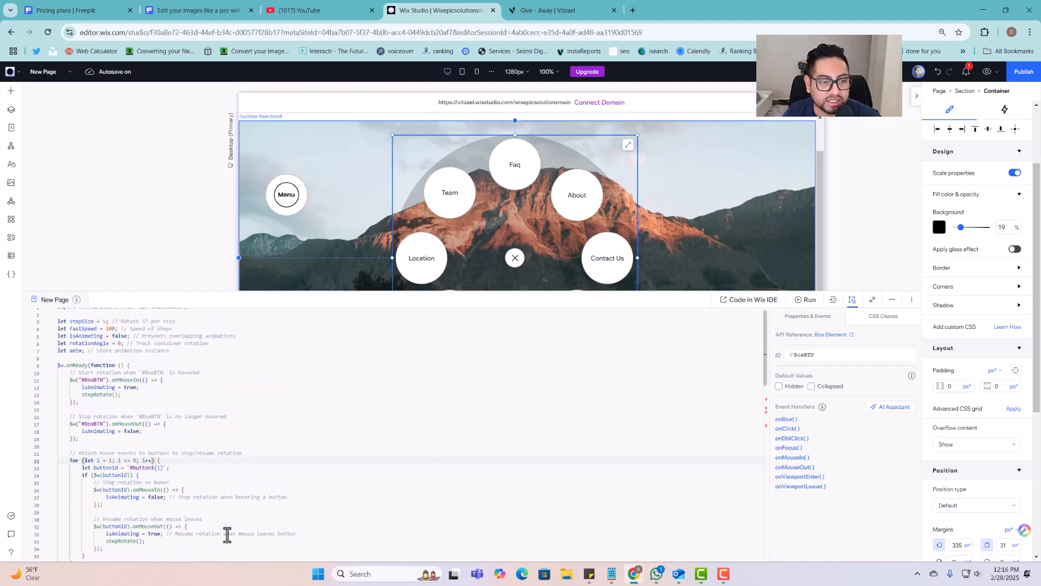
scroll(314, 493, "down", 2)
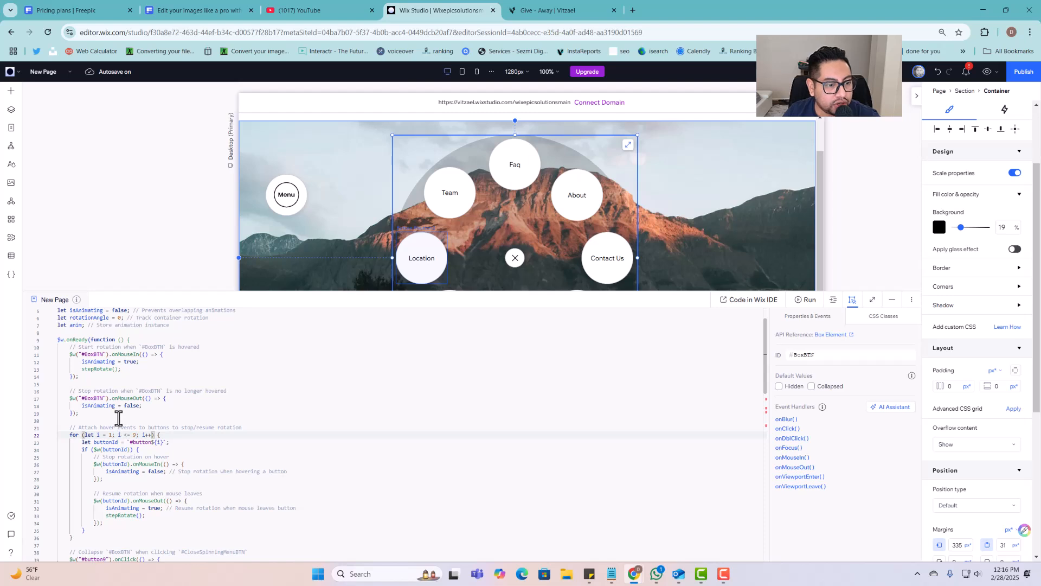
Compare the button ID pattern in the hover-event loop with the Faq button's element ID
scroll(124, 418, "down", 1)
left_click(141, 417)
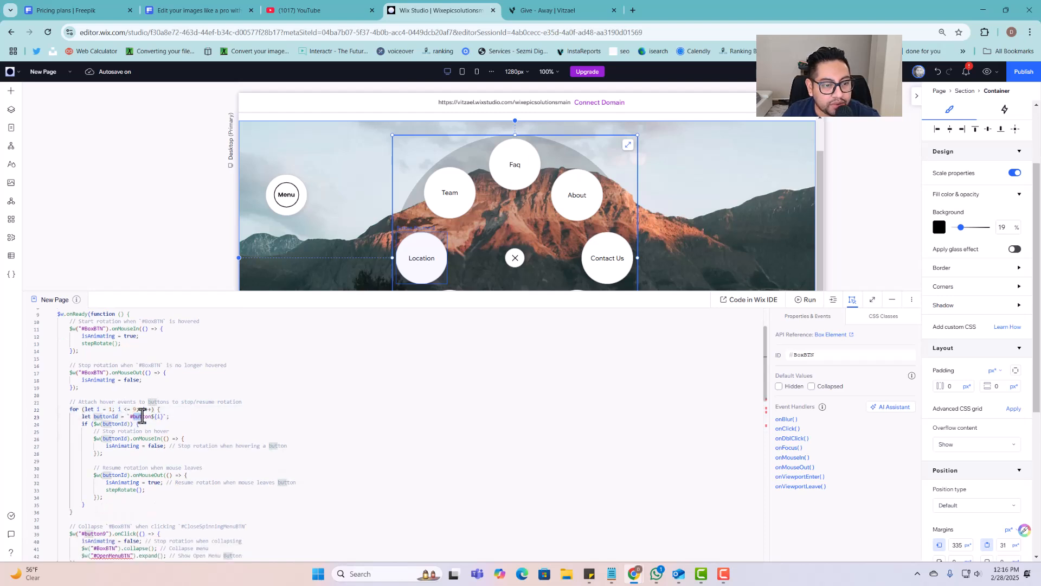
double_click(150, 416)
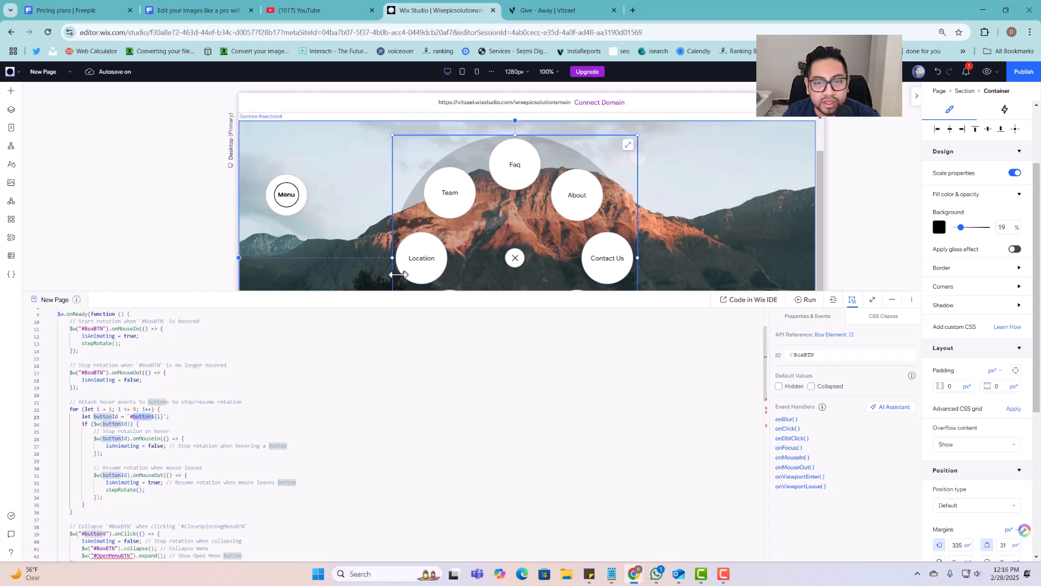
left_click(524, 175)
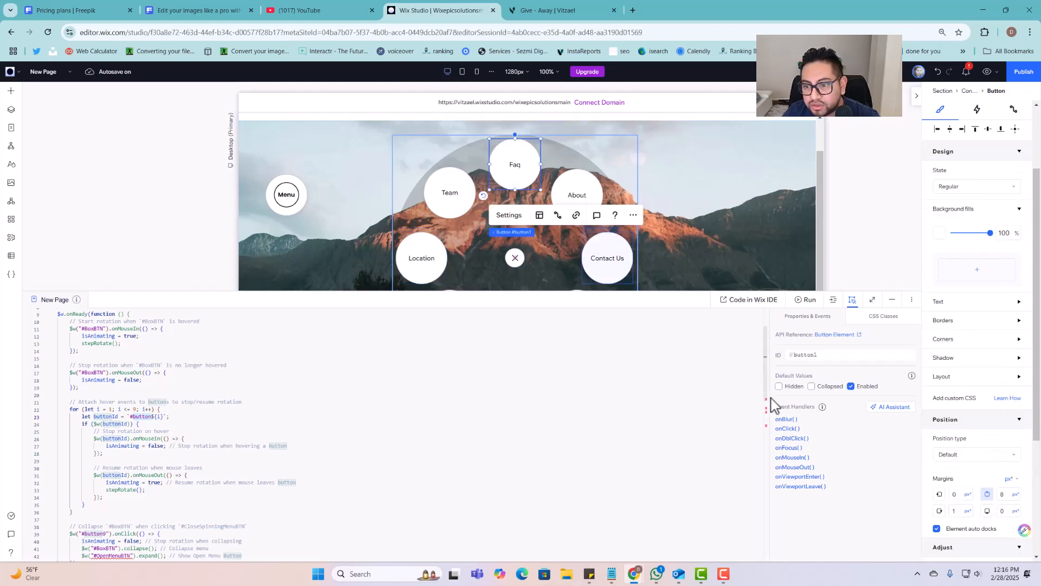
double_click(807, 355)
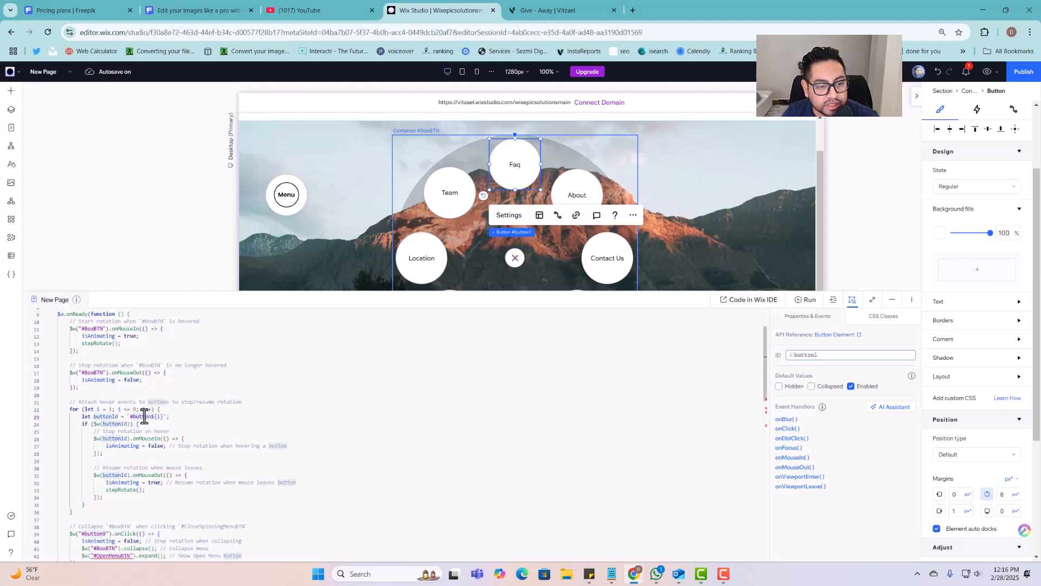
Rename the Menu button's element ID as OpenMenuBTN, matching the expand handler in the code
scroll(145, 416, "down", 3)
scroll(166, 457, "down", 1)
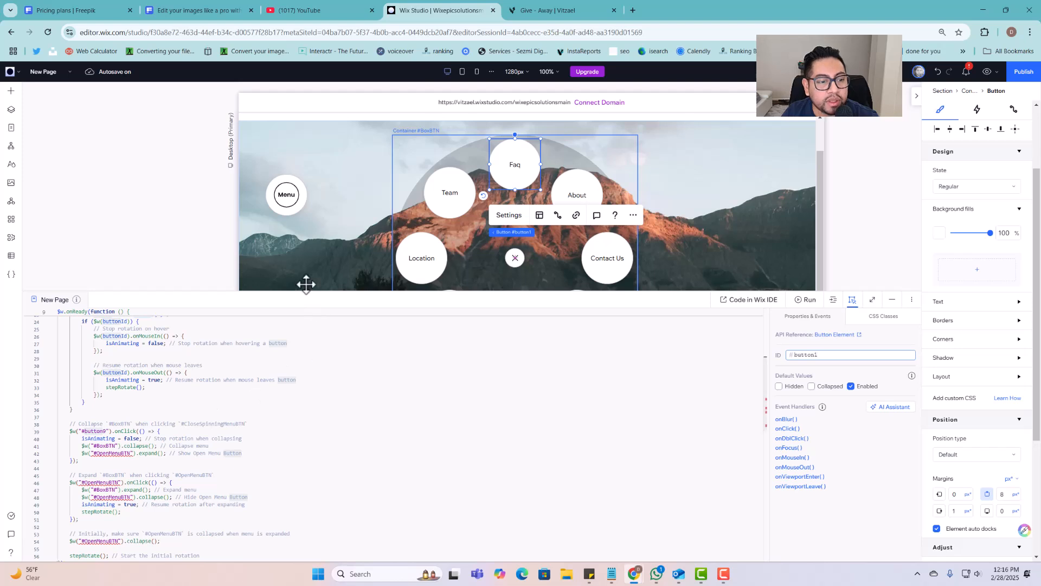
left_click(288, 193)
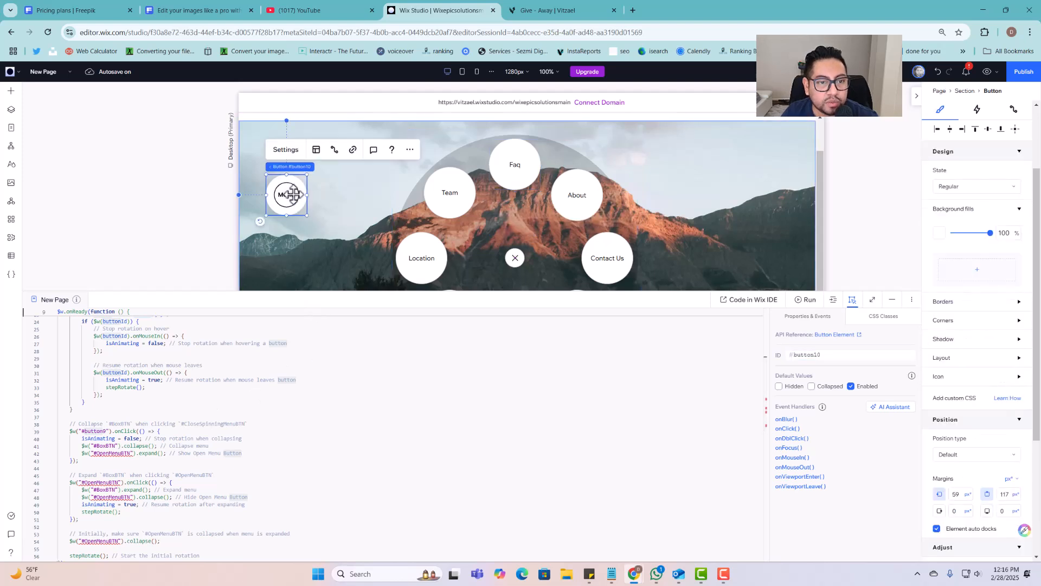
left_click(841, 355)
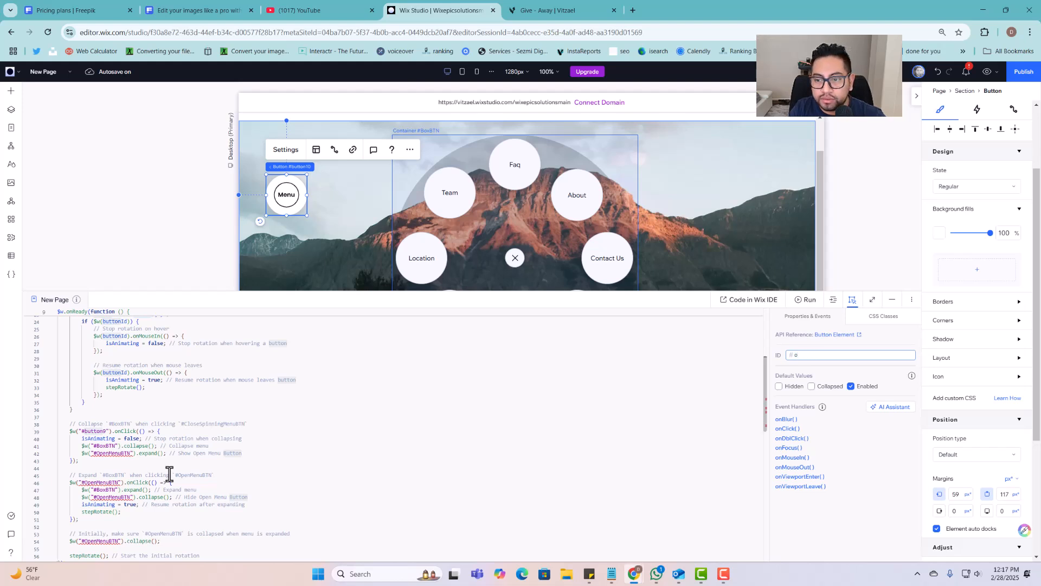
key("BackSpace")
type("C")
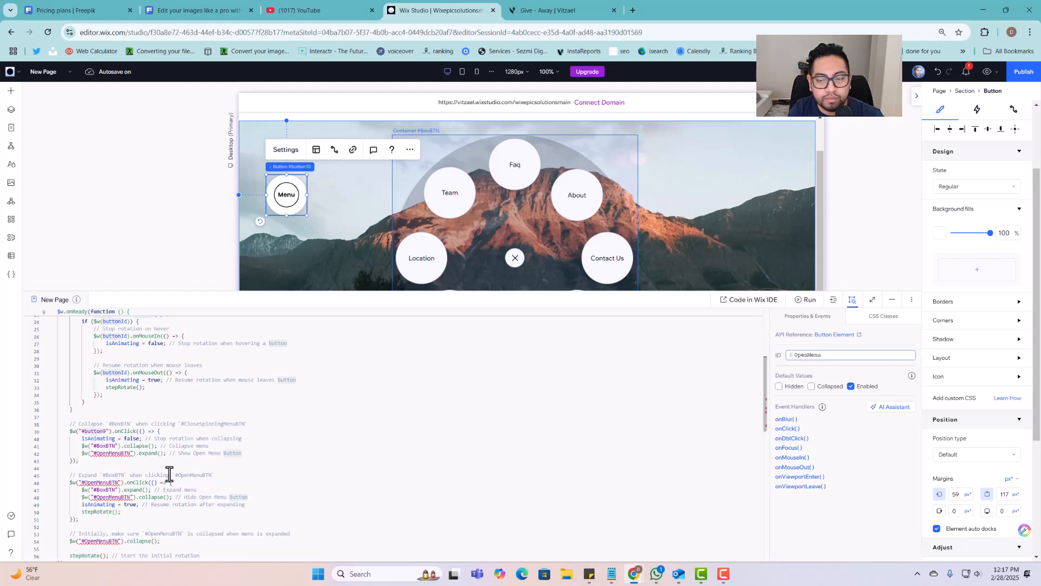
left_click(822, 355)
key("Return")
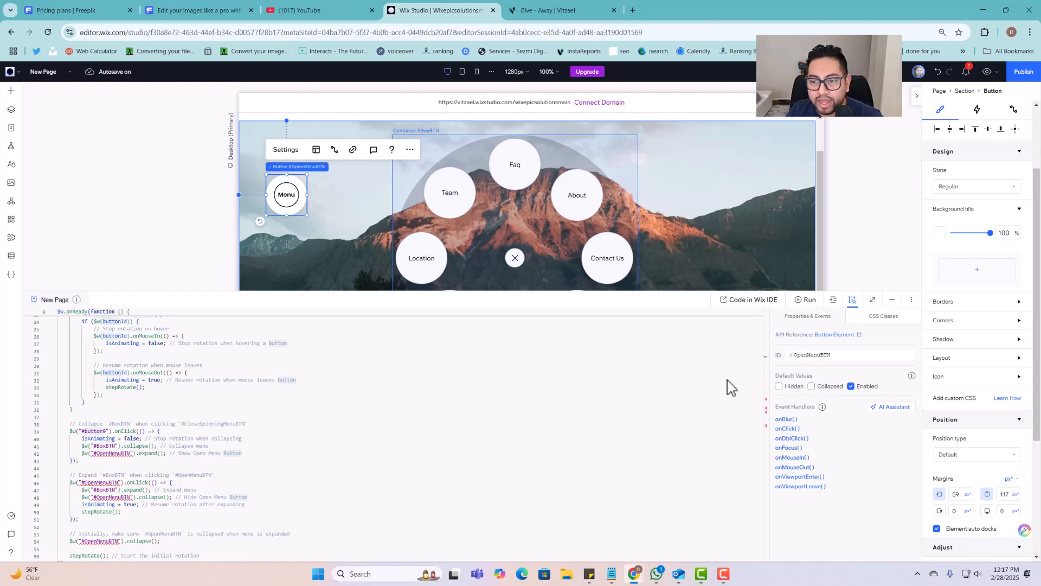
Preview the page to test the circular menu's rotation, and return to editing the site
left_click(114, 461)
scroll(122, 458, "down", 10)
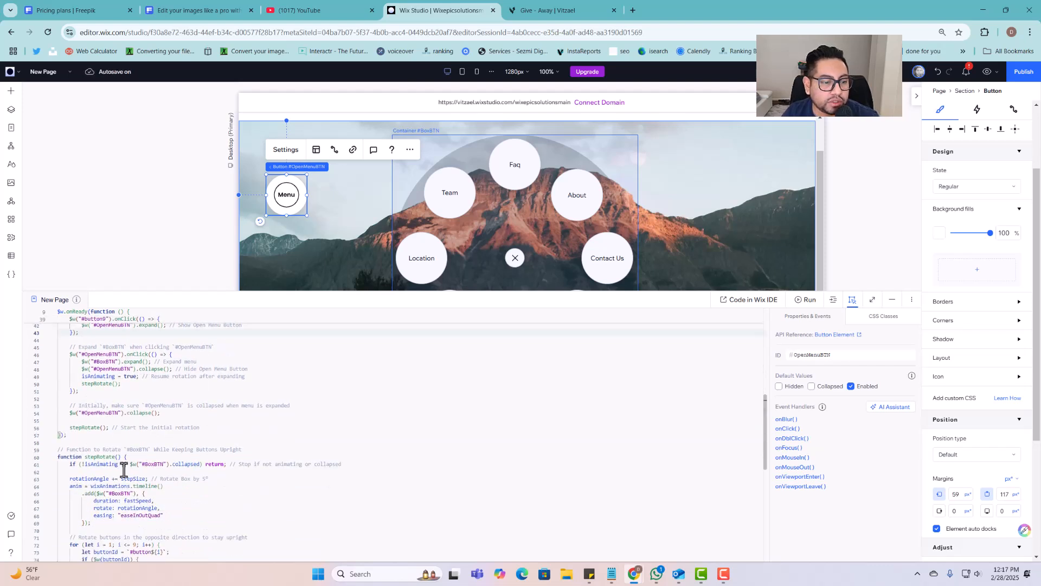
scroll(135, 472, "up", 18)
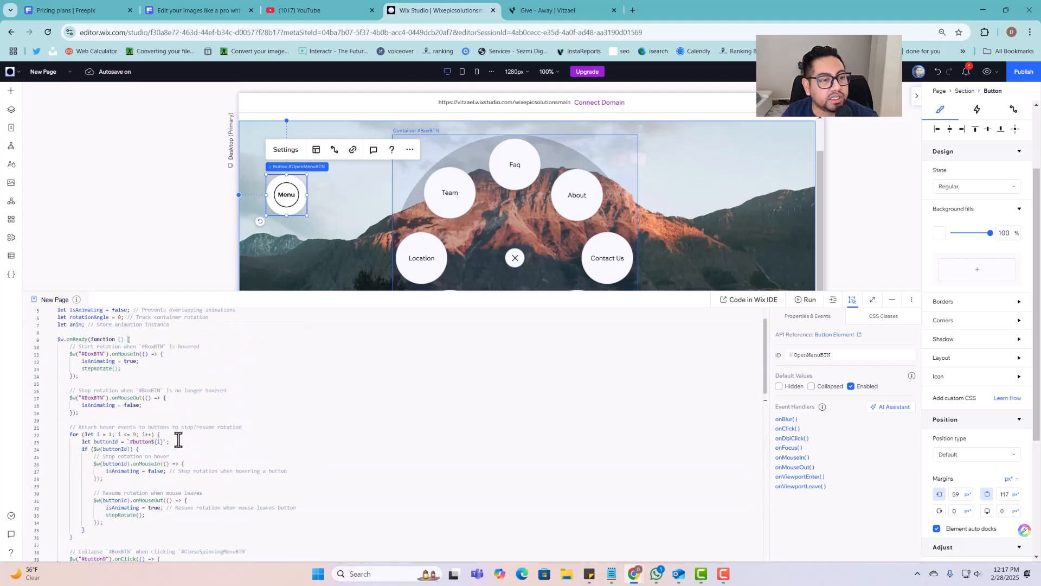
left_click(986, 72)
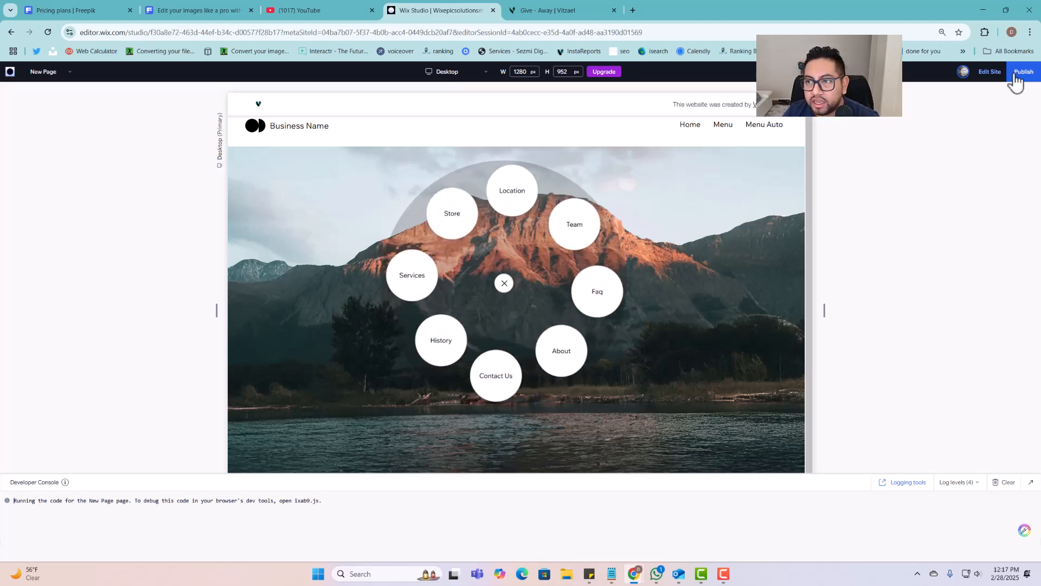
left_click(990, 72)
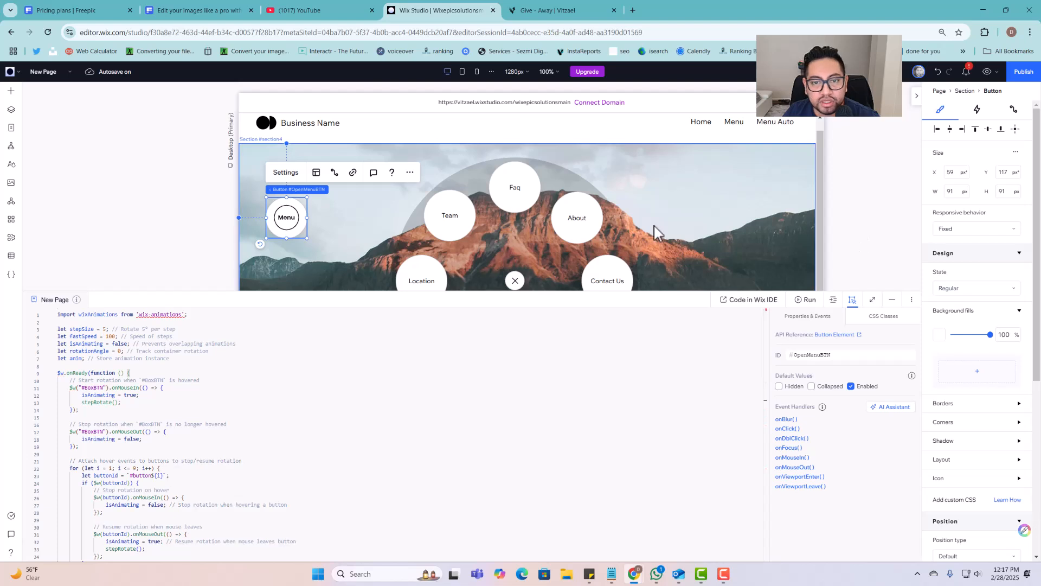
Enlarge the code area and review New Page's full rotation code, from the animation import to the stepRotate function
scroll(685, 263, "down", 1)
scroll(332, 330, "down", 1)
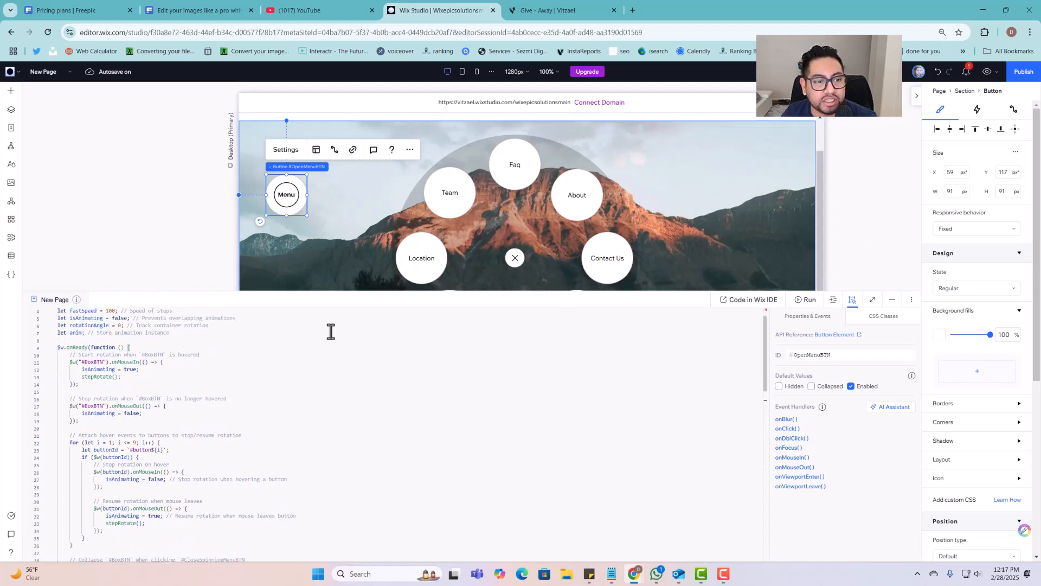
scroll(330, 331, "up", 1)
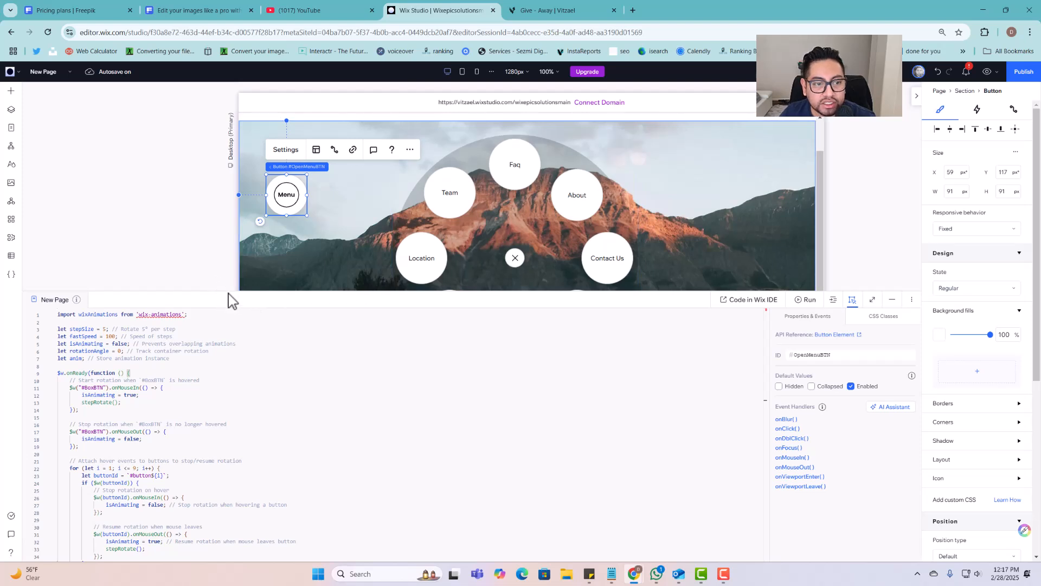
left_click_drag(222, 292, 237, 214)
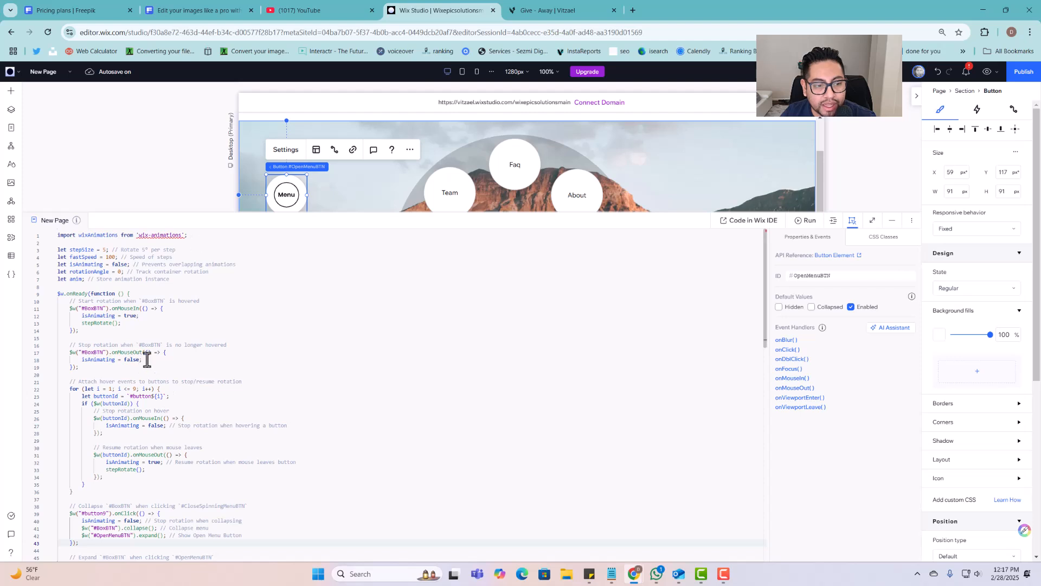
left_click(151, 236)
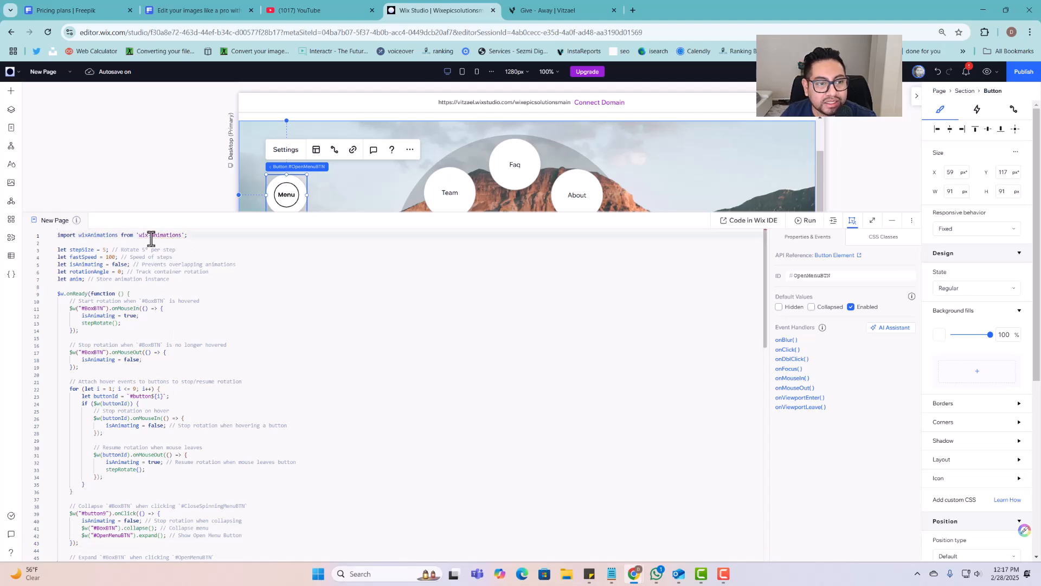
left_click(253, 308)
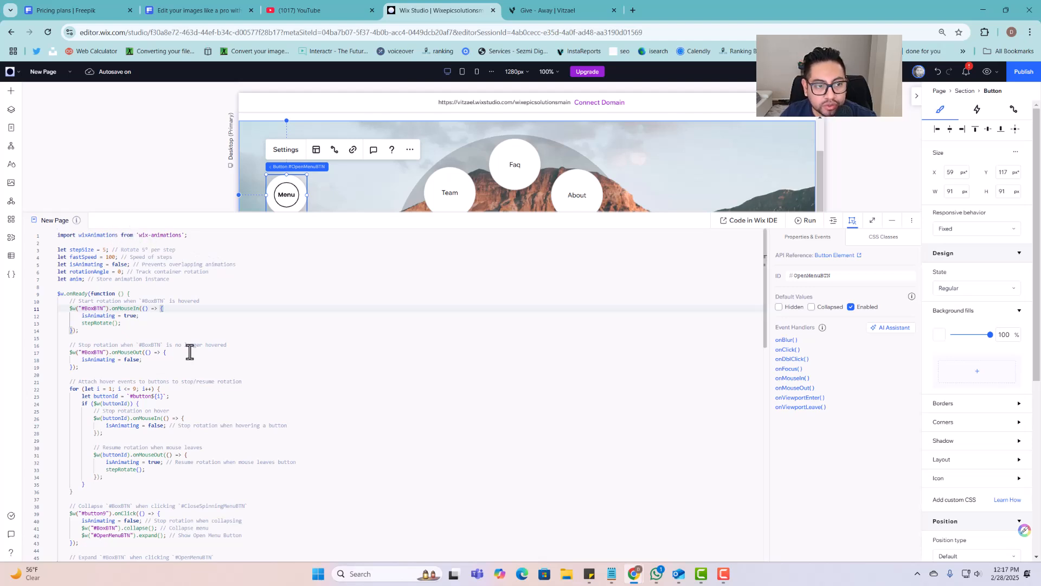
scroll(205, 450, "down", 6)
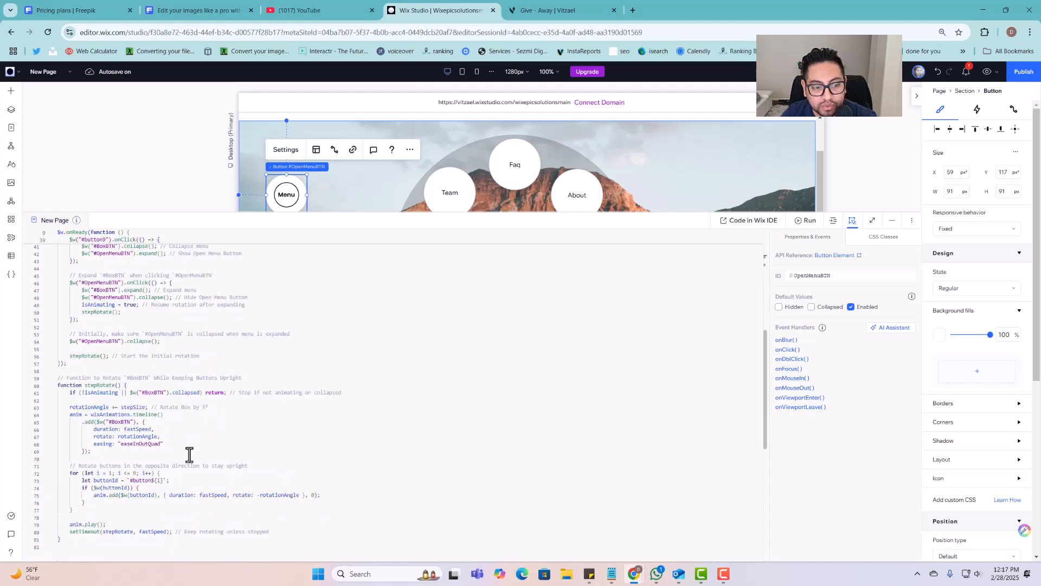
scroll(197, 472, "up", 6)
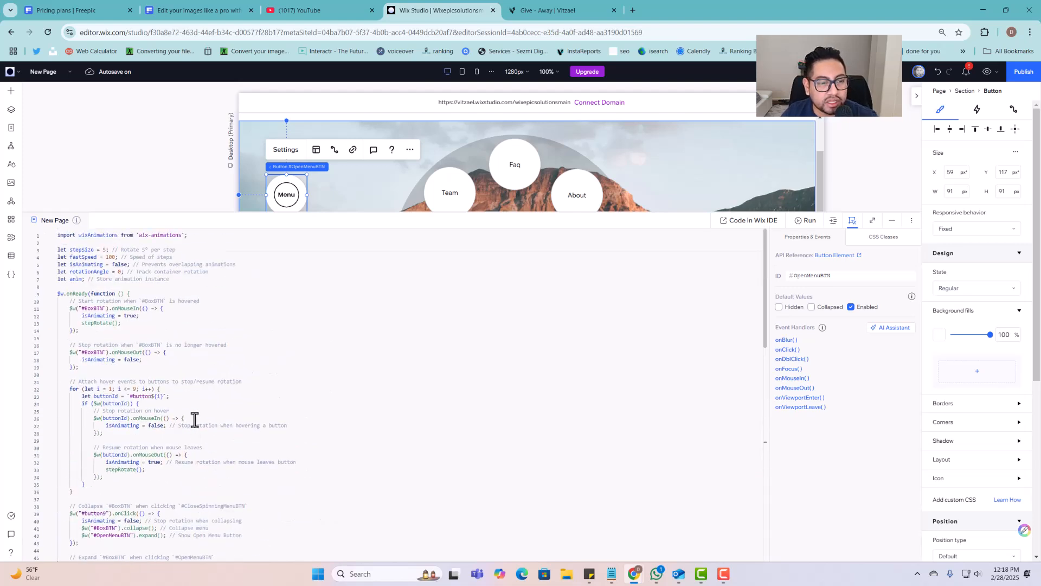
left_click(186, 337)
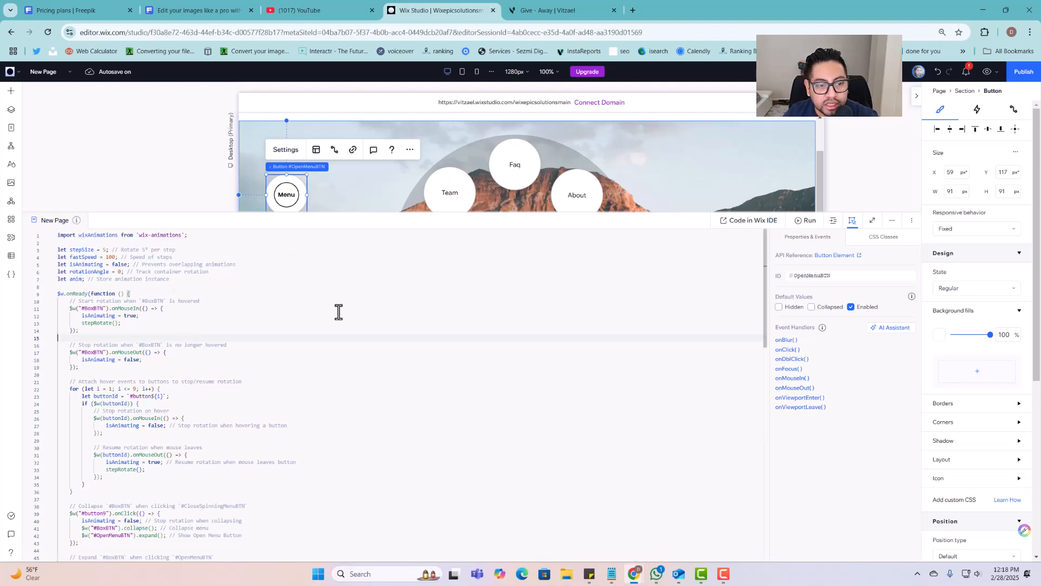
scroll(380, 418, "down", 8)
scroll(328, 433, "up", 5)
scroll(325, 409, "up", 3)
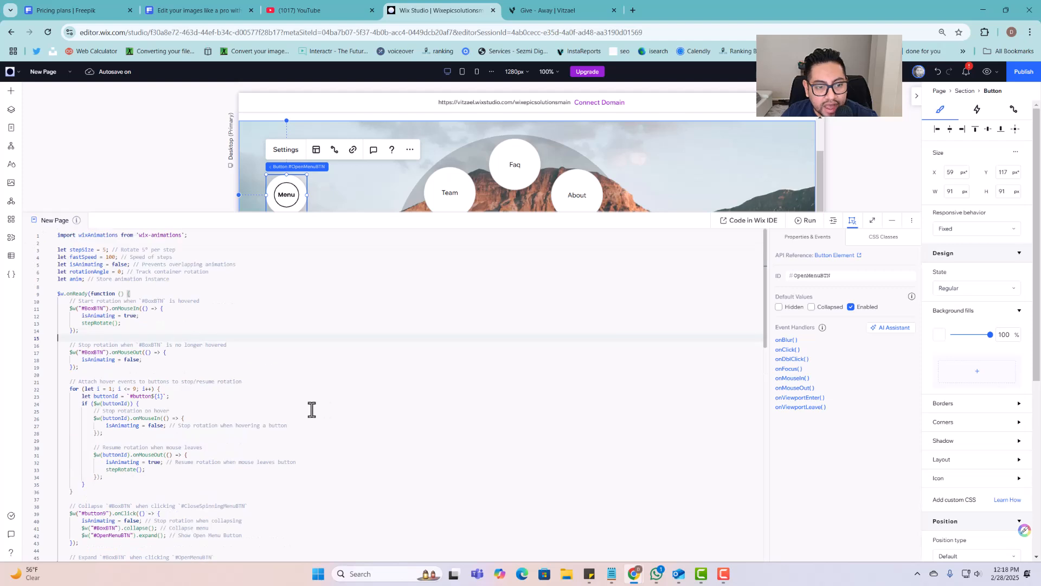
left_click(312, 410)
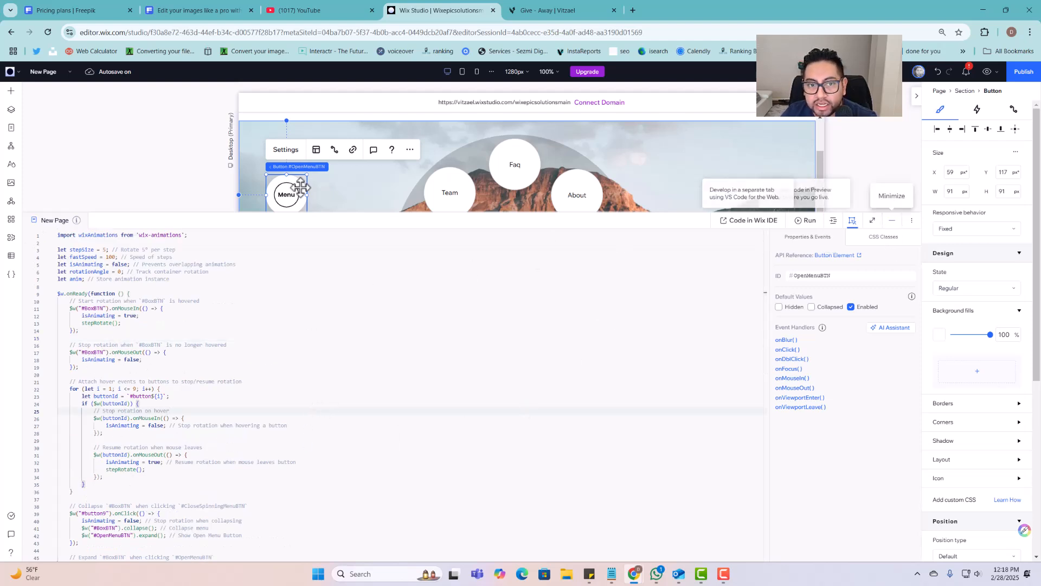
Duplicate New Page and name the copy "auto menu"
left_click_drag(194, 220, 196, 418)
left_click(11, 128)
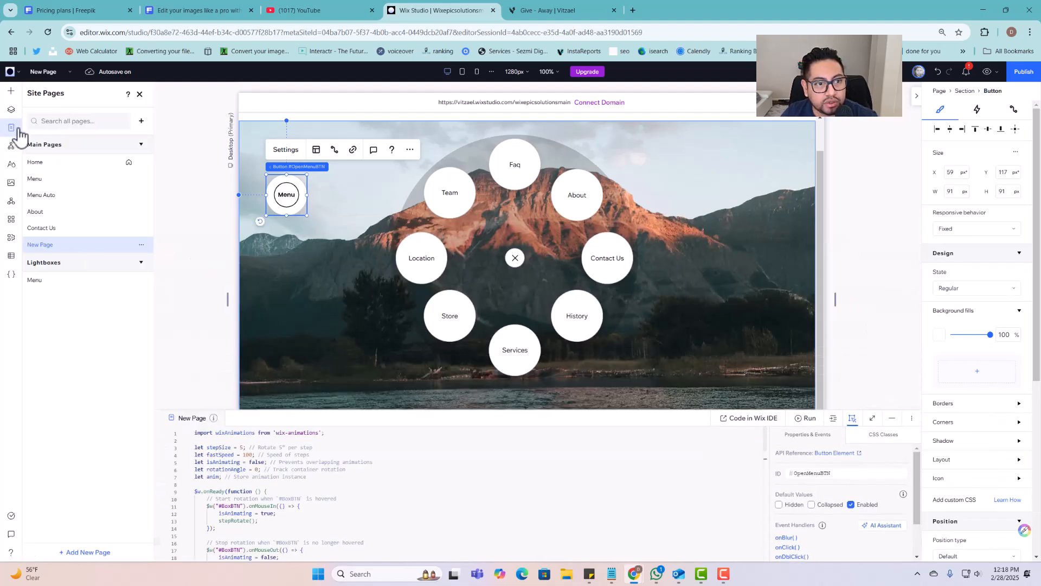
left_click(148, 245)
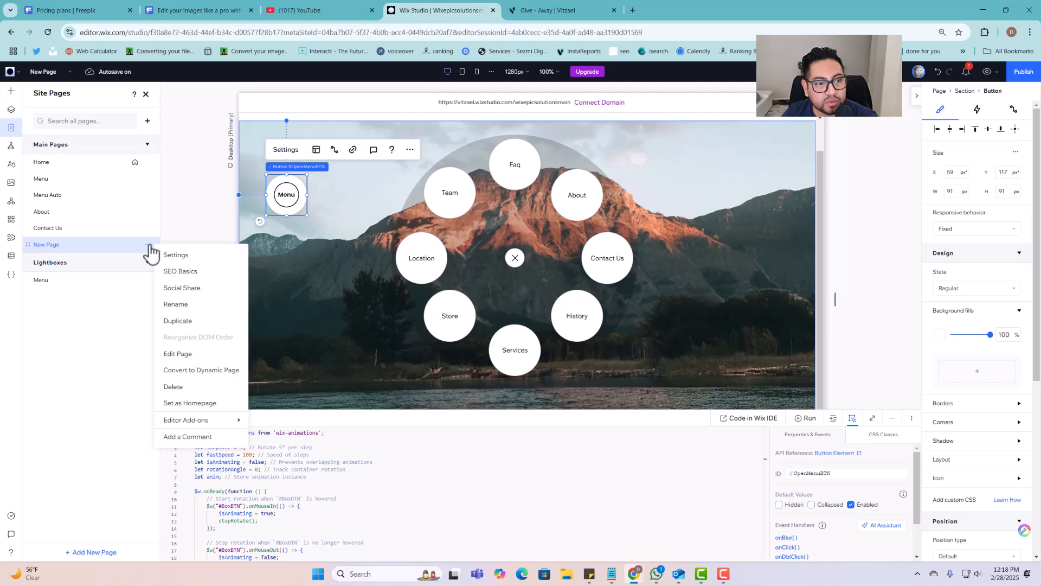
left_click(179, 321)
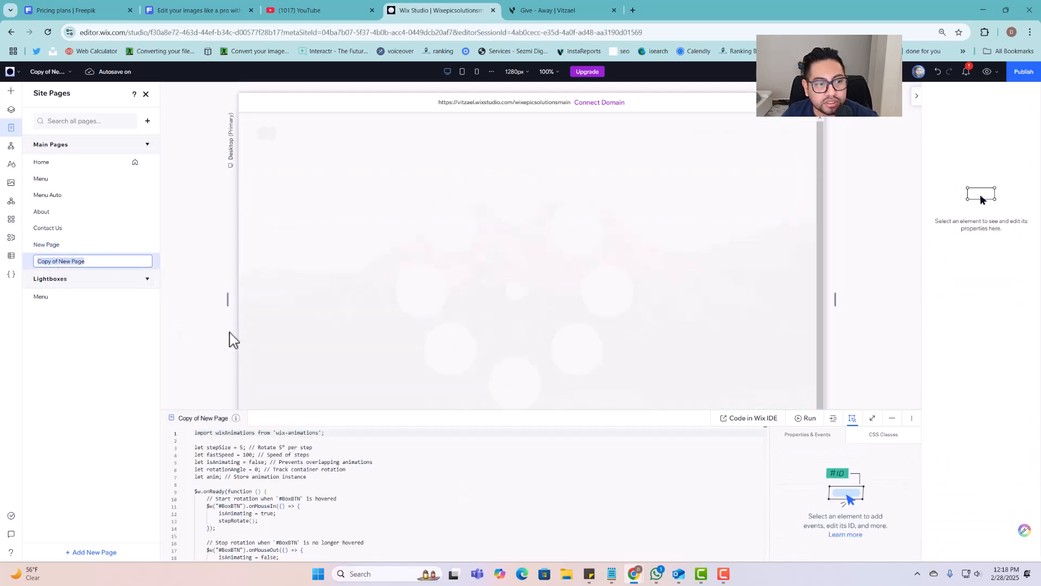
type("auto menu")
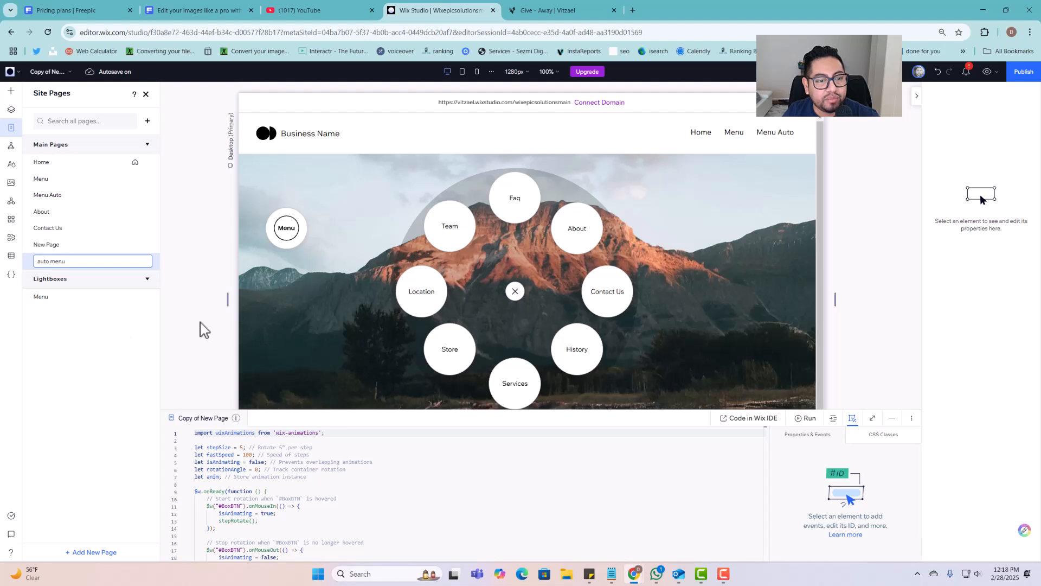
left_click(314, 262)
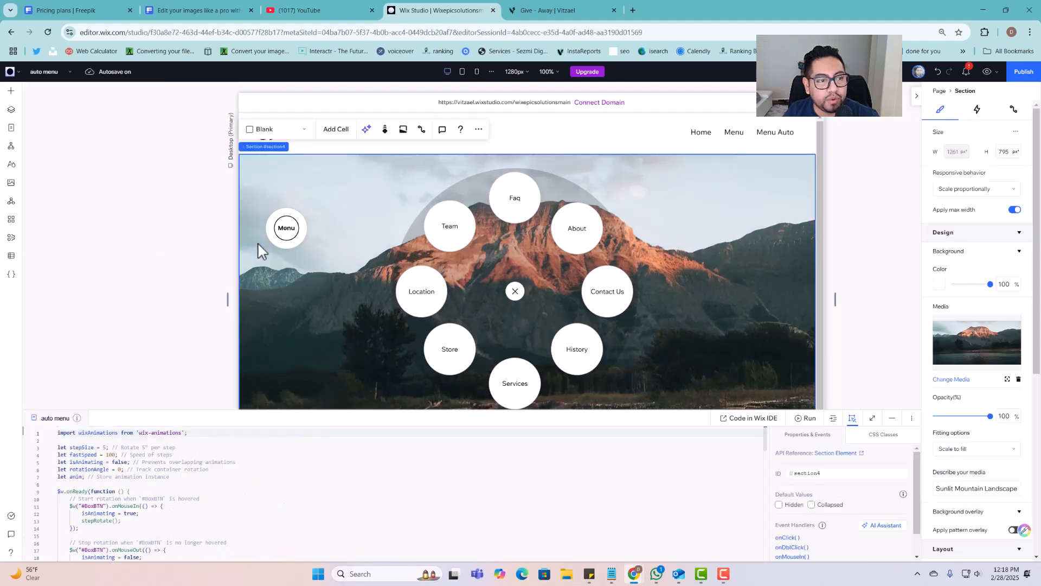
Open the Menu Auto page and copy all of its page code
left_click(11, 127)
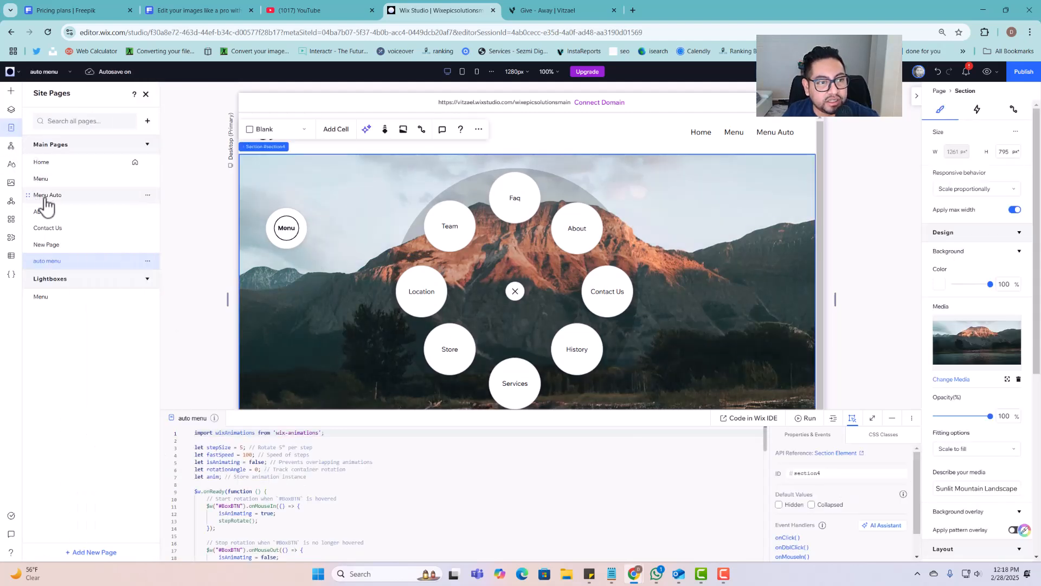
left_click(88, 199)
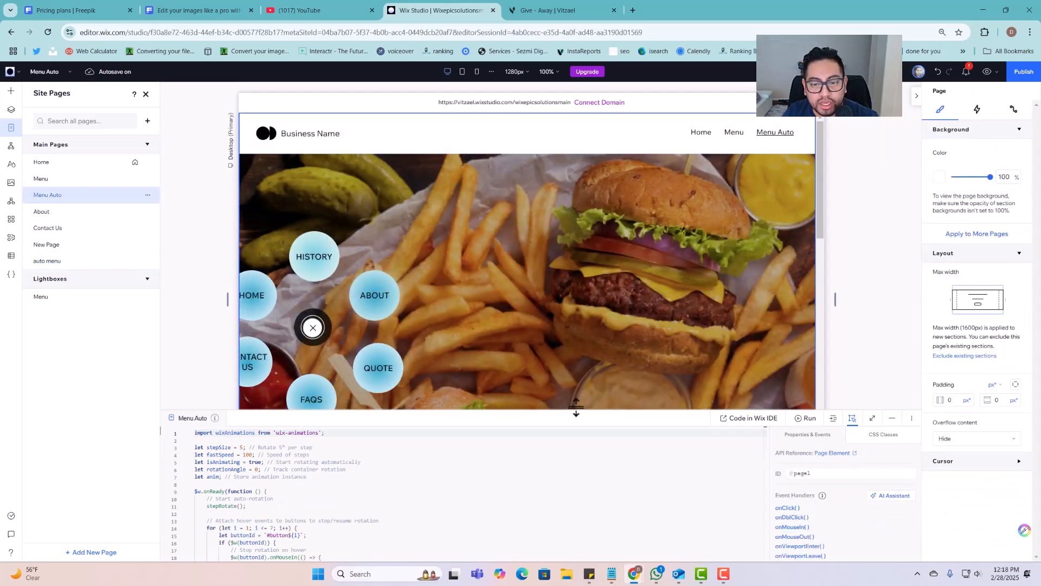
left_click_drag(577, 410, 577, 210)
scroll(458, 412, "down", 10)
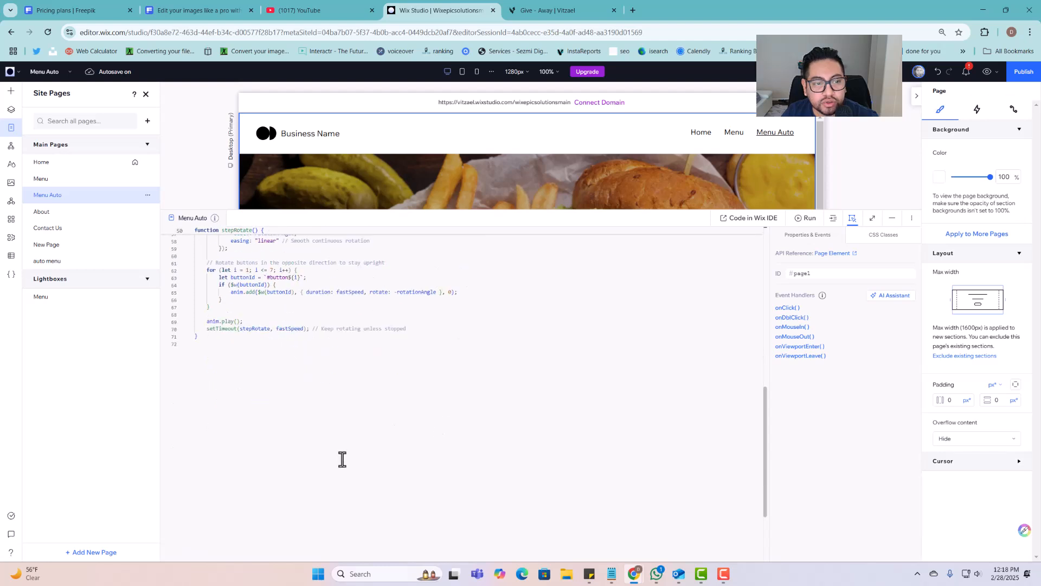
left_click_drag(342, 459, 225, 167)
key("ctrl+c")
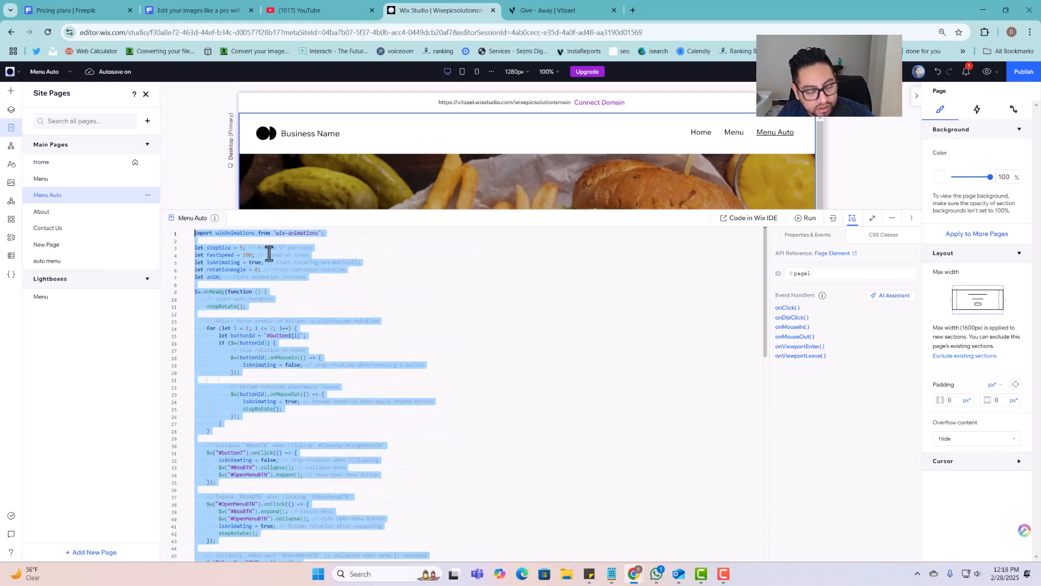
Replace all the code on the auto menu page with the code copied from Menu Auto
left_click(114, 263)
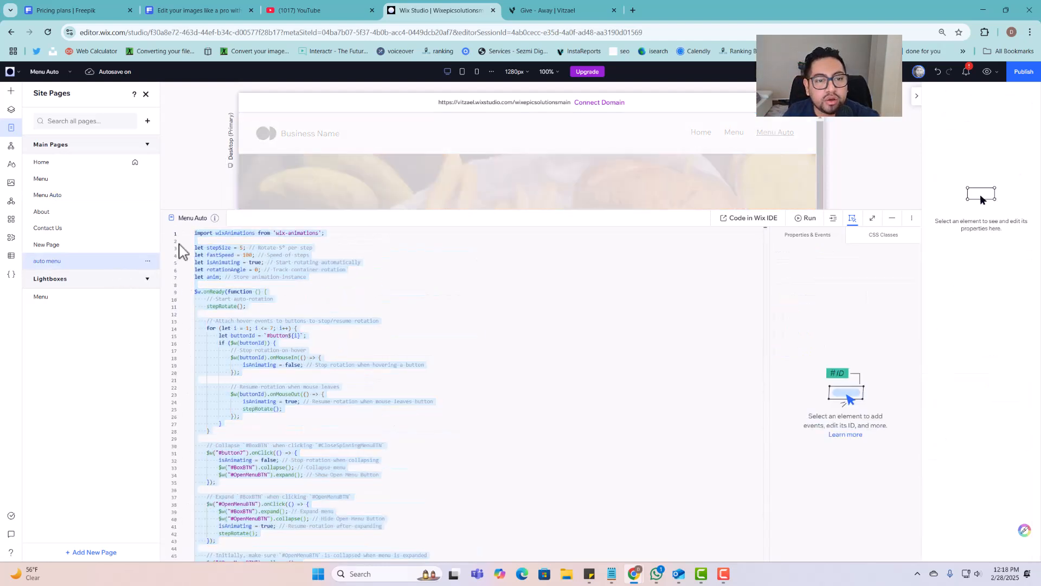
scroll(325, 434, "down", 10)
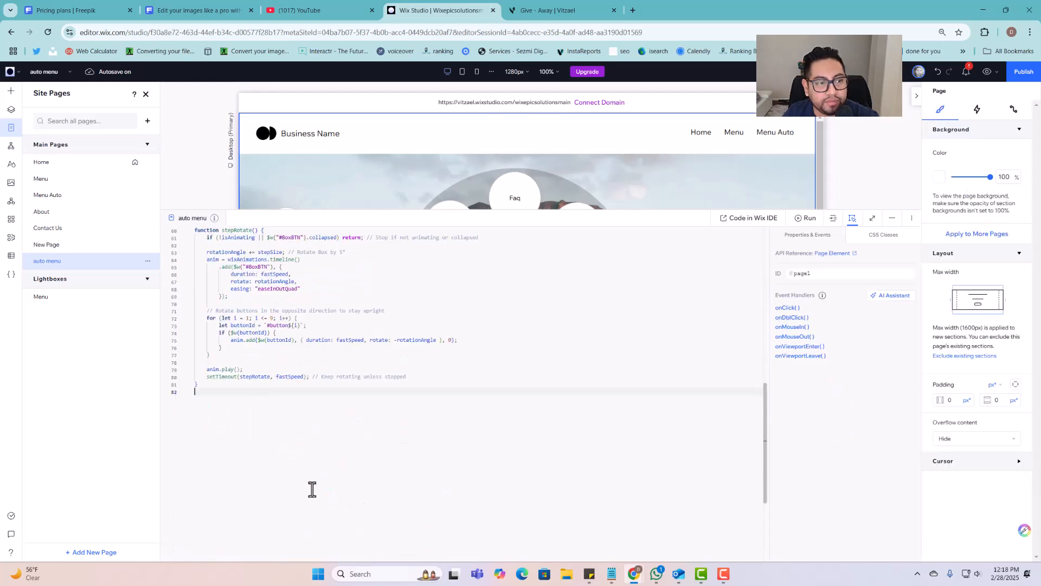
left_click_drag(308, 487, 277, 111)
key("BackSpace")
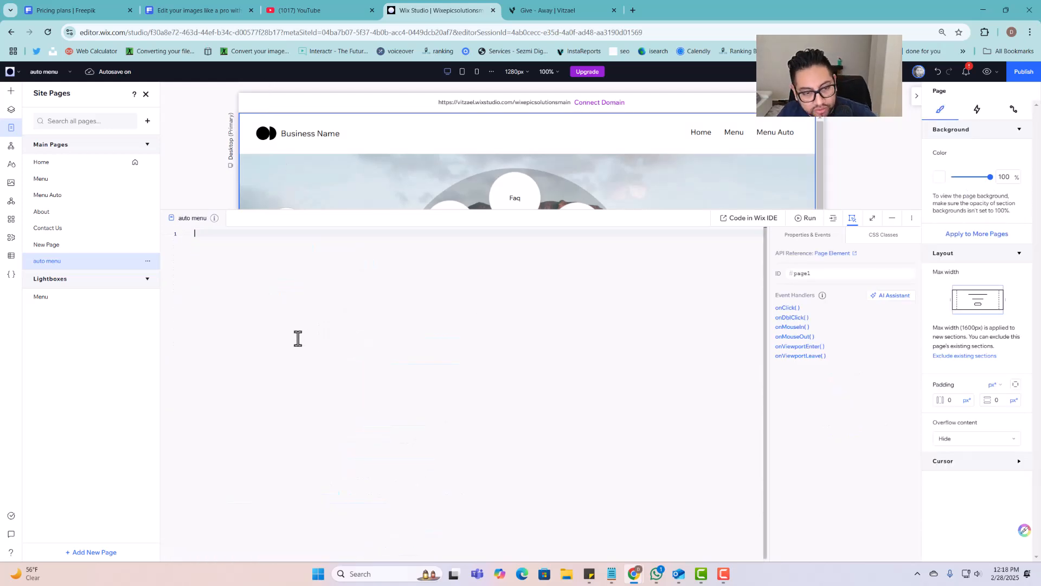
key("ctrl+v")
scroll(324, 374, "up", 10)
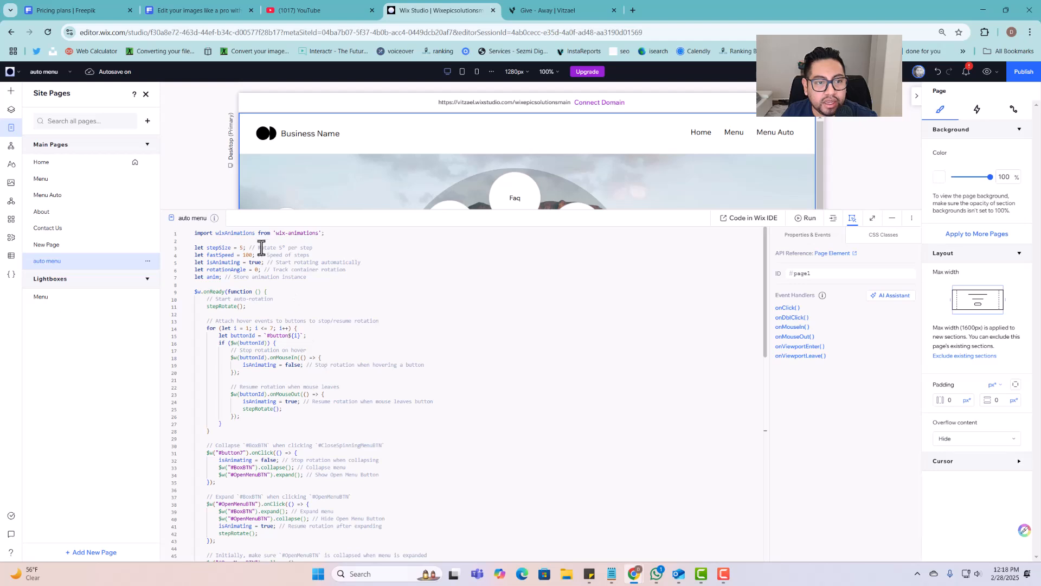
Set the upper limit to 9 in the hover-event and counter-rotation loops of the auto menu page's code
left_click_drag(232, 206, 386, 333)
scroll(314, 436, "down", 2)
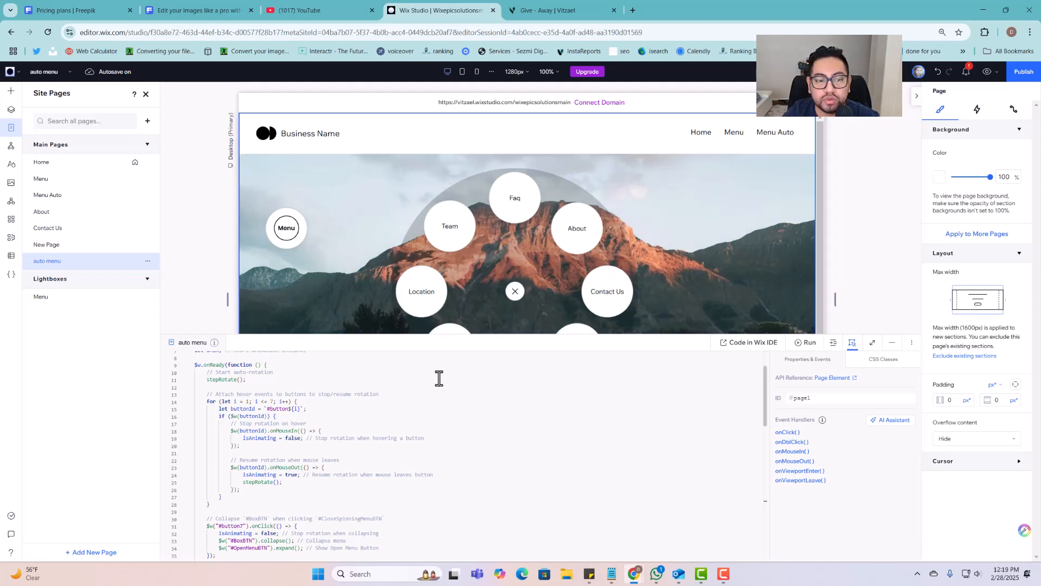
scroll(493, 222, "down", 1)
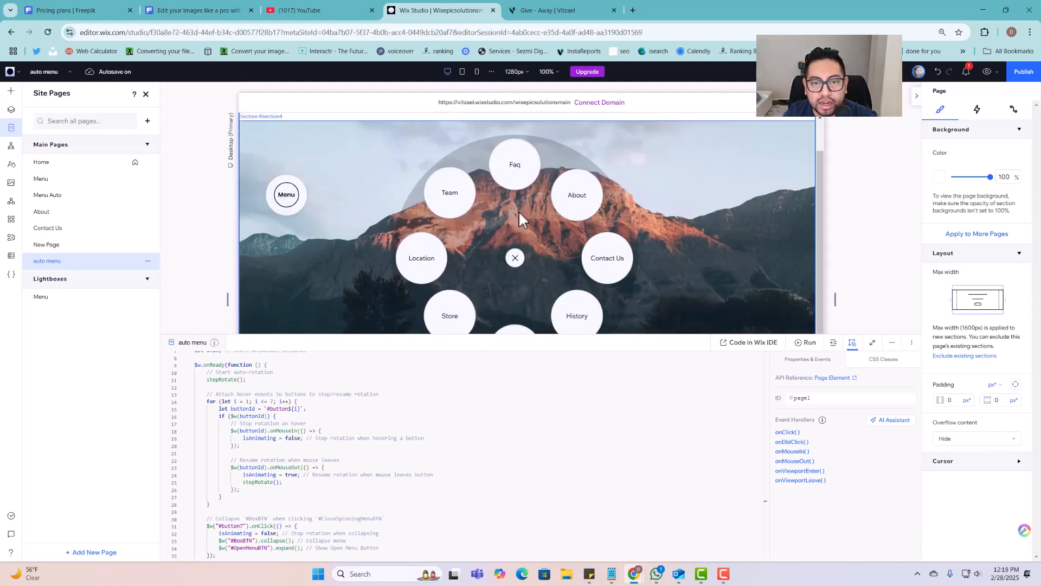
left_click(448, 194)
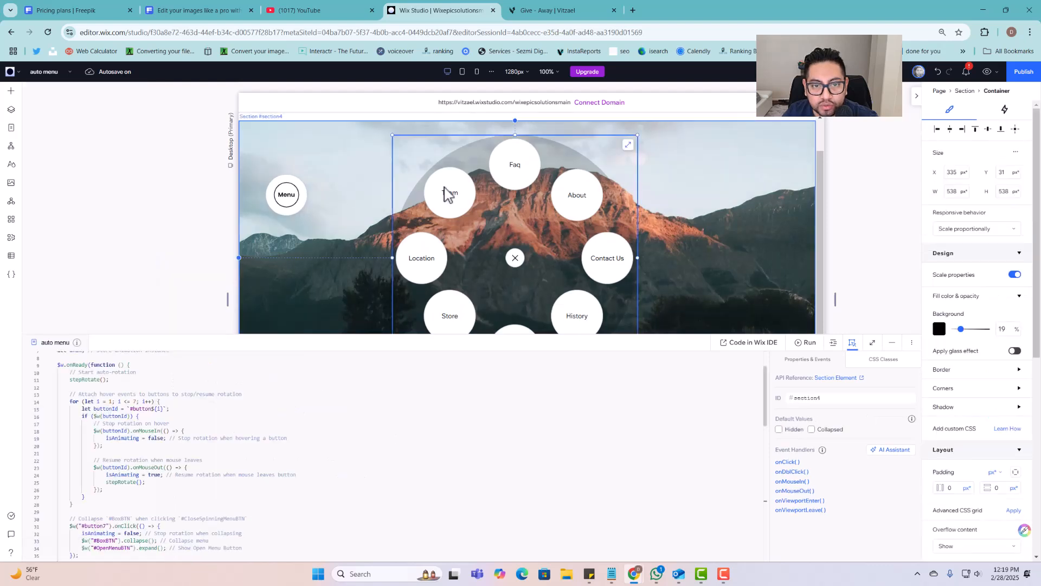
left_click(448, 194)
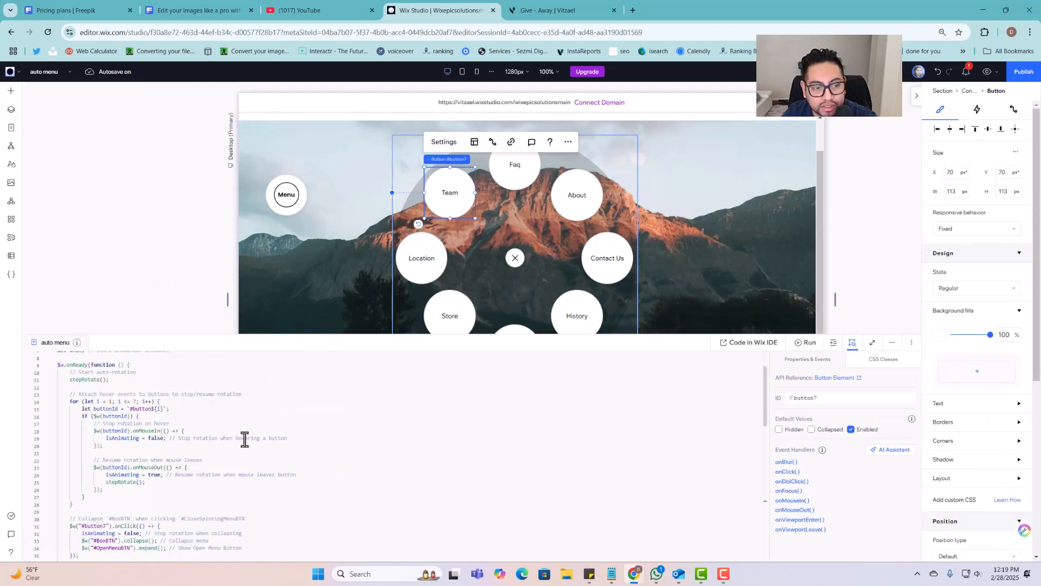
left_click(136, 402)
scroll(136, 403, "up", 2)
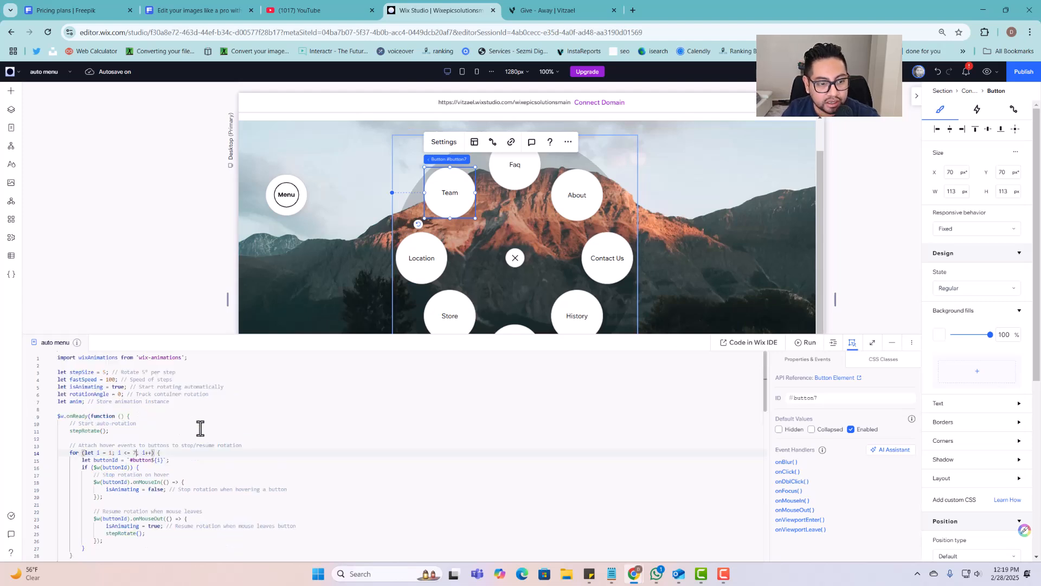
scroll(237, 441, "down", 10)
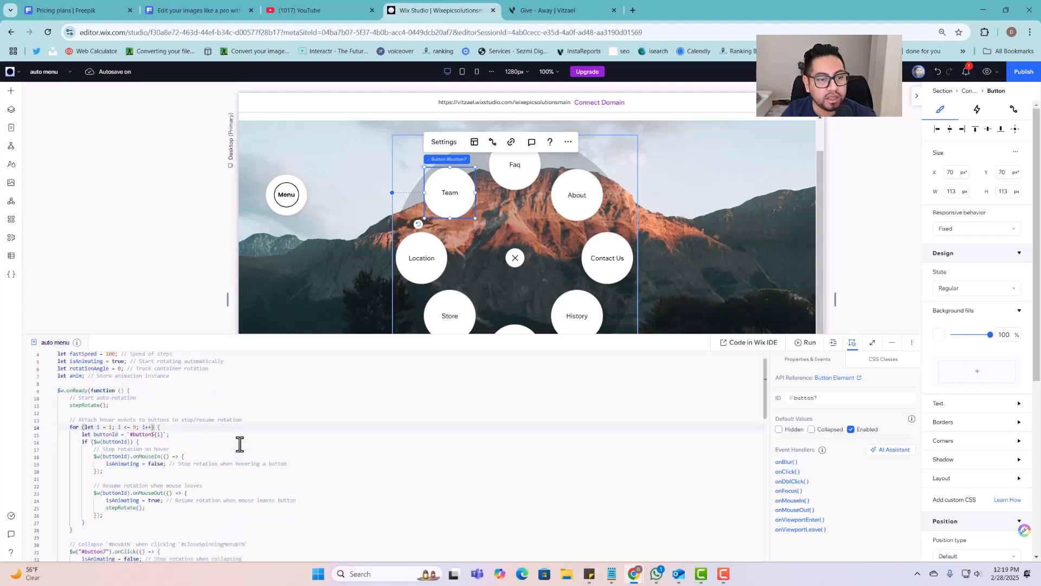
scroll(248, 460, "down", 4)
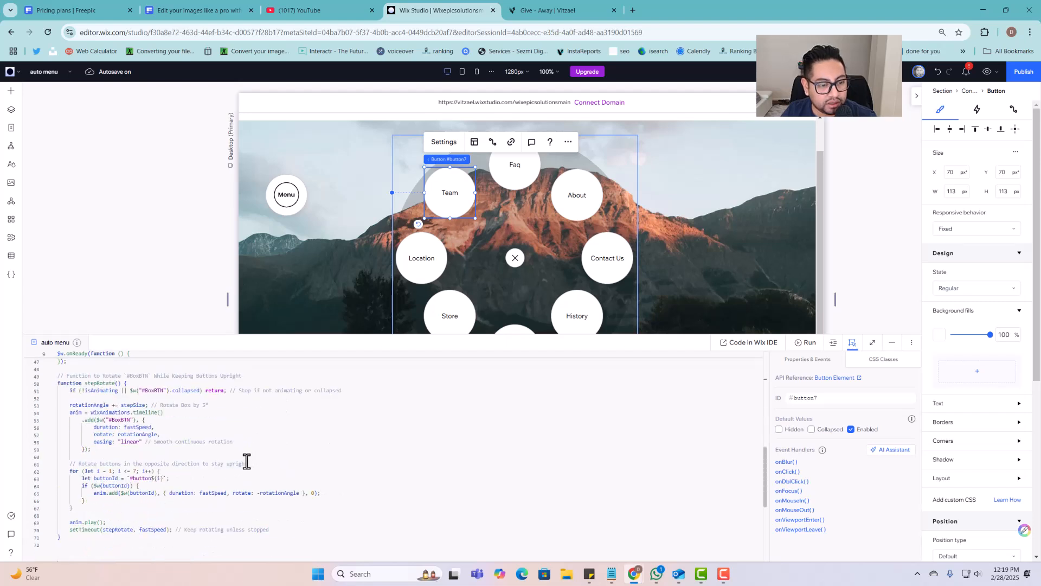
left_click(136, 470)
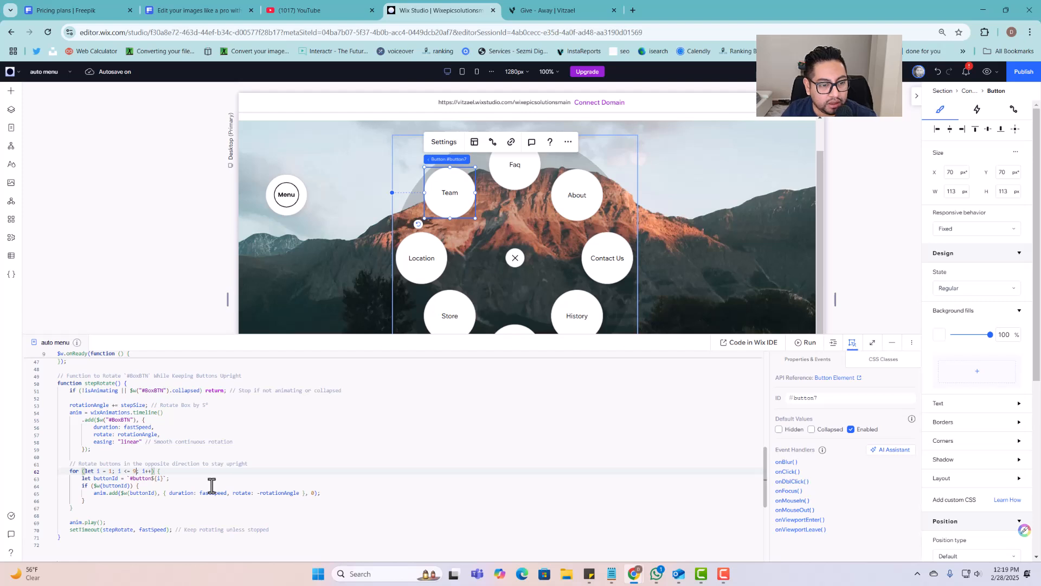
Change the button ID in the code's menu-collapse click handler to #button9, matching the central close button
scroll(233, 482, "up", 13)
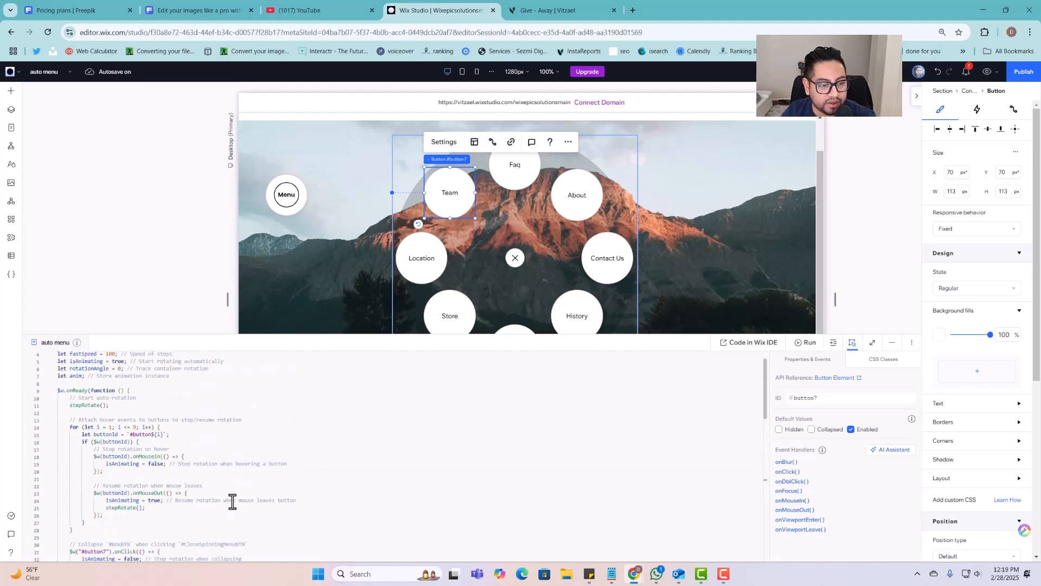
scroll(232, 500, "down", 3)
left_click(516, 259)
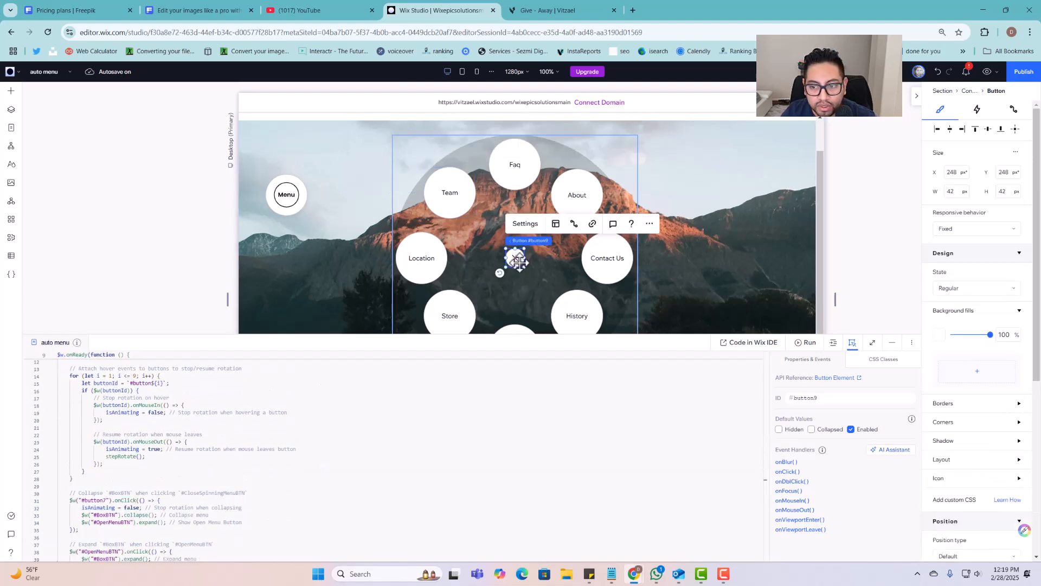
left_click(823, 398)
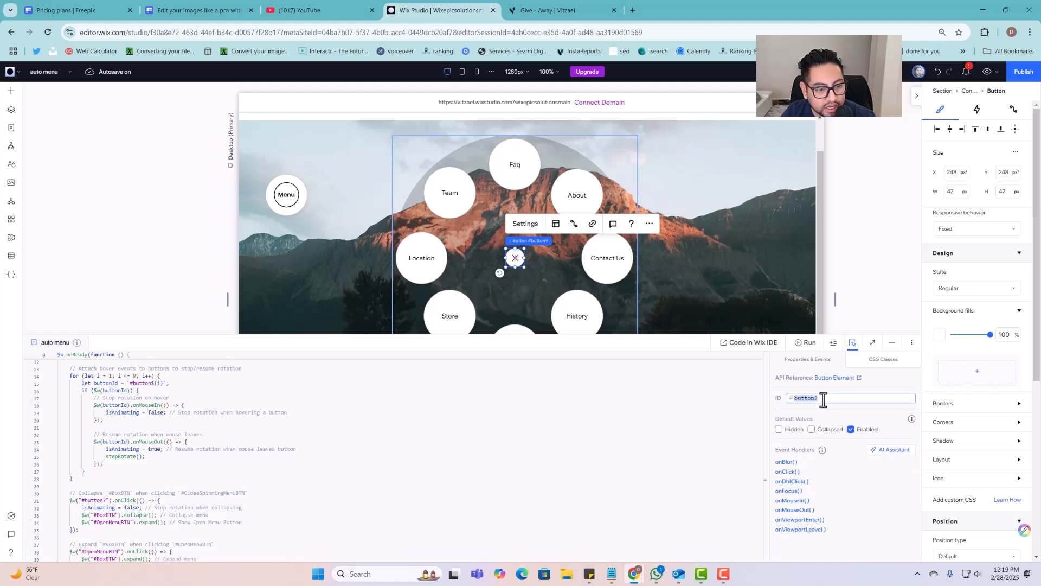
scroll(115, 465, "down", 3)
left_click(107, 449)
scroll(103, 449, "up", 2)
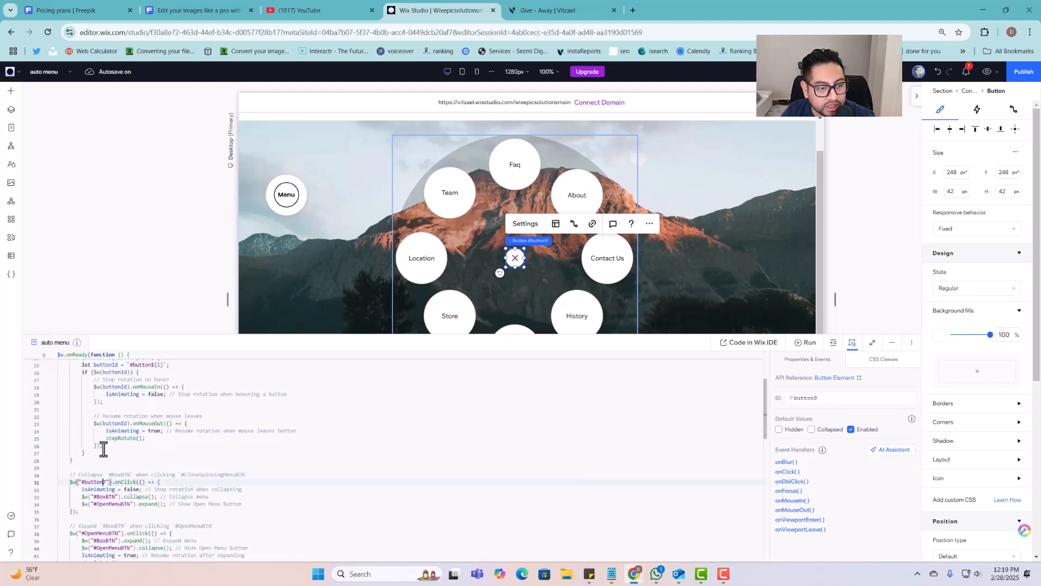
key("BackSpace")
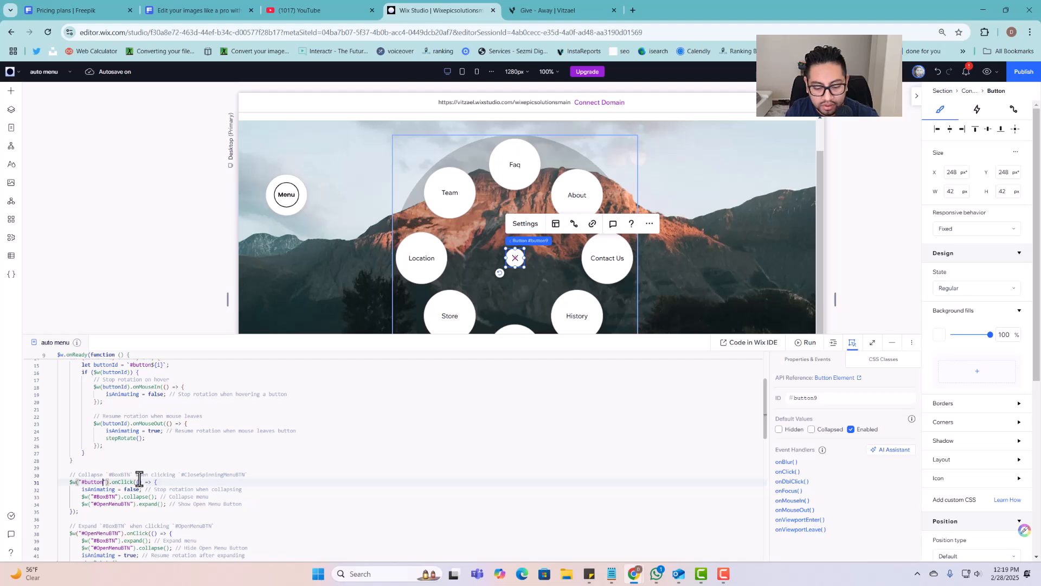
type("9")
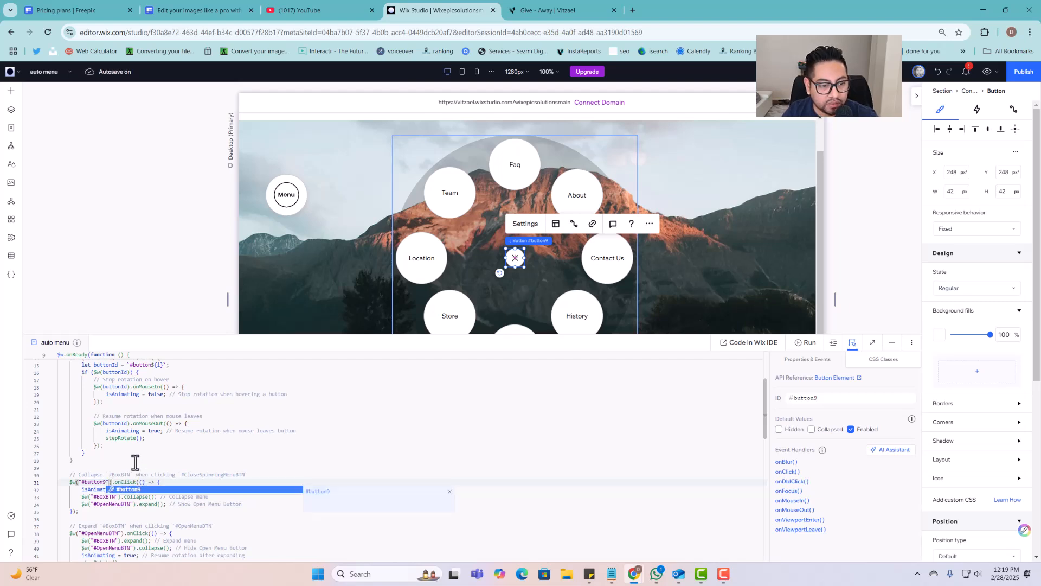
left_click(139, 453)
Review the remaining auto menu page code and preview the automatic rotation, including its behaviour over a menu button
scroll(147, 458, "down", 3)
scroll(154, 464, "down", 5)
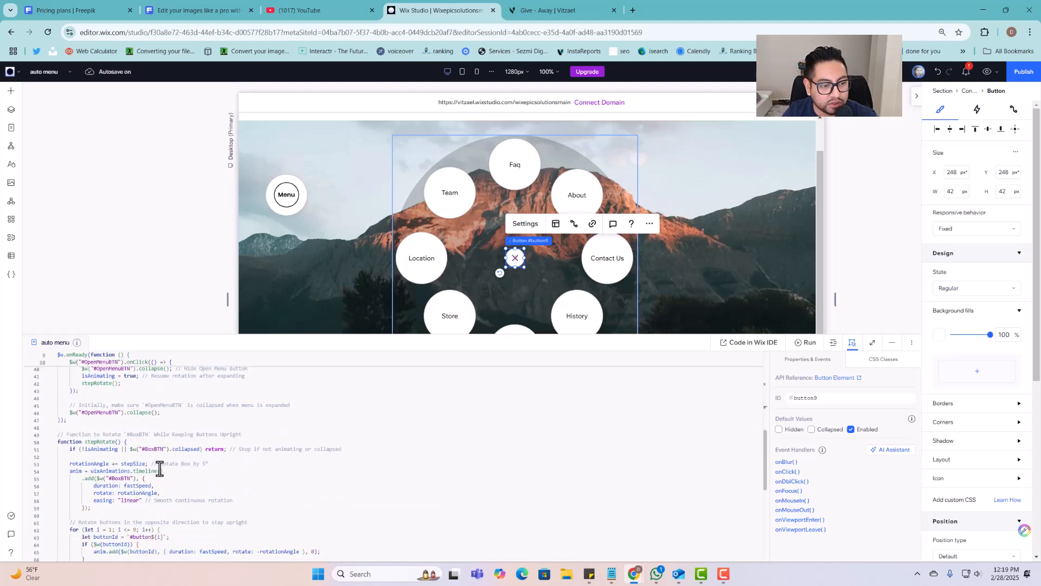
scroll(163, 472, "down", 3)
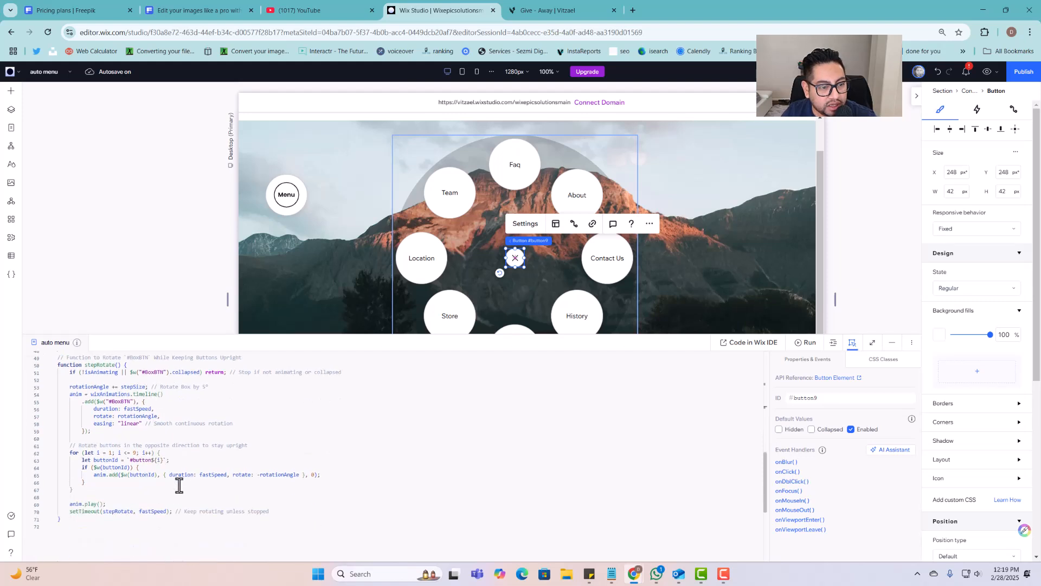
scroll(180, 485, "up", 15)
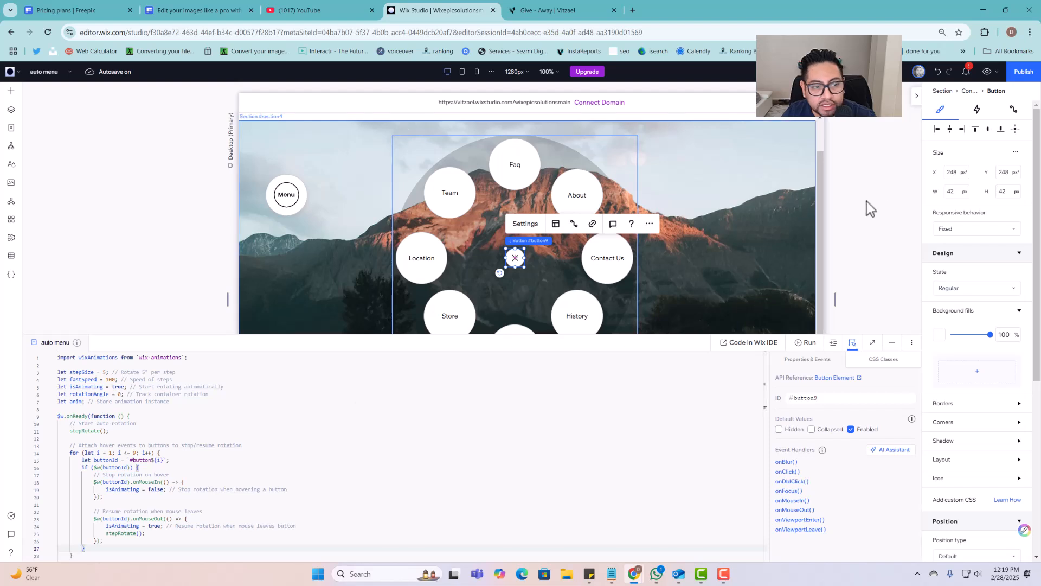
left_click(987, 71)
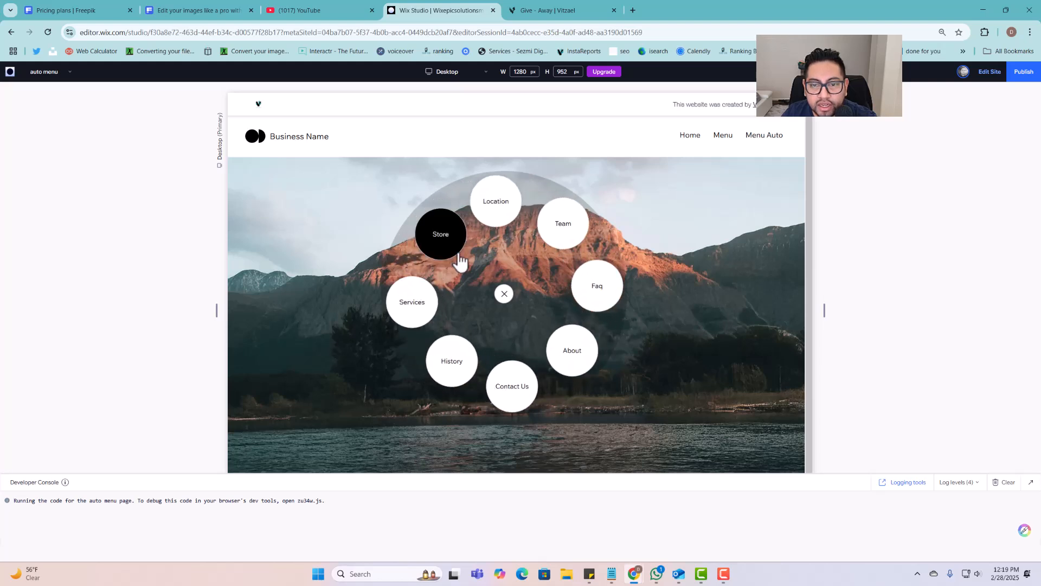
left_click(990, 72)
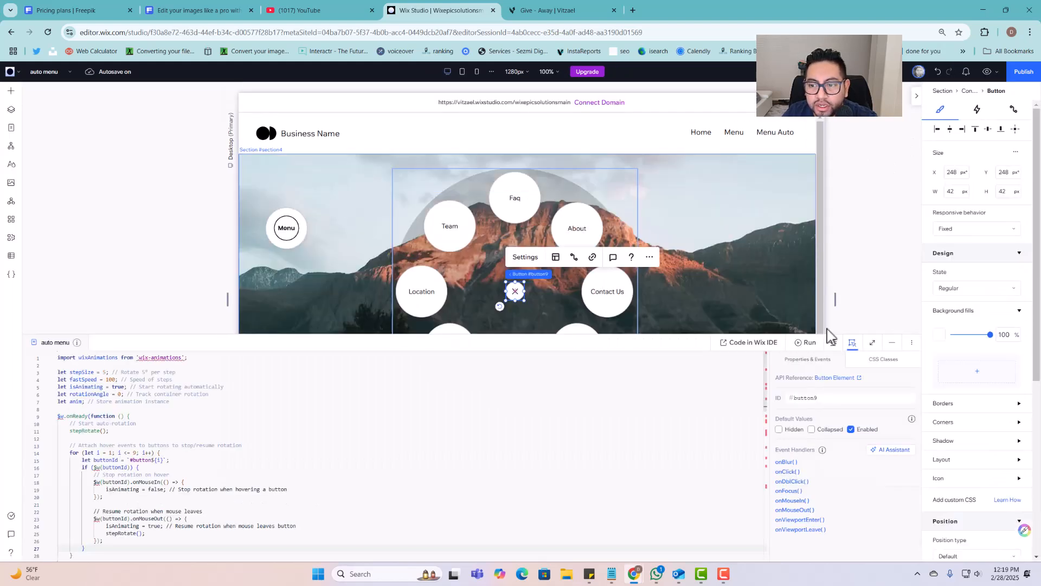
Hide the code editor and set the circular menu container's position type to Pinned
left_click(893, 342)
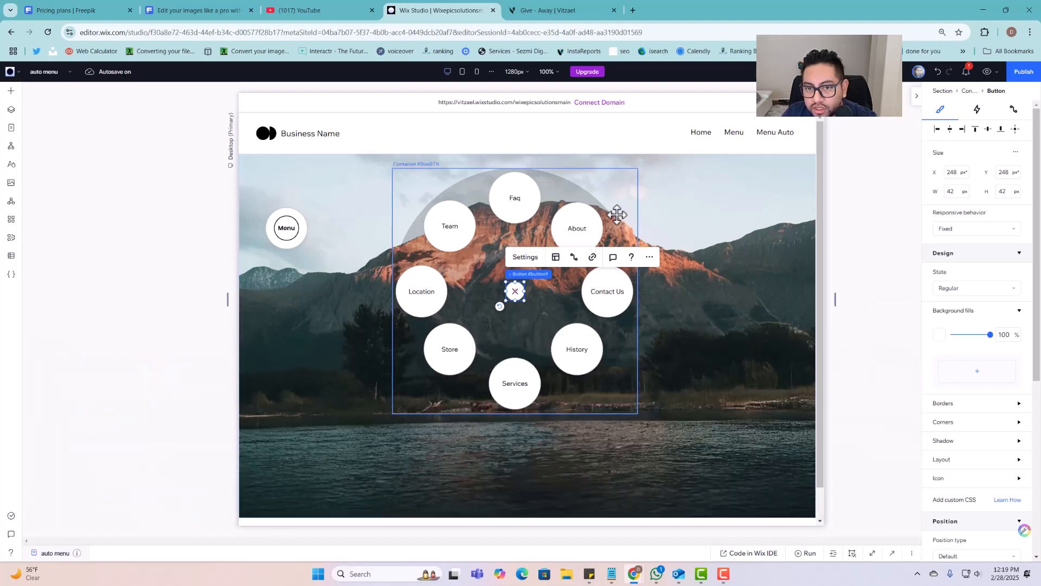
left_click(625, 189)
scroll(965, 342, "down", 6)
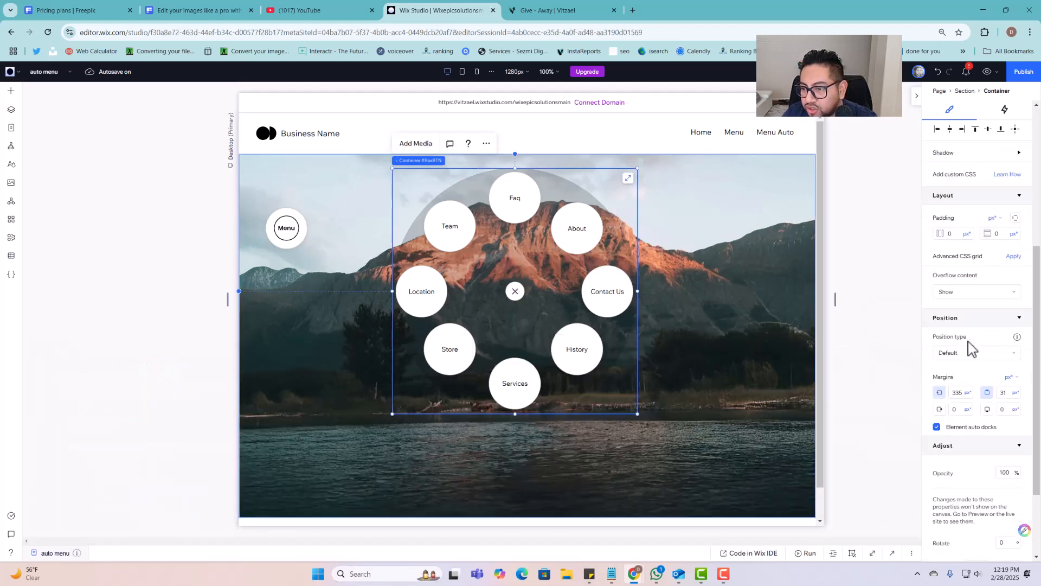
scroll(970, 360, "up", 3)
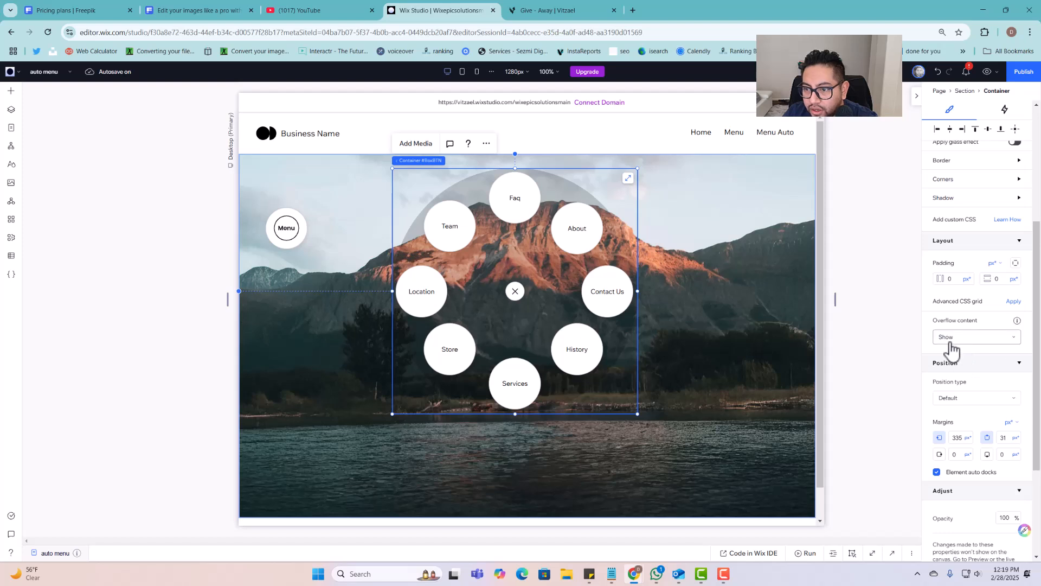
left_click(957, 404)
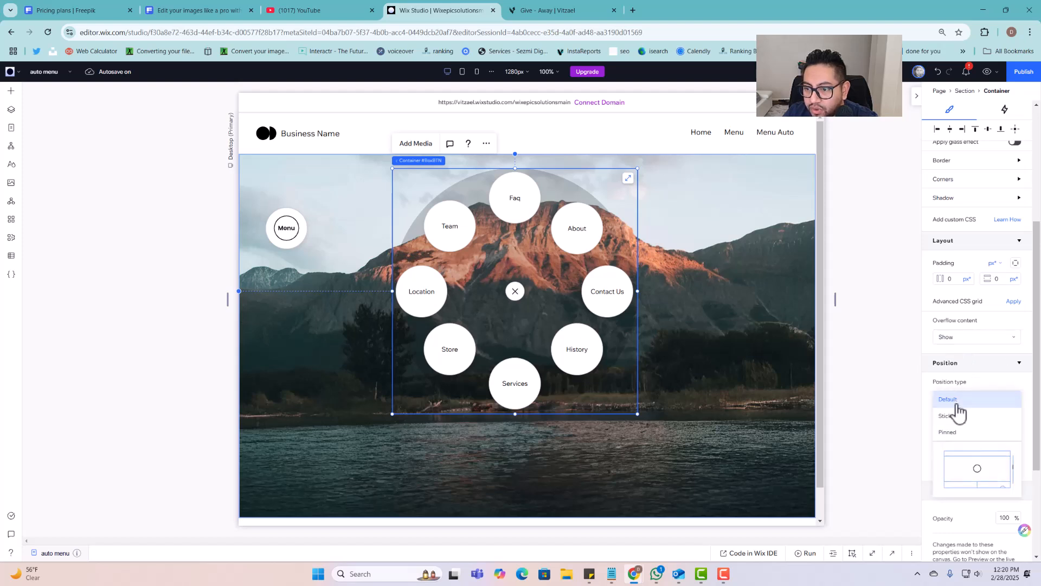
left_click(954, 432)
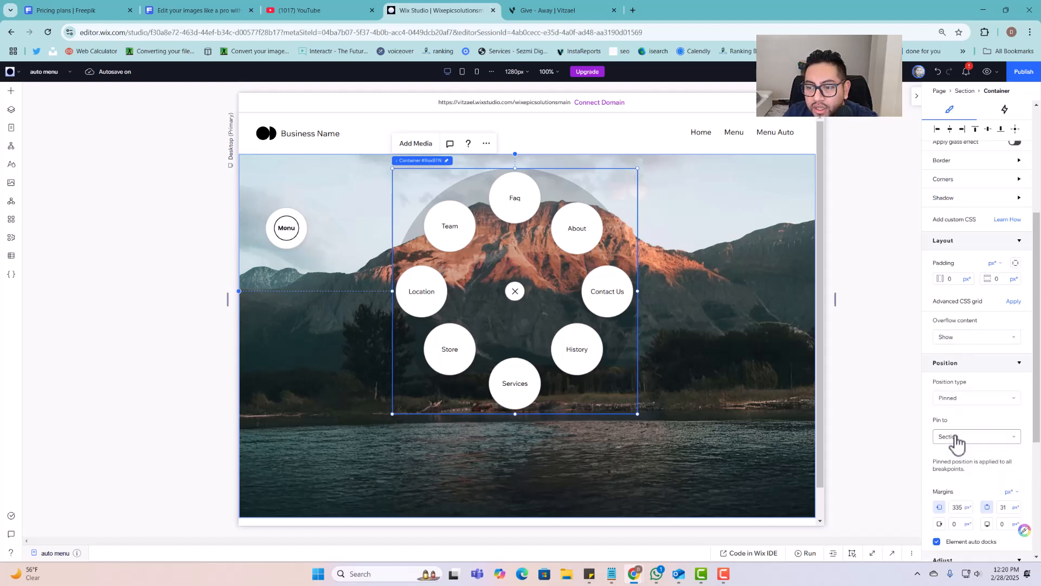
Move the container partly off the canvas's lower-left edge, with margins of about -119 px left and 257 px top, and pin it to Page
left_click_drag(621, 237, 424, 319)
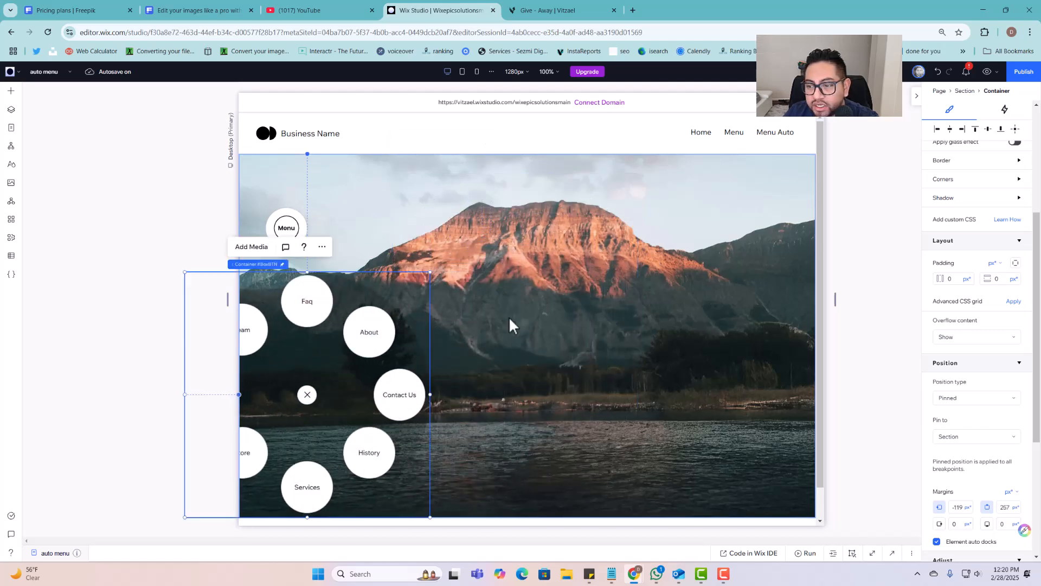
left_click(970, 441)
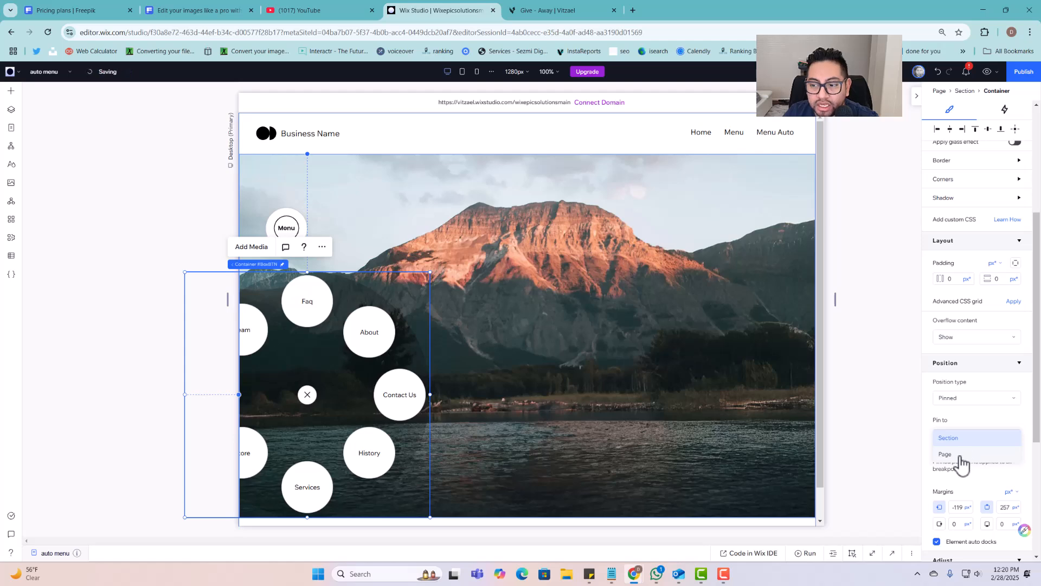
left_click(959, 456)
scroll(765, 318, "down", 1)
scroll(764, 310, "up", 1)
scroll(765, 223, "down", 1)
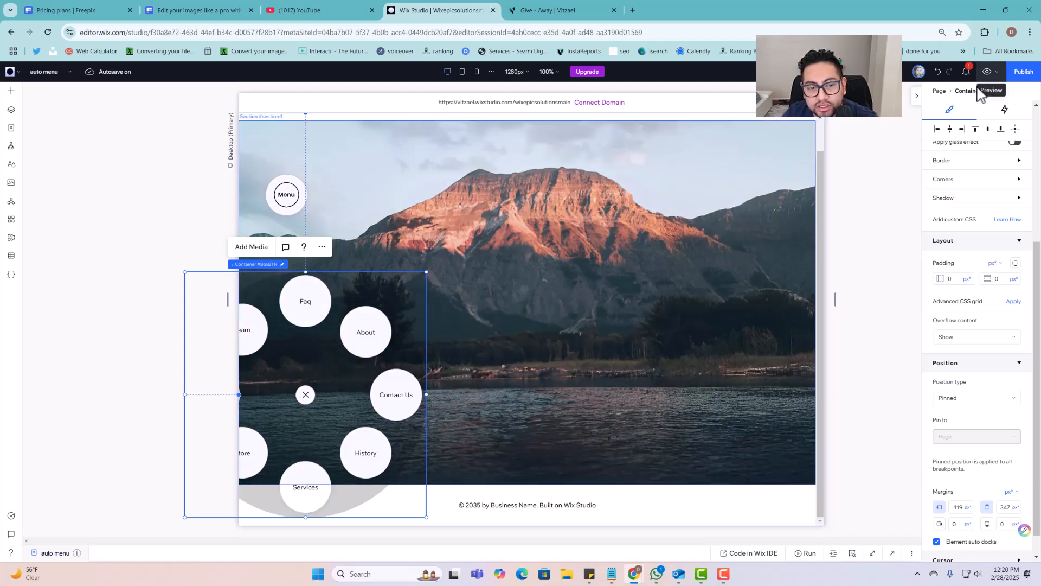
Preview the pinned menu, testing the close button and the Menu button that reopens it
left_click(987, 71)
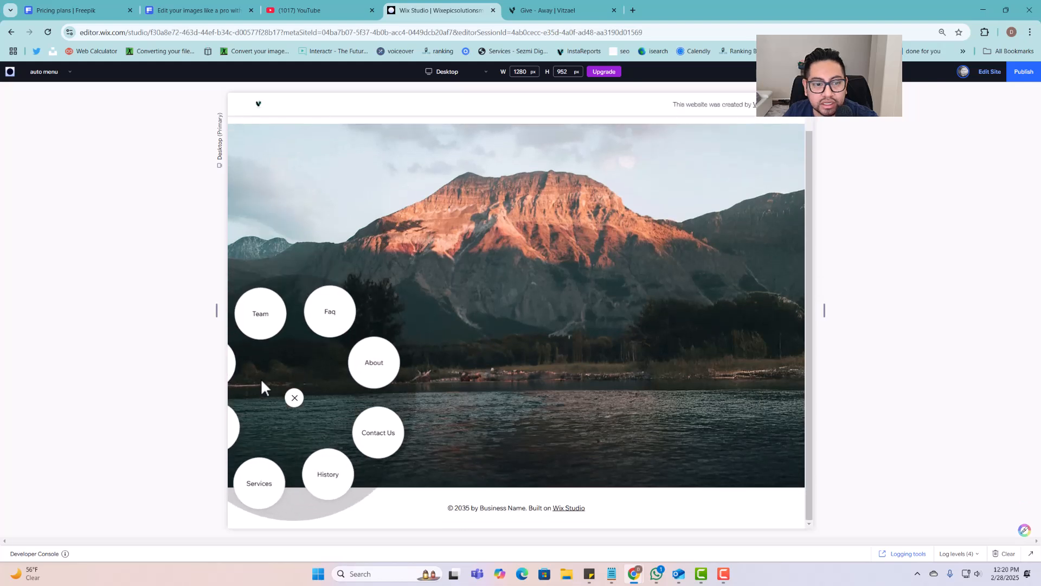
left_click(295, 399)
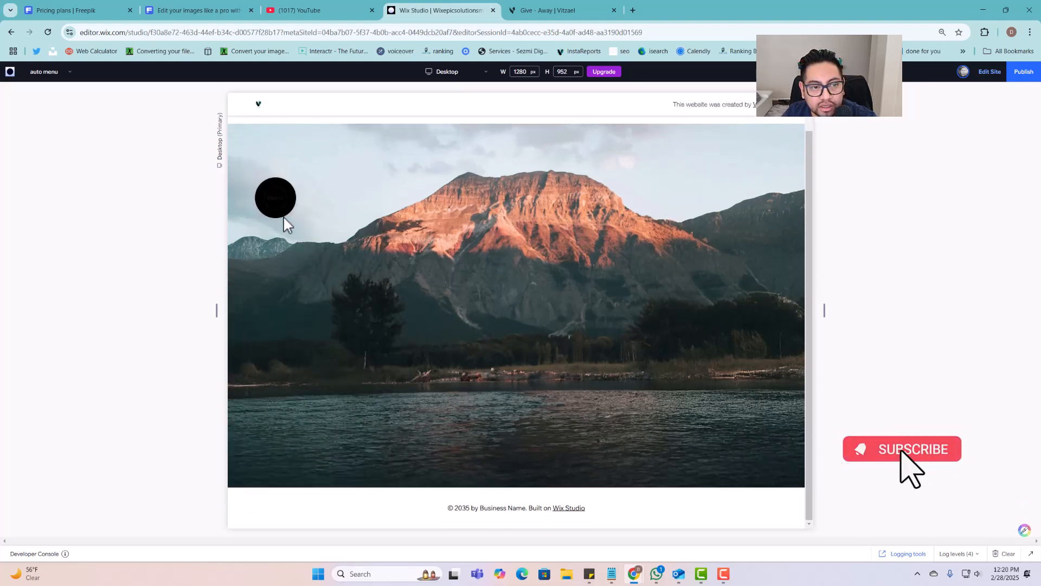
left_click(280, 202)
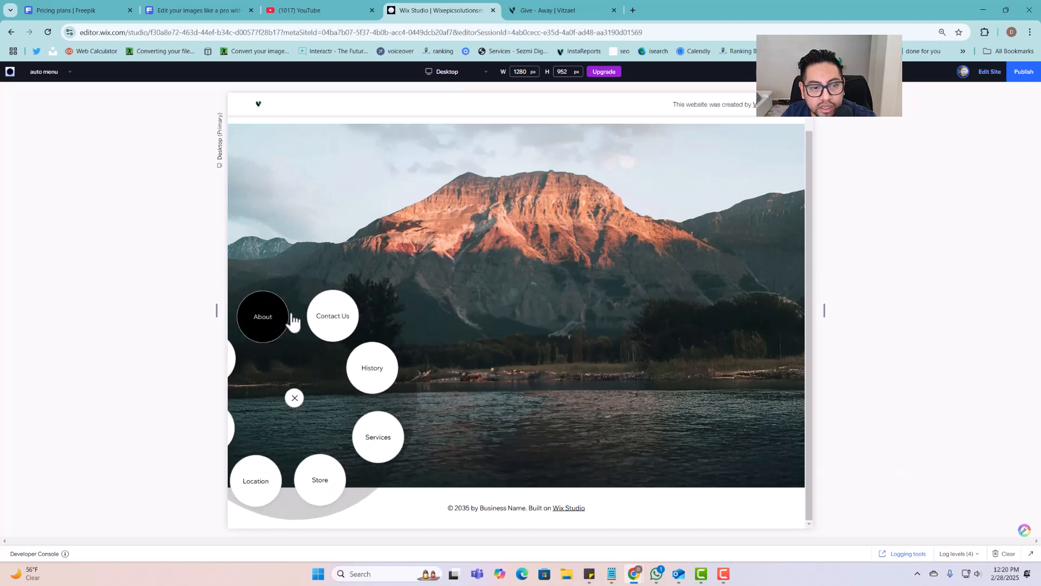
left_click(988, 72)
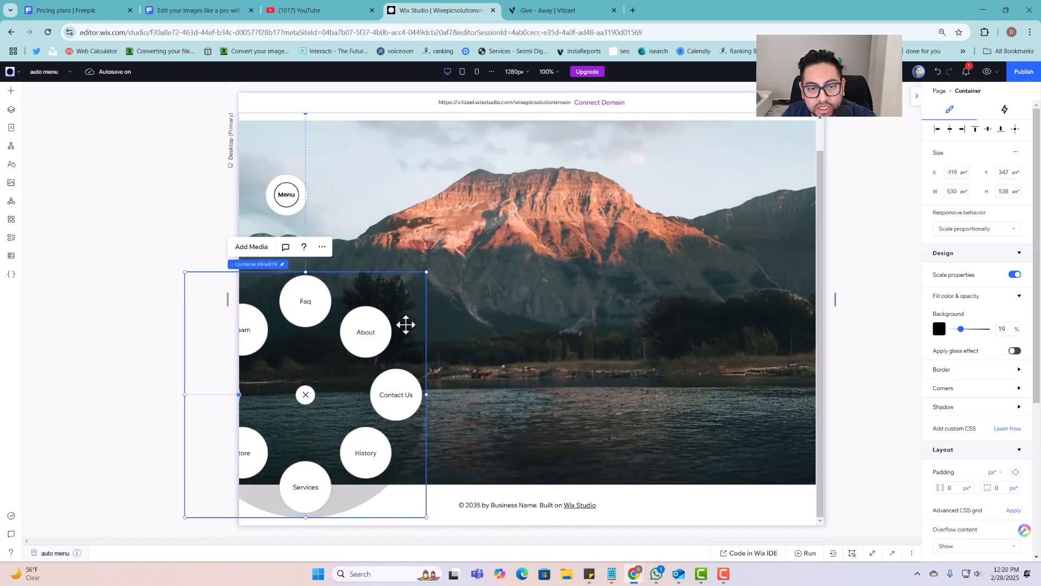
Move the menu container back to the middle of the page and set the About button's hover background to the orange theme color, Color 7
left_click_drag(405, 324, 627, 214)
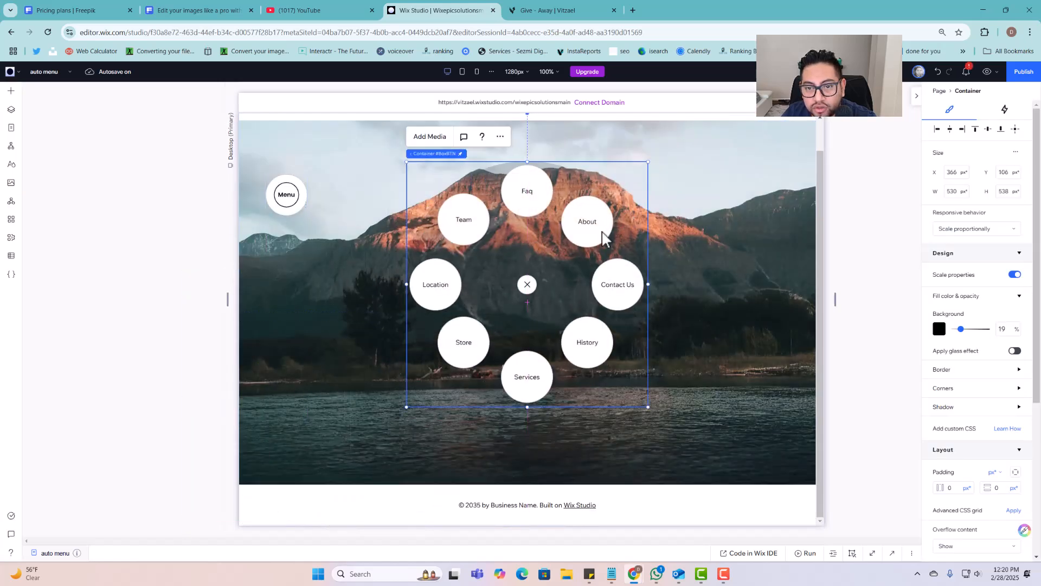
left_click(598, 232)
left_click(953, 299)
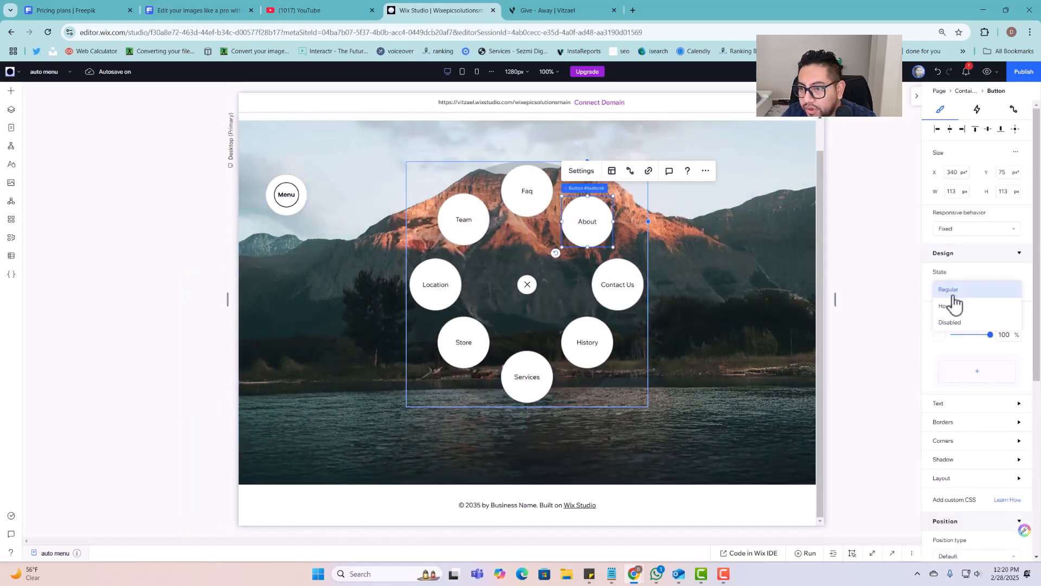
left_click(953, 309)
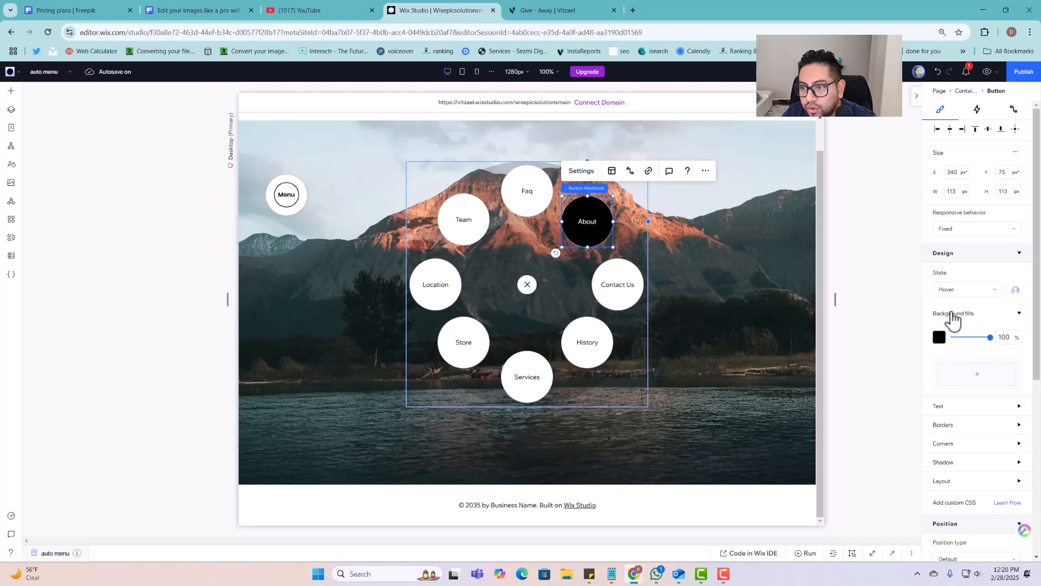
left_click(939, 339)
left_click(965, 463)
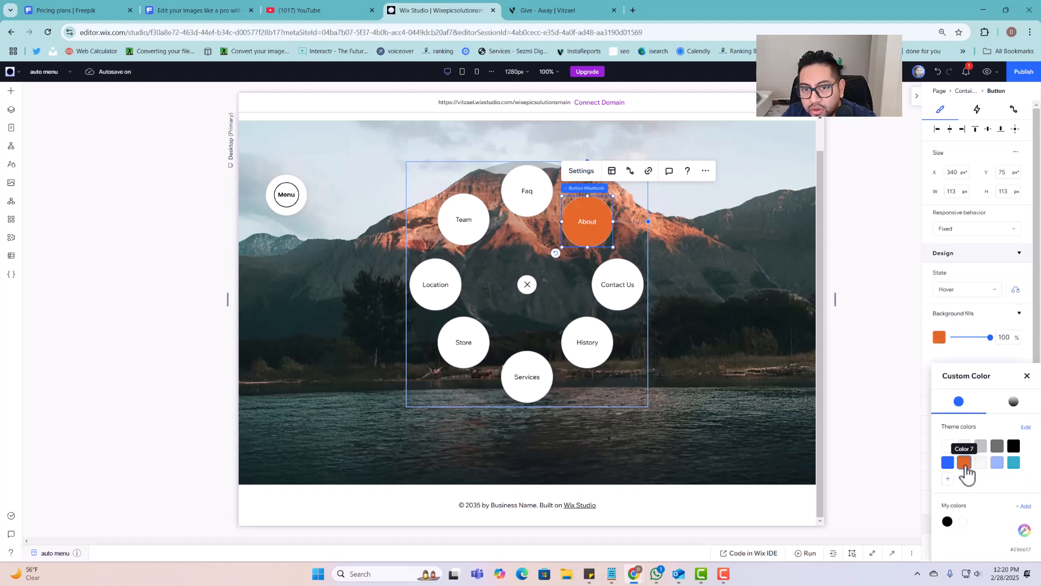
Set the Contact Us button's hover background to the teal theme color
left_click(627, 299)
left_click(627, 298)
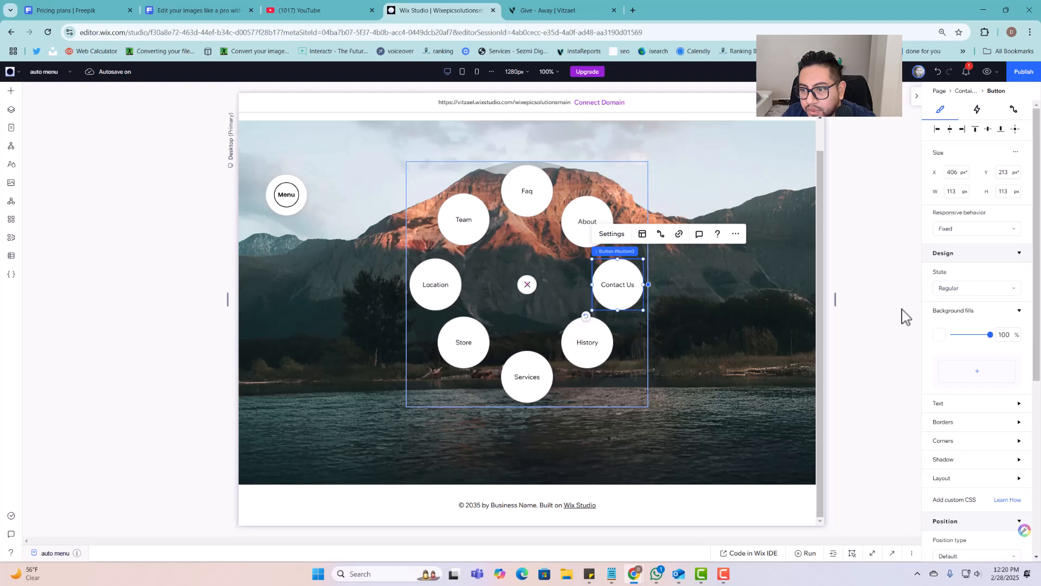
left_click(939, 334)
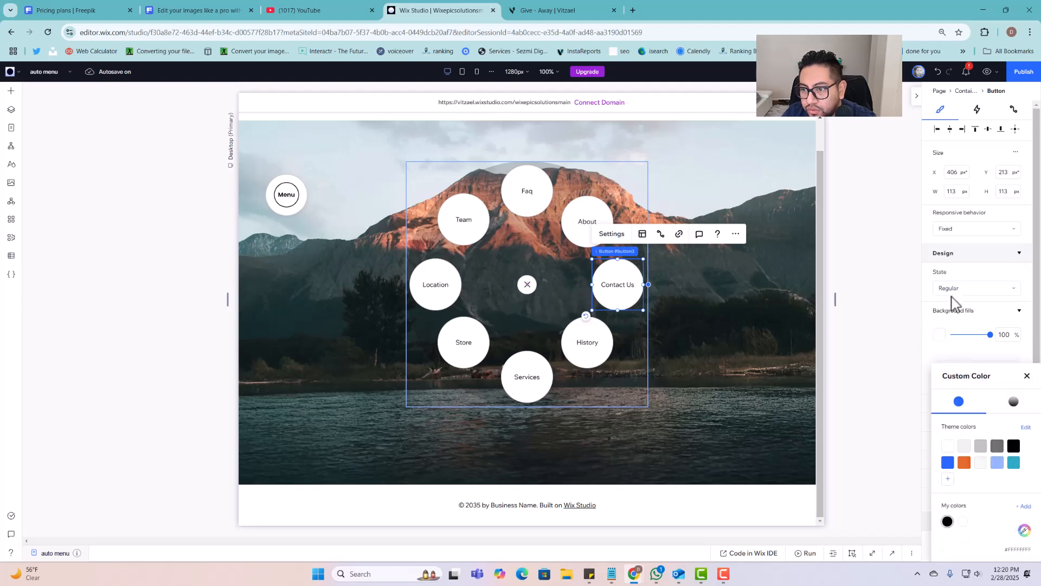
left_click(953, 291)
left_click(949, 319)
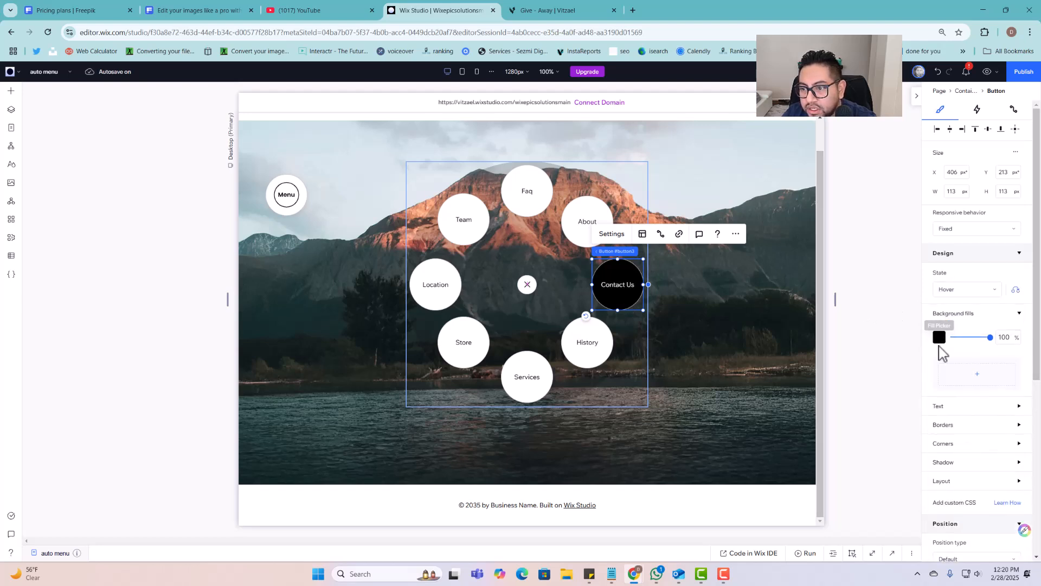
left_click(939, 337)
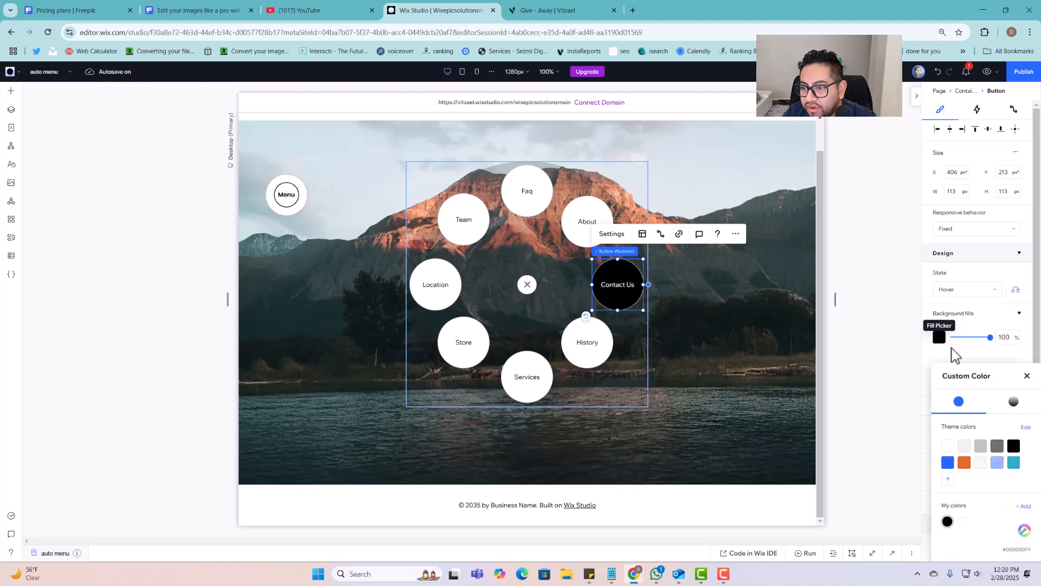
left_click(1013, 462)
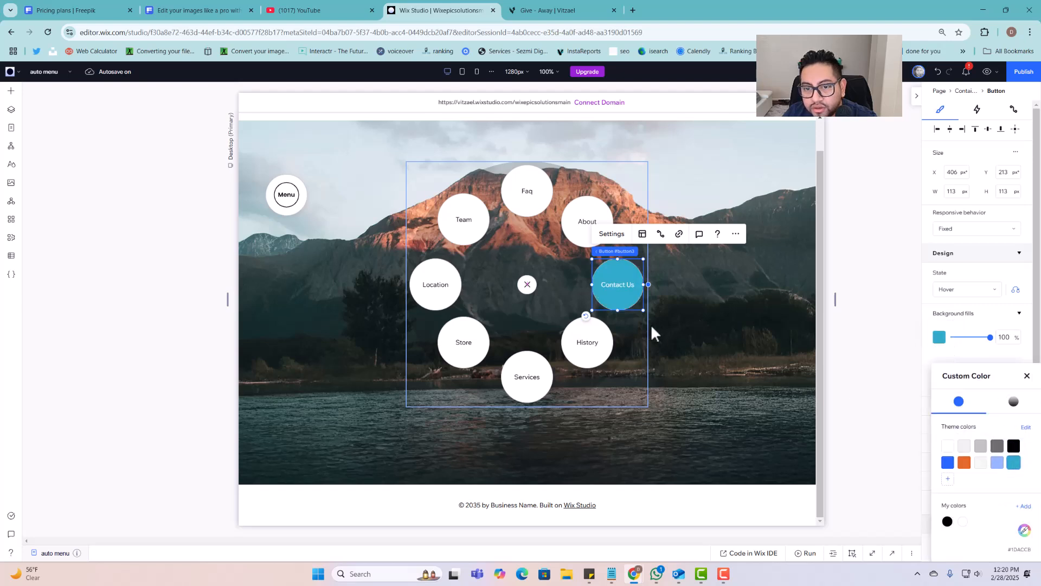
Set the History button's hover background to a custom purple, #7939DA
left_click(586, 334)
left_click(586, 334)
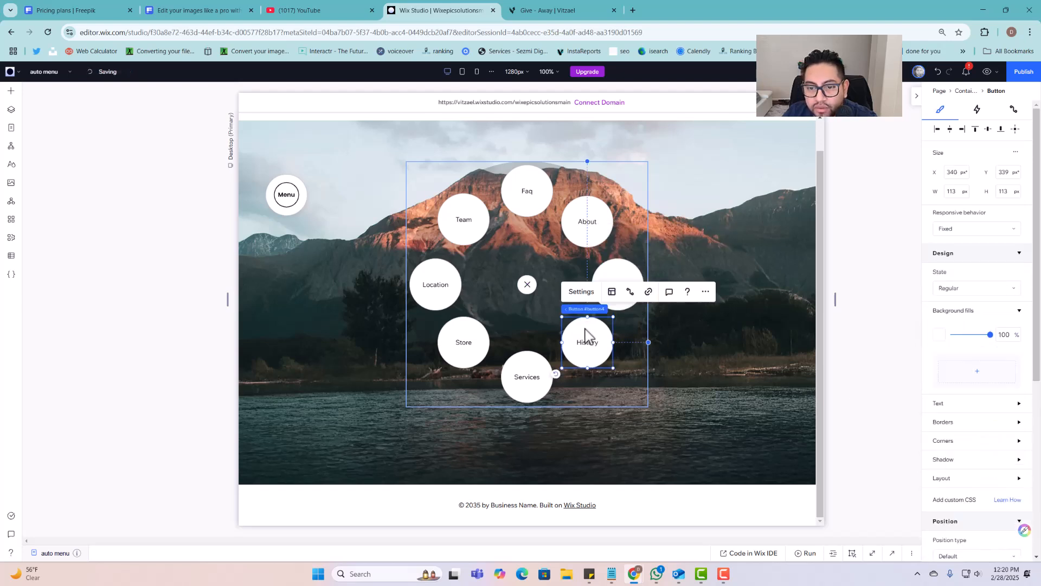
left_click(940, 290)
left_click(944, 307)
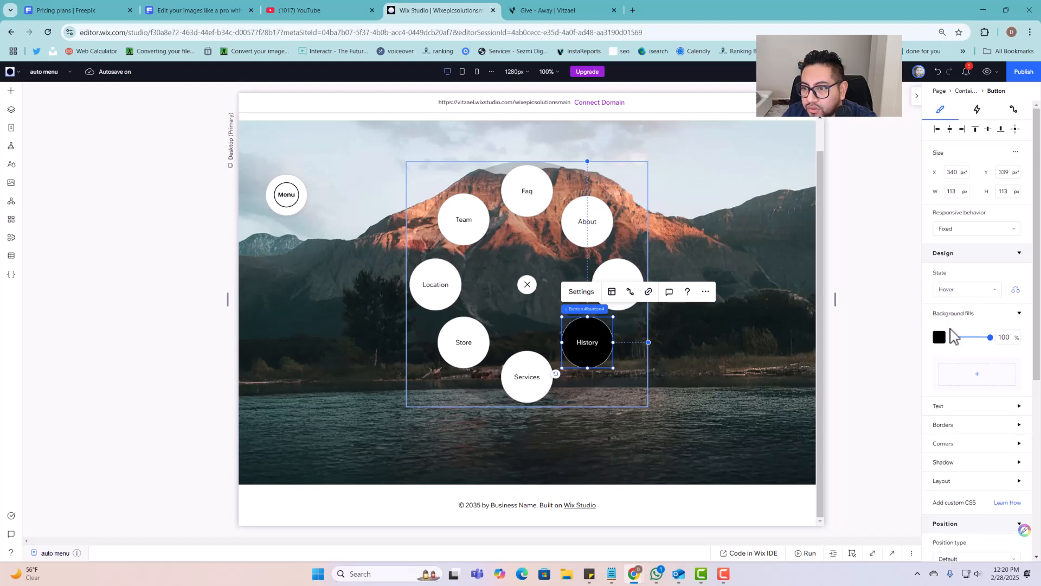
left_click(939, 337)
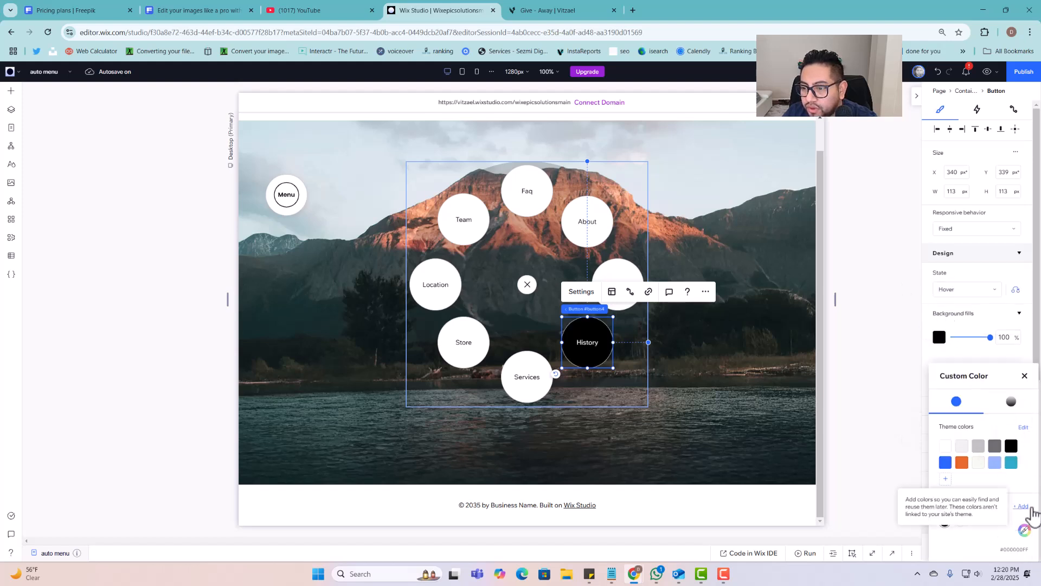
left_click(1025, 530)
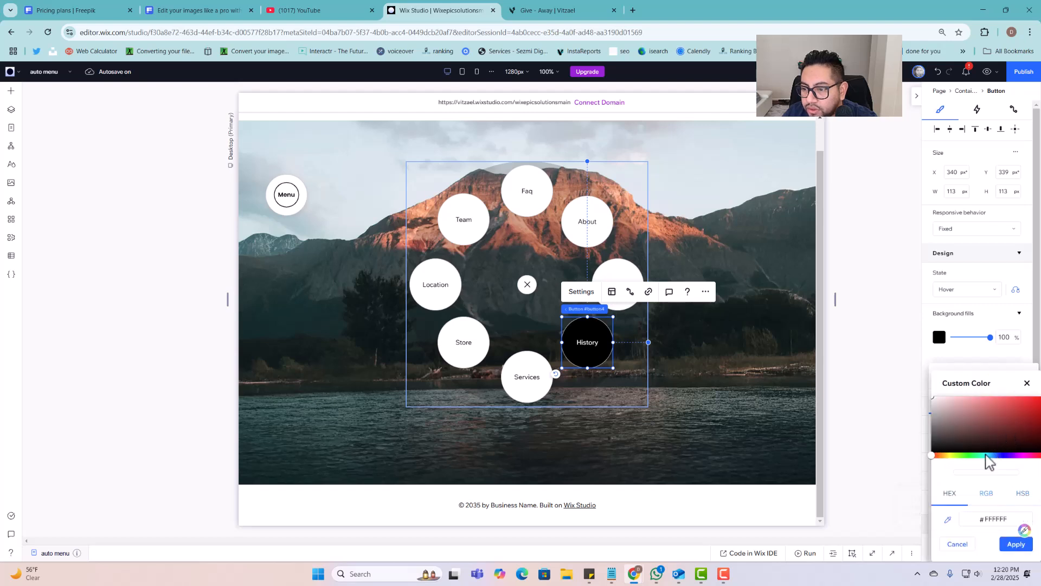
left_click(1012, 456)
left_click(1014, 416)
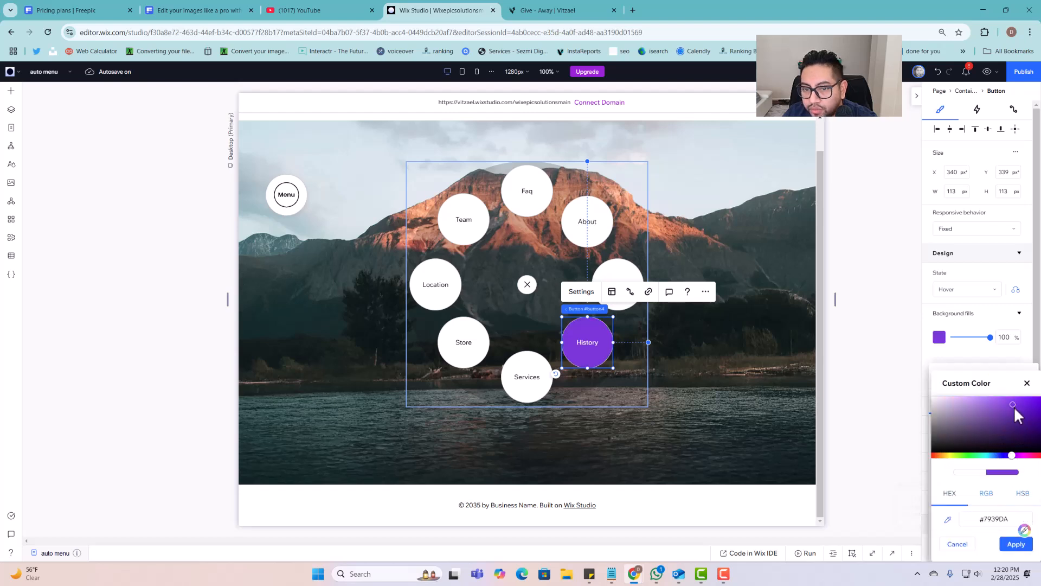
Preview the automatic rotating menu, testing its close button, the Menu button and the hover states, and return to editing
left_click(986, 74)
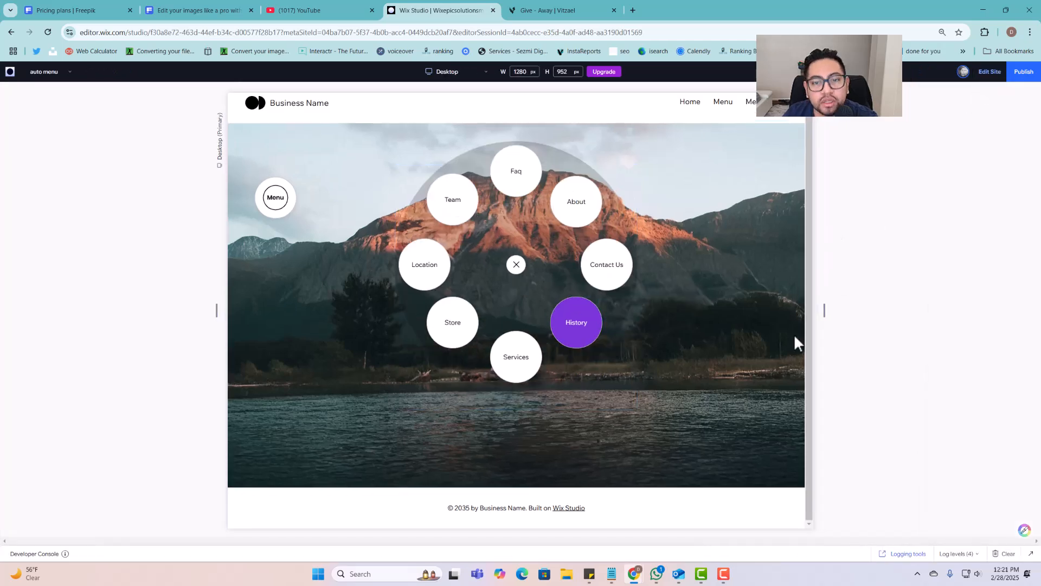
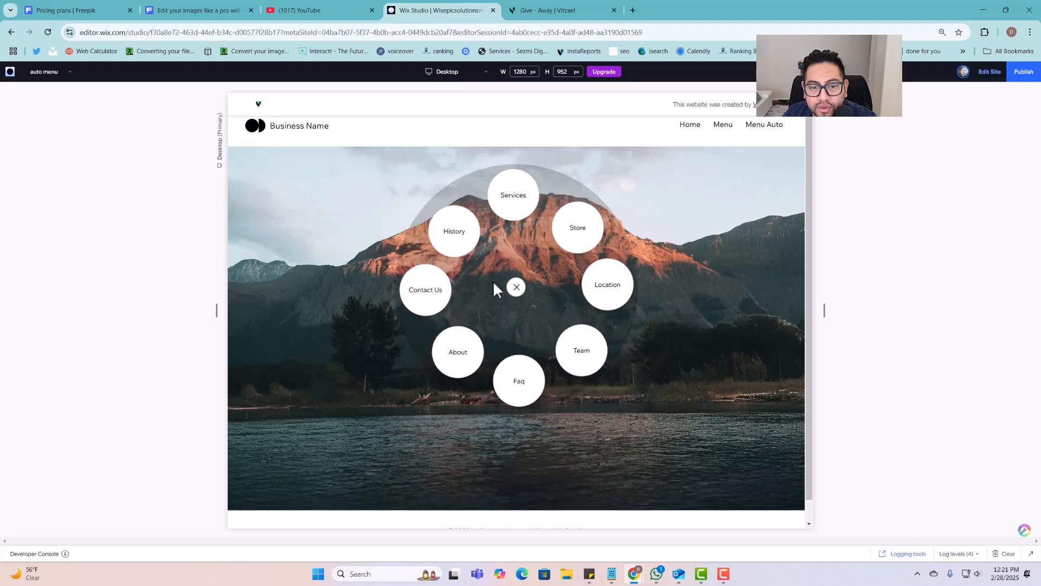
left_click(517, 286)
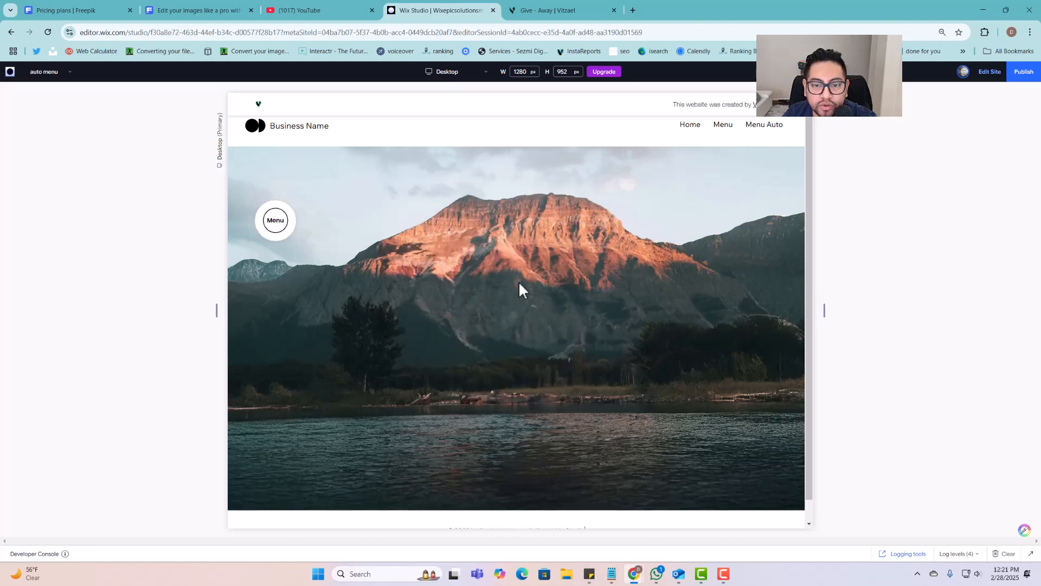
left_click(276, 223)
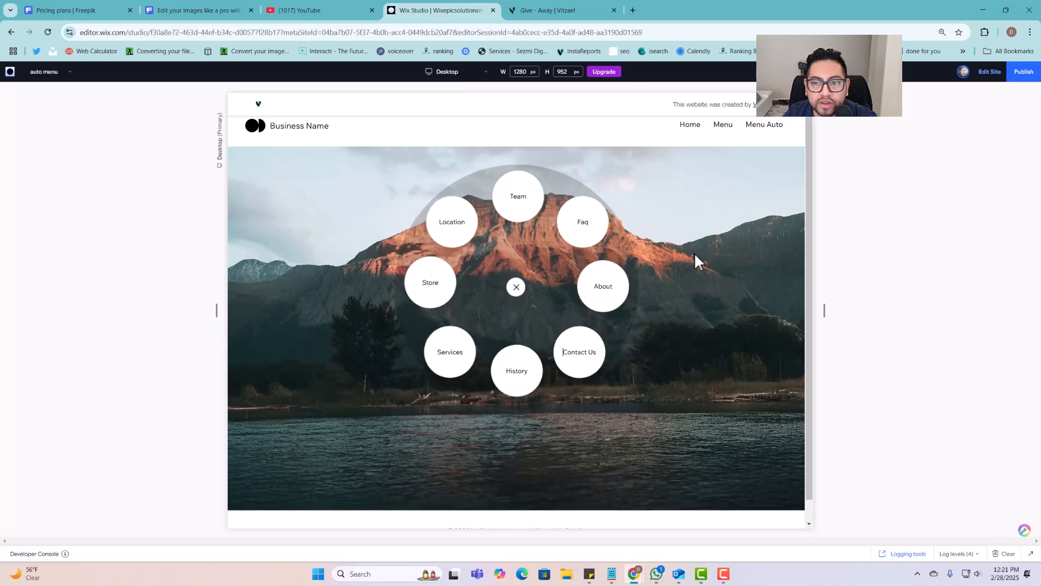
scroll(694, 252, "up", 1)
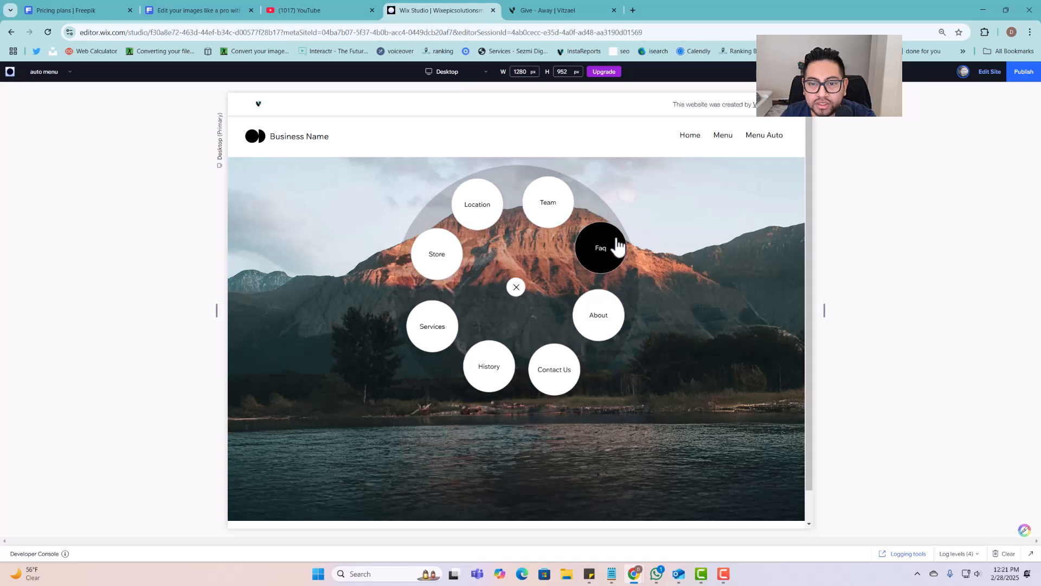
left_click(988, 71)
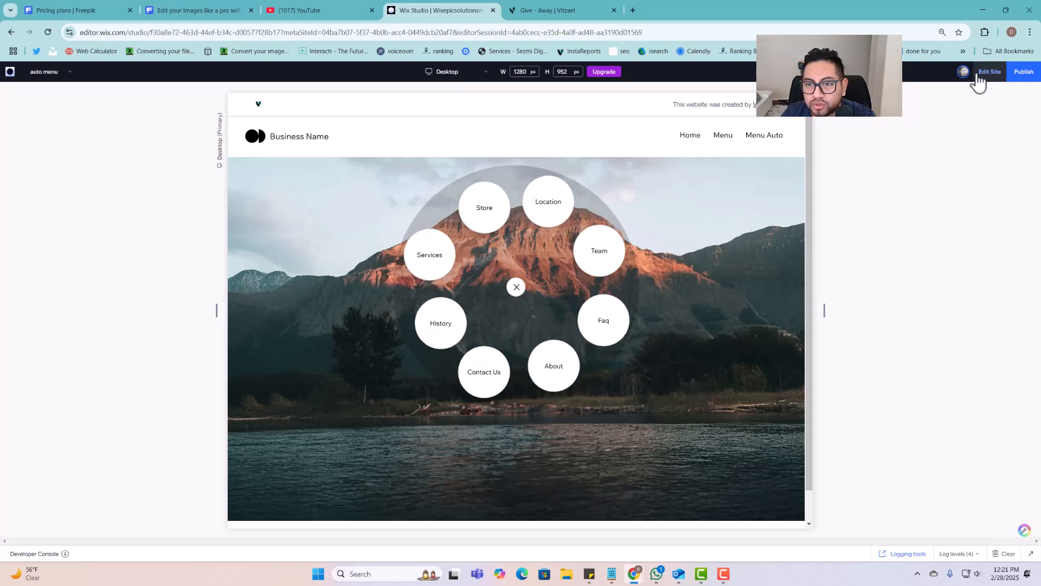
Review the rotation and open/close code of the auto menu page
scroll(774, 268, "down", 2)
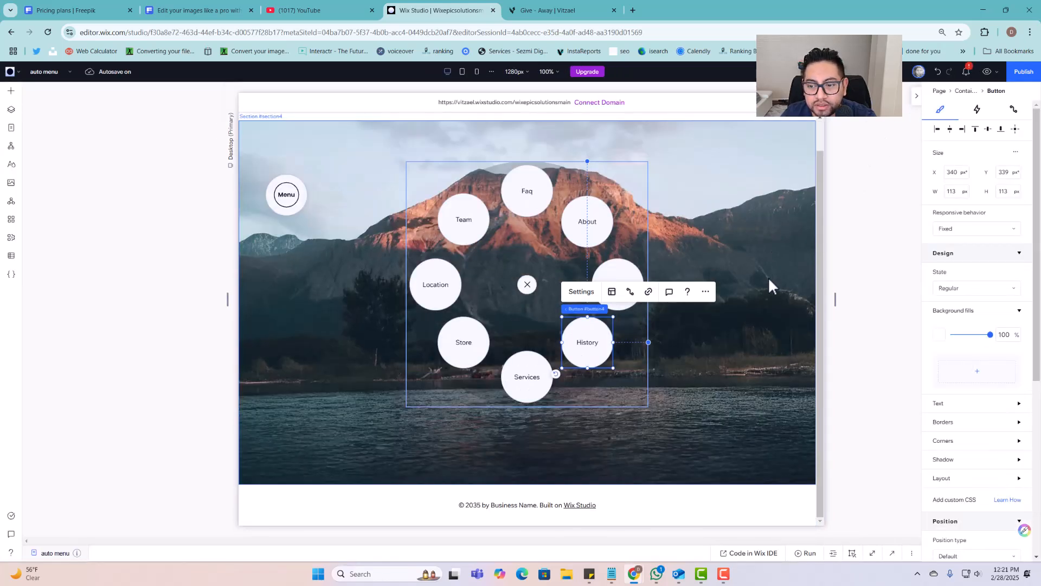
left_click(895, 553)
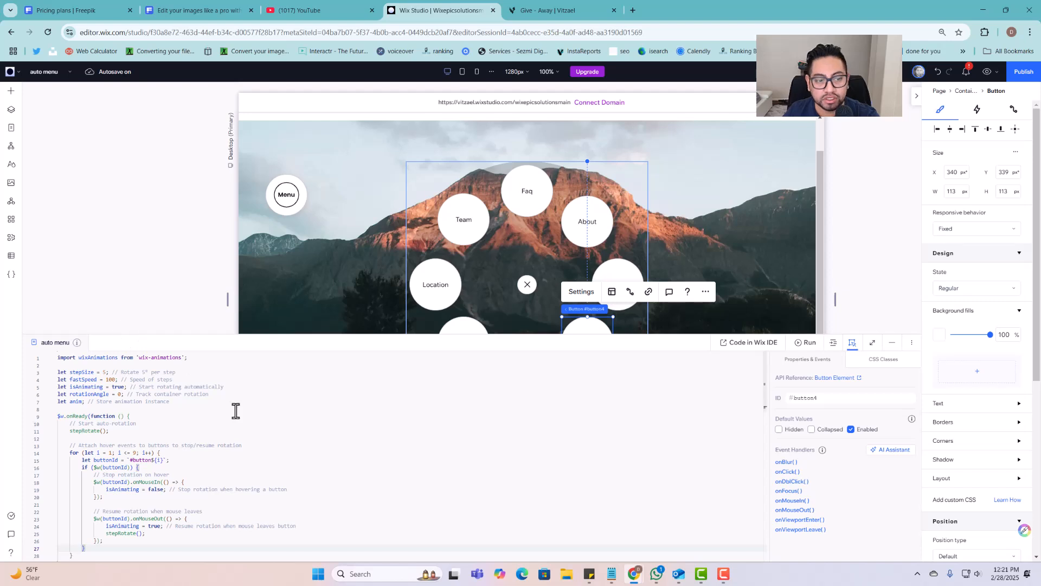
scroll(236, 411, "down", 10)
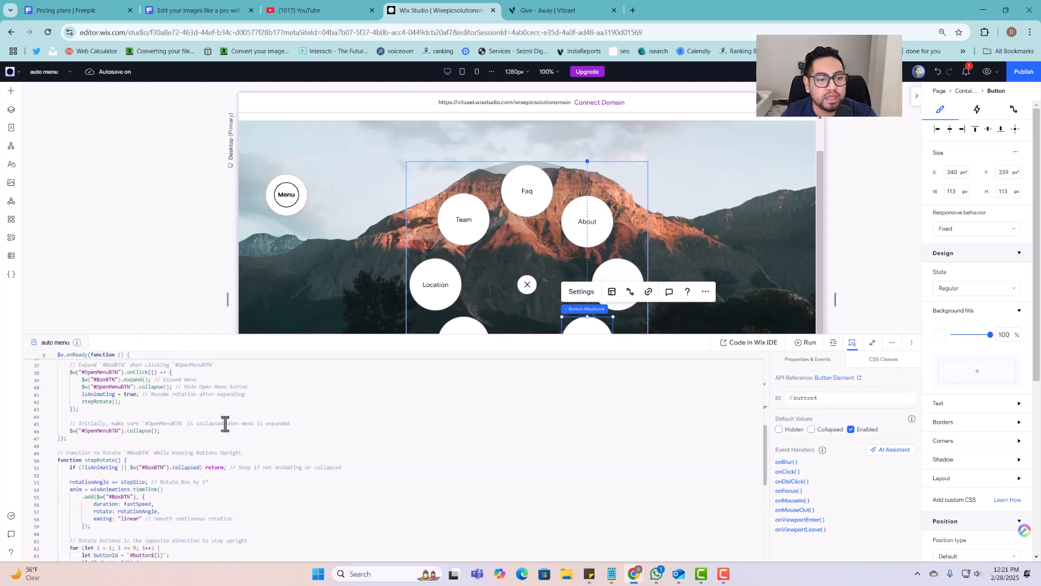
scroll(225, 425, "up", 10)
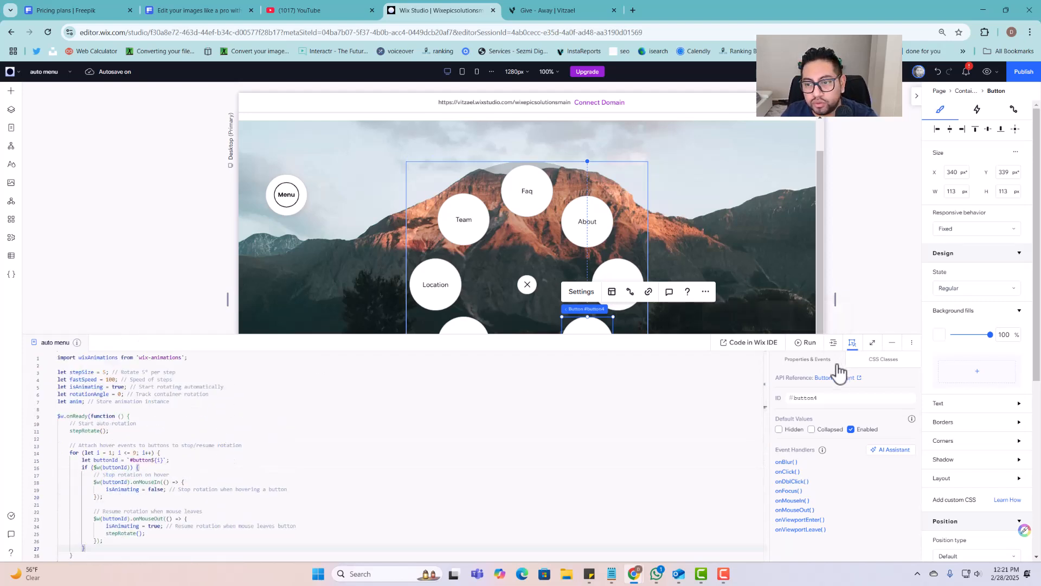
Publish the site, minimize the code editor and dismiss the publish confirmation
left_click(1032, 72)
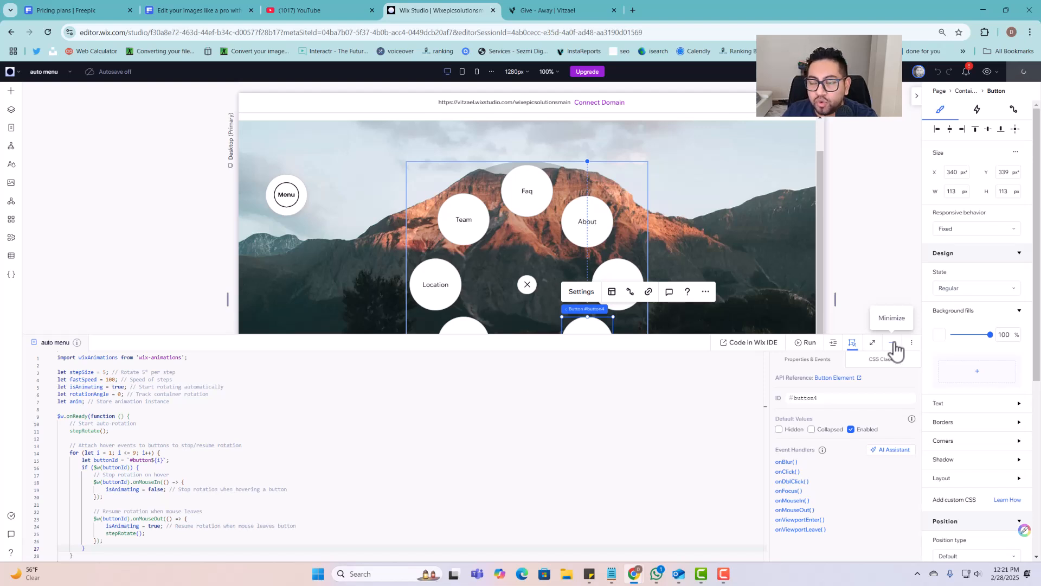
left_click(893, 343)
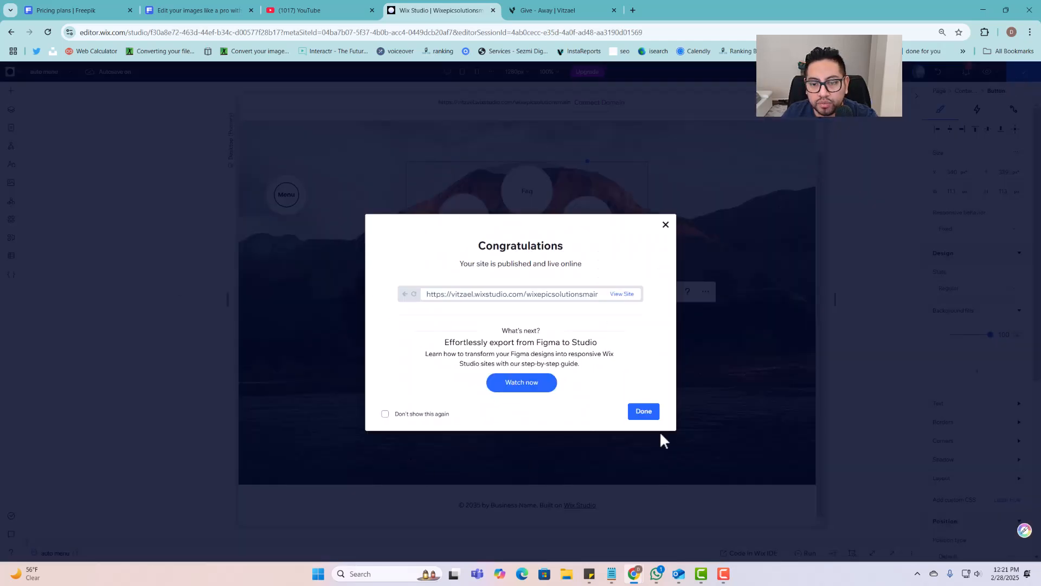
left_click(643, 411)
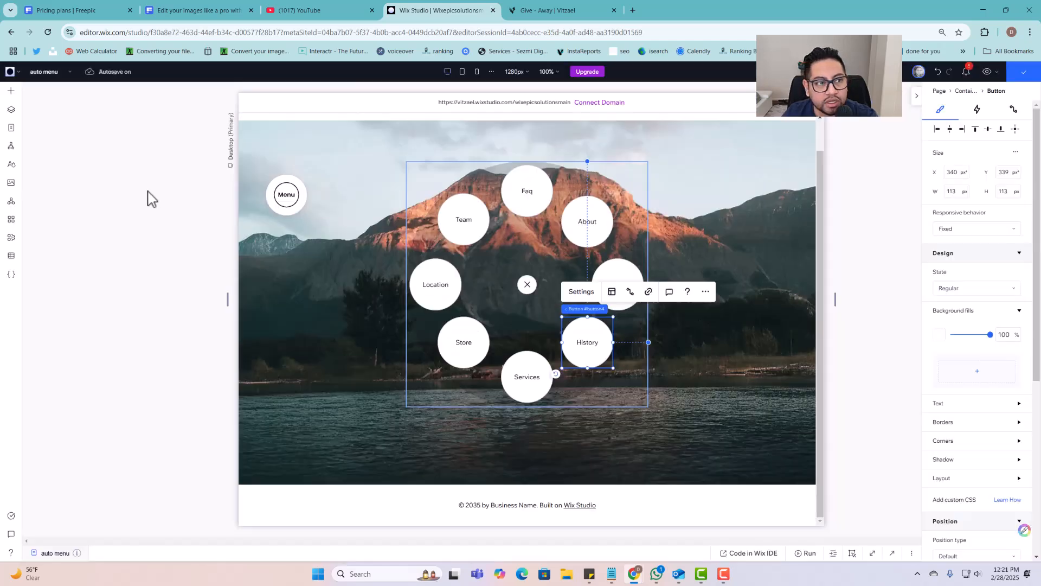
Open the auto menu page's live URL from its SEO basics, check the rotating menu while scrolling, and return to the editor
left_click(19, 132)
left_click(148, 261)
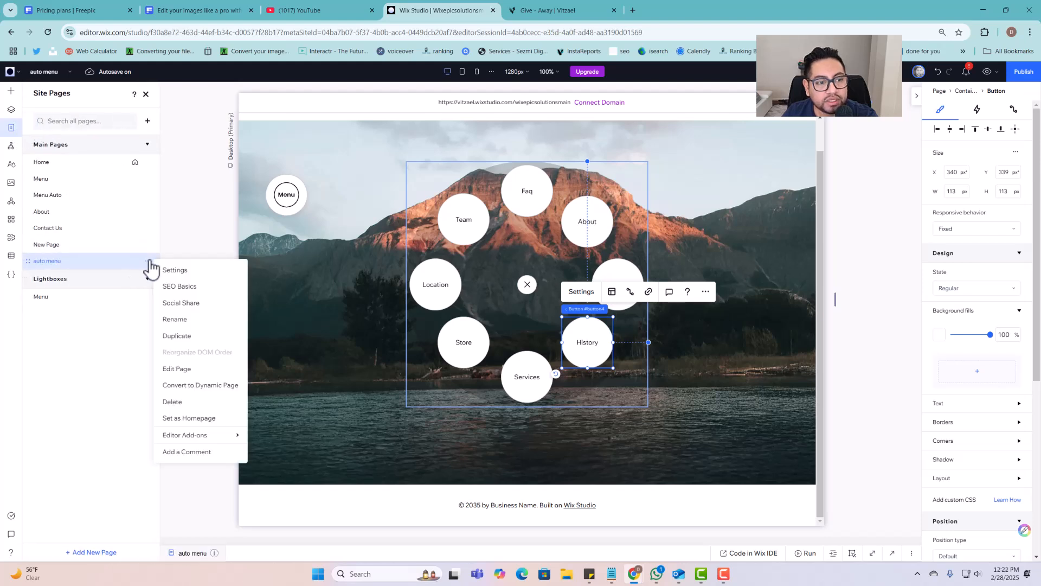
left_click(175, 287)
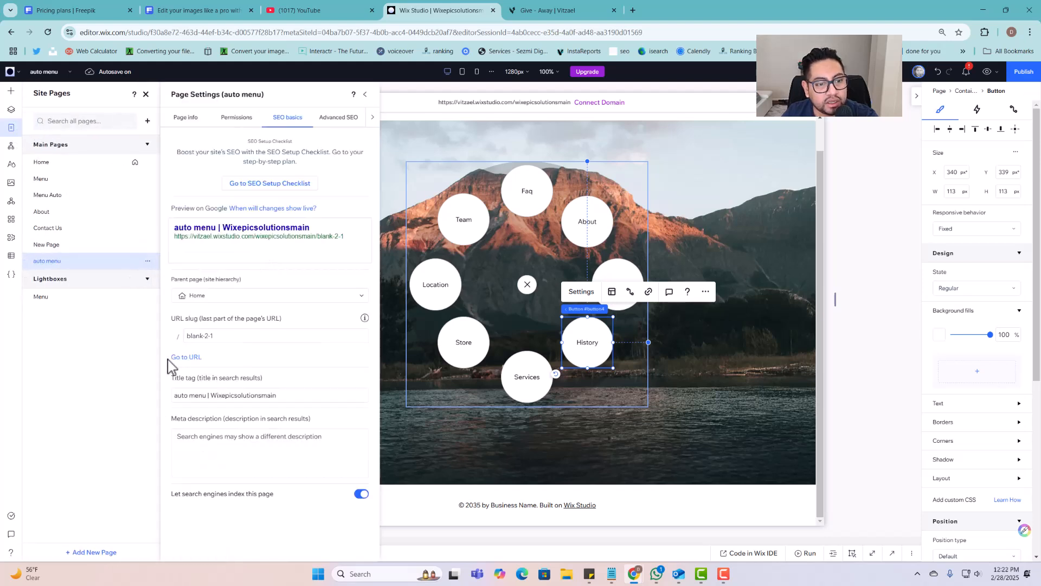
left_click(185, 357)
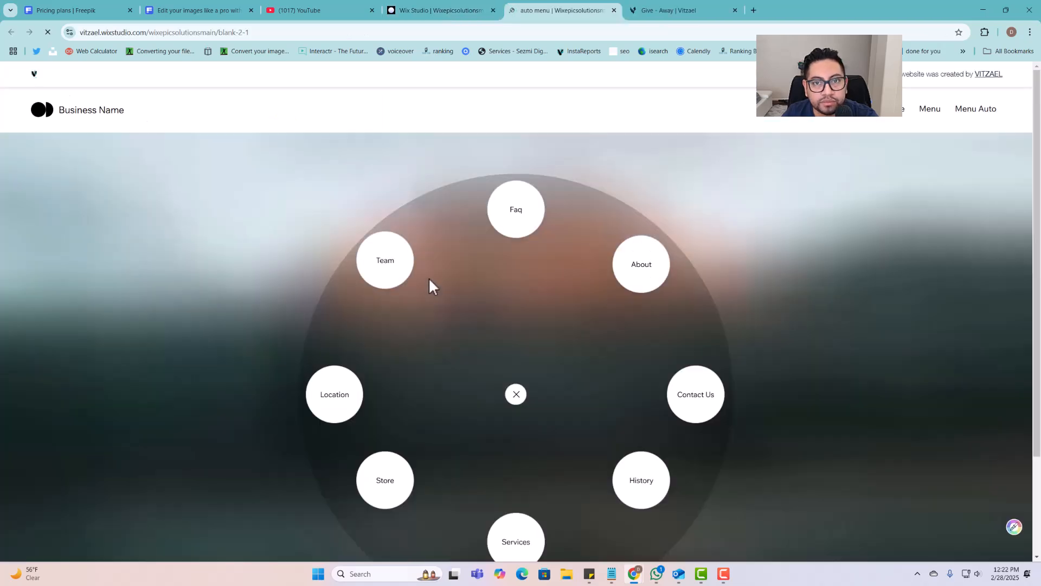
scroll(757, 211, "down", 3)
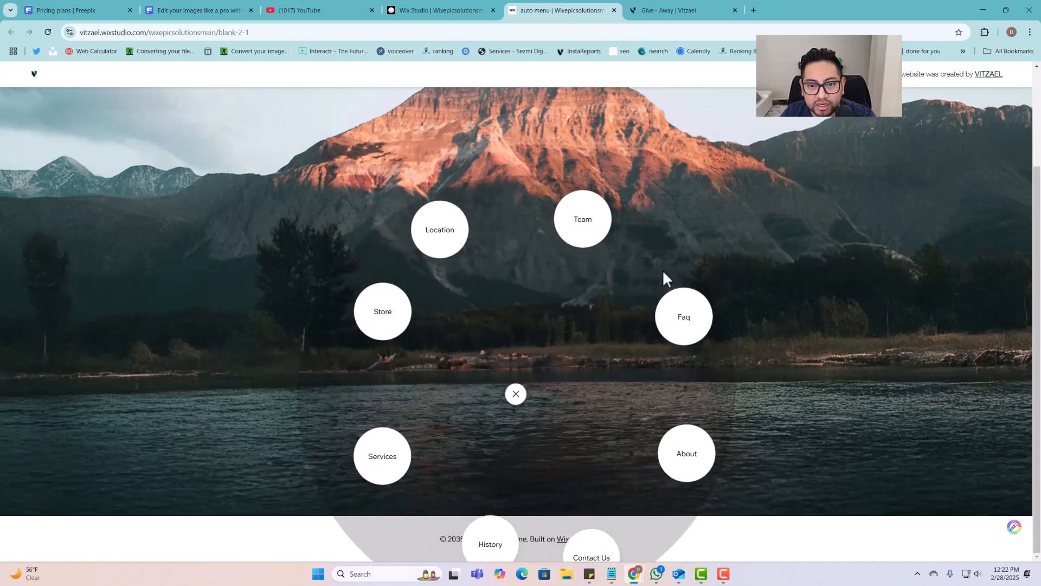
left_click(477, 12)
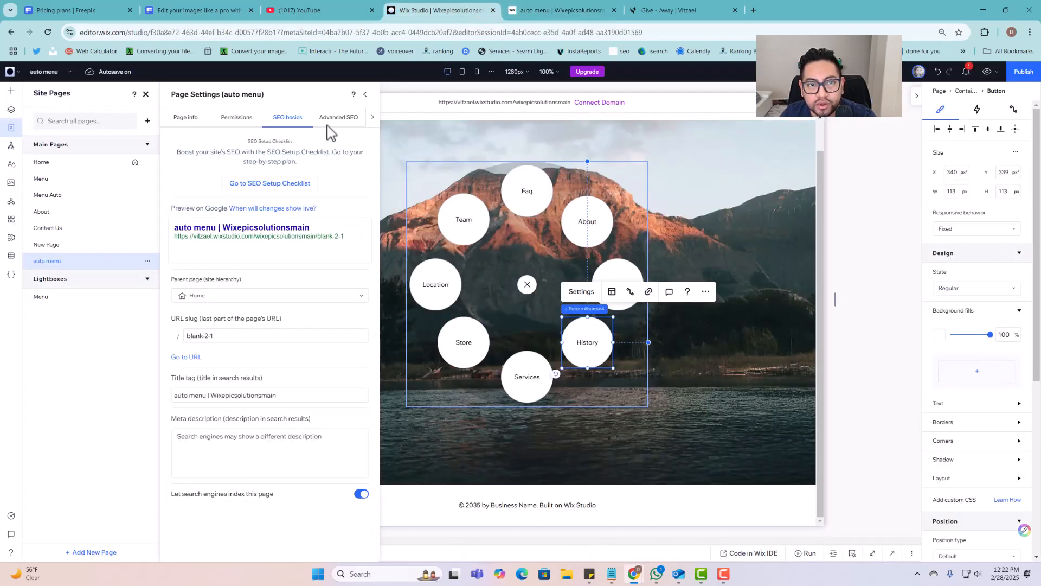
Stack the Team and Store buttons together vertically inside the menu container
left_click(462, 225)
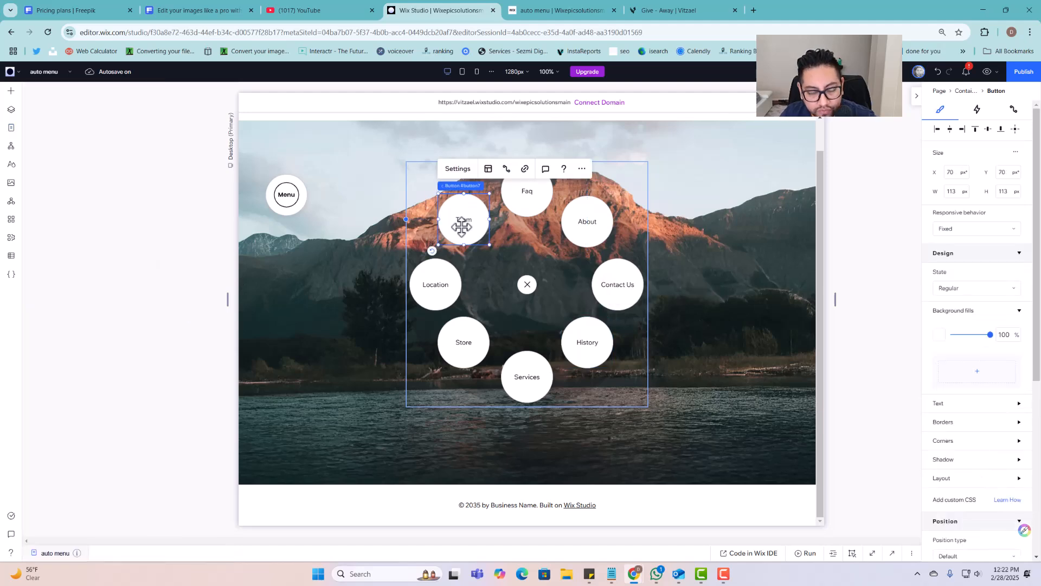
left_click(458, 332)
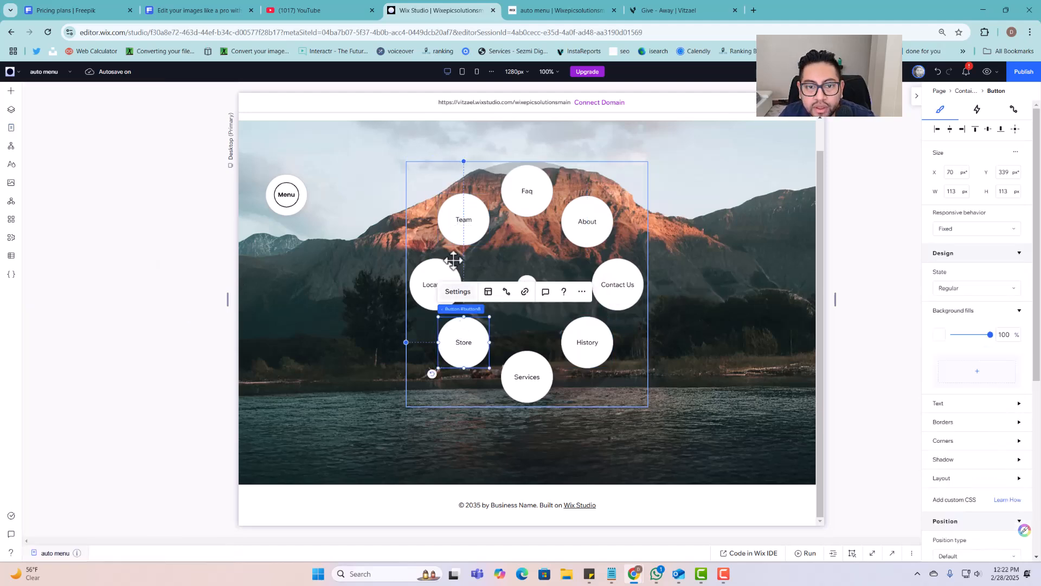
left_click(461, 219)
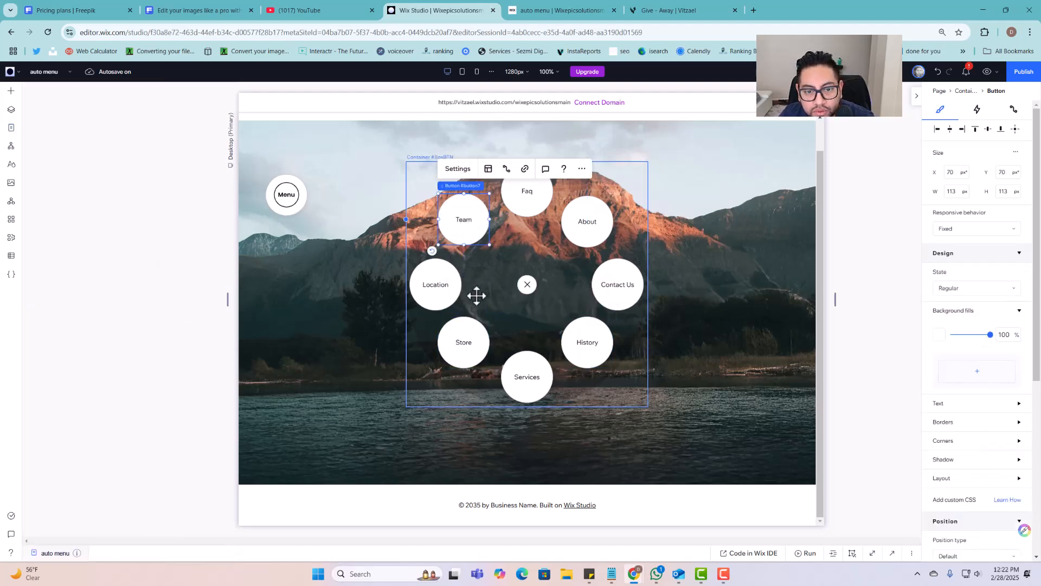
left_click(459, 360)
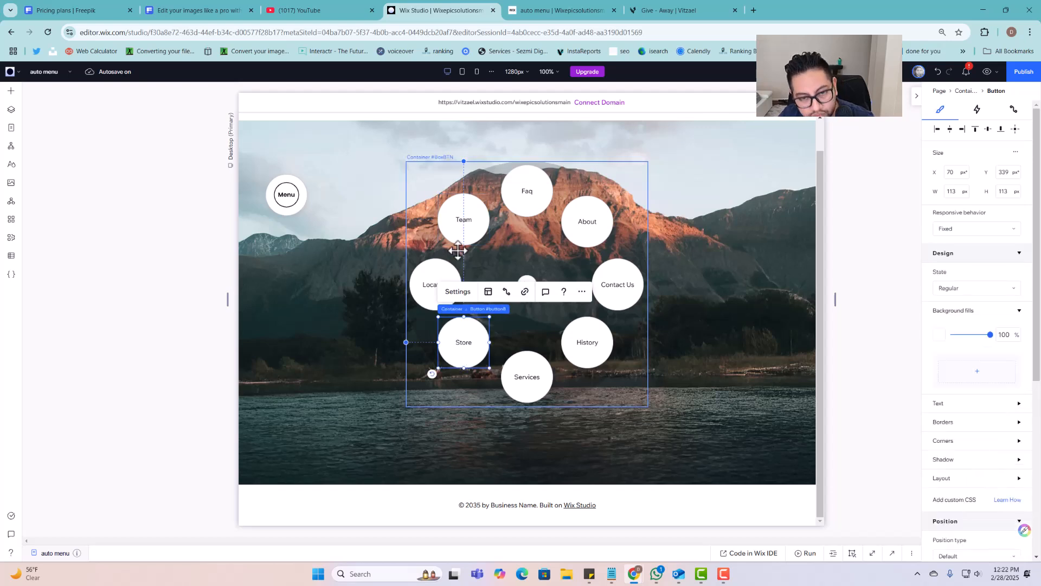
left_click(457, 197, "shift")
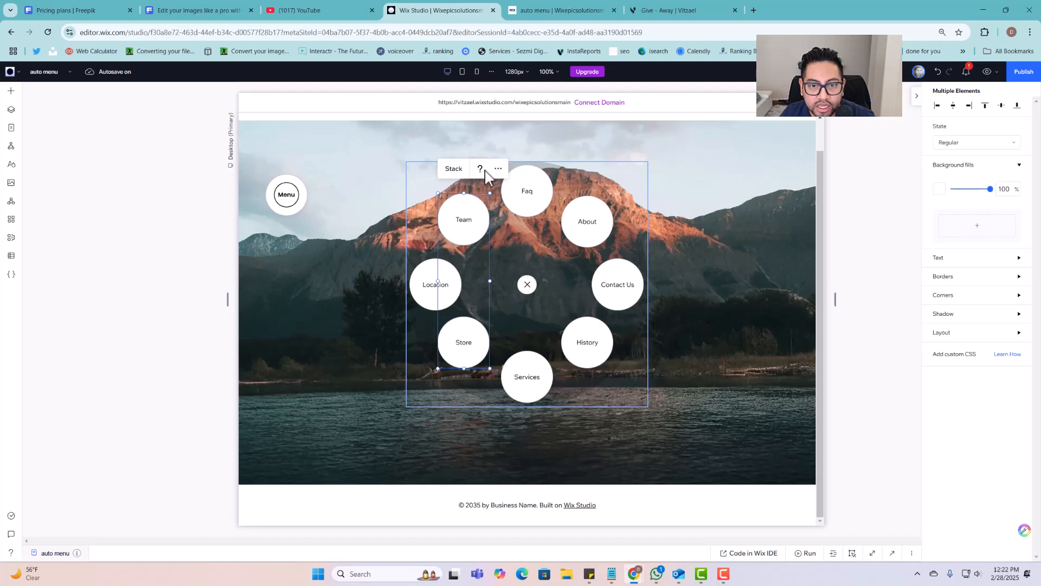
left_click(454, 168)
Stack the Faq and Services buttons together vertically inside the menu container
left_click(526, 192)
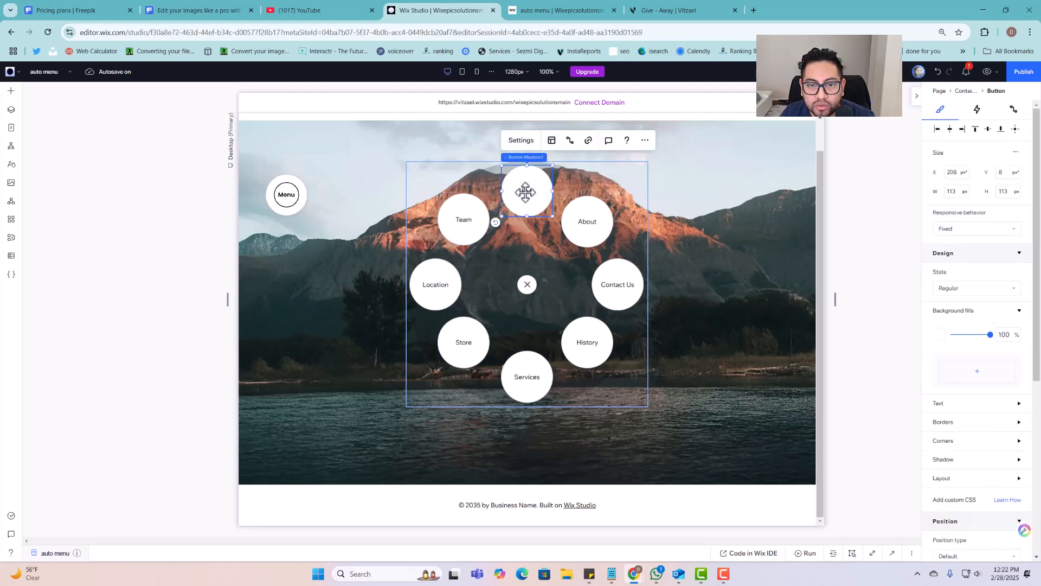
left_click(529, 368, "shift")
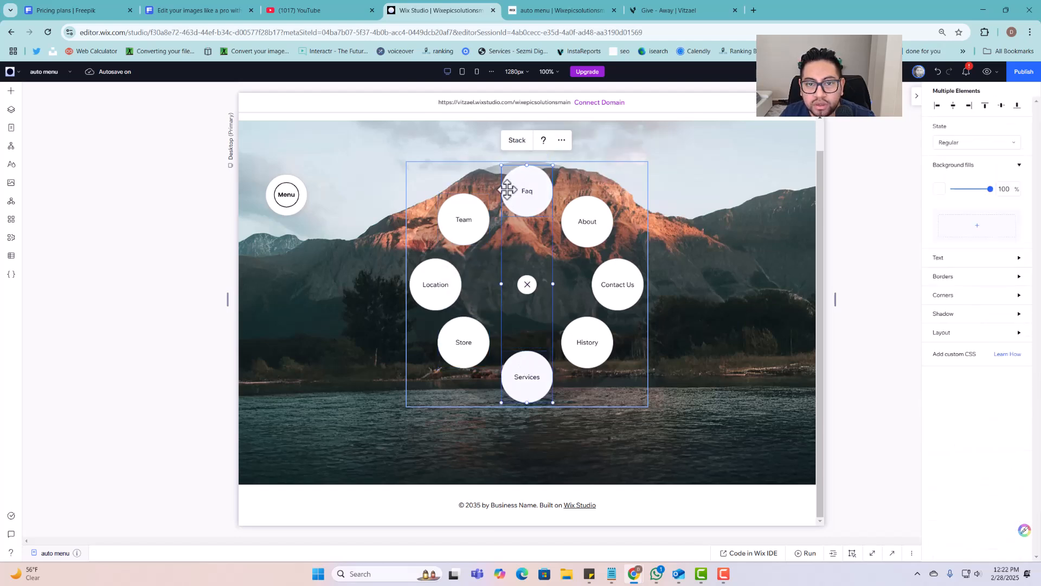
left_click(517, 140)
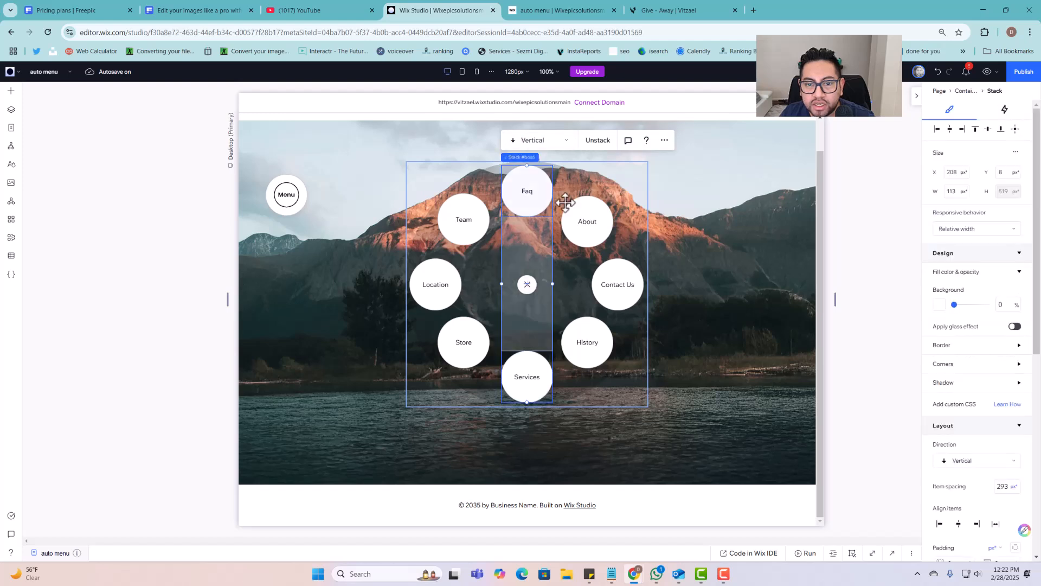
Stack the About and History buttons together vertically inside the menu container
left_click(592, 219)
left_click(588, 360, "shift")
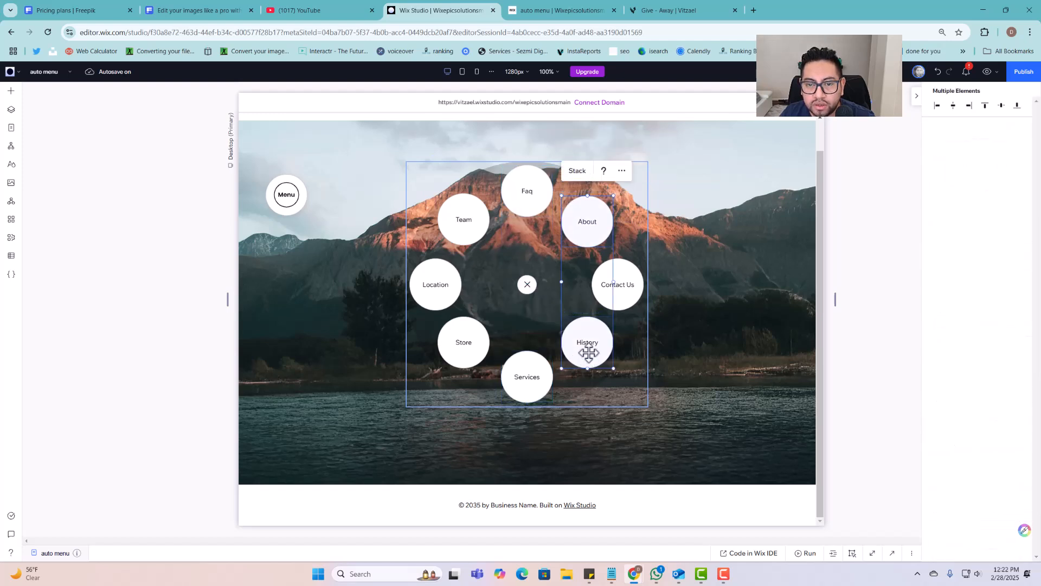
left_click(578, 171)
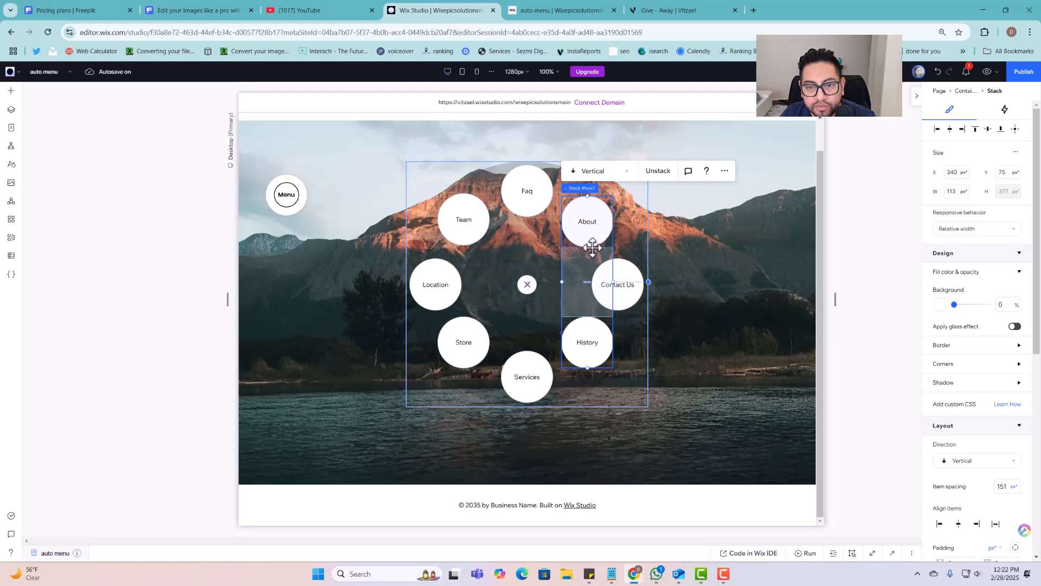
Unstack the Faq and Services buttons and restack them vertically together with the X close button between them
left_click(528, 274)
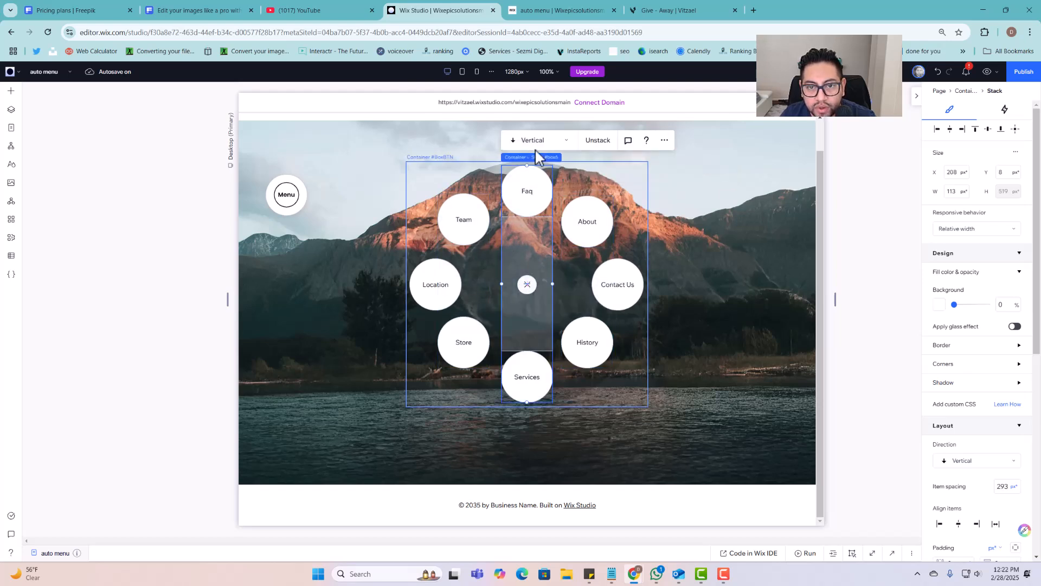
left_click(597, 141)
left_click(526, 200)
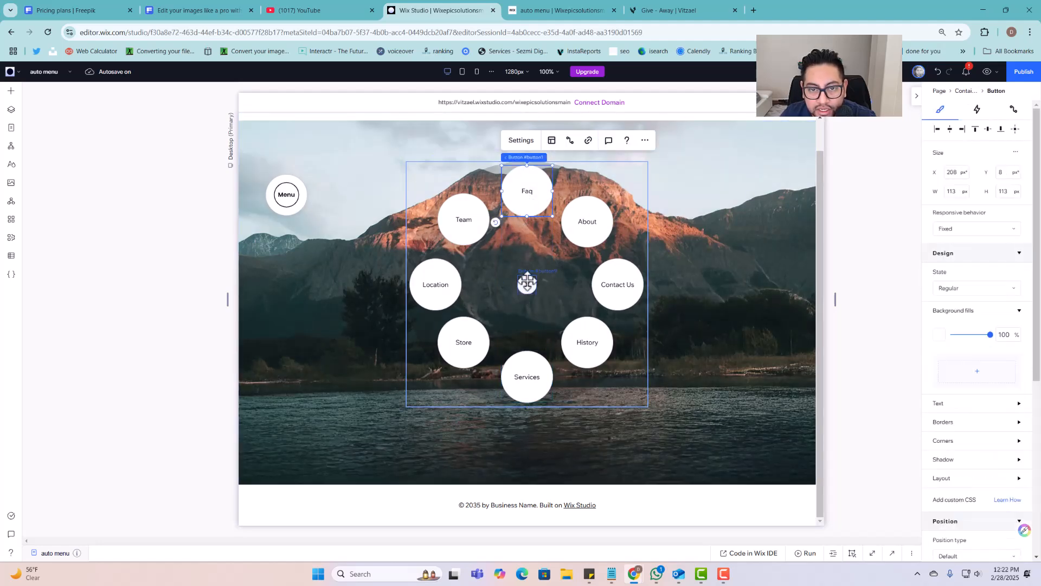
left_click(529, 288, "shift")
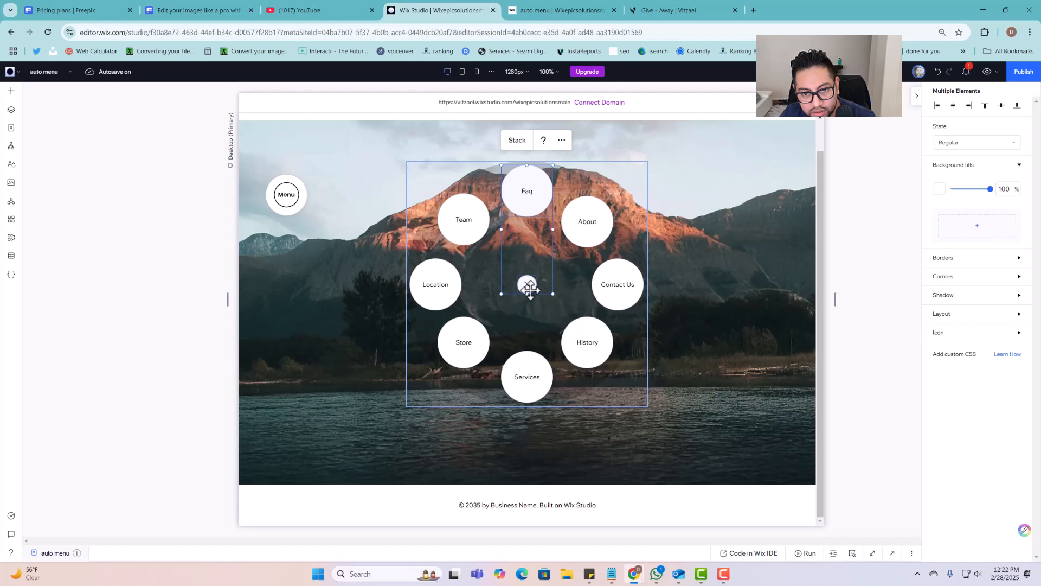
left_click(534, 371, "shift")
left_click(518, 141)
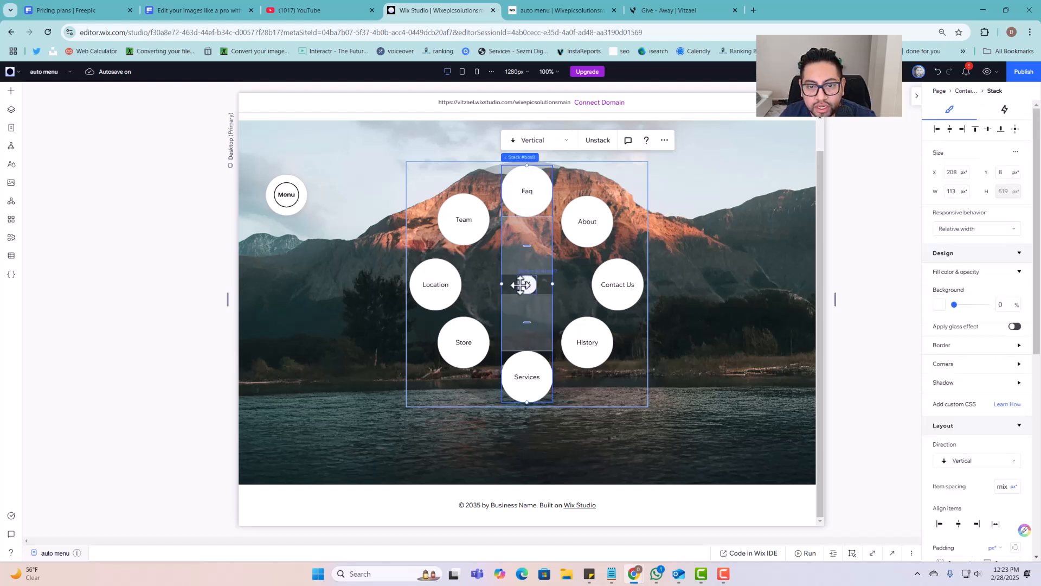
On the tablet breakpoint, move the circular menu container down to Y about 97 px and set its width and height to 450 px
left_click(626, 355)
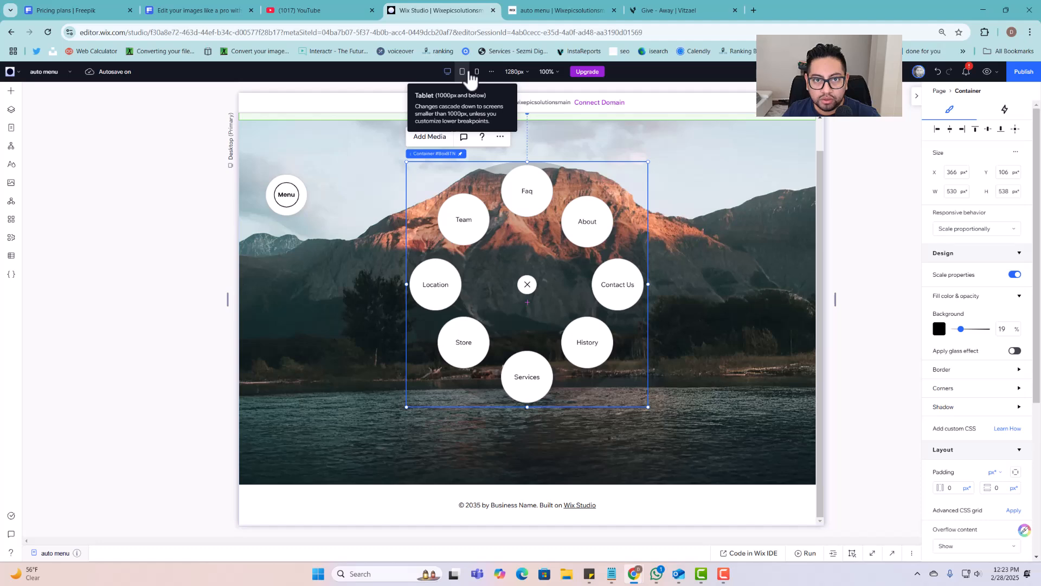
left_click(462, 72)
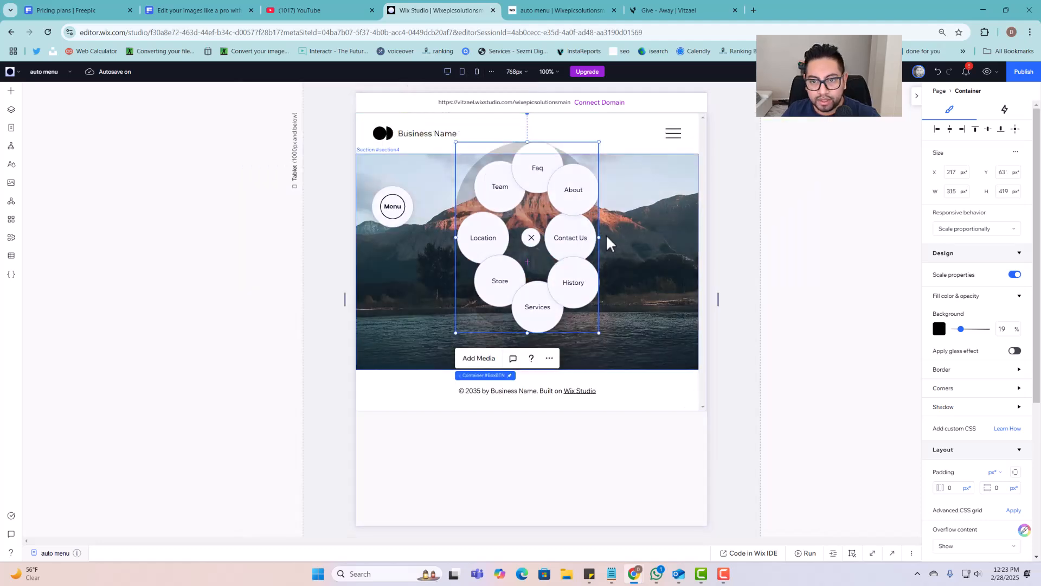
left_click_drag(593, 337, 590, 344)
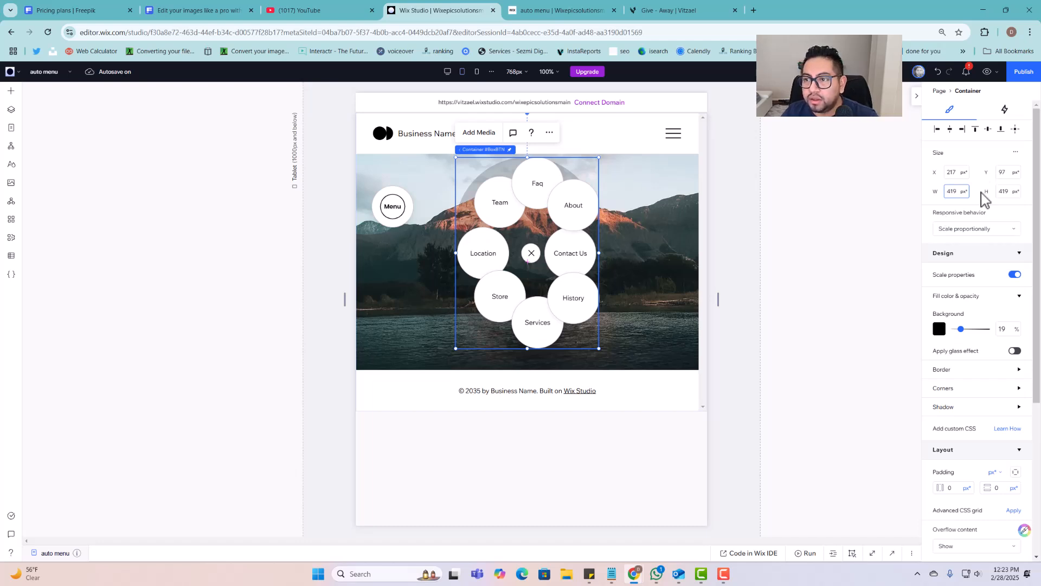
key("Return")
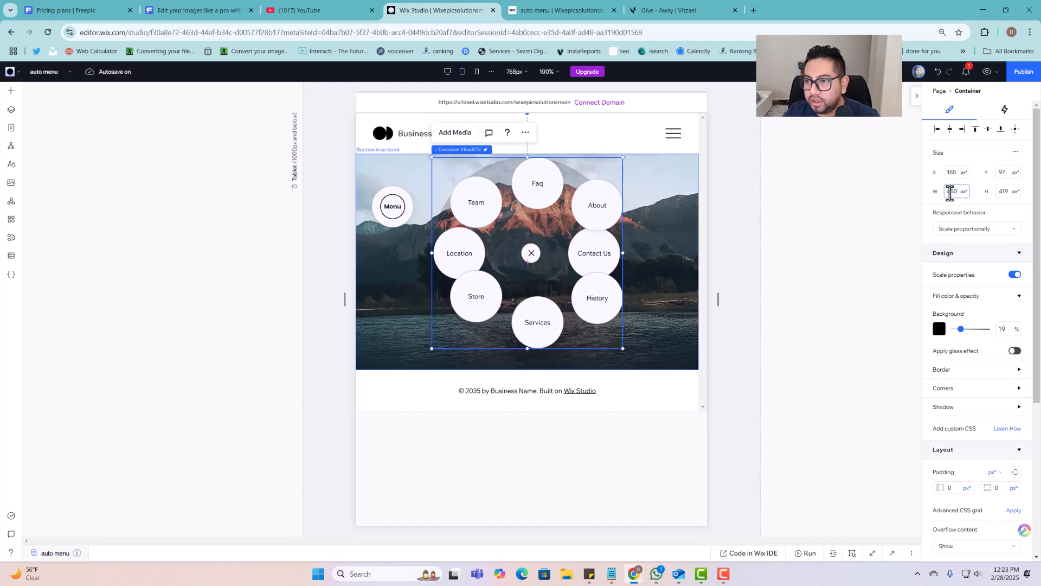
key("Return")
left_click(1004, 191)
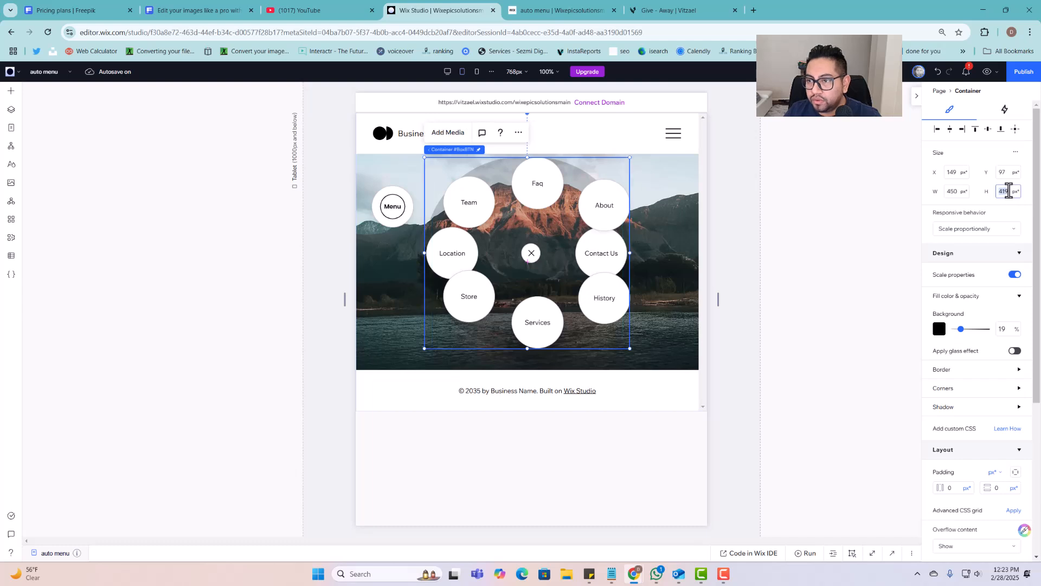
key("Return")
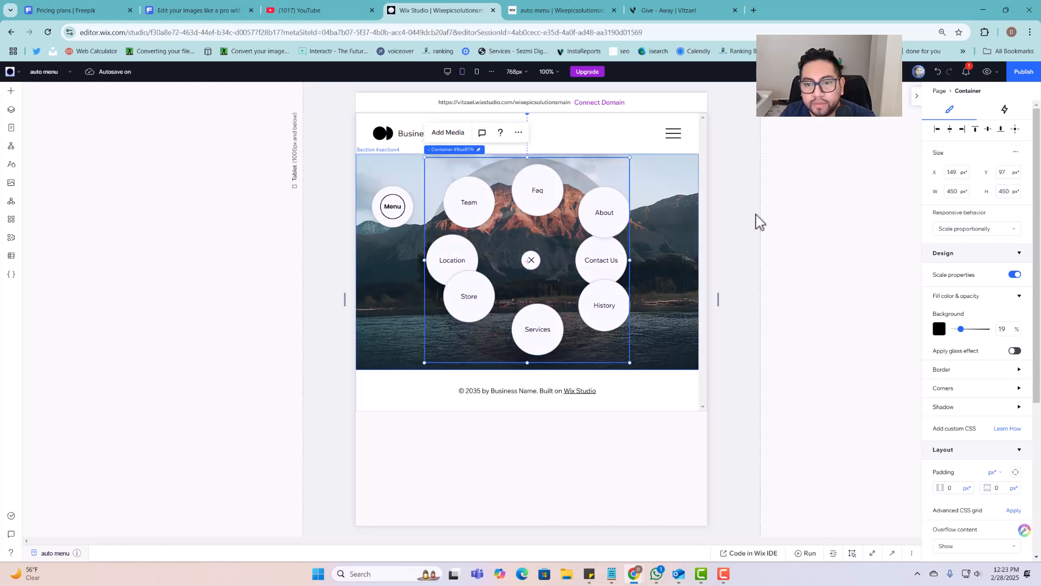
Widen the three vertical stacks on tablet, with Team/Store at about 115 px and About/History at about 113 px
left_click(477, 205)
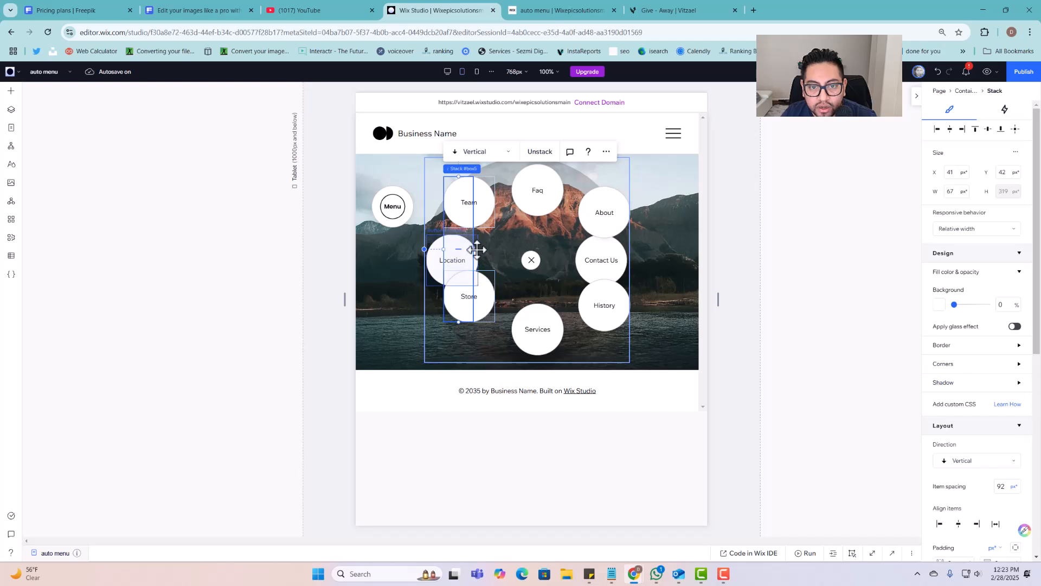
left_click_drag(472, 249, 506, 249)
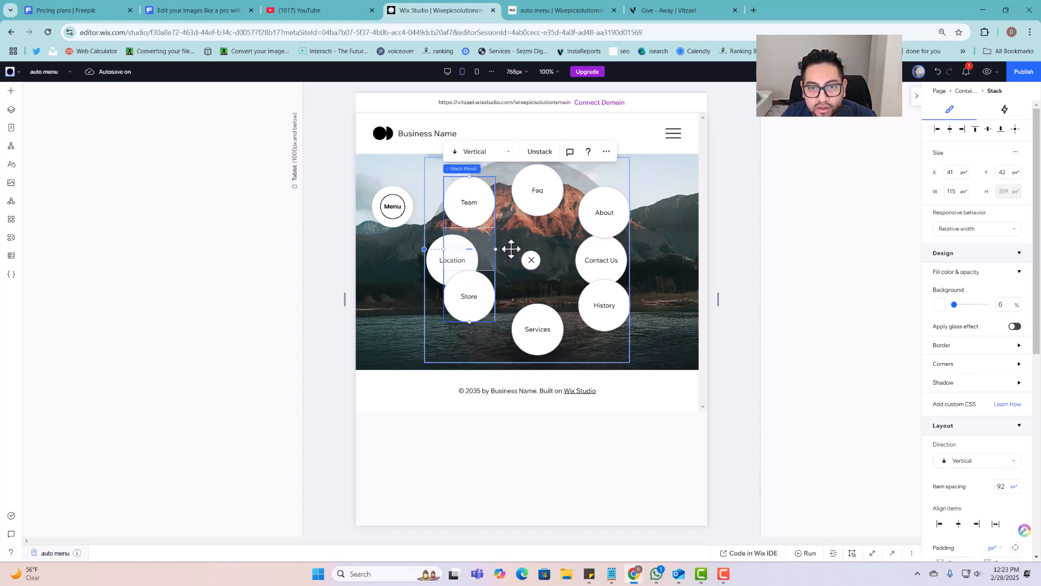
left_click(536, 192)
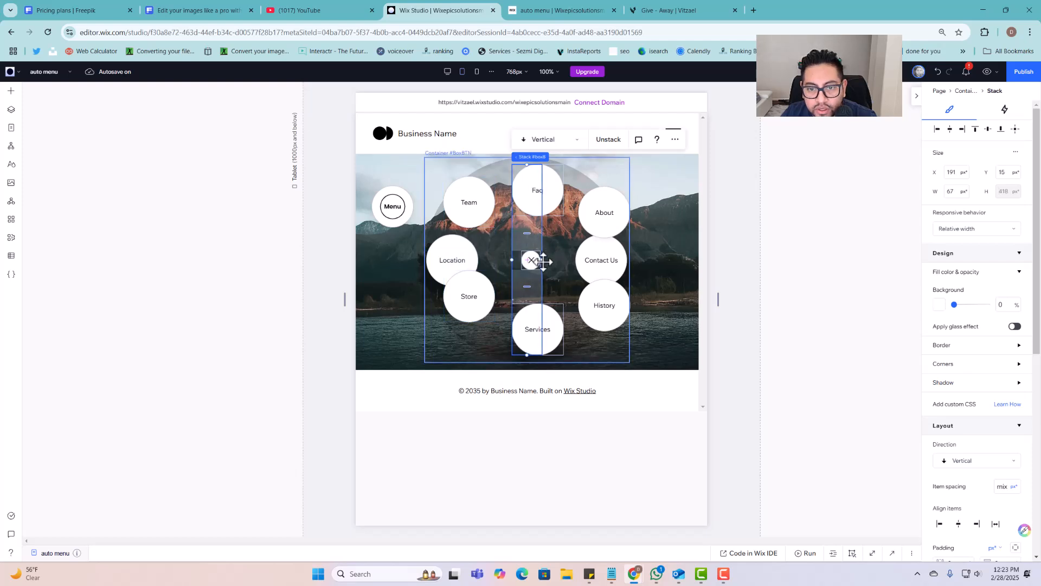
left_click_drag(540, 261, 599, 257)
left_click(600, 257)
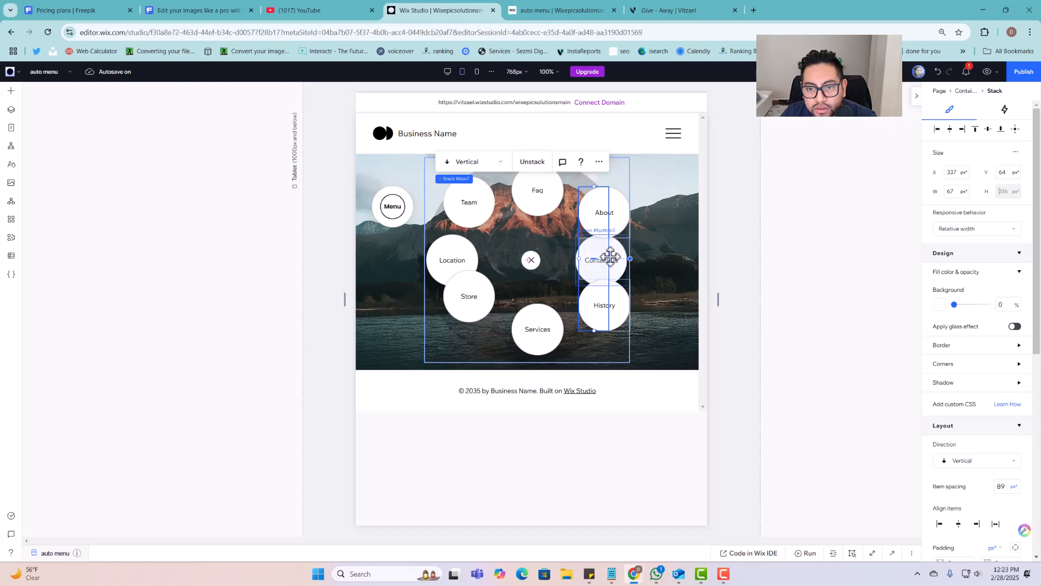
left_click_drag(608, 259, 629, 258)
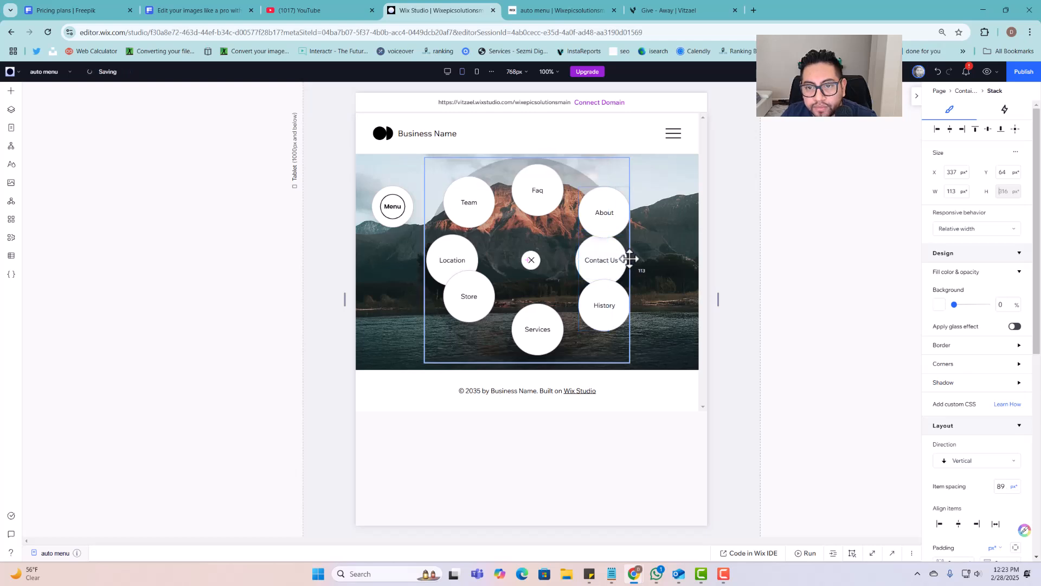
left_click(574, 351)
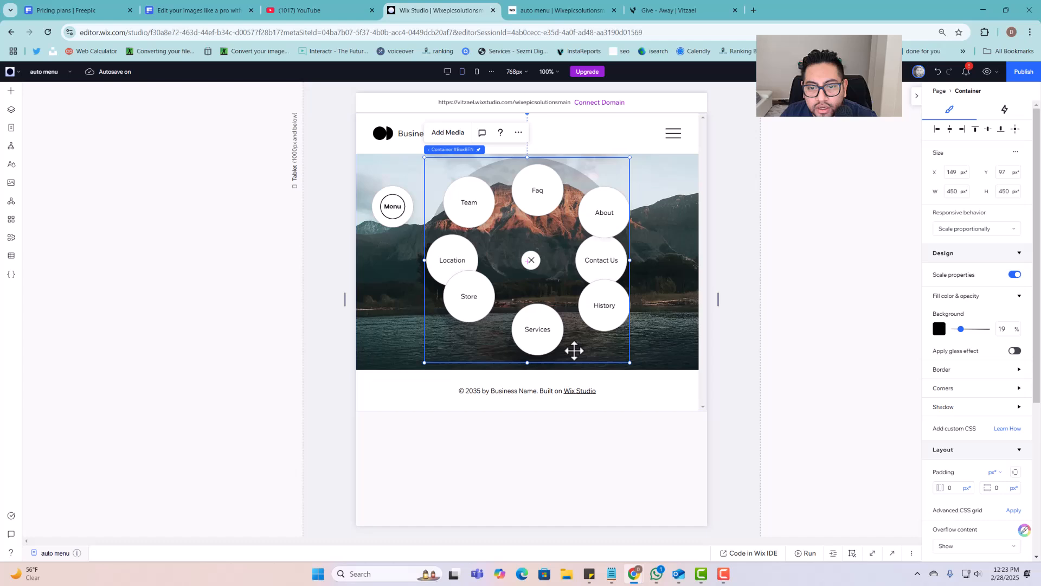
On the desktop breakpoint, combine the Team/Store, Faq/Services and About/History stacks into one horizontal stack
left_click(548, 193)
left_click(488, 210)
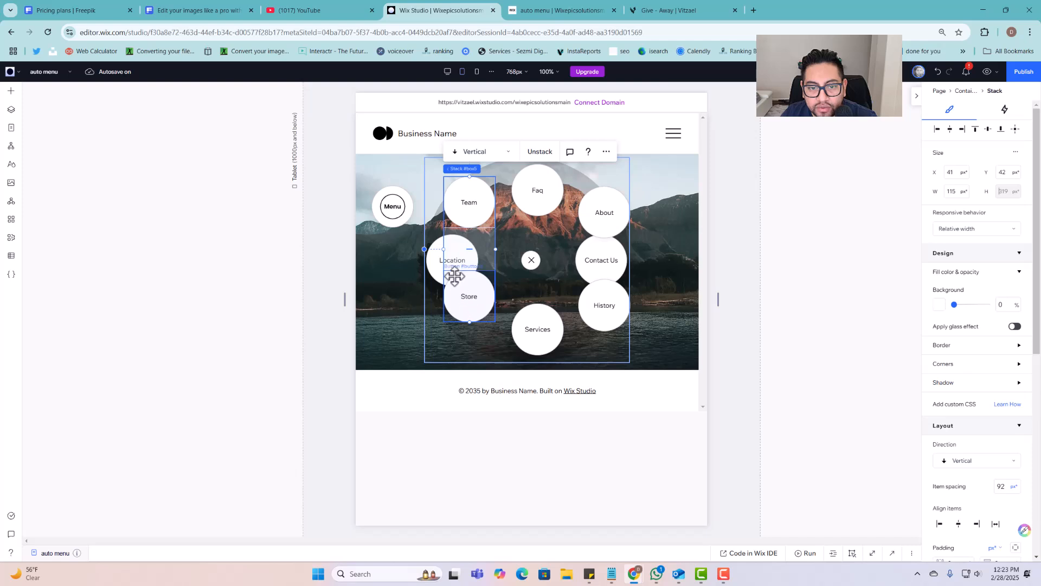
left_click(447, 72)
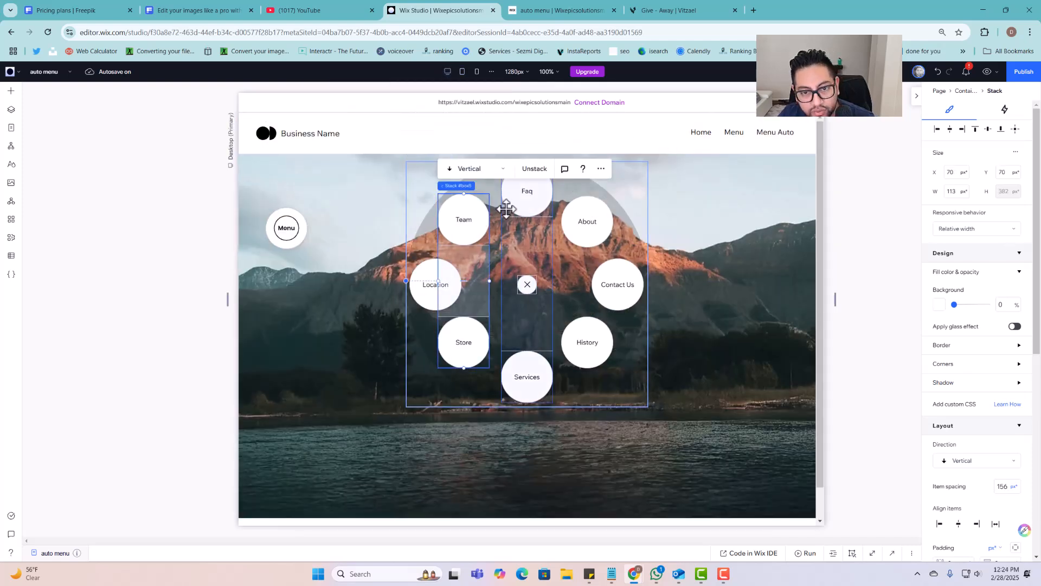
left_click(523, 202, "shift")
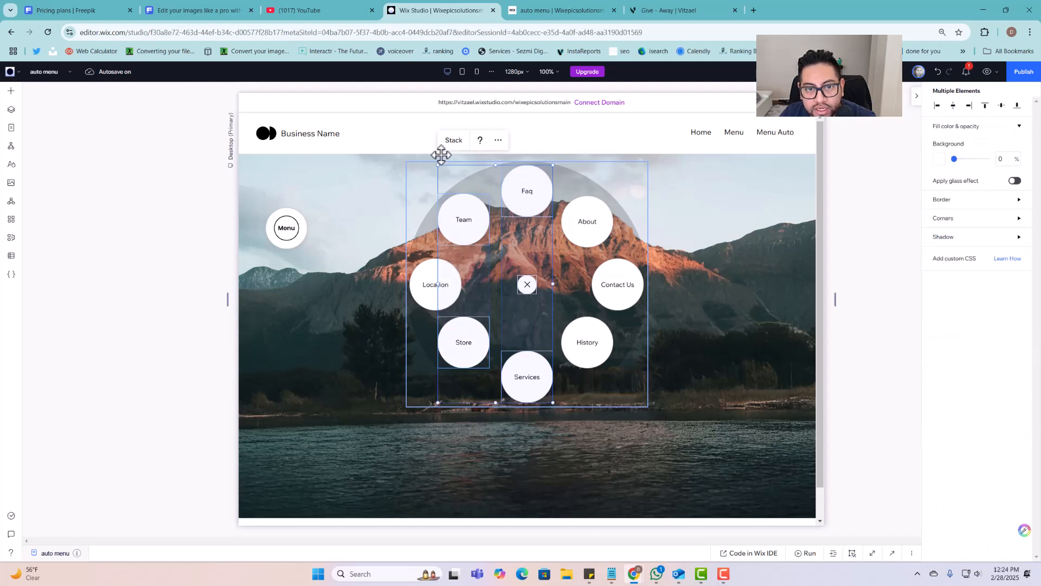
left_click(591, 217, "shift")
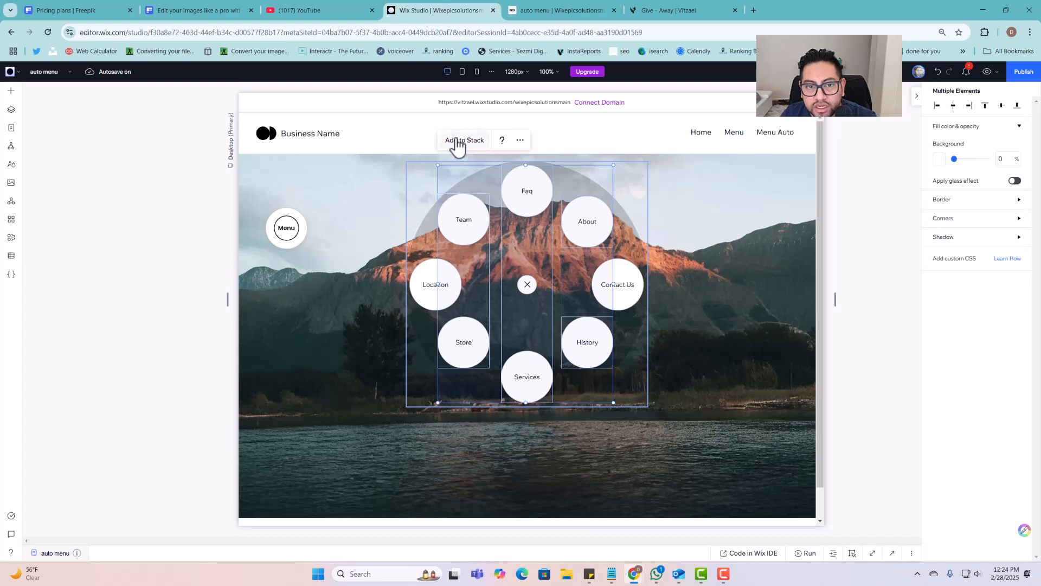
left_click(448, 256)
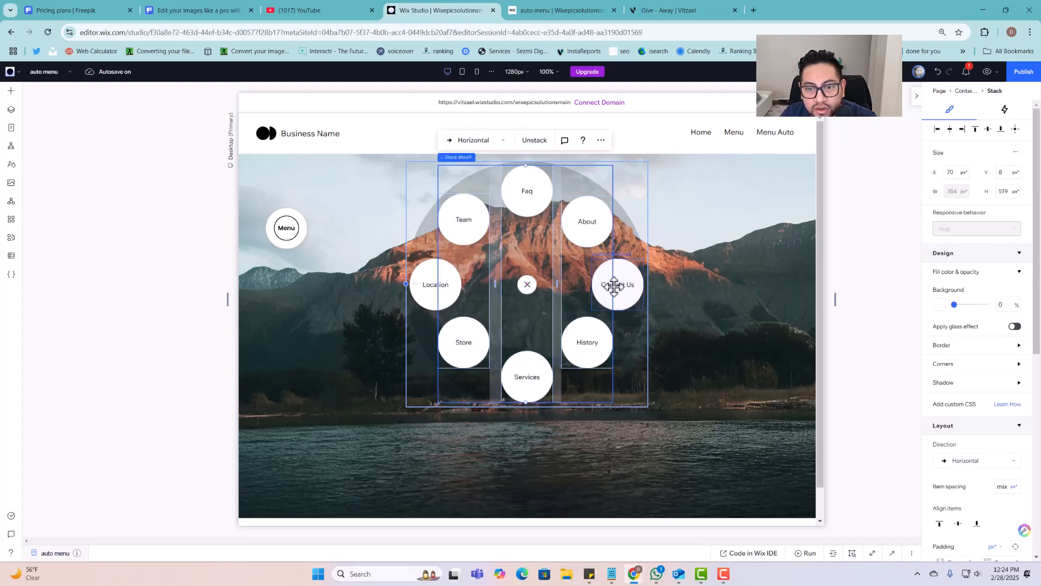
On the tablet breakpoint, widen the Team/Store stack to about 114 px and the Faq/Services stack to about 120 px
left_click(462, 71)
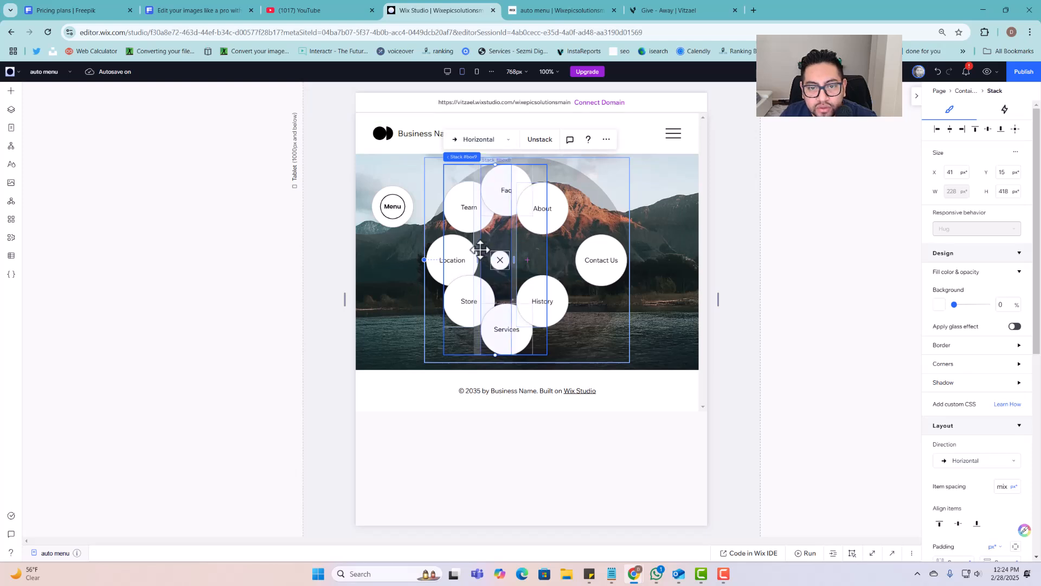
left_click(465, 237)
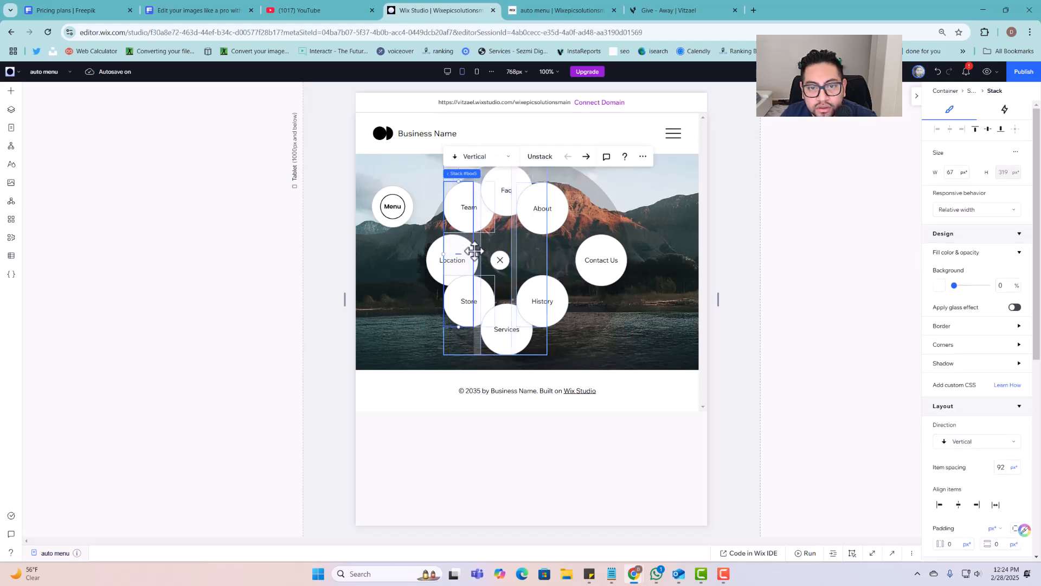
left_click_drag(474, 254, 500, 256)
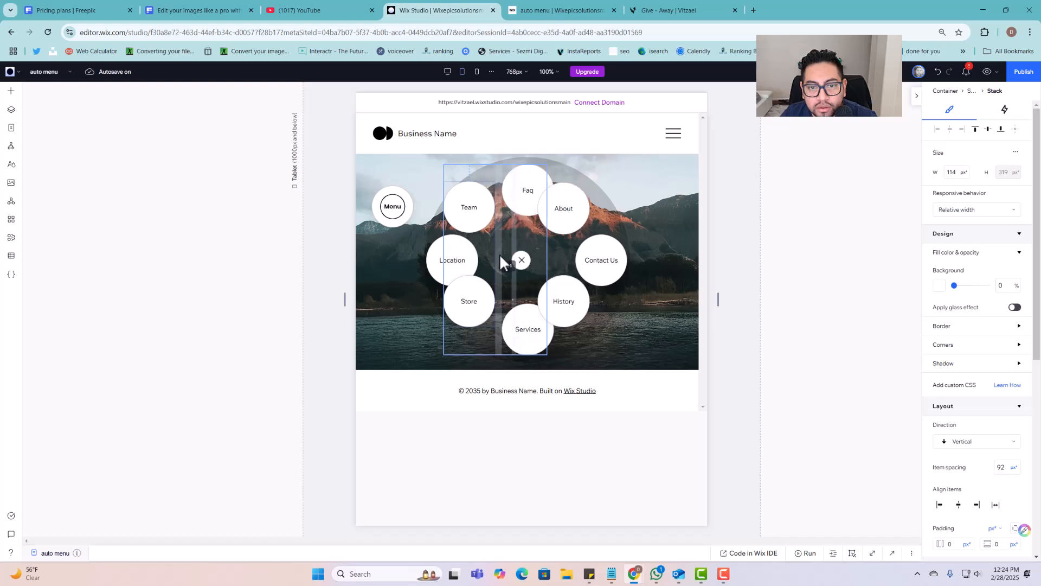
left_click(529, 234)
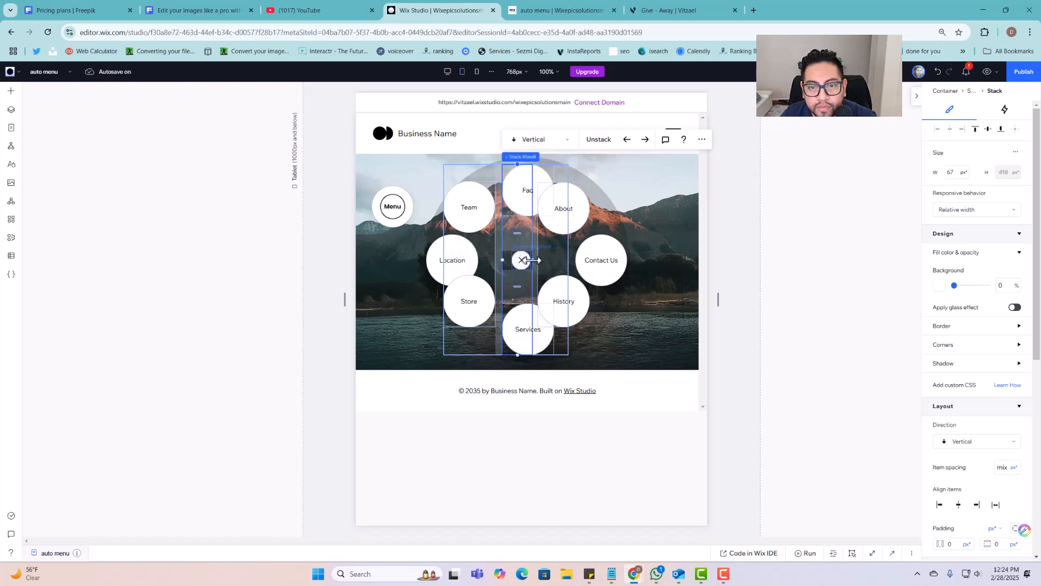
left_click_drag(531, 260, 558, 265)
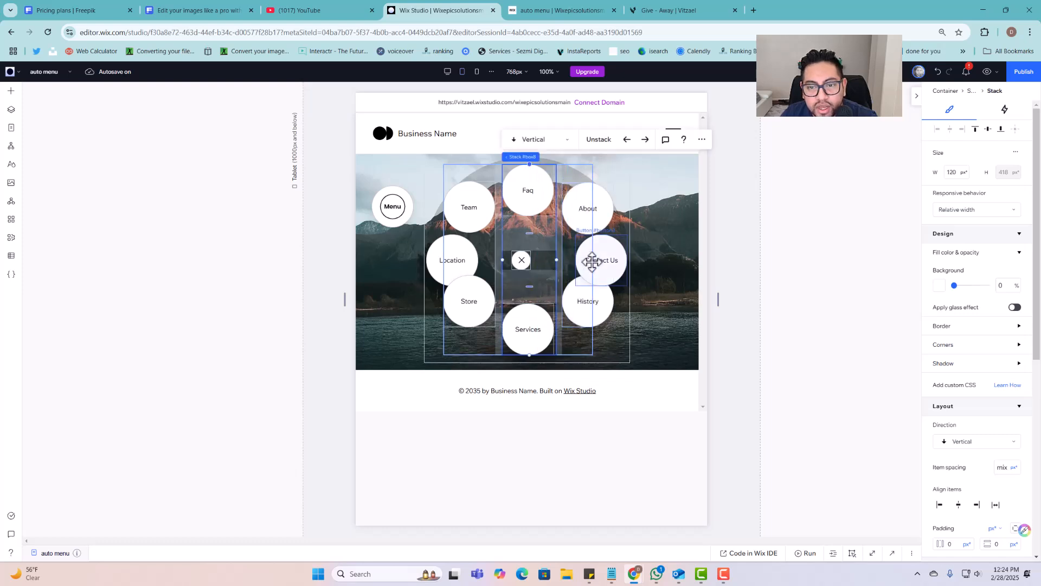
Widen the About/History stack to about 114 px and move the Contact Us button to about X 337, Y 157 px
left_click(581, 273)
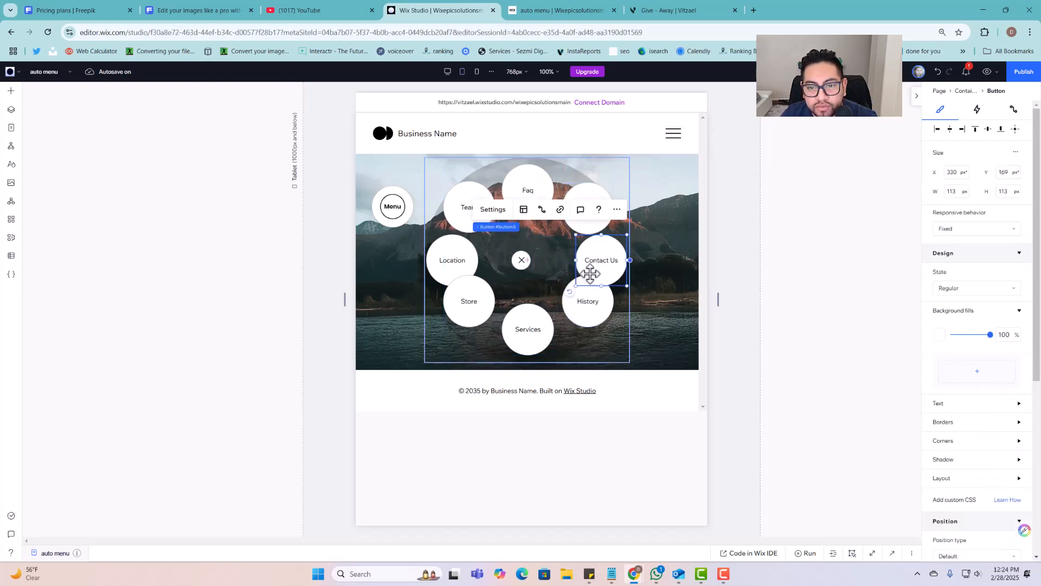
left_click(567, 252)
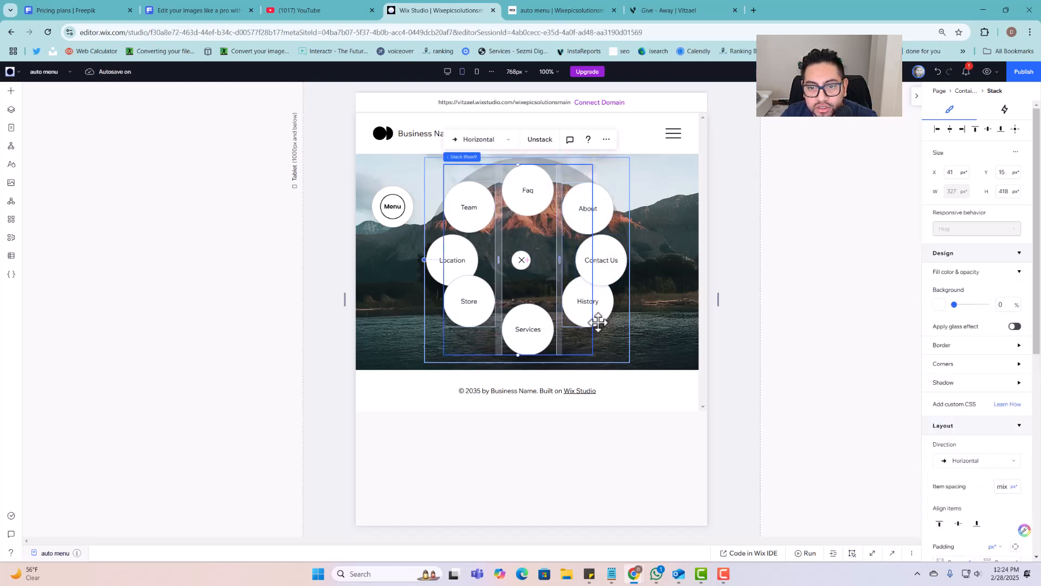
left_click(599, 287)
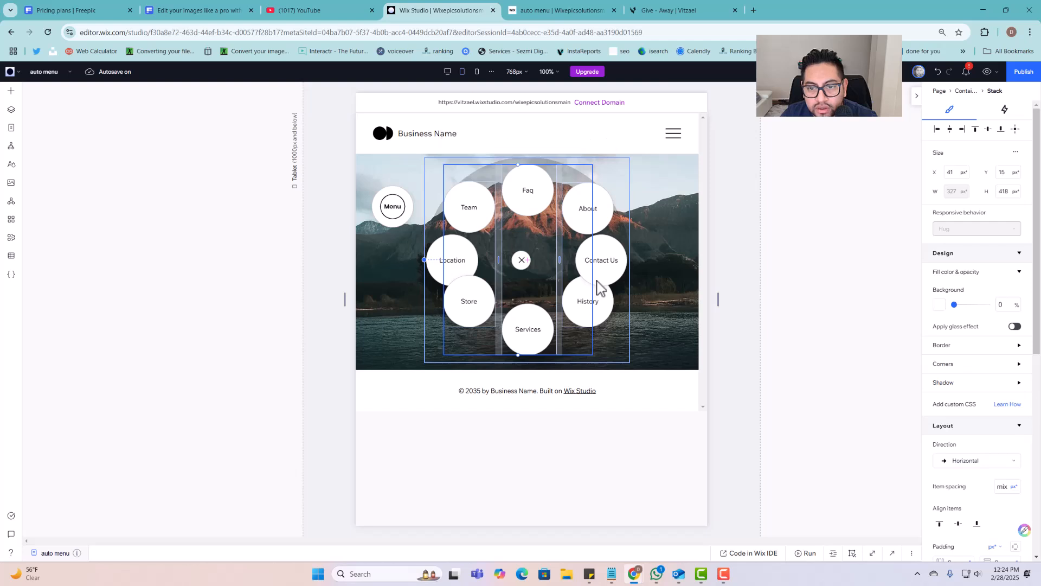
left_click(579, 280)
left_click(578, 305)
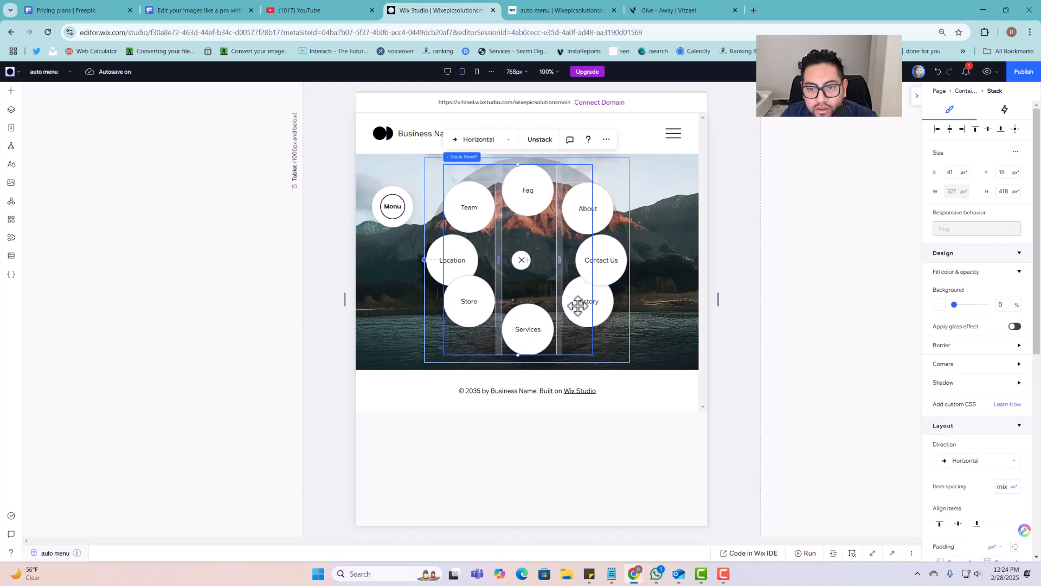
left_click(578, 305)
left_click_drag(592, 253, 614, 253)
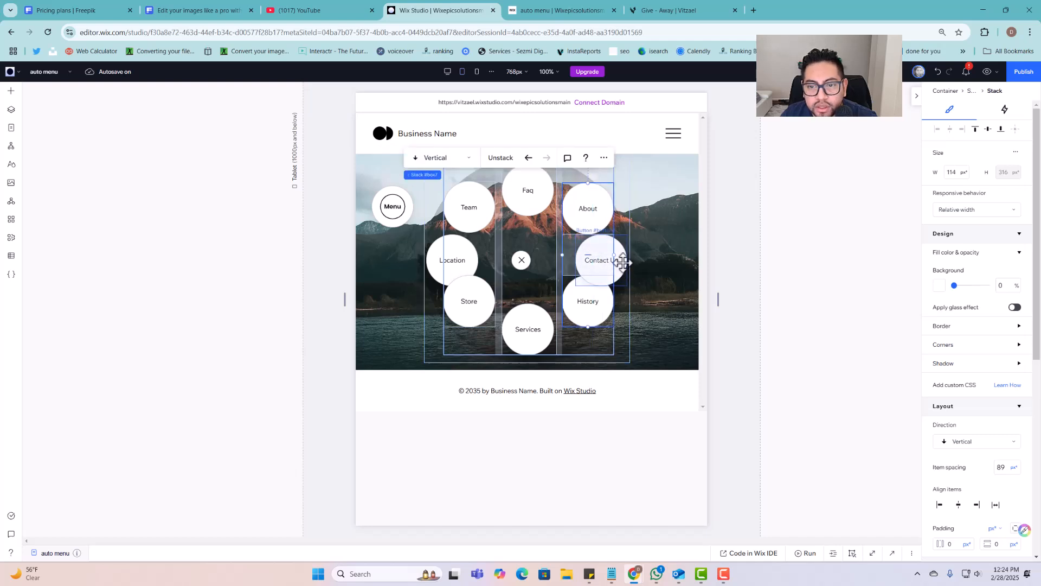
left_click(617, 263)
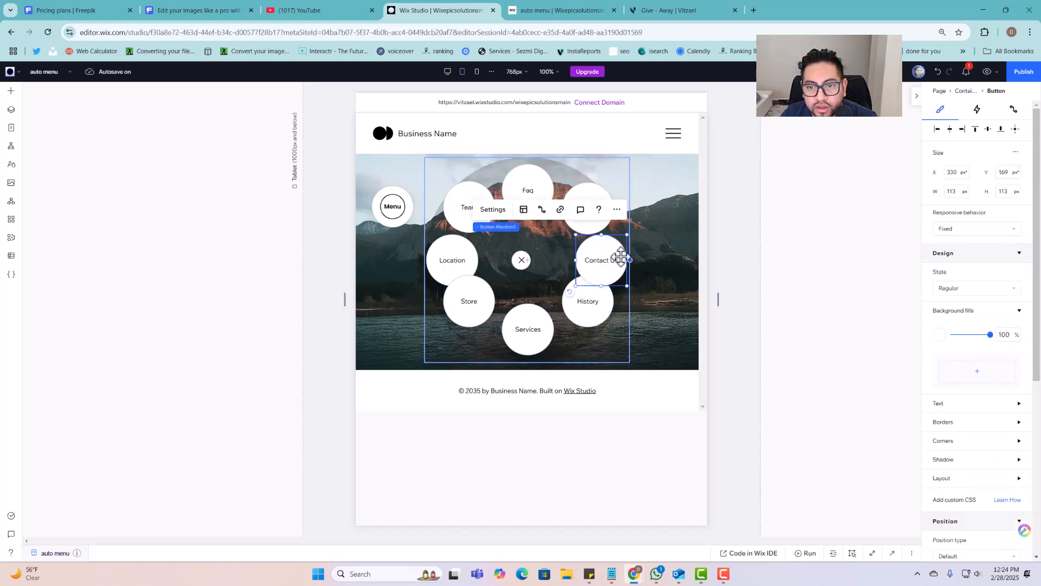
left_click_drag(616, 256, 625, 254)
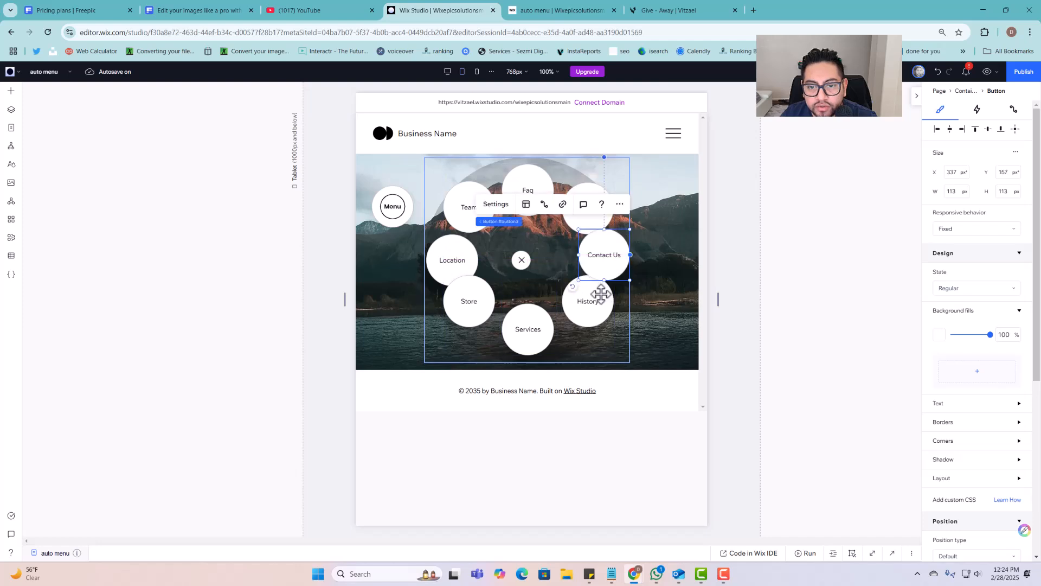
Set the item spacing of the vertical About/History stack to 110 px on the tablet breakpoint
left_click(593, 300)
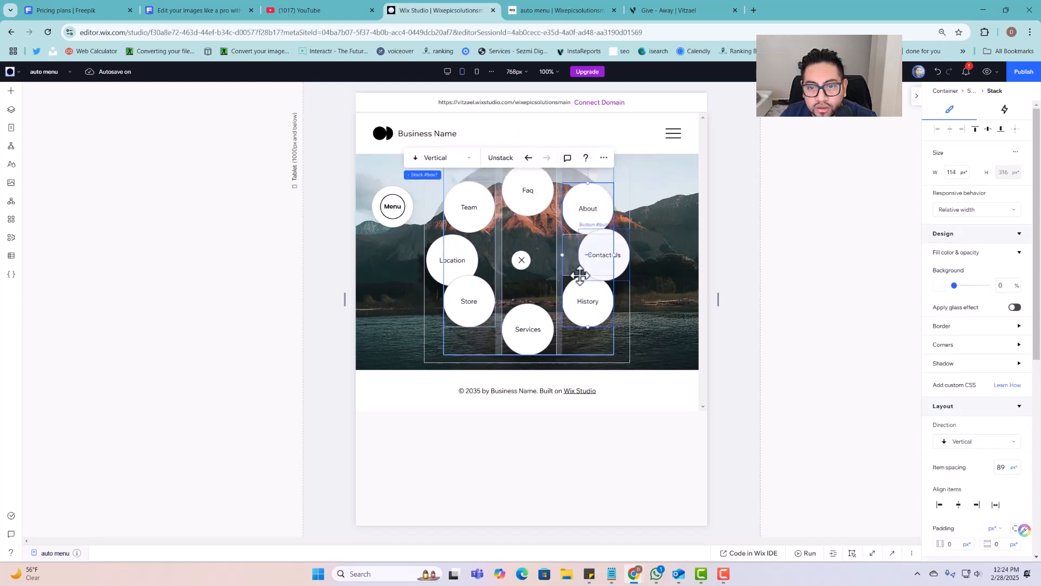
left_click_drag(587, 254, 587, 254)
left_click(587, 254)
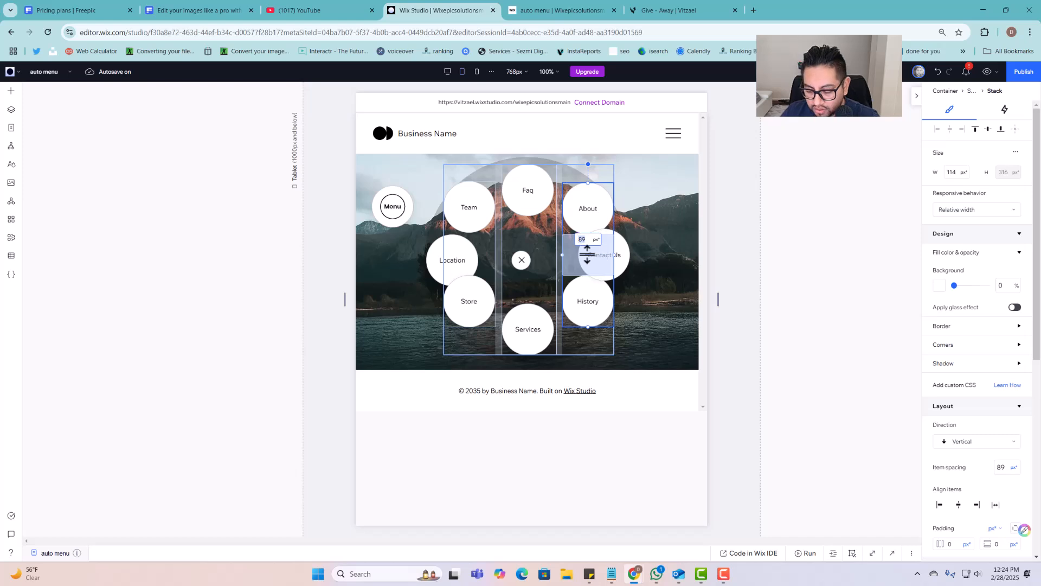
type("90")
key("Return")
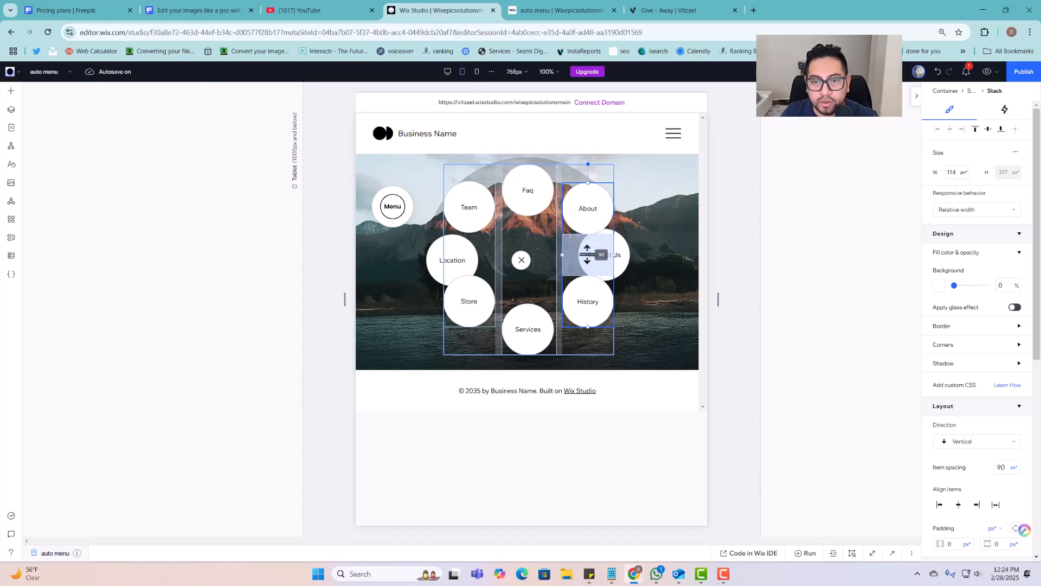
left_click(587, 255)
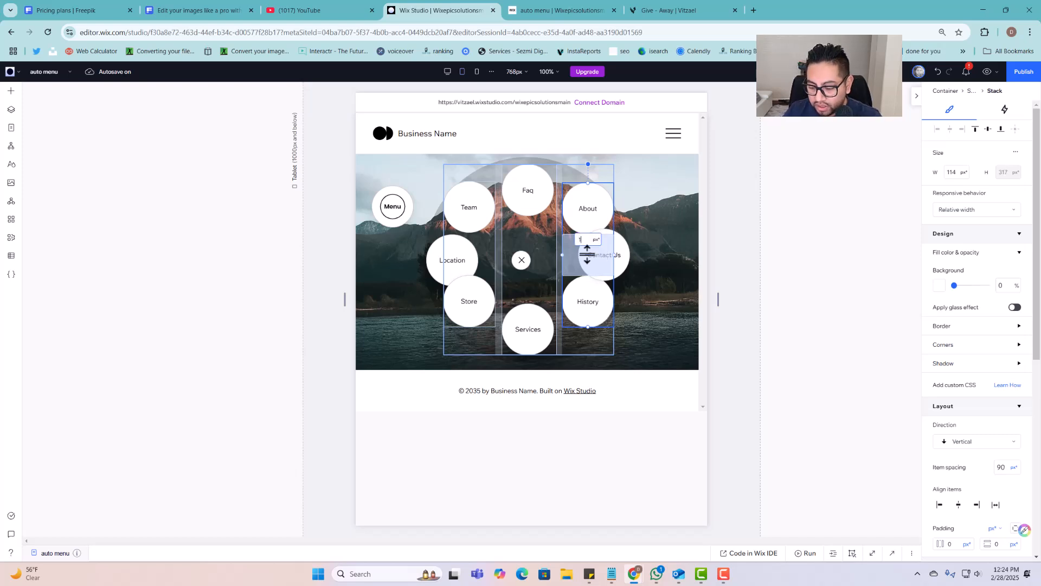
key("Return")
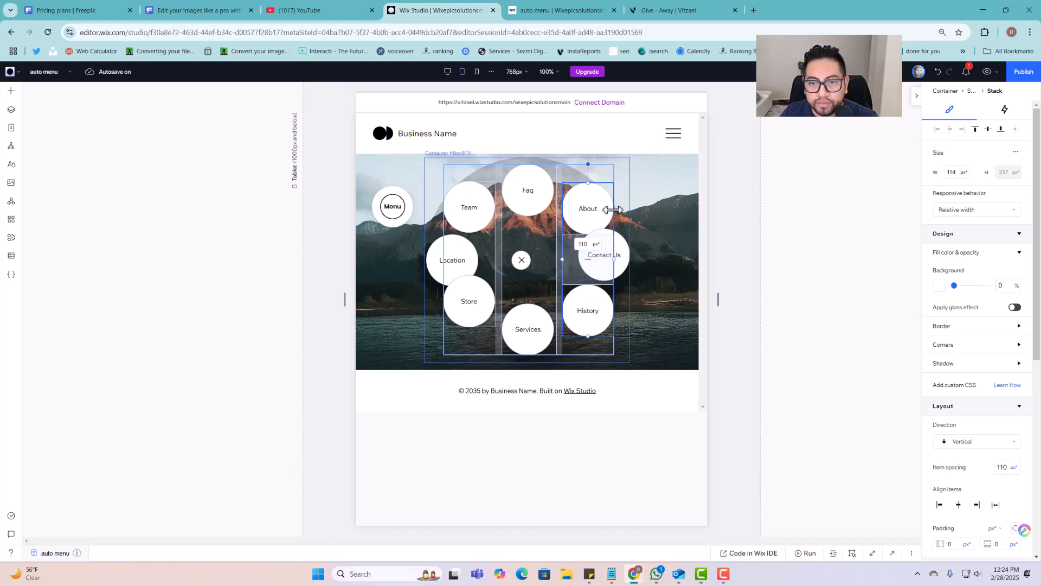
Shift the About/History stack slightly upward so its two buttons sit evenly around the Contact Us button
left_click(608, 208)
left_click(598, 257)
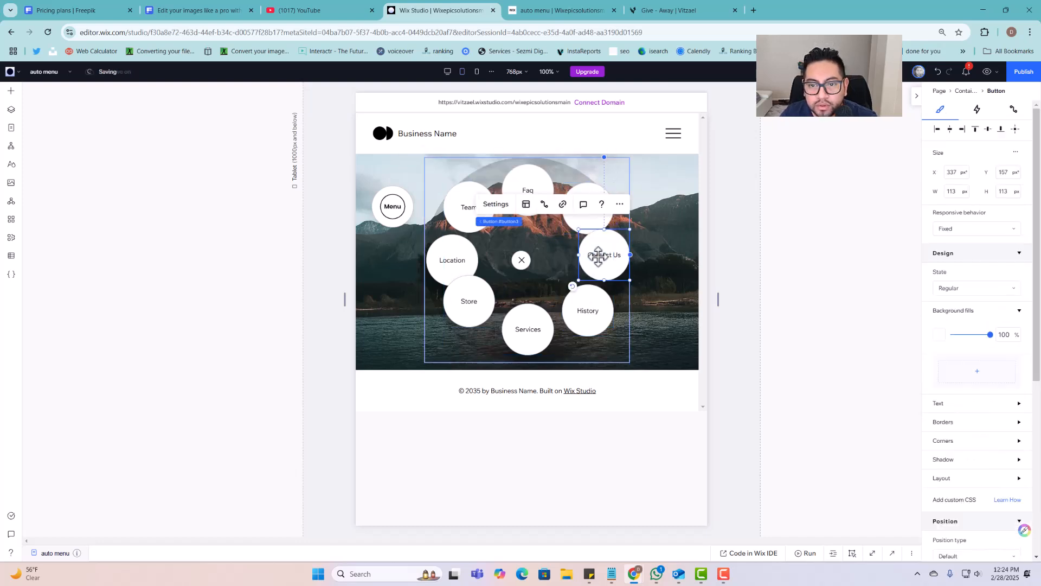
left_click_drag(597, 257, 596, 260)
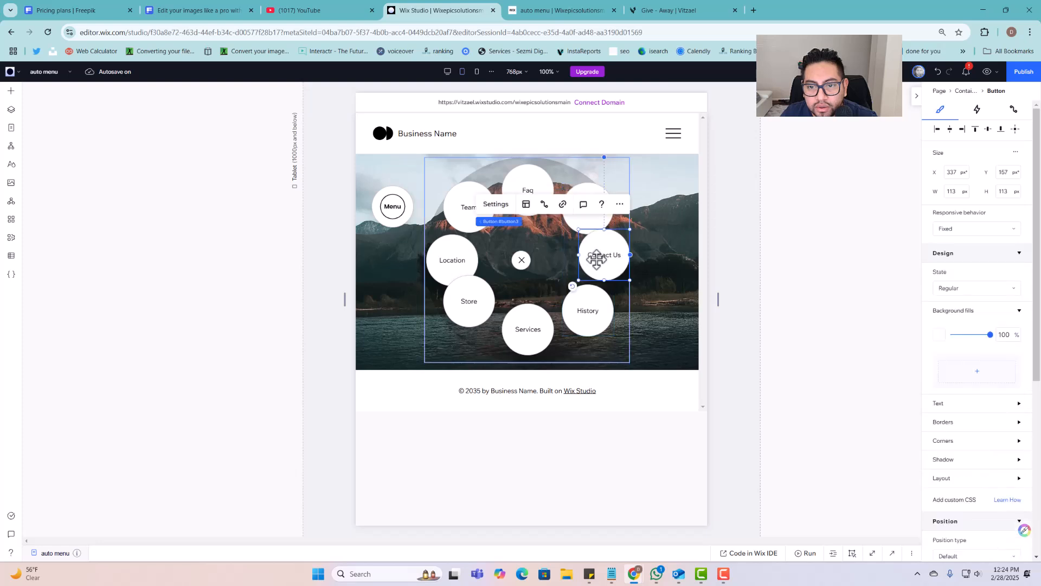
left_click(601, 177)
left_click(595, 193)
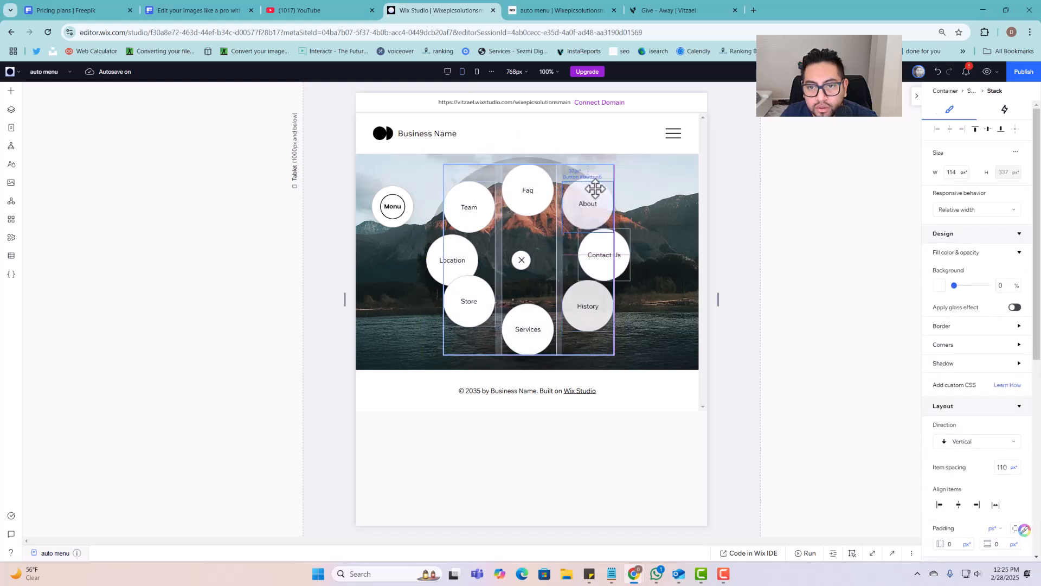
left_click(595, 193)
left_click_drag(595, 196, 595, 185)
Nudge the Location button up level with Contact Us and move the circular menu container to about X 177, Y 90 px
left_click(441, 250)
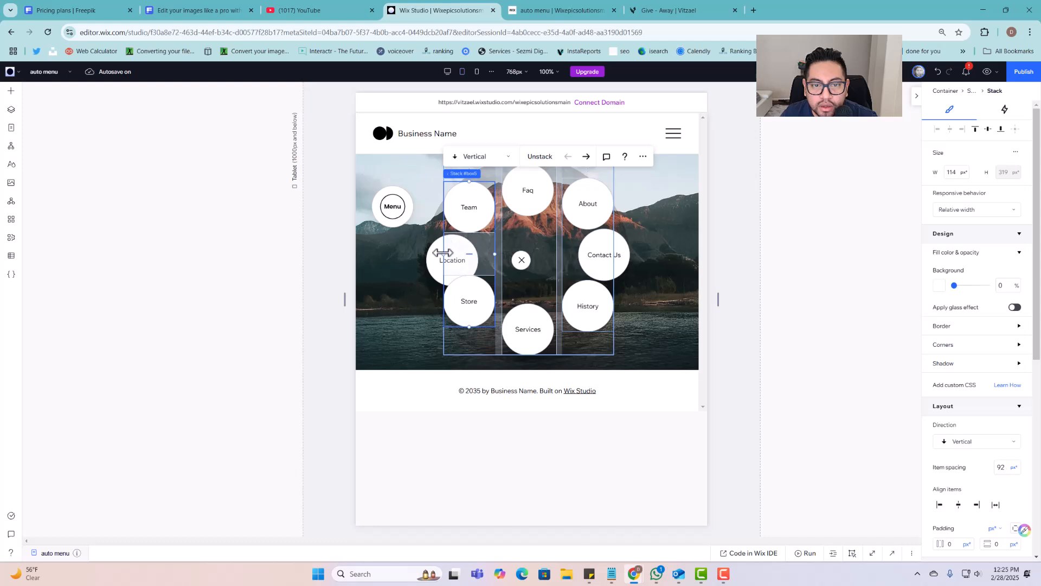
left_click(438, 253)
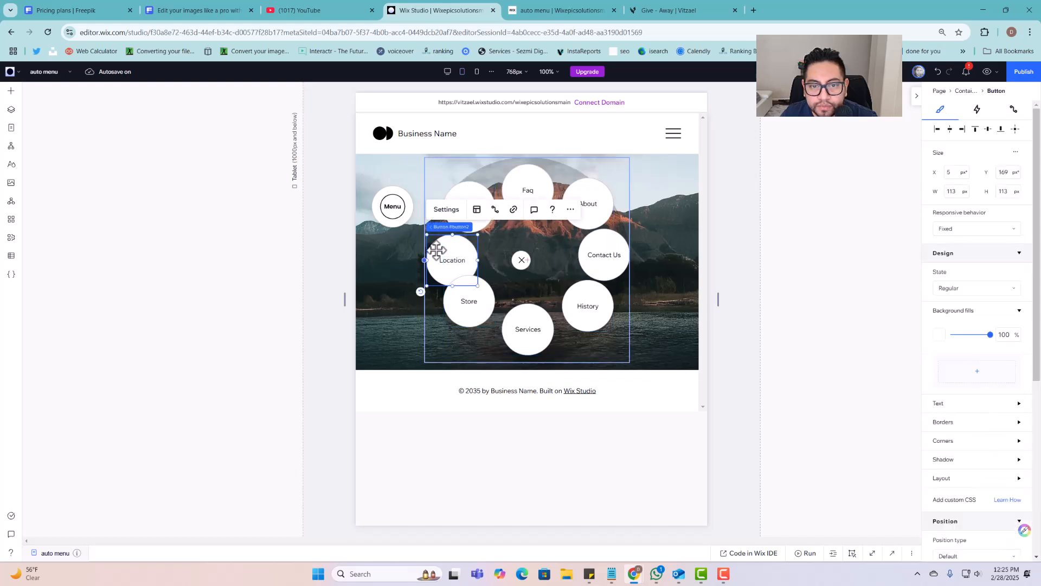
left_click_drag(437, 251, 435, 244)
left_click(650, 313)
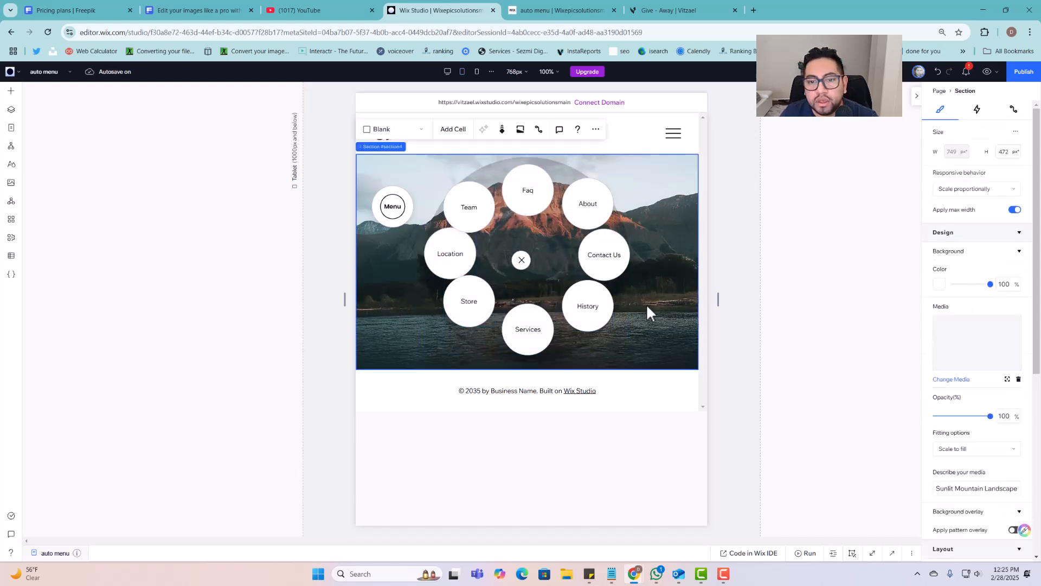
left_click_drag(620, 319, 632, 342)
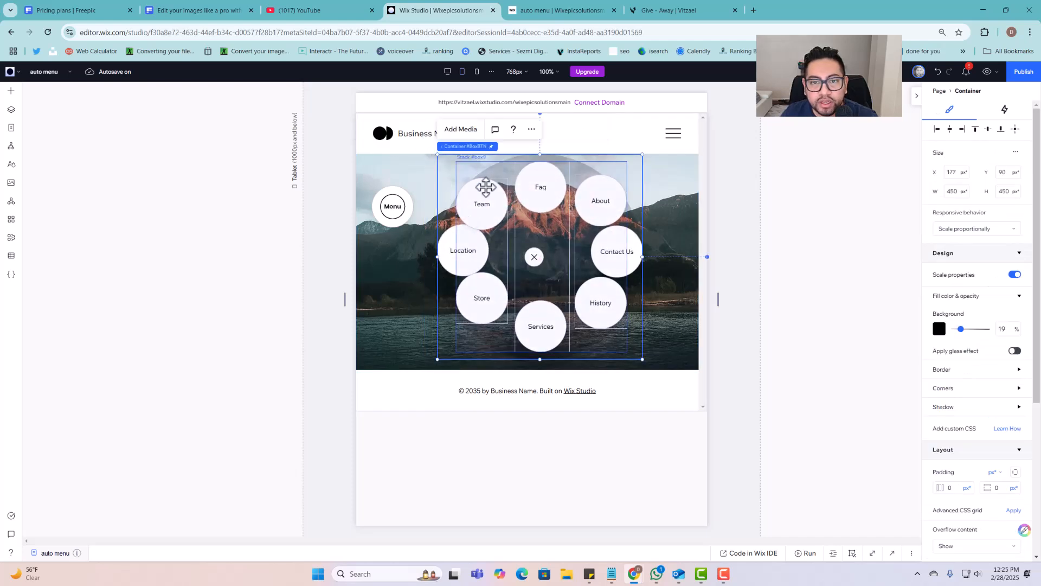
Place the Menu button below the circle at about X 347, Y 528 px and extend the section to about 619 px high
left_click(398, 202)
left_click_drag(398, 202, 540, 363)
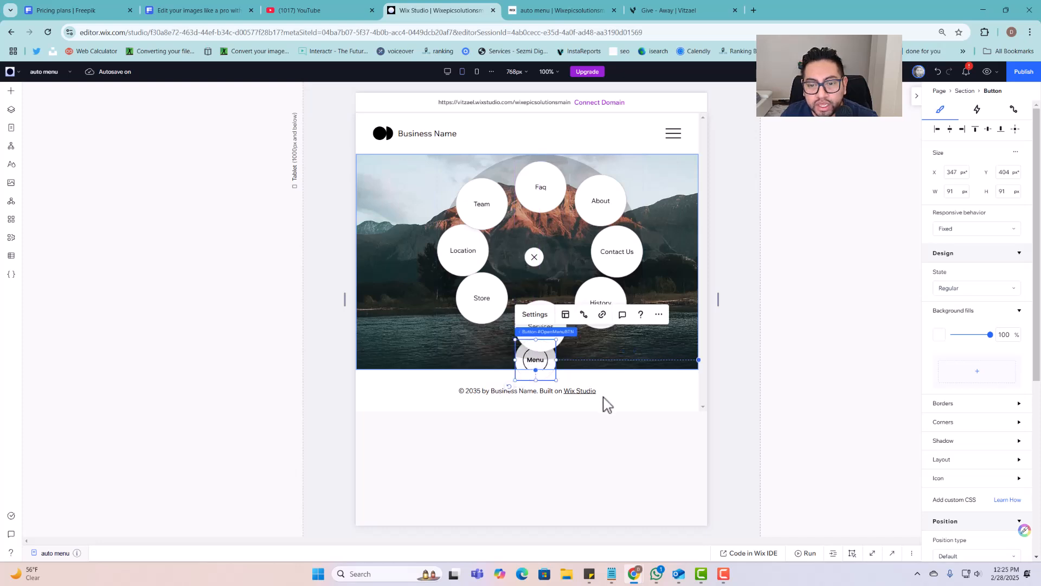
left_click(665, 348)
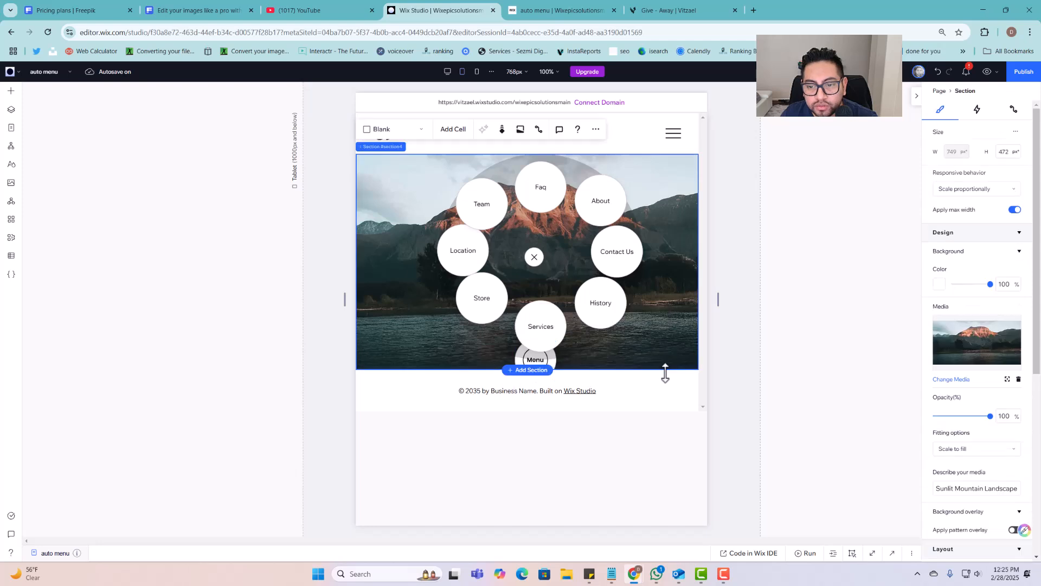
left_click_drag(665, 371, 665, 447)
left_click_drag(550, 437, 550, 437)
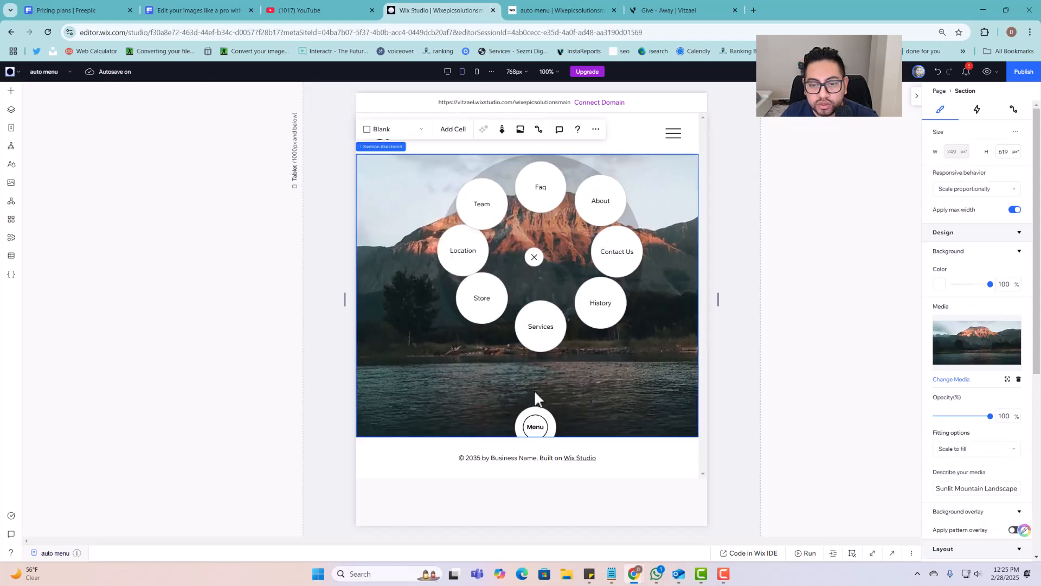
left_click(535, 416)
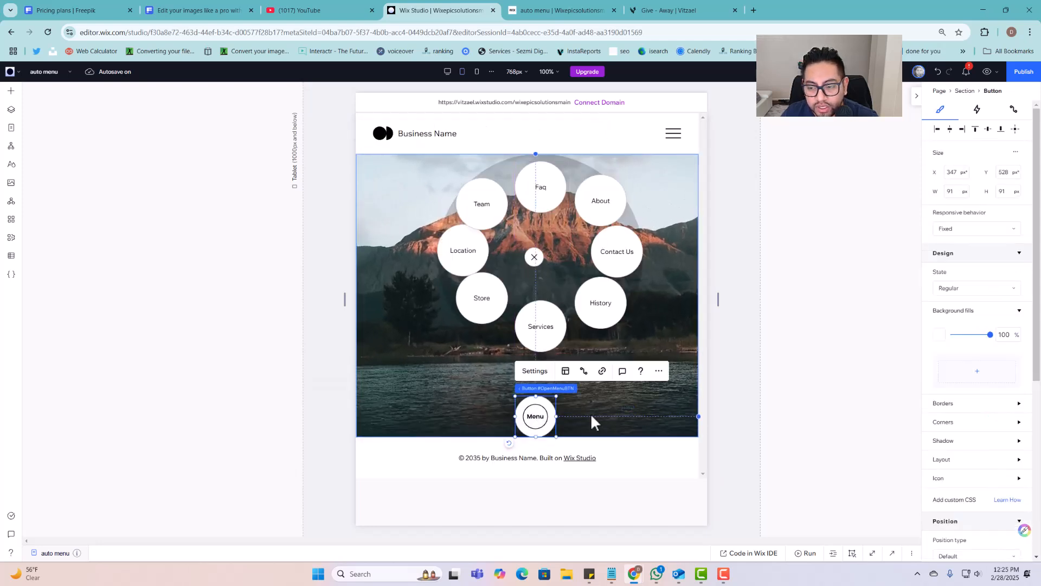
On the desktop breakpoint, pin the Menu button to the page and move it below the circle to about X 596, Y 781 px
left_click(447, 71)
left_click_drag(281, 207, 283, 202)
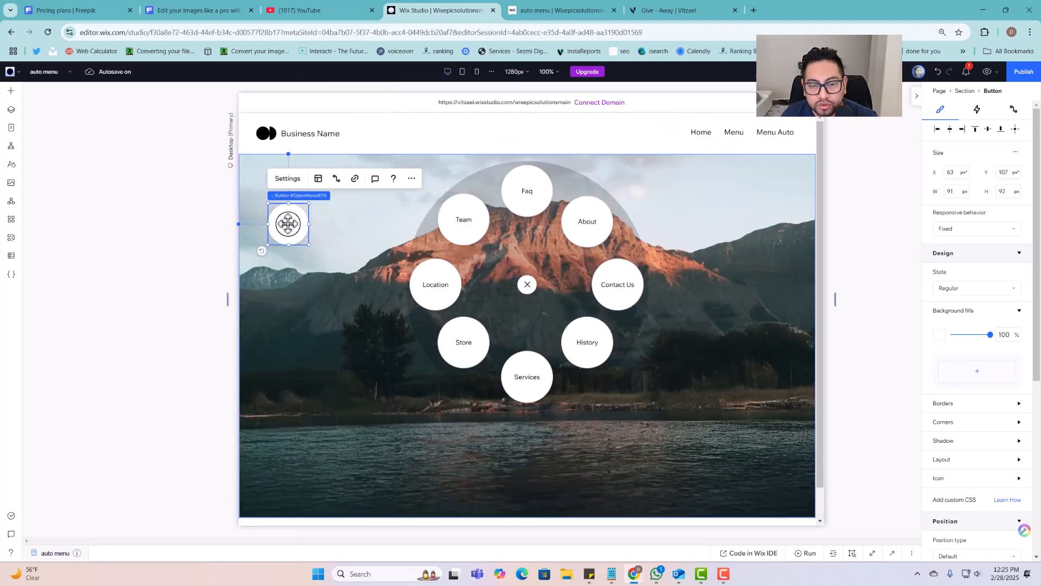
scroll(961, 484, "down", 1)
scroll(960, 485, "down", 3)
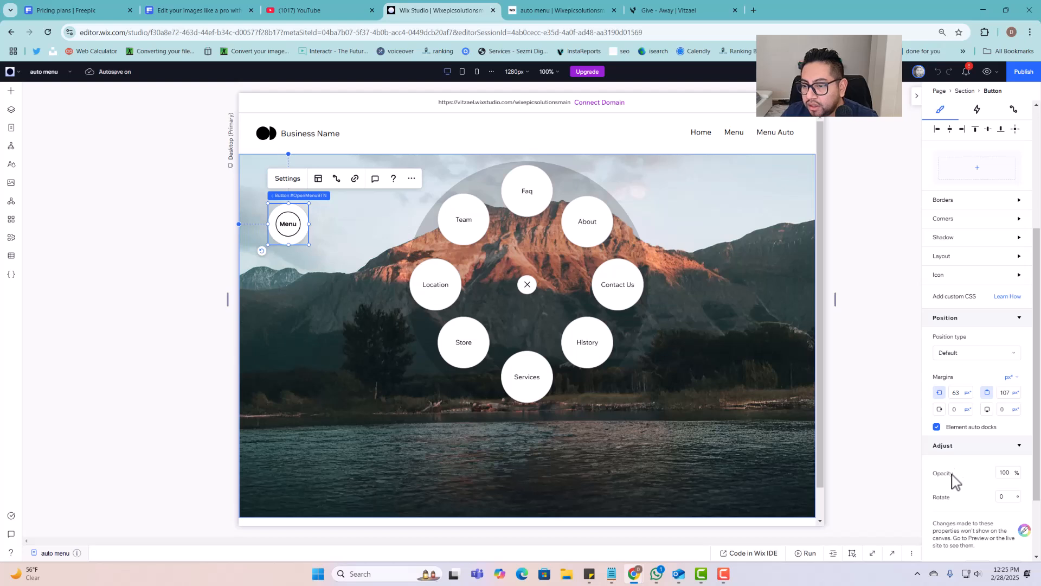
scroll(953, 480, "down", 2)
left_click(965, 271)
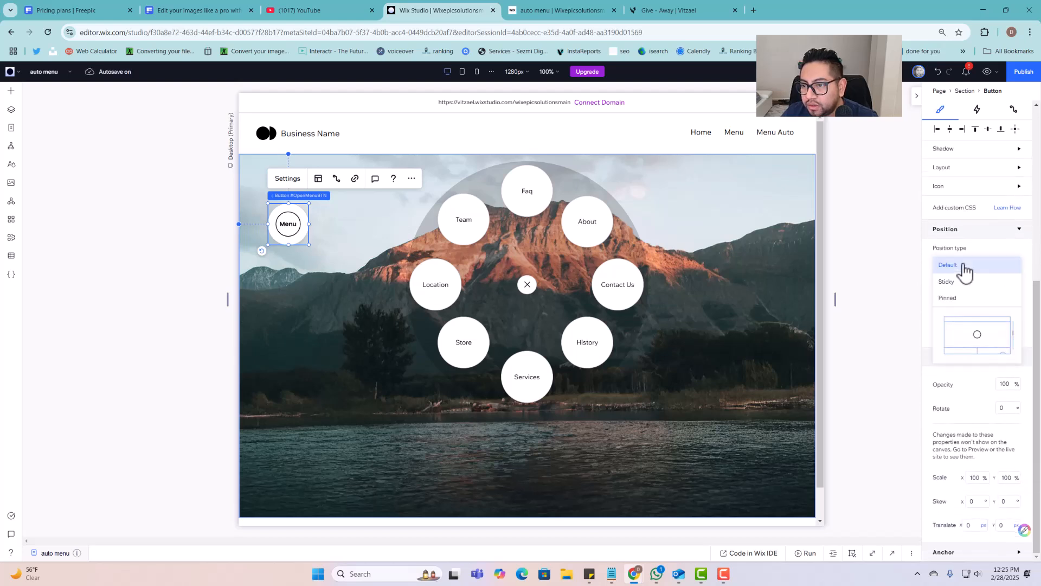
left_click(957, 297)
left_click(964, 304)
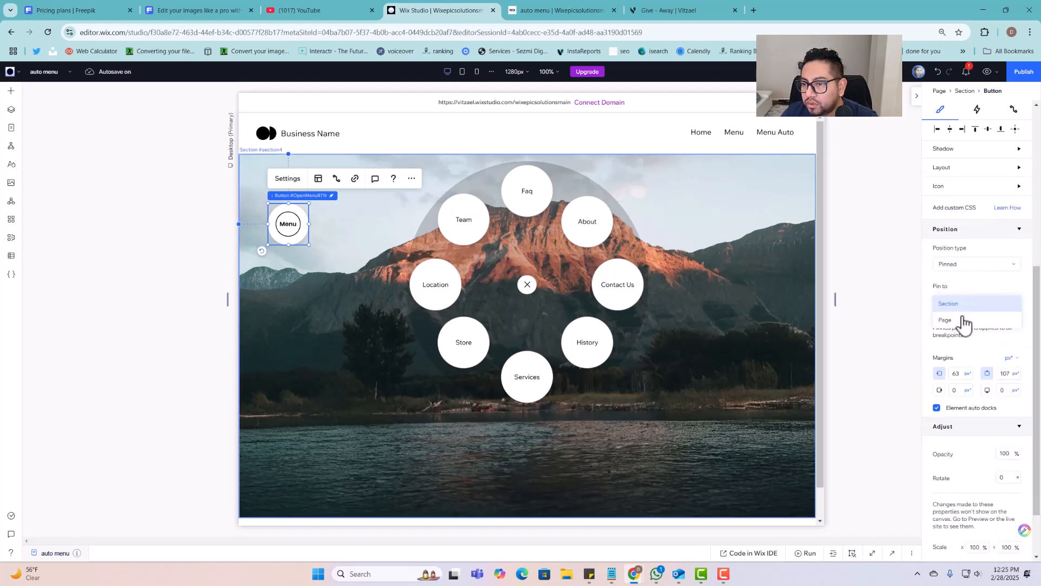
left_click(962, 321)
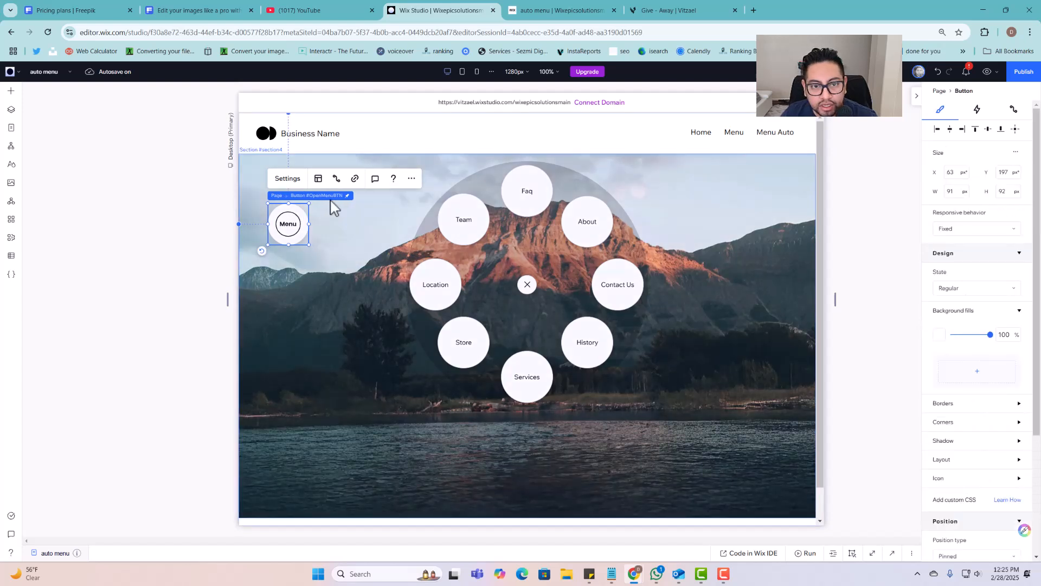
left_click_drag(285, 212, 530, 480)
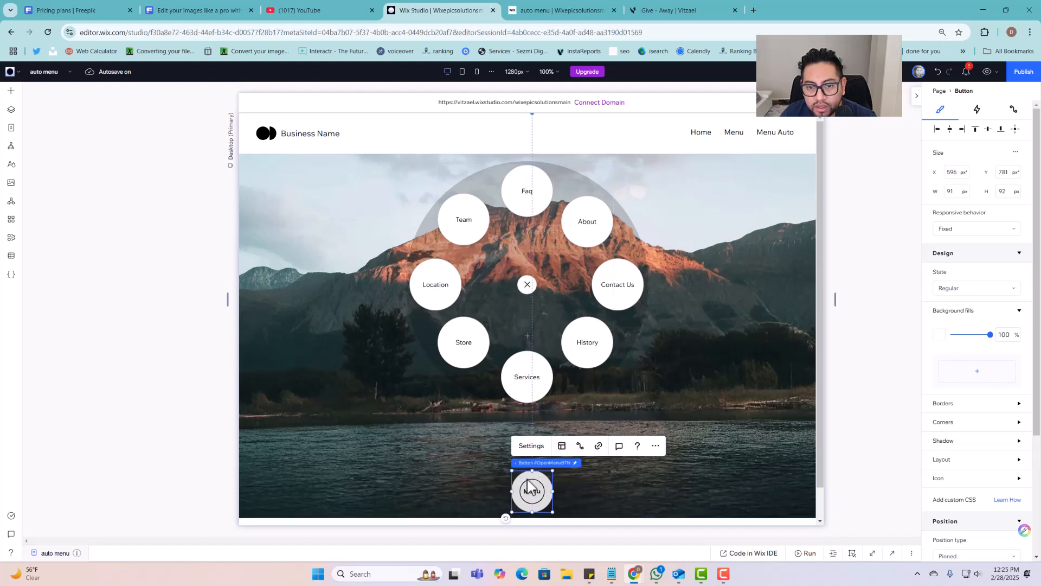
Preview the desktop page, close the circular menu to check the Menu button's placement, and return to editing
left_click(987, 71)
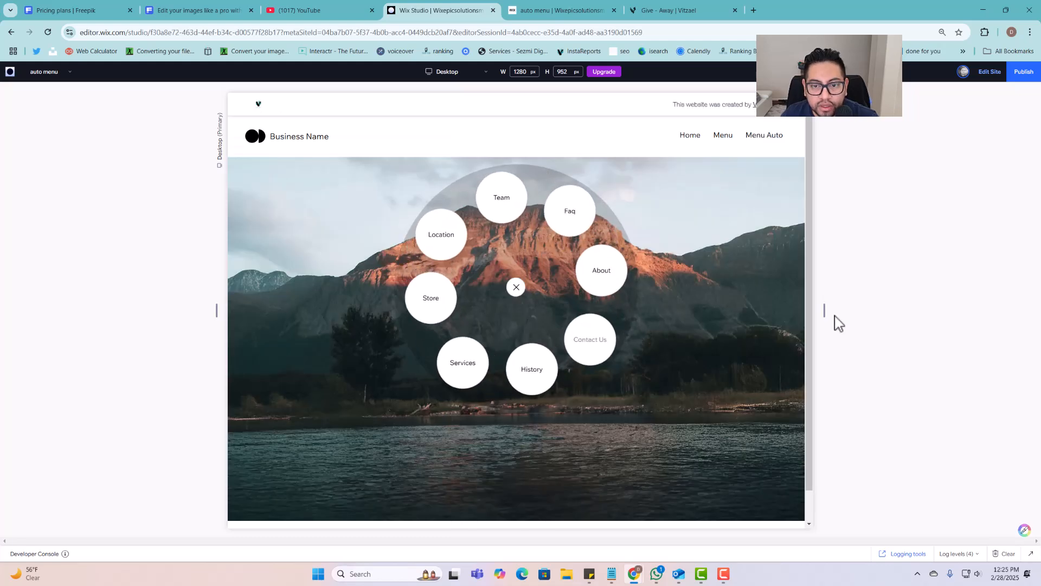
left_click(518, 287)
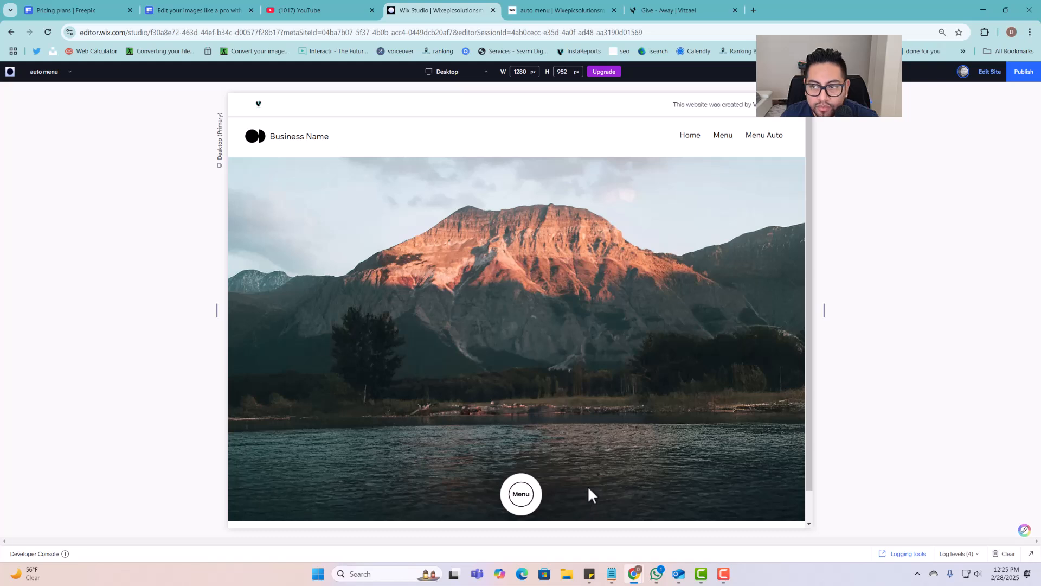
left_click(980, 87)
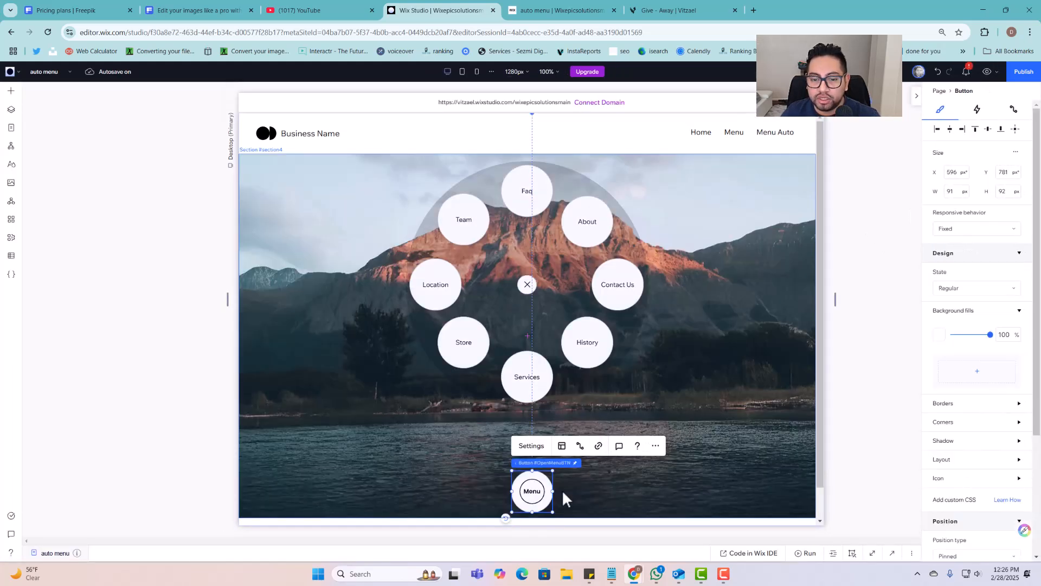
Add a Bounce loop animation to the Menu button
left_click(979, 110)
left_click(937, 294)
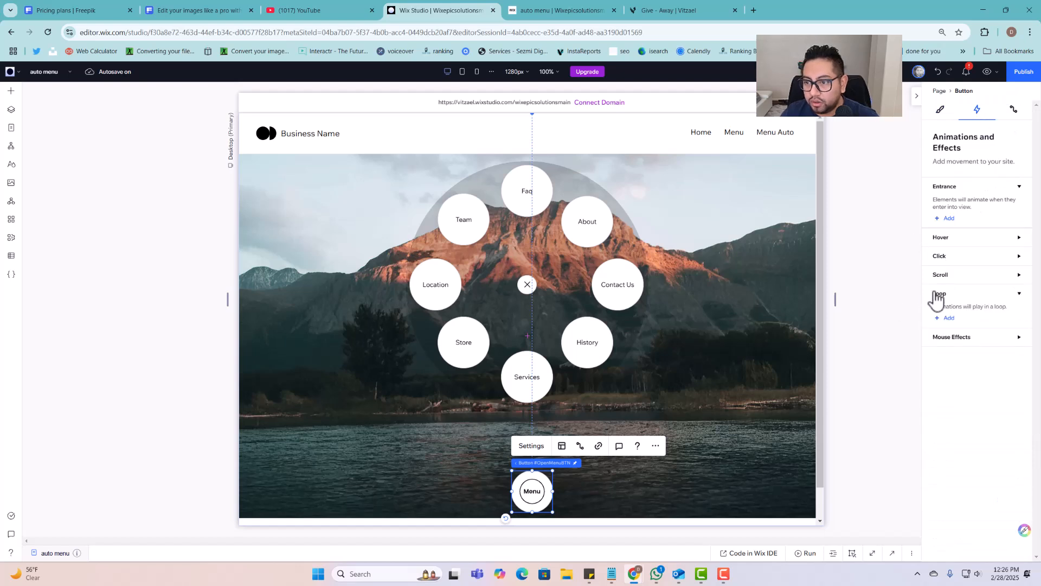
left_click(949, 318)
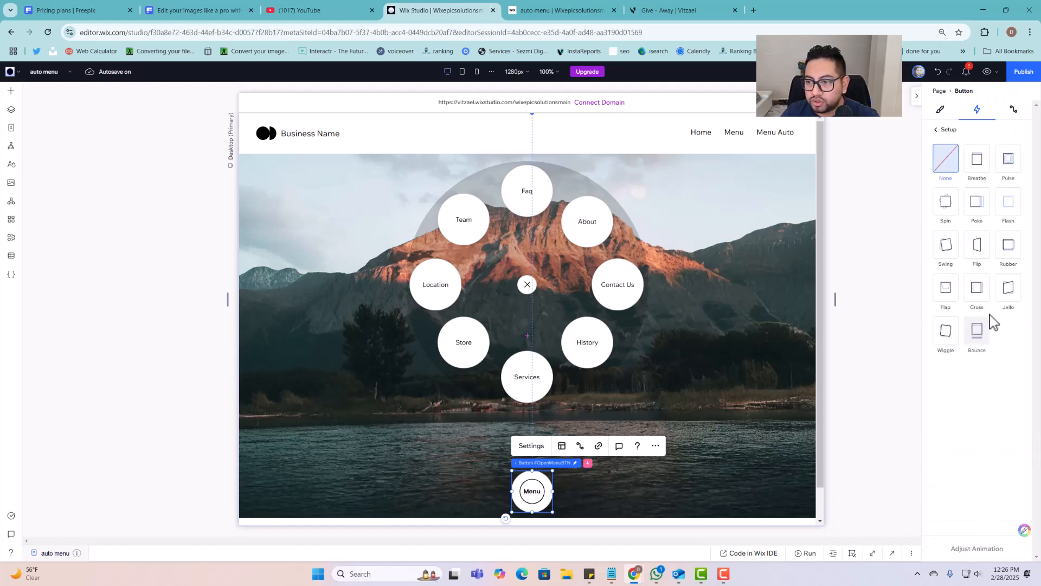
left_click(979, 329)
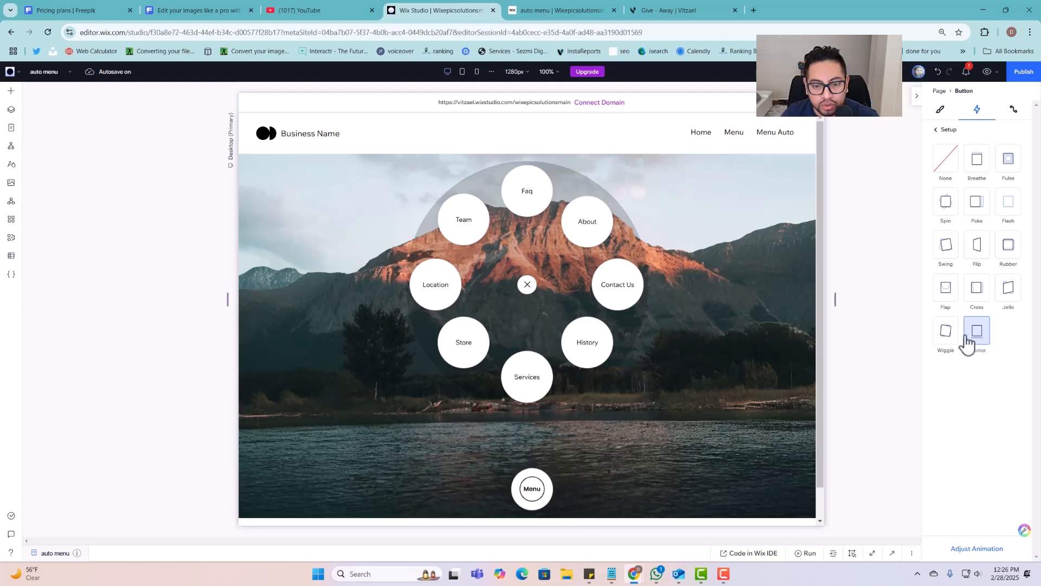
Preview the bouncing Menu button by closing and reopening the circular menu, check page scrolling, and return to editing
left_click(987, 72)
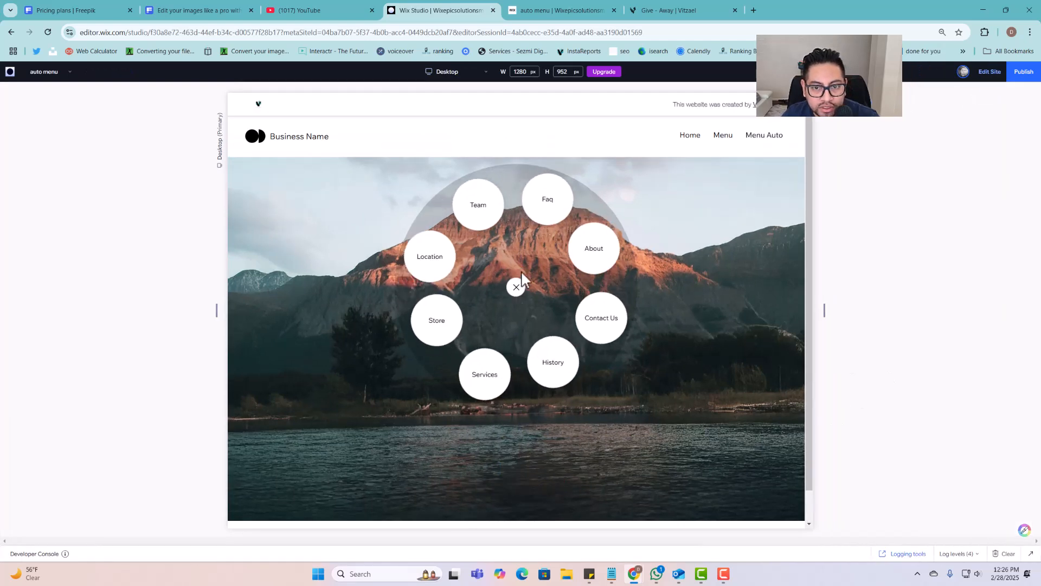
left_click(517, 286)
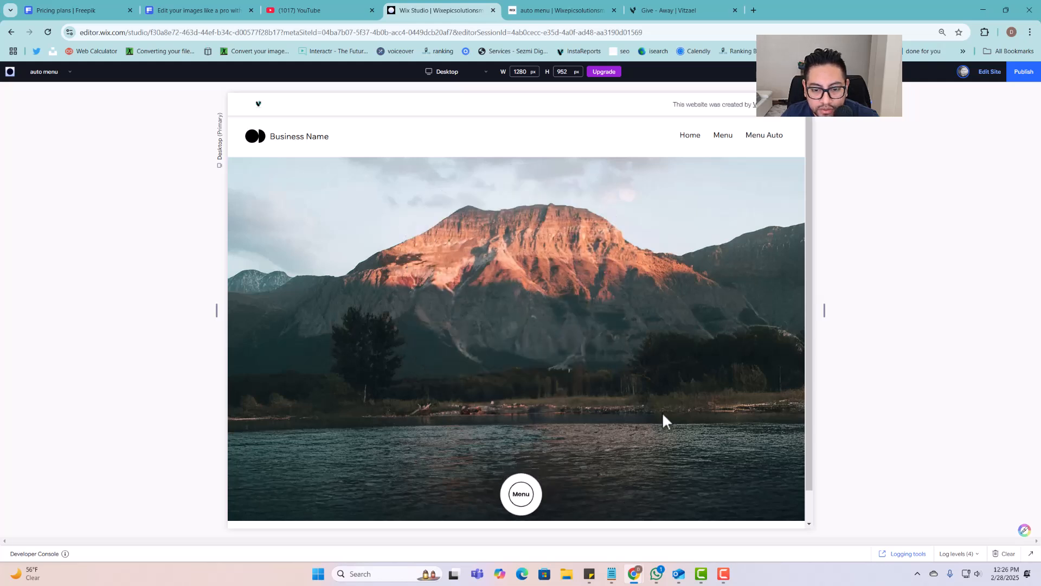
left_click(522, 494)
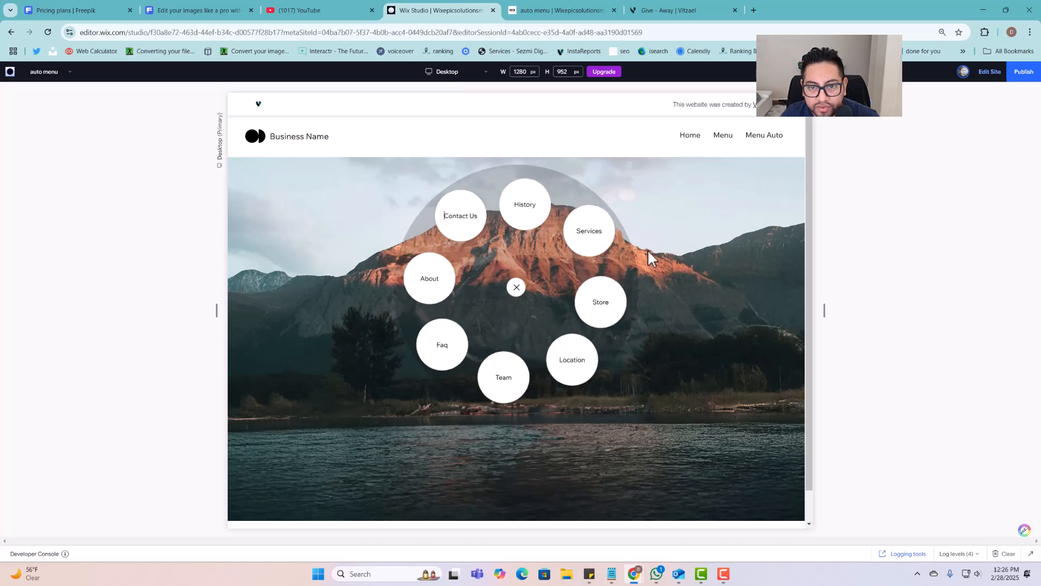
scroll(667, 326, "down", 2)
scroll(687, 347, "up", 1)
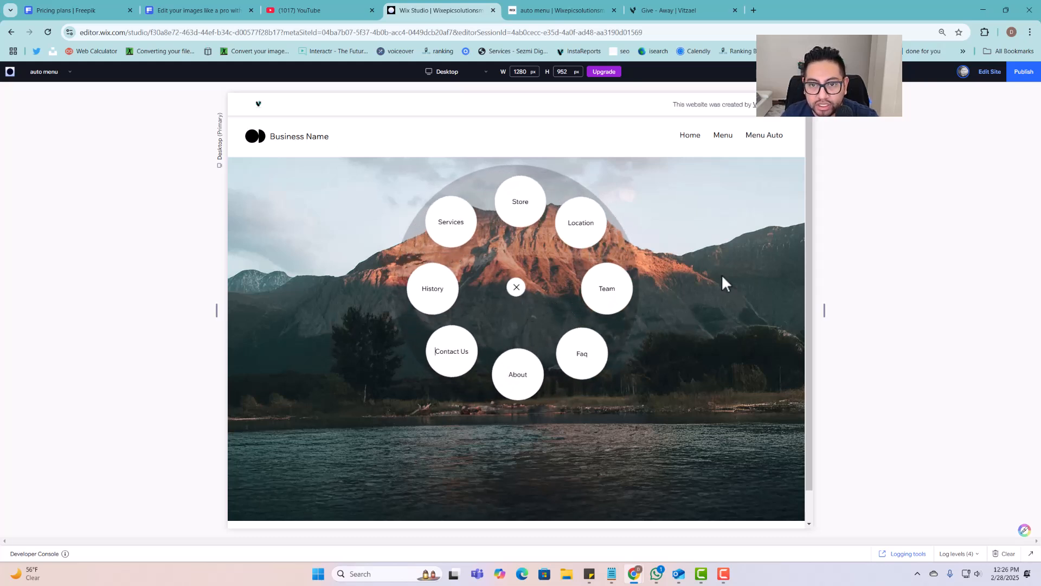
left_click(988, 72)
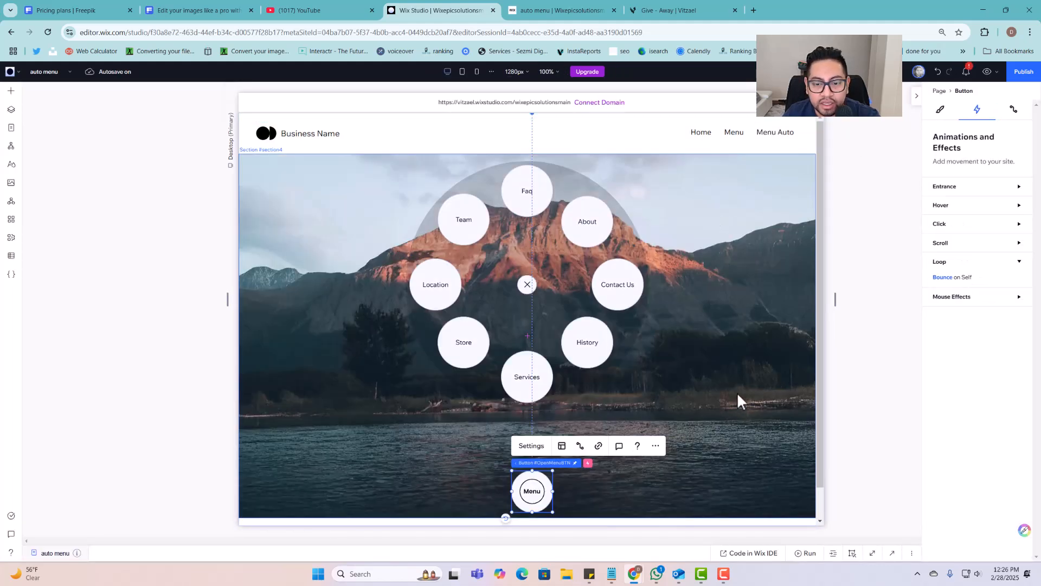